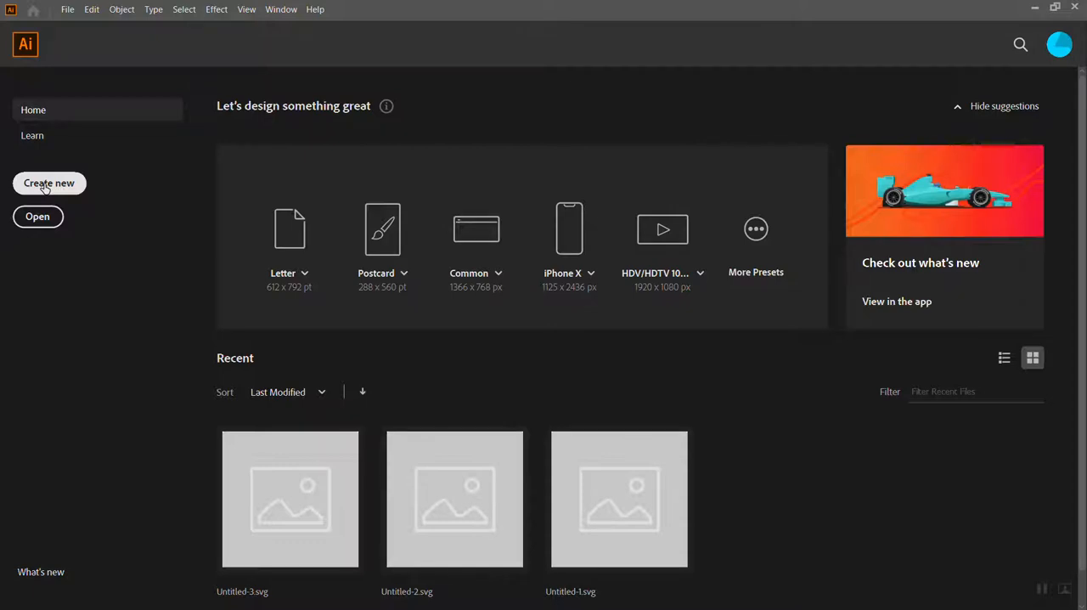
# Create a new print document from the Tabloid preset with units in inches, 11 x 17 in, portrait
pyautogui.click(40, 189)
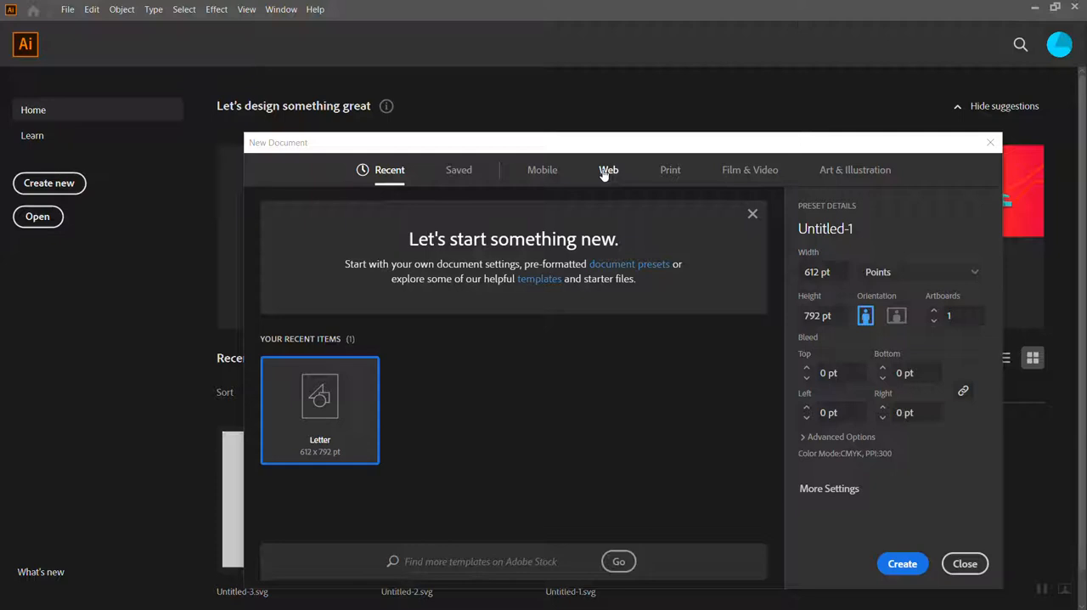
pyautogui.click(833, 276)
pyautogui.click(672, 174)
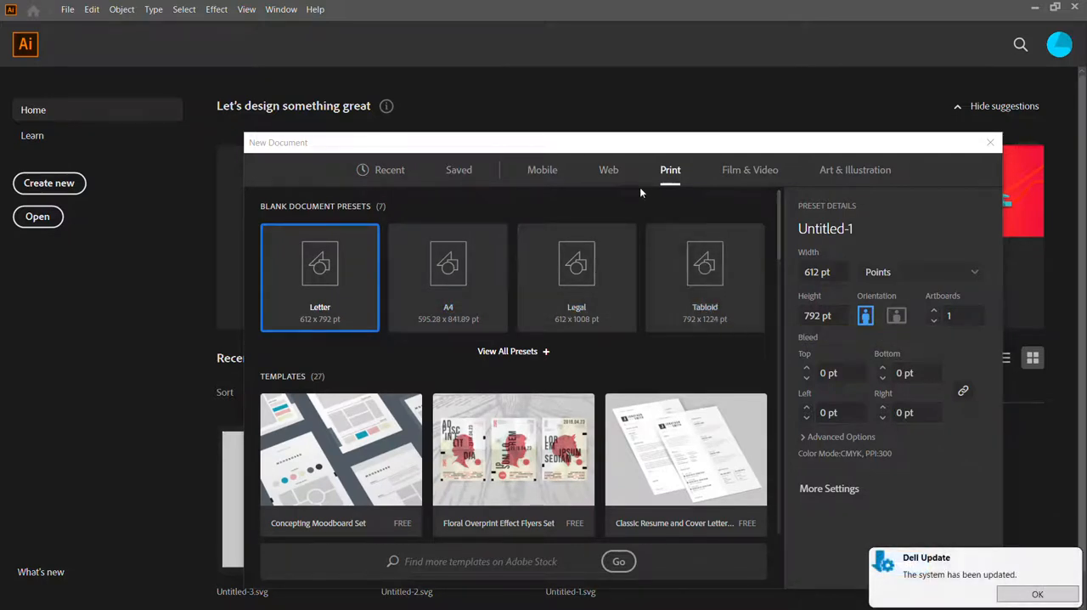
pyautogui.click(710, 276)
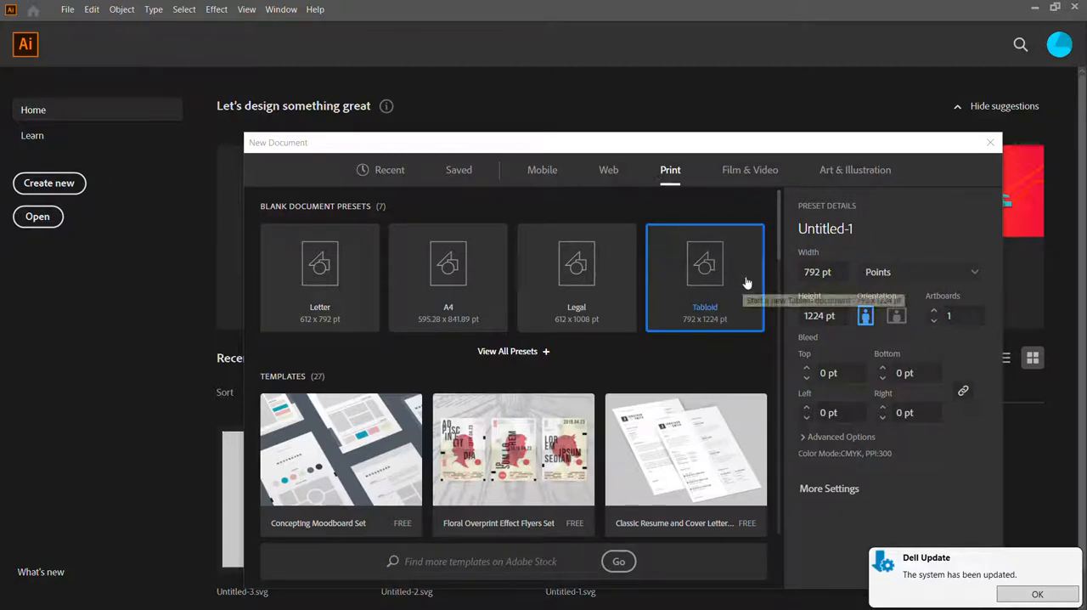
pyautogui.click(924, 278)
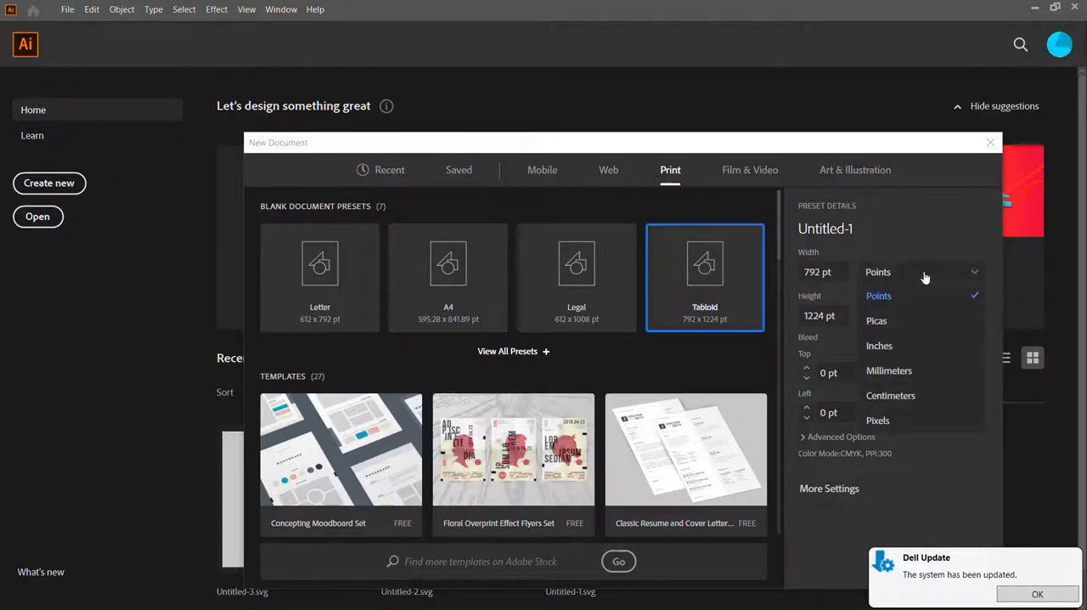
pyautogui.click(892, 351)
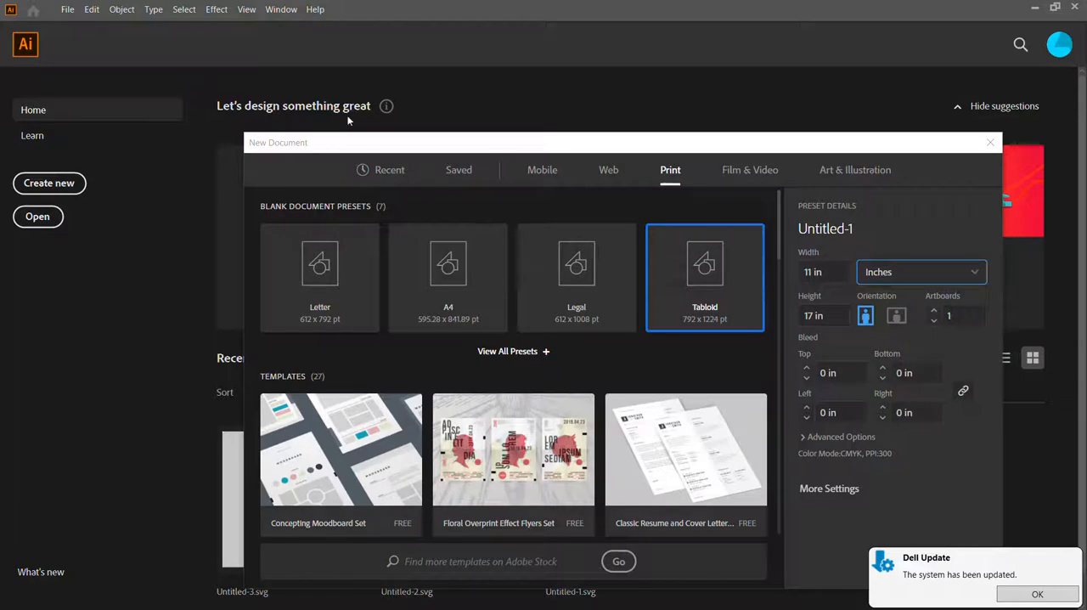
pyautogui.moveTo(374, 141); pyautogui.dragTo(303, 72)
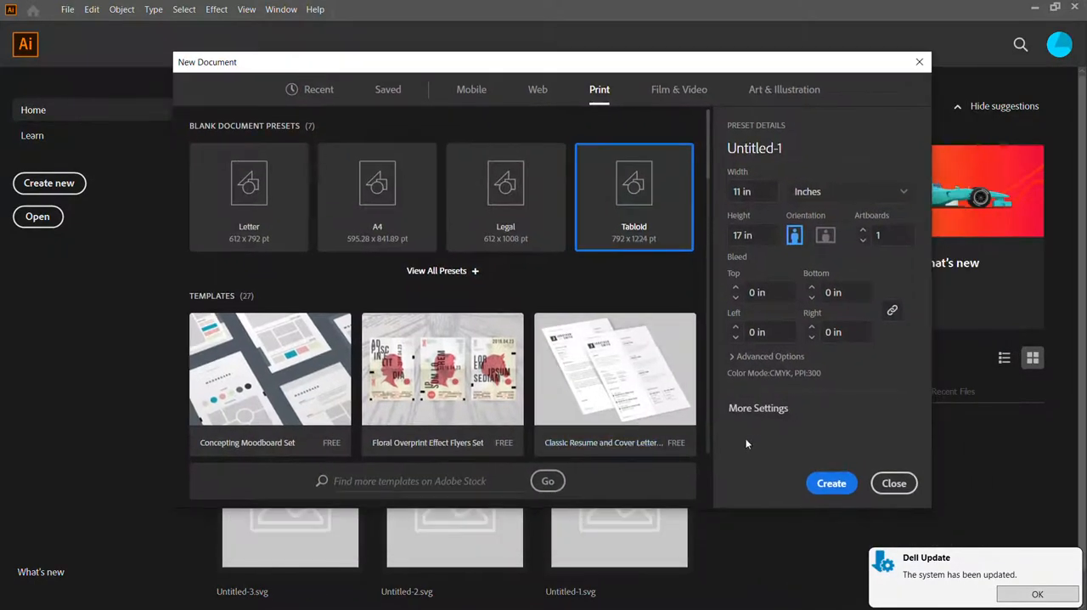
pyautogui.click(831, 483)
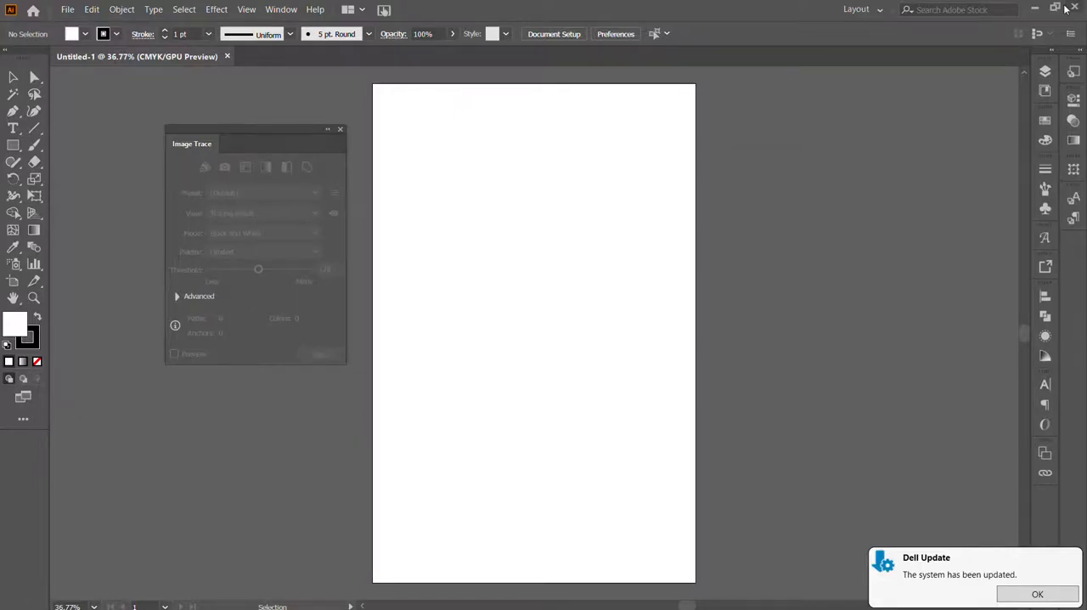
# Arrange the browser and Illustrator windows side by side and place the downloaded Scan copy.tiff into the blank document
pyautogui.click(1034, 7)
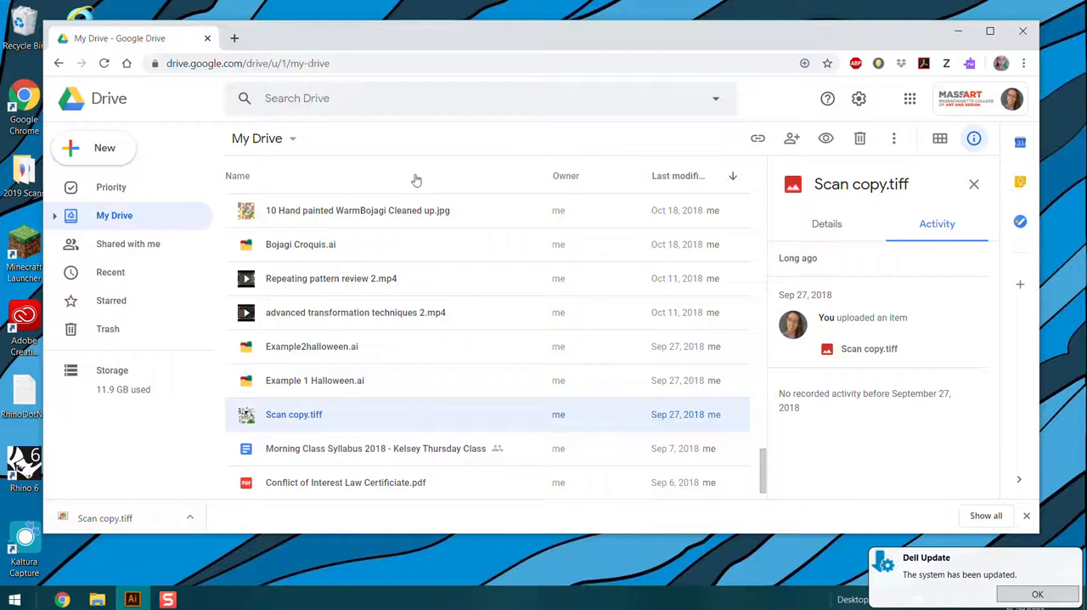
pyautogui.moveTo(525, 39); pyautogui.dragTo(778, 42)
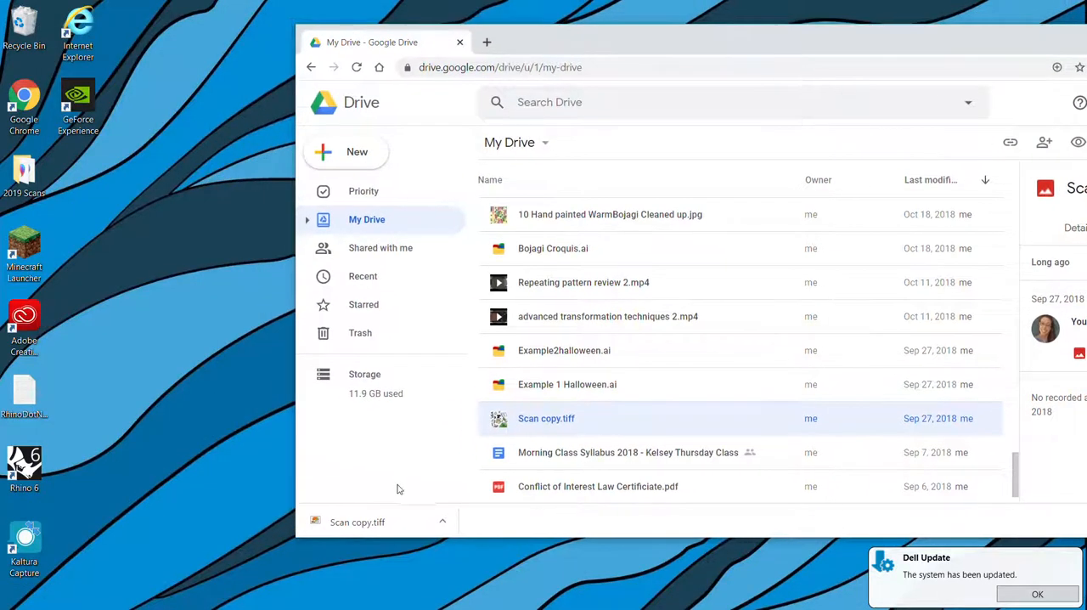
pyautogui.click(133, 598)
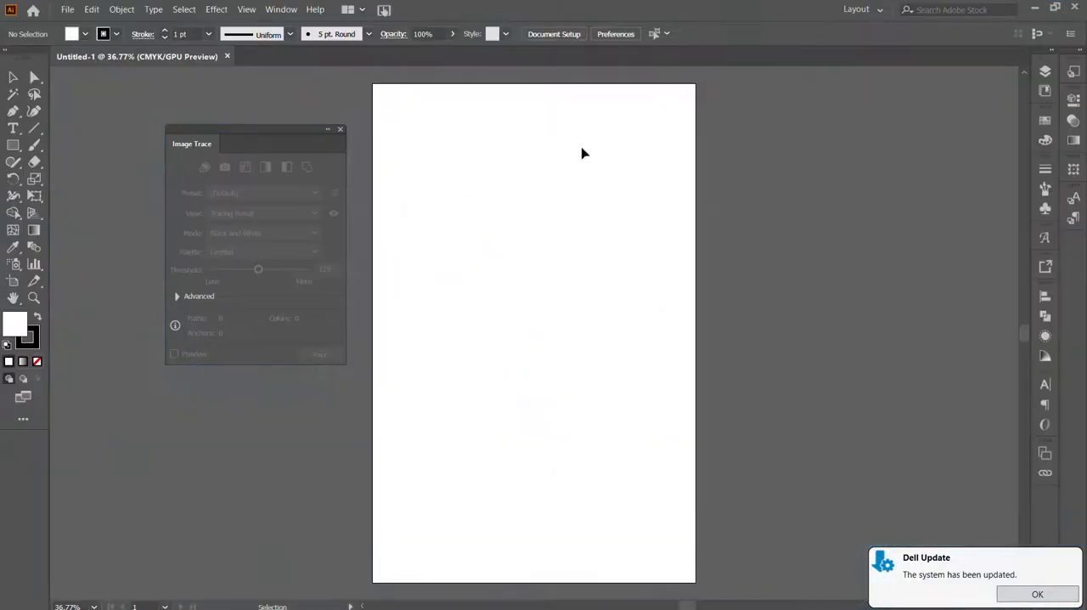
pyautogui.moveTo(729, 12); pyautogui.dragTo(613, 81)
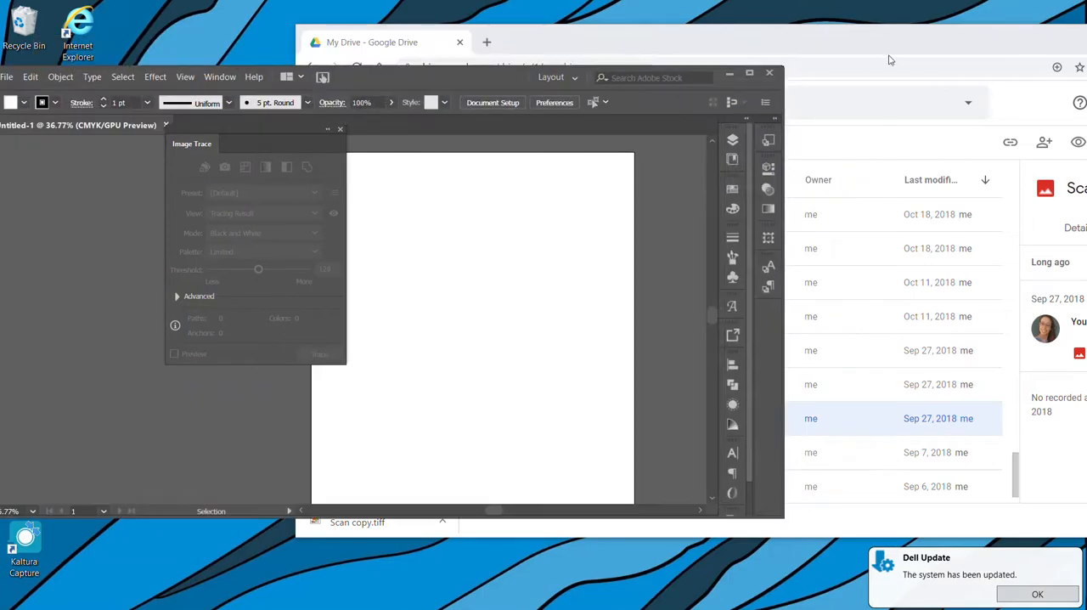
pyautogui.click(888, 43)
pyautogui.moveTo(411, 538); pyautogui.dragTo(136, 416)
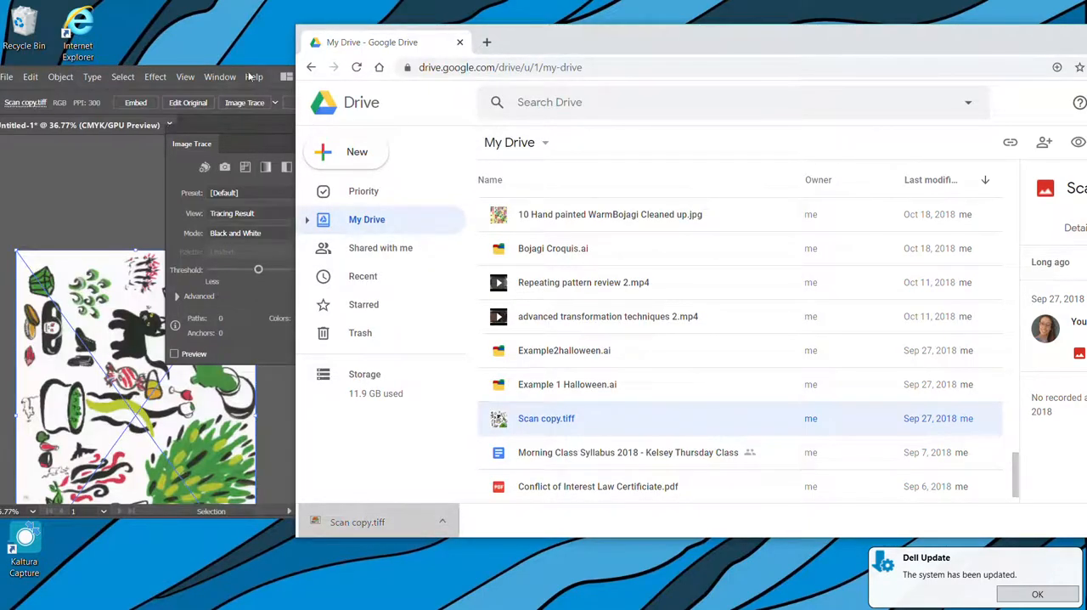
# Switch back to Illustrator, close the floating Image Trace settings and maximize the window
pyautogui.click(263, 75)
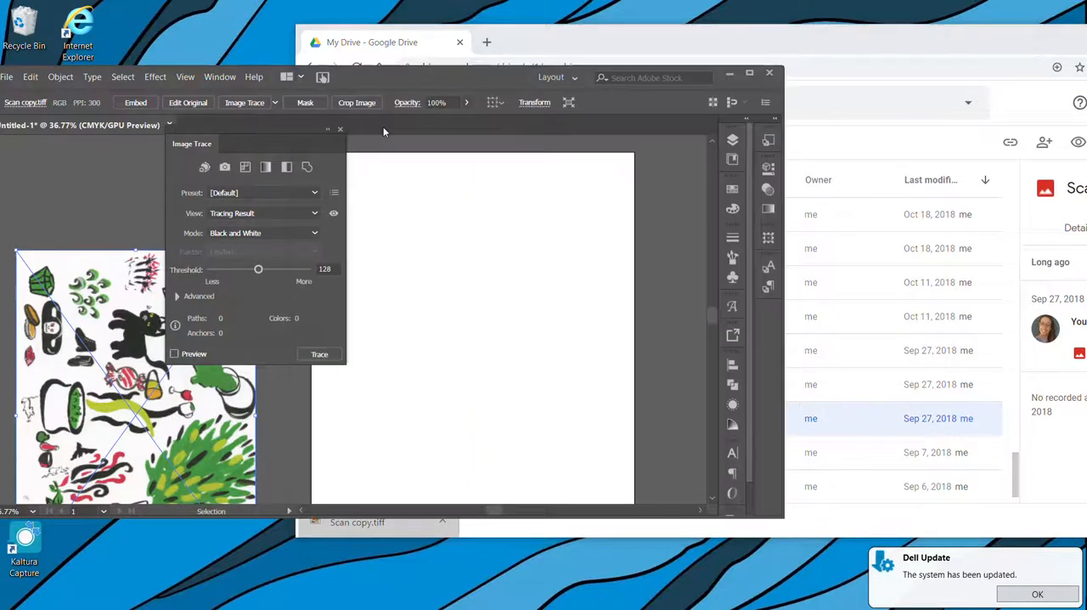
pyautogui.click(339, 130)
pyautogui.doubleClick(410, 73)
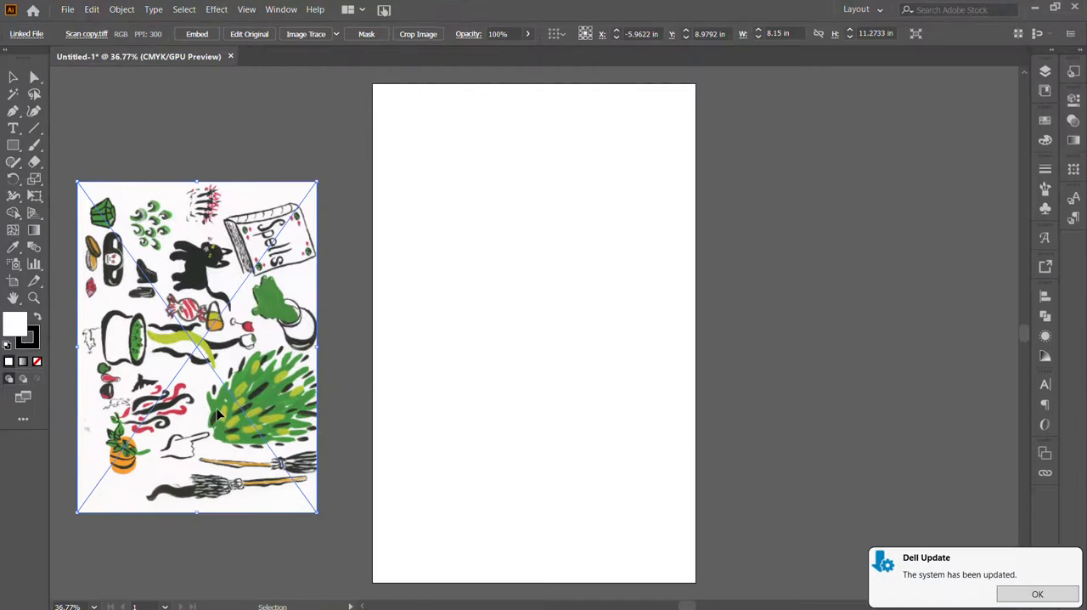
# Move the scan onto the artboard, rotate it 90° so the drawings stand upright, and align it to the artboard's upper-left corner
pyautogui.moveTo(218, 413); pyautogui.dragTo(535, 400)
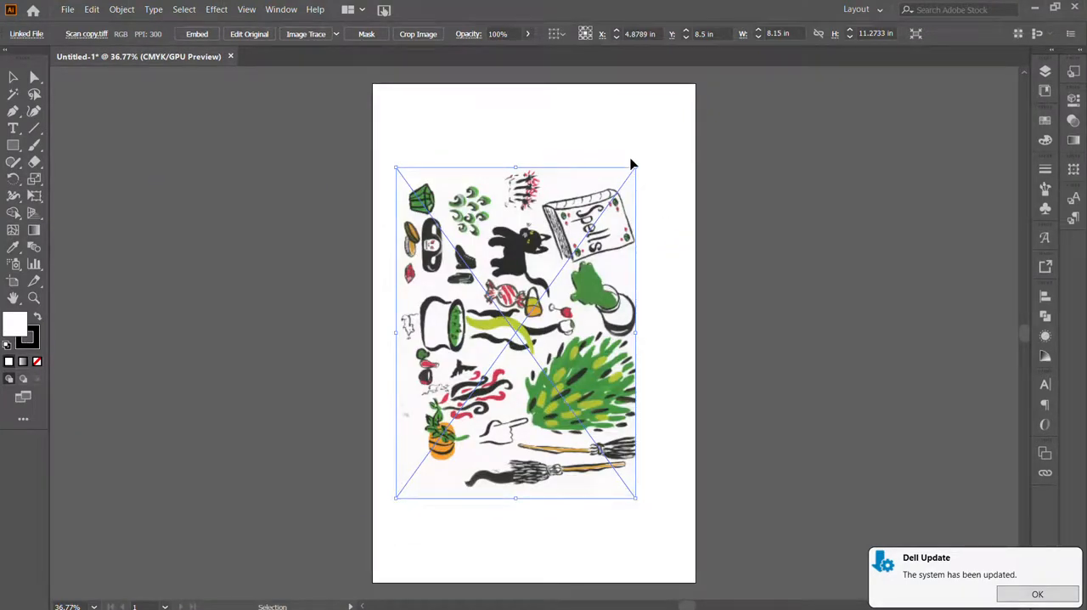
pyautogui.moveTo(641, 162); pyautogui.dragTo(331, 204)
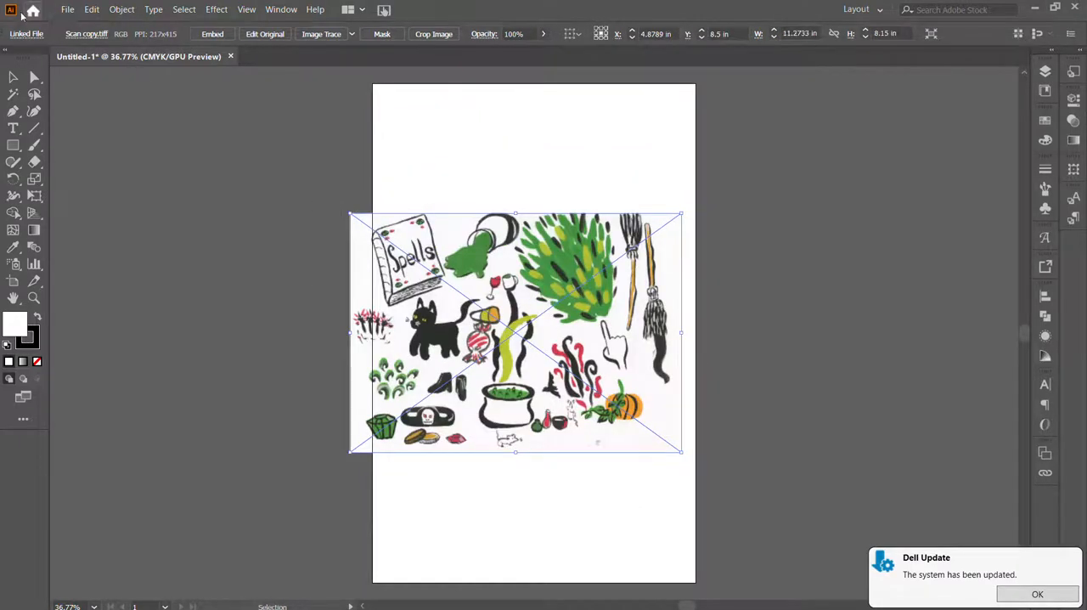
pyautogui.moveTo(504, 331); pyautogui.dragTo(527, 206)
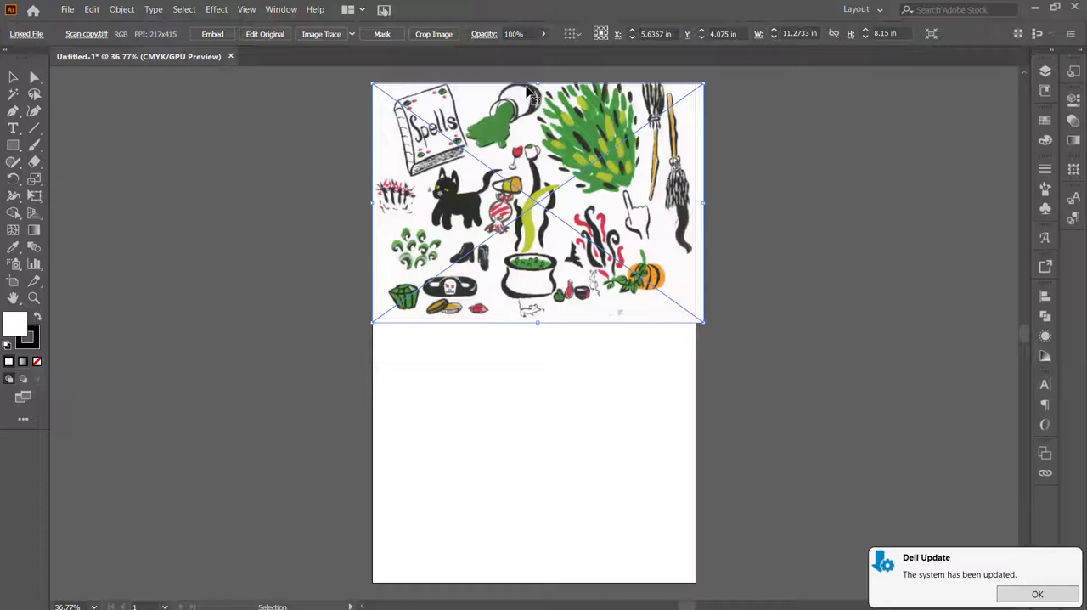
# Switch to the Essentials workspace, show the scan's properties and try to start Image Trace from there
pyautogui.click(862, 9)
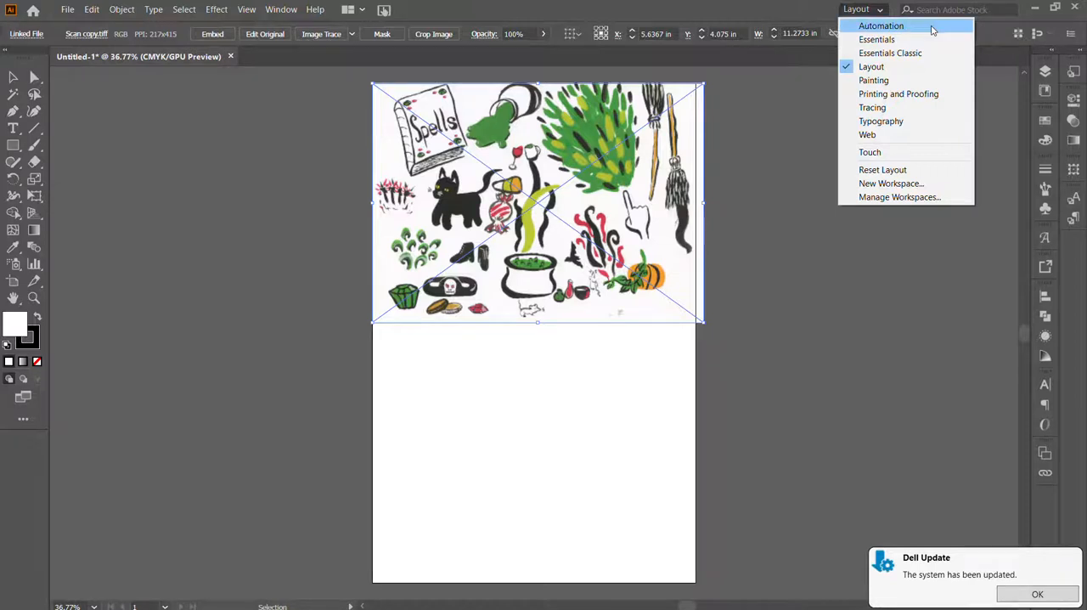
pyautogui.click(895, 42)
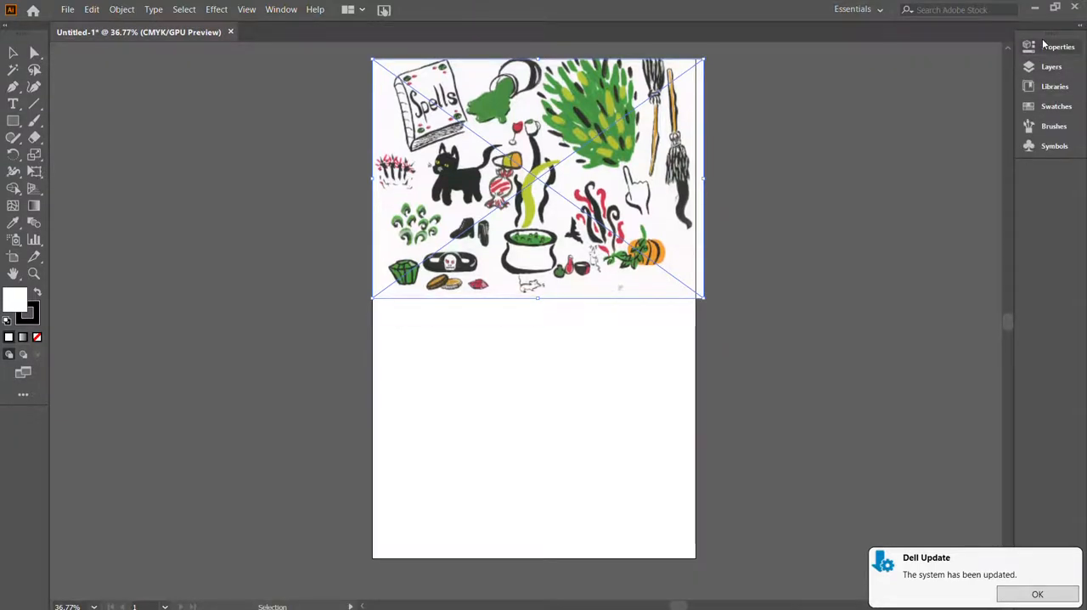
pyautogui.click(1047, 53)
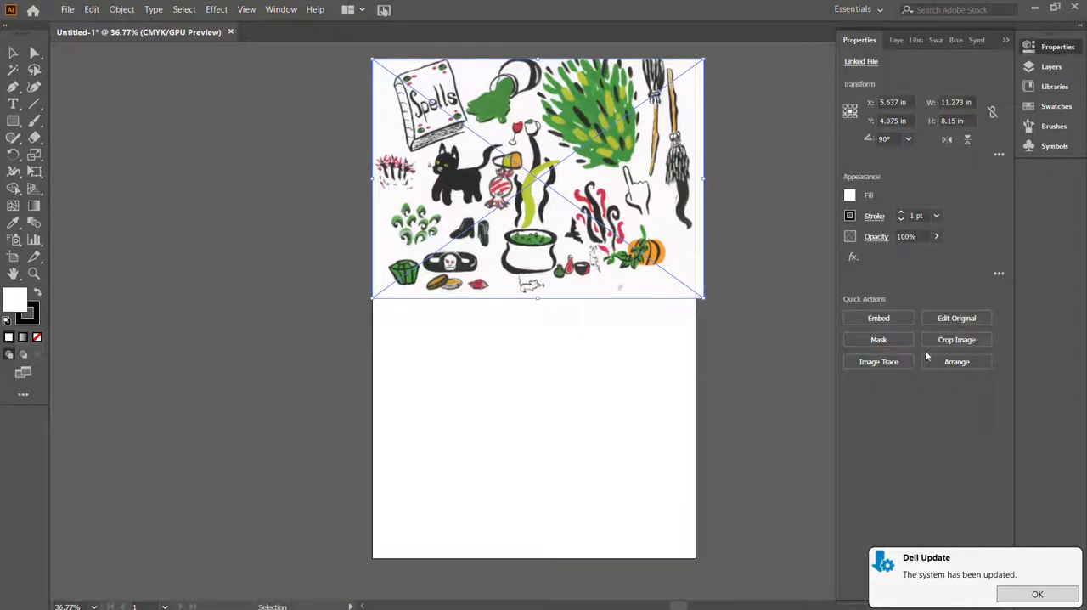
pyautogui.click(883, 362)
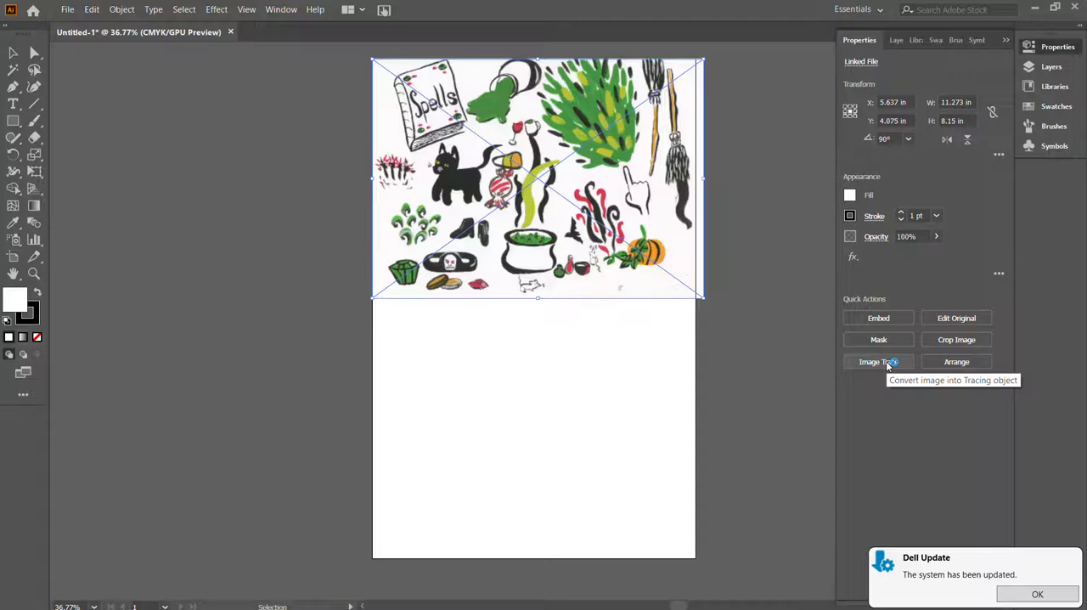
# Switch the workspace back to Layout and review the available workspaces
pyautogui.click(877, 9)
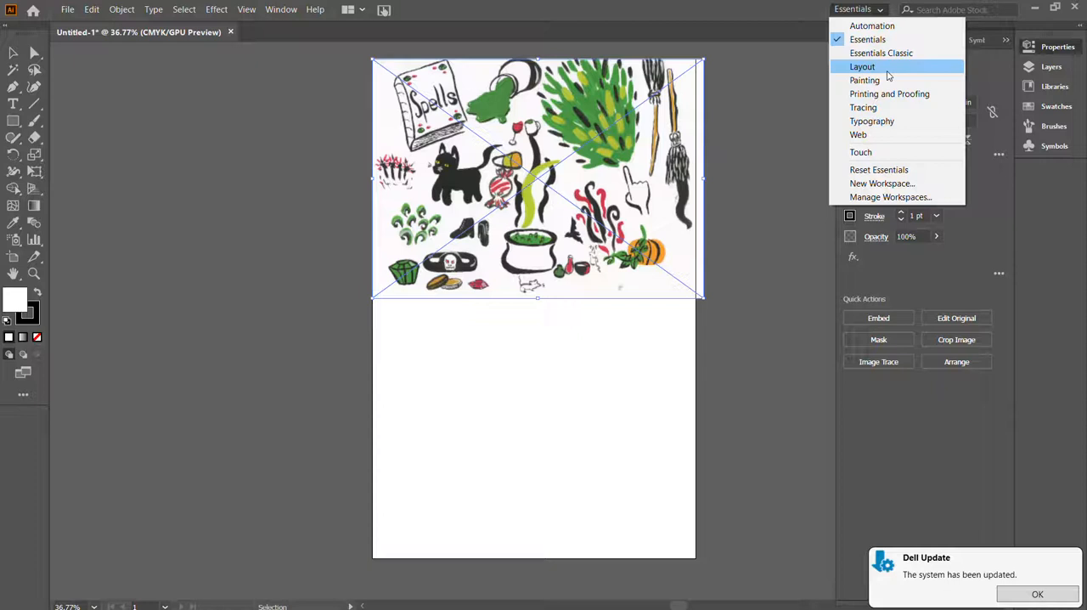
pyautogui.click(886, 71)
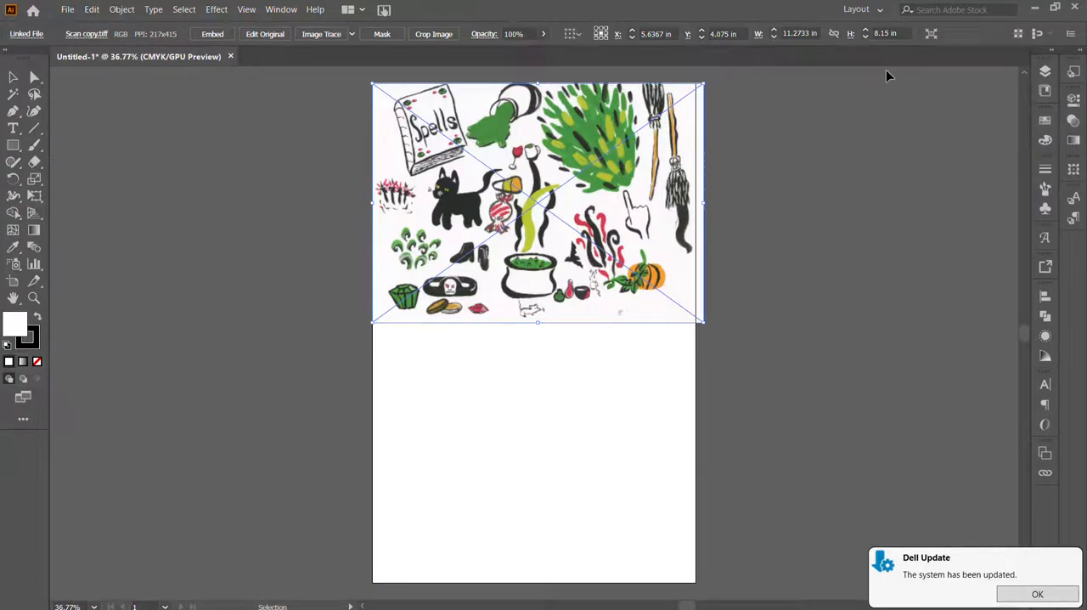
pyautogui.click(855, 10)
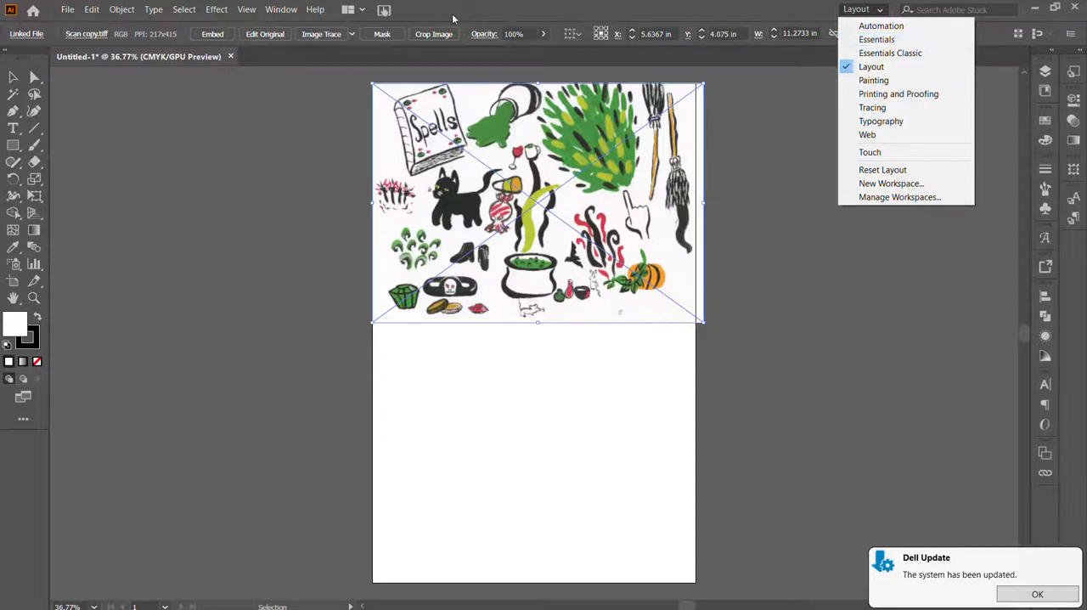
pyautogui.click(58, 25)
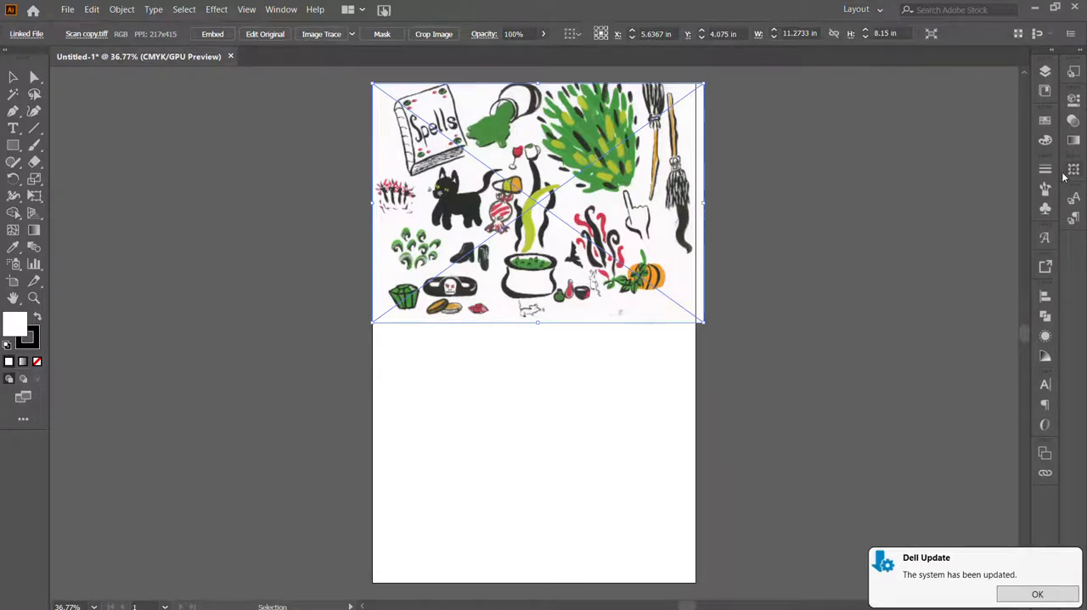
# Center the scan horizontally near the artboard's upper edge and trace it with the 6 Colors preset, dismissing the system update notice
pyautogui.moveTo(680, 315)
pyautogui.mouseDown()
pyautogui.moveTo(665, 331)
pyautogui.moveTo(678, 337)
pyautogui.mouseUp()
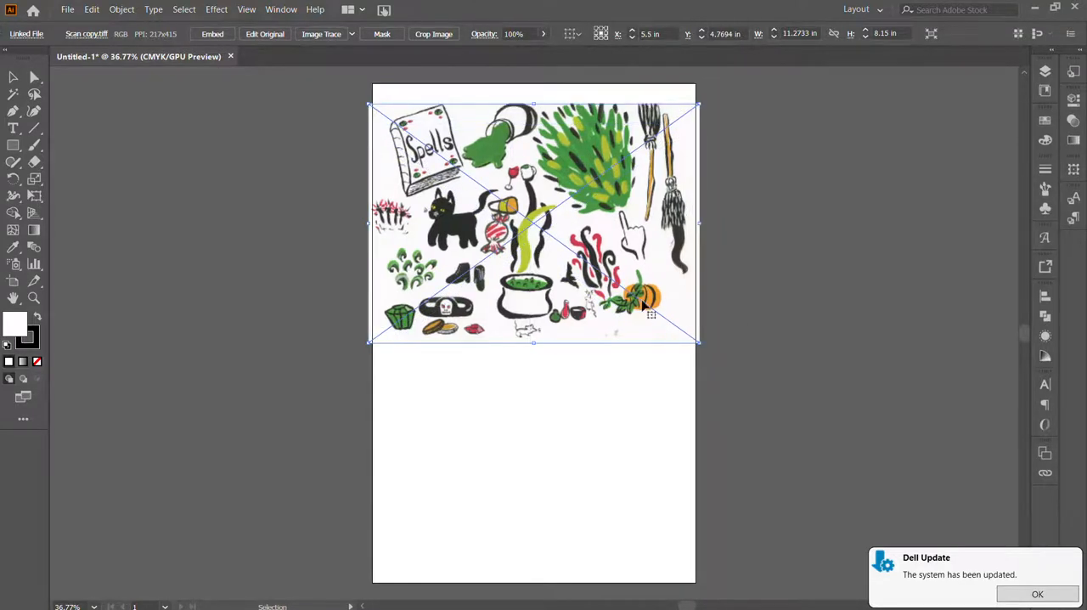
pyautogui.click(351, 35)
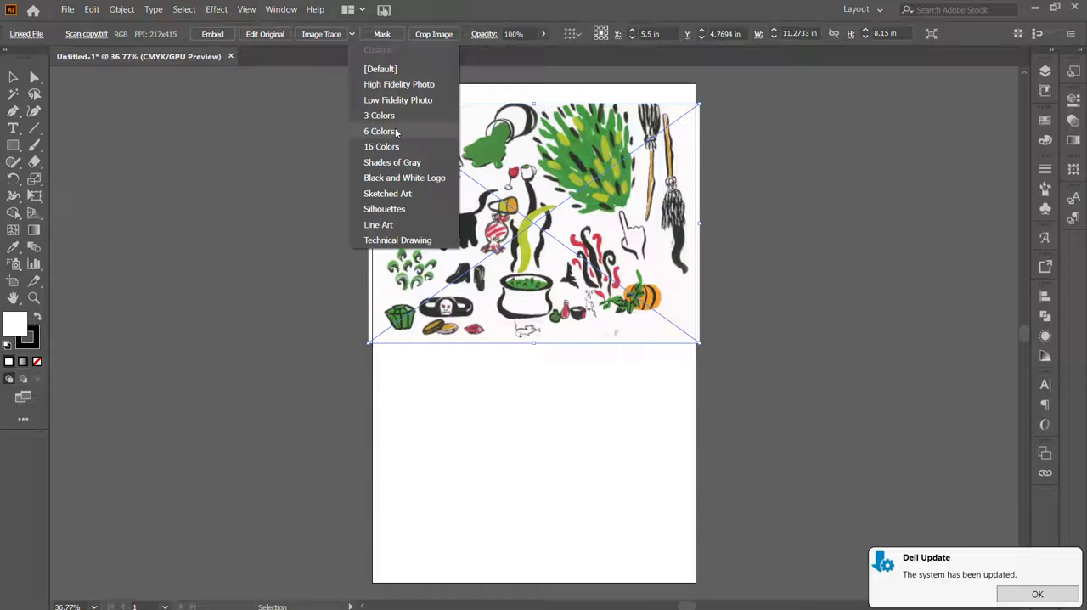
pyautogui.click(396, 132)
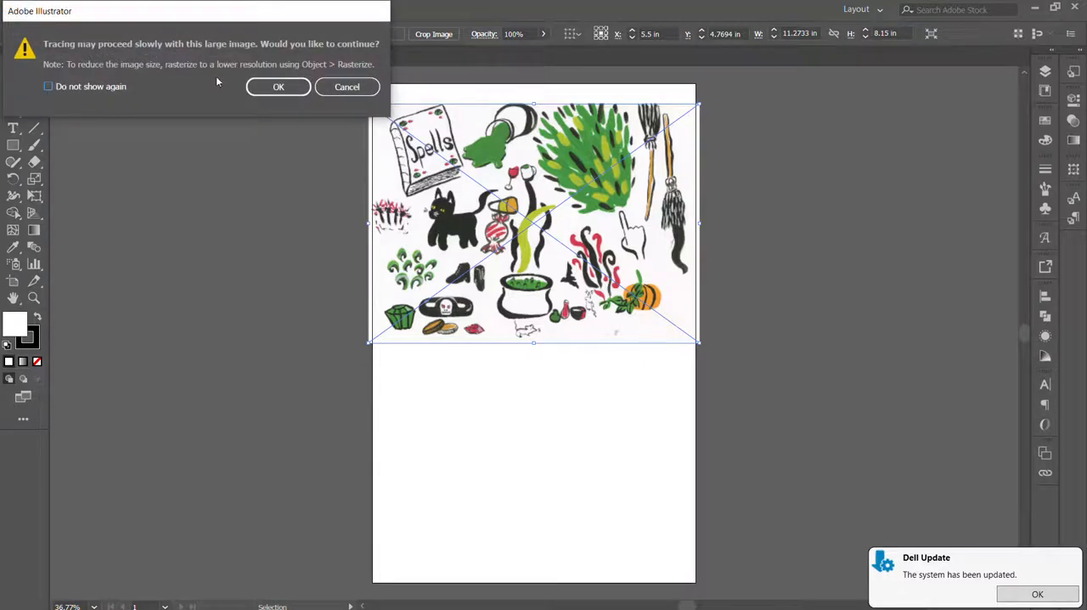
pyautogui.click(279, 86)
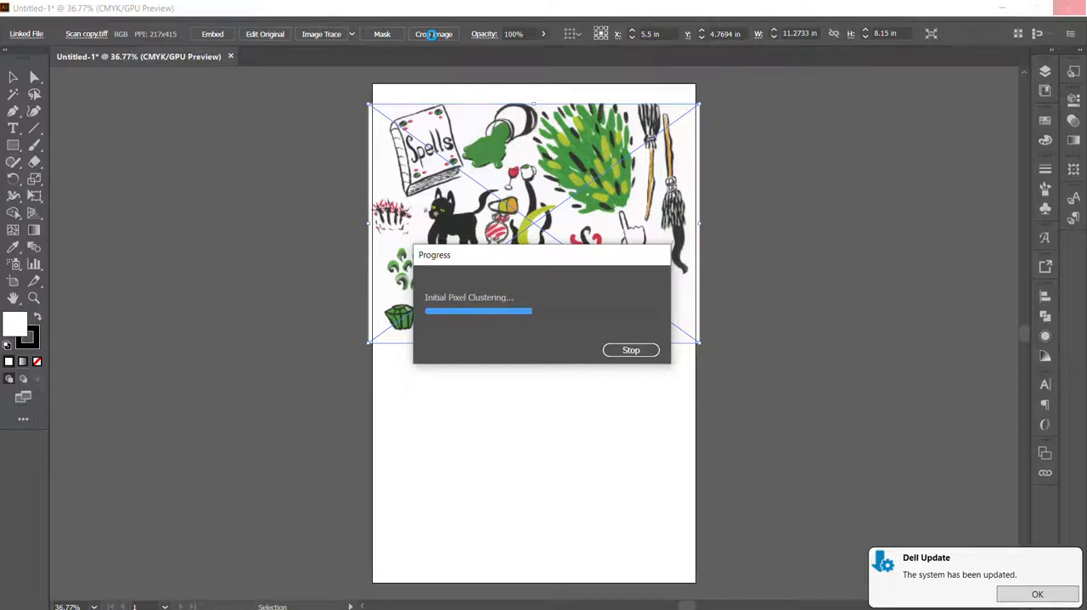
pyautogui.click(1036, 593)
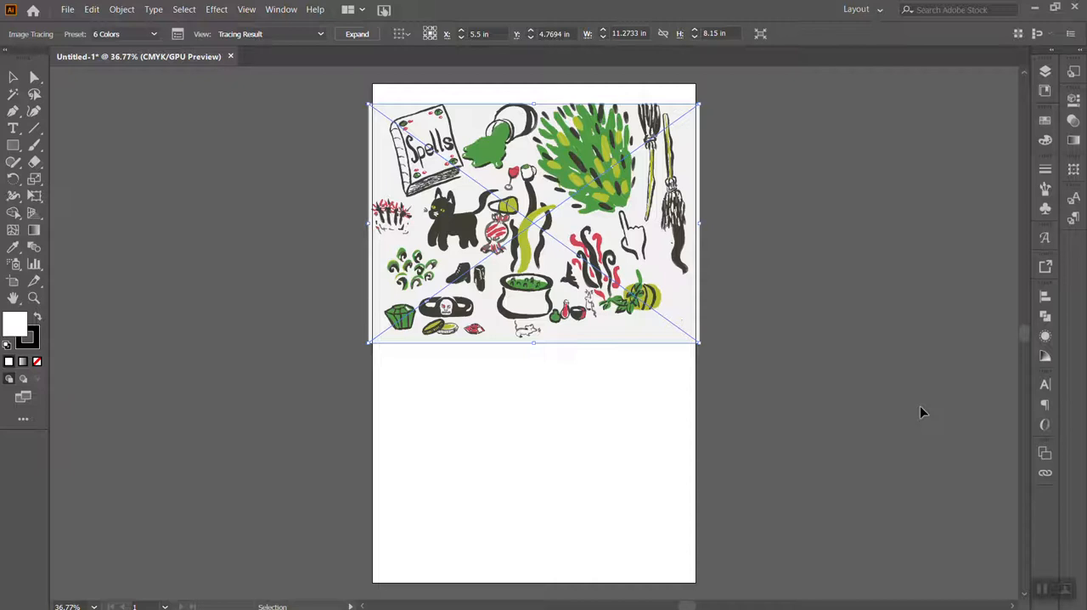
# Examine the traced candy, cauldron smoke and surrounding shapes up close to judge the tracing's color and edge quality
pyautogui.hotkey('ctrl', '=')
pyautogui.hotkey('ctrl', '=')
pyautogui.hotkey('ctrl', '=')
pyautogui.hotkey('ctrl', '=')
pyautogui.hotkey('ctrl', '=')
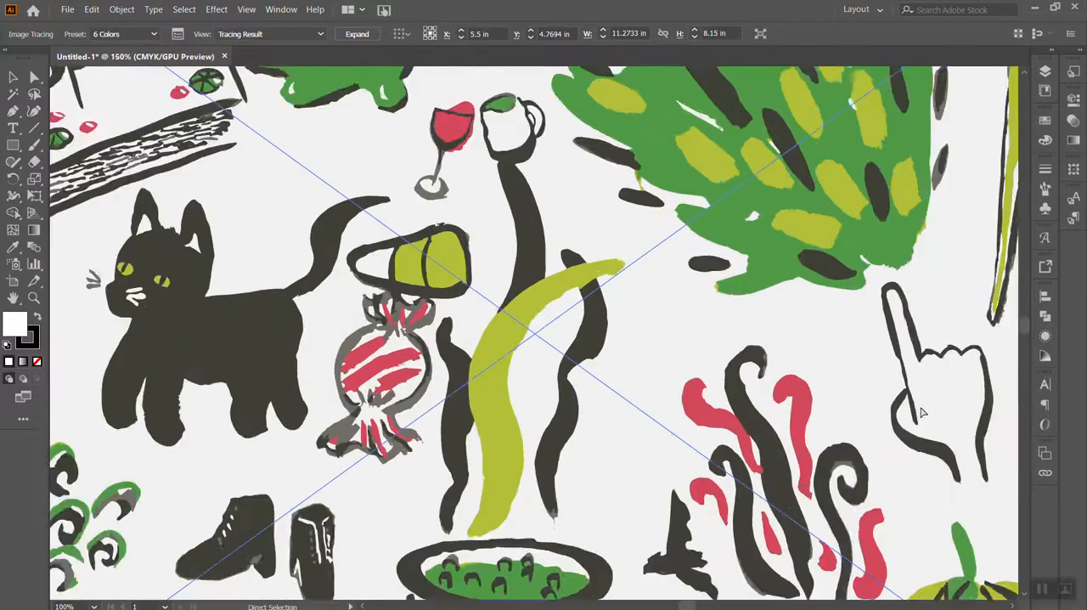
pyautogui.hotkey('ctrl', '=')
pyautogui.hotkey('ctrl', '=')
pyautogui.hotkey('ctrl', '-')
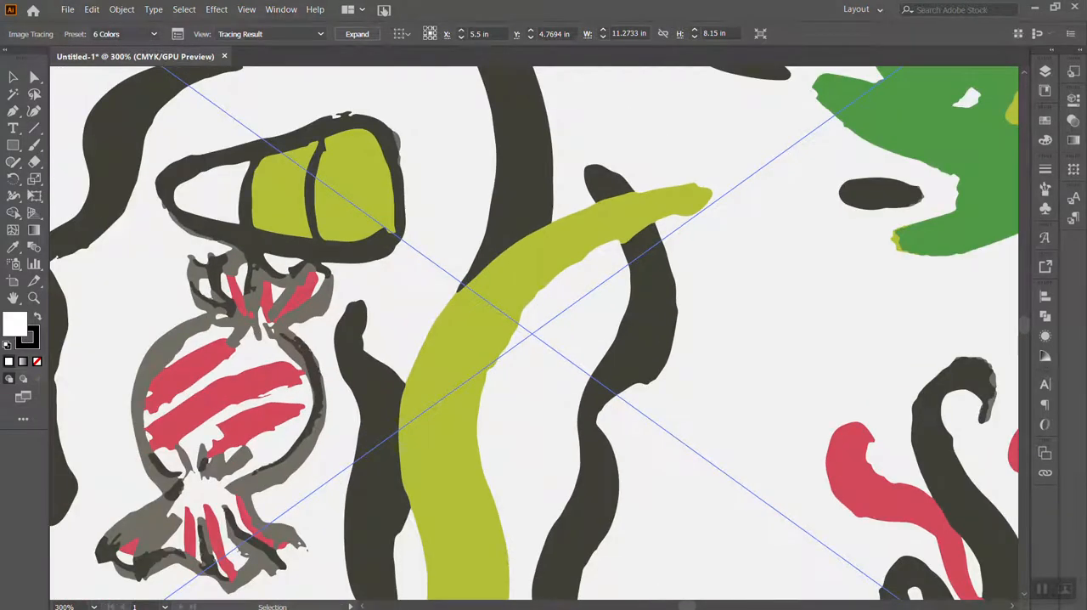
# Switch to the Google Drive browser window and open the downloaded Scan copy.tiff in Windows Photo Viewer
pyautogui.moveTo(814, 5); pyautogui.dragTo(723, 49)
pyautogui.click(856, 41)
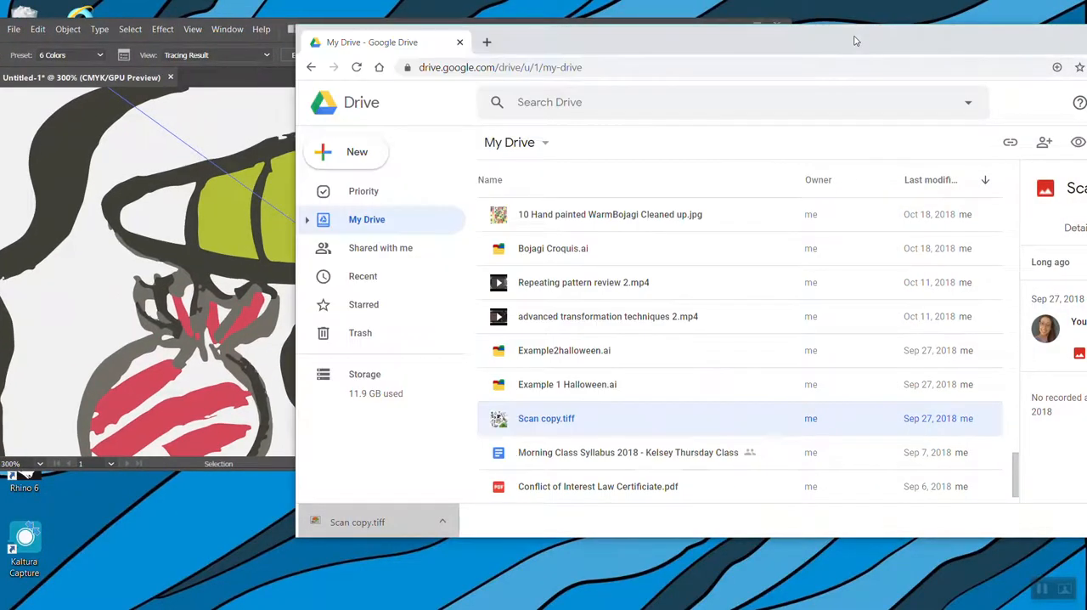
pyautogui.click(387, 521)
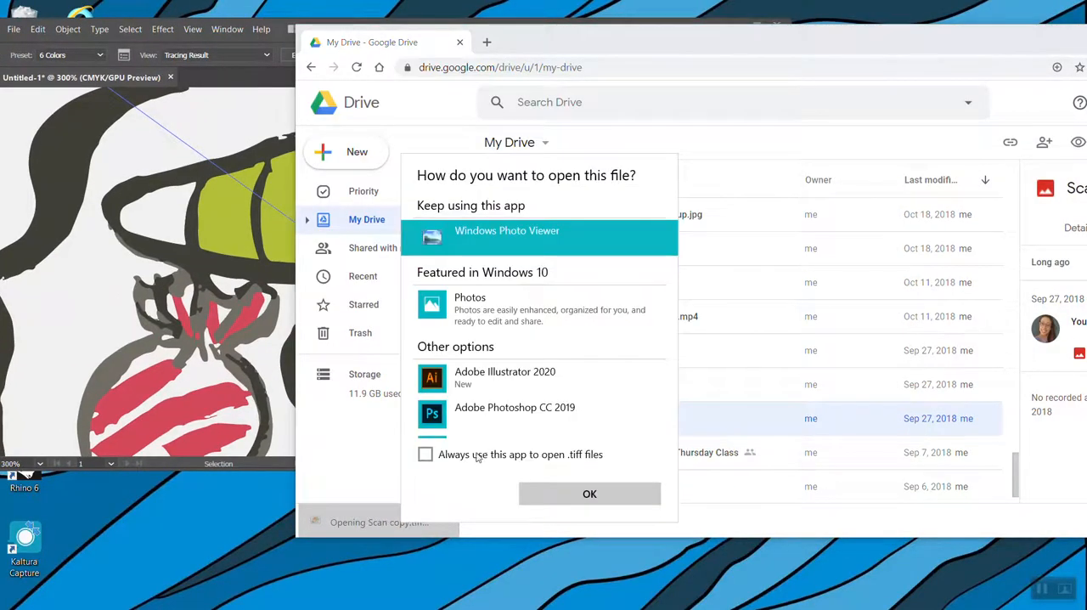
pyautogui.click(548, 317)
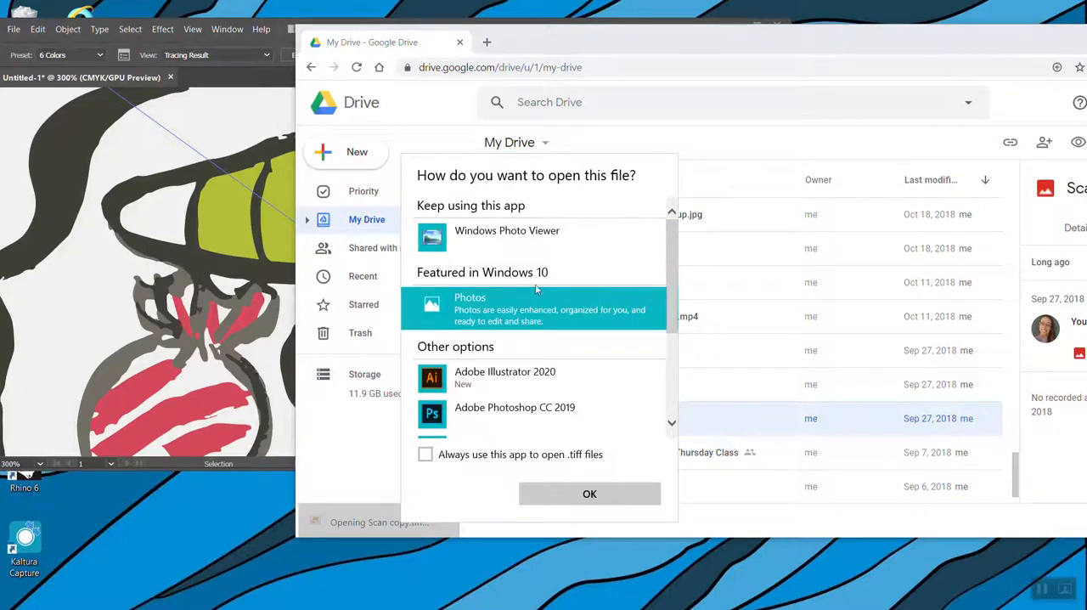
pyautogui.click(520, 244)
pyautogui.click(589, 493)
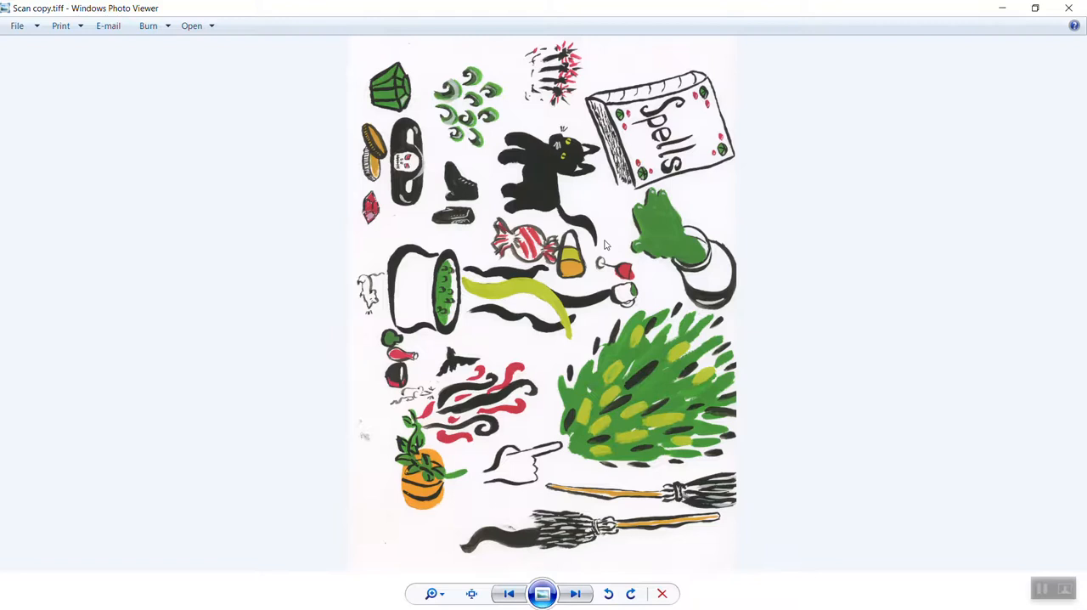
# Examine the edges of the cauldron smoke strokes in the original scan up close, and minimize the viewer
pyautogui.scroll(5, 604, 244)
pyautogui.scroll(2, 604, 241)
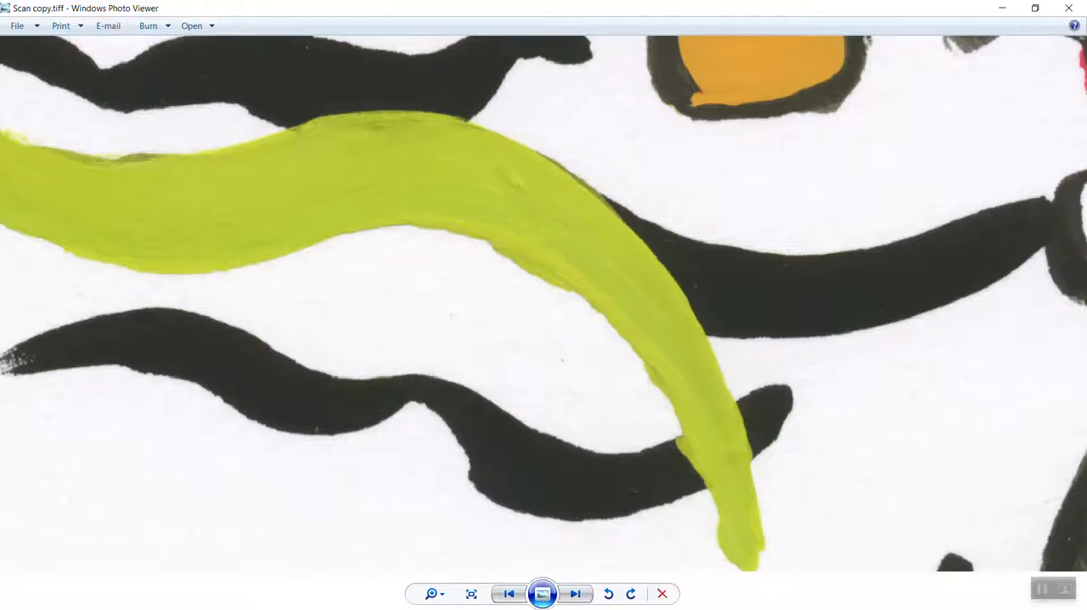
pyautogui.click(1002, 8)
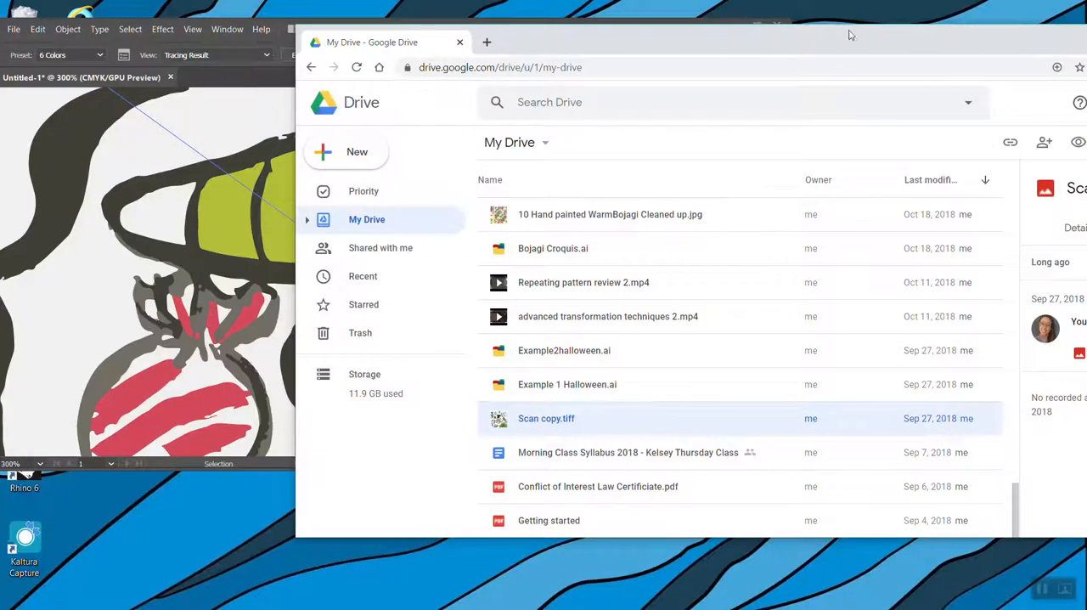
# Return to Illustrator, show the Image Trace settings beside the whole drawing and turn off the live preview
pyautogui.click(274, 39)
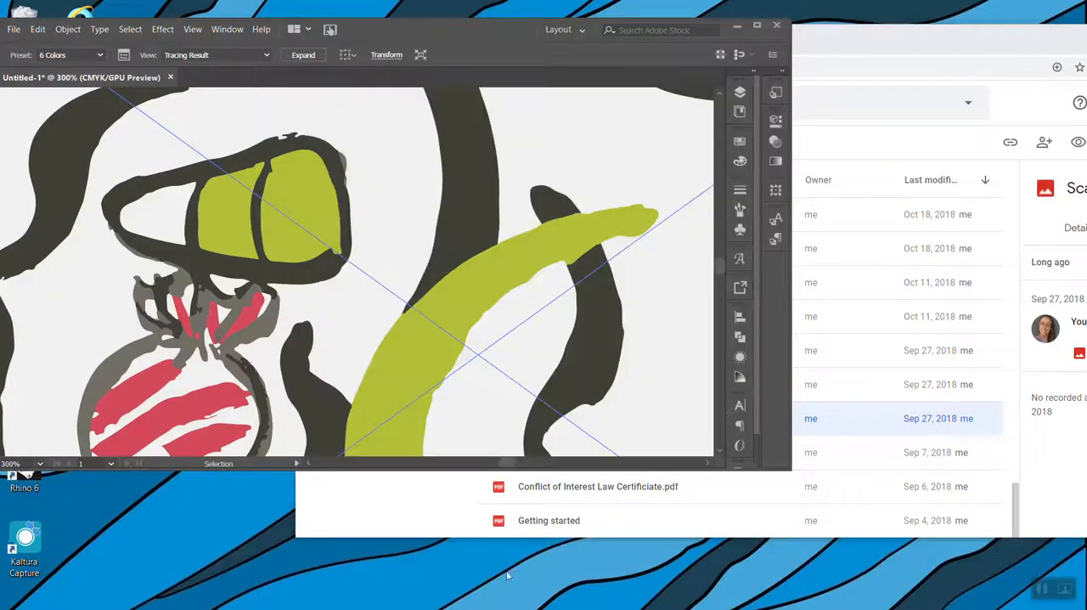
pyautogui.hotkey('ctrl', '-')
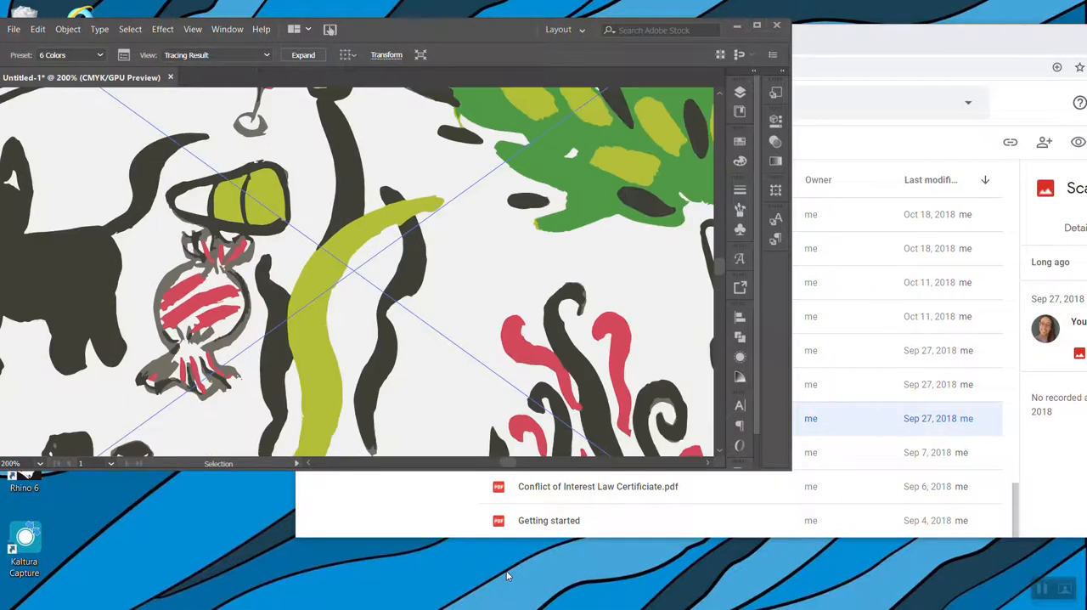
pyautogui.hotkey('ctrl', '-')
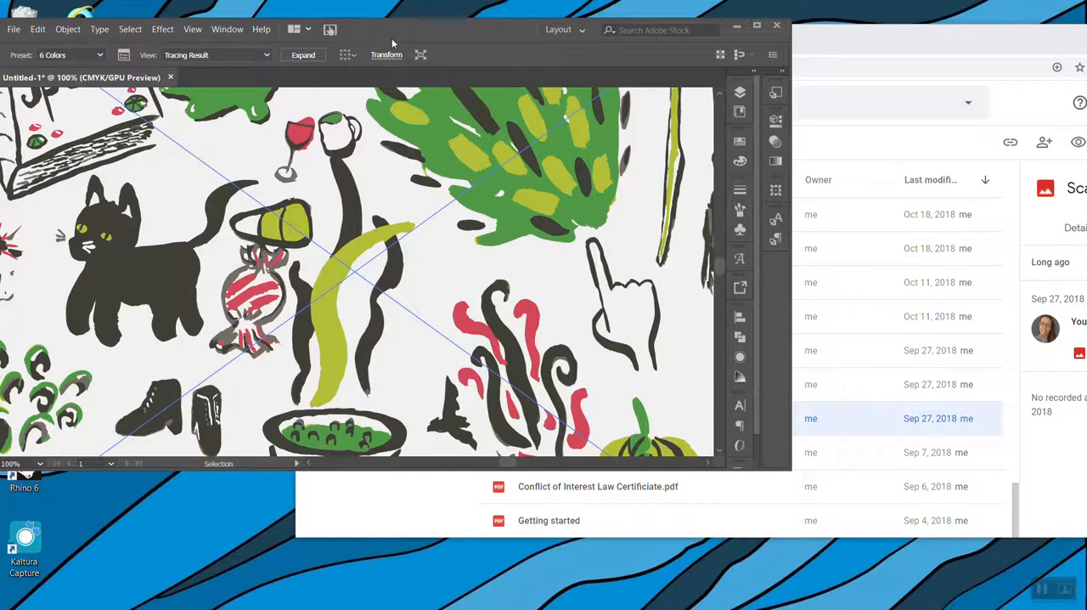
pyautogui.moveTo(384, 34); pyautogui.dragTo(584, 88)
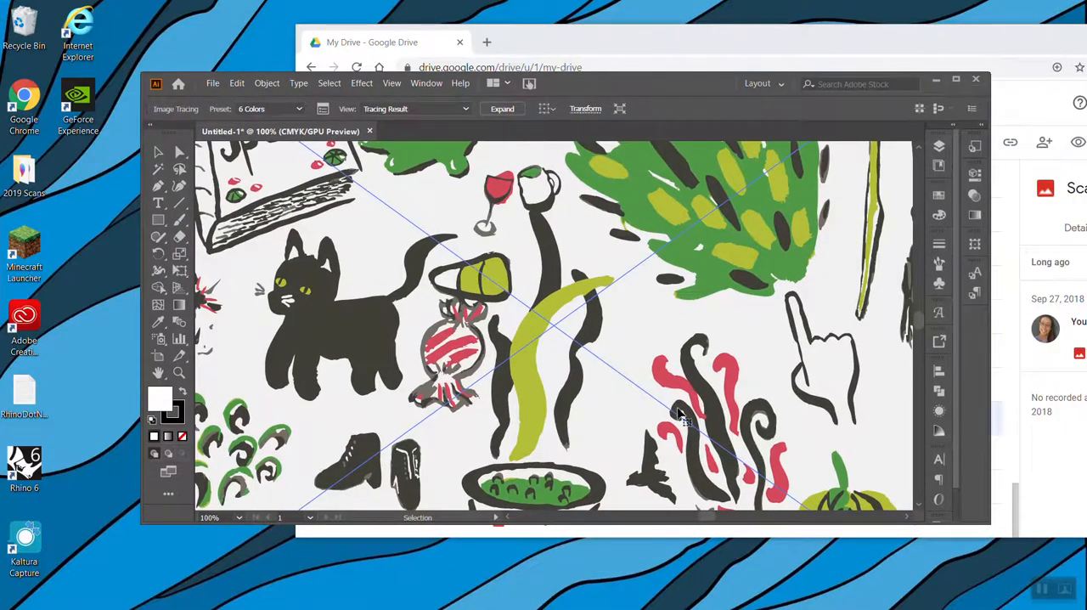
pyautogui.hotkey('ctrl', '-')
pyautogui.hotkey('ctrl', '-')
pyautogui.hotkey('ctrl', '-')
pyautogui.press('v')
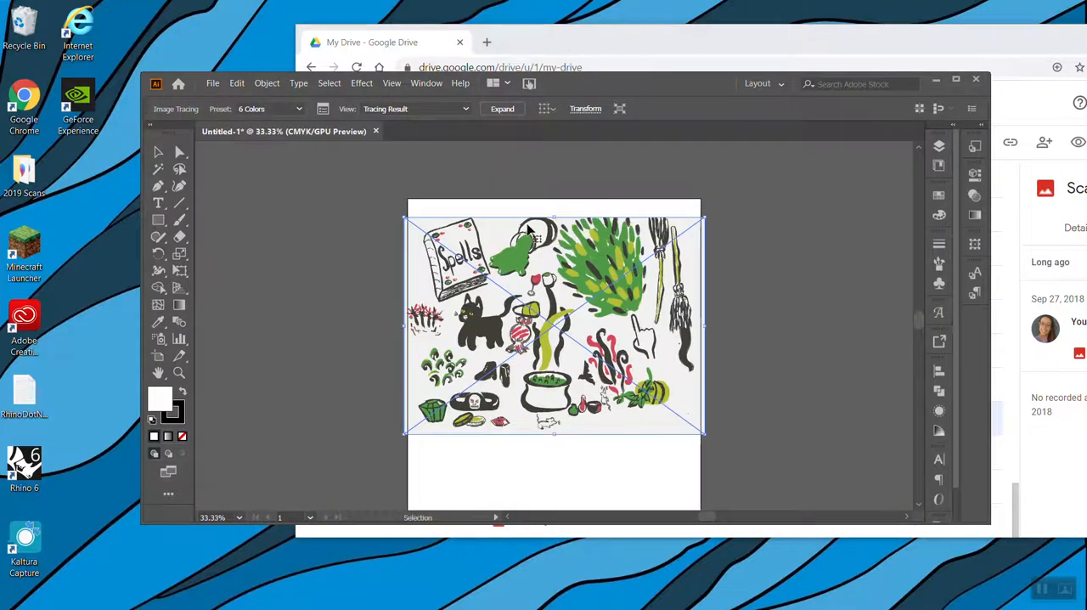
pyautogui.click(322, 115)
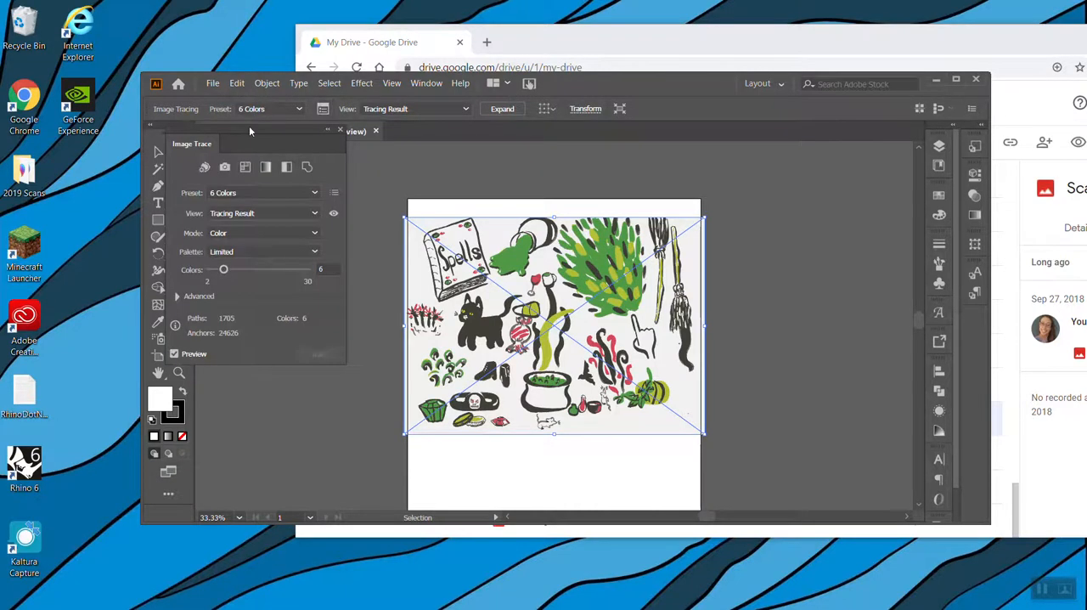
pyautogui.moveTo(249, 126)
pyautogui.mouseDown()
pyautogui.moveTo(272, 219)
pyautogui.moveTo(300, 204)
pyautogui.mouseUp()
pyautogui.click(224, 431)
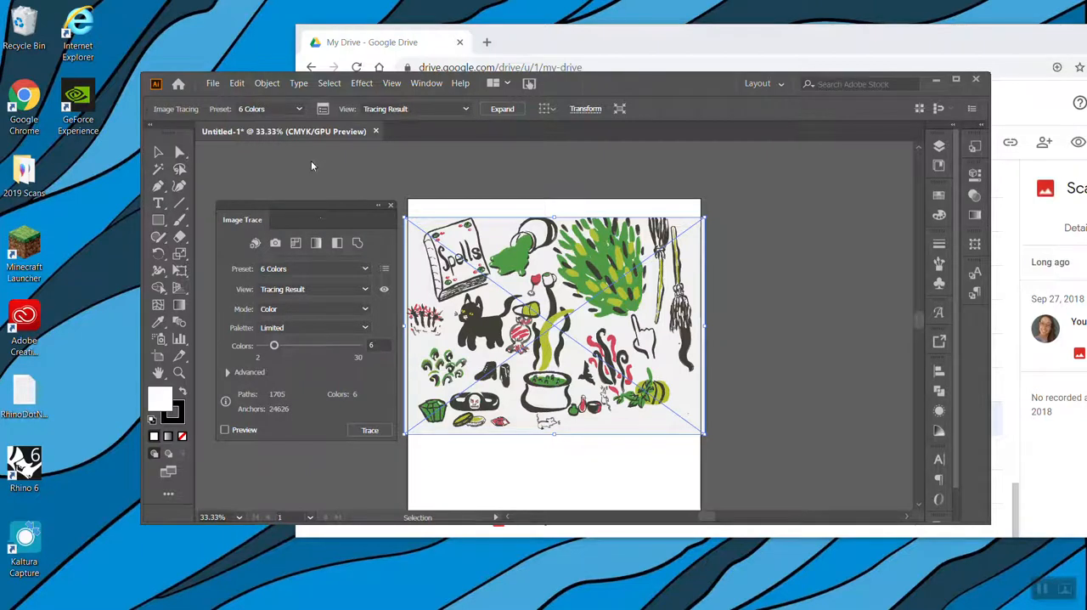
pyautogui.moveTo(316, 219); pyautogui.dragTo(312, 166)
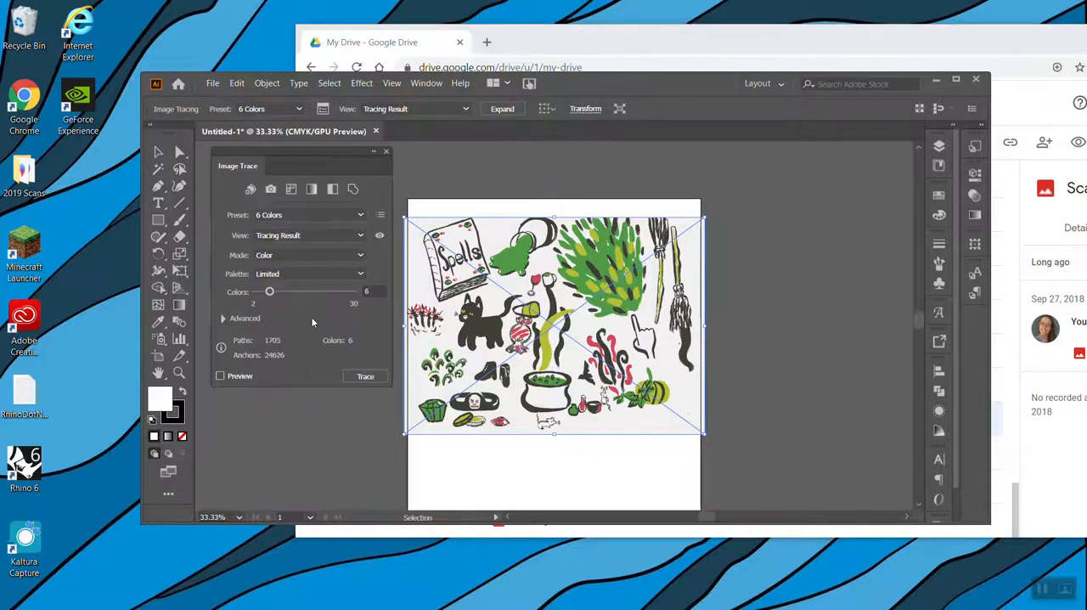
# Review the tracing's advanced options and the available color modes
pyautogui.click(223, 318)
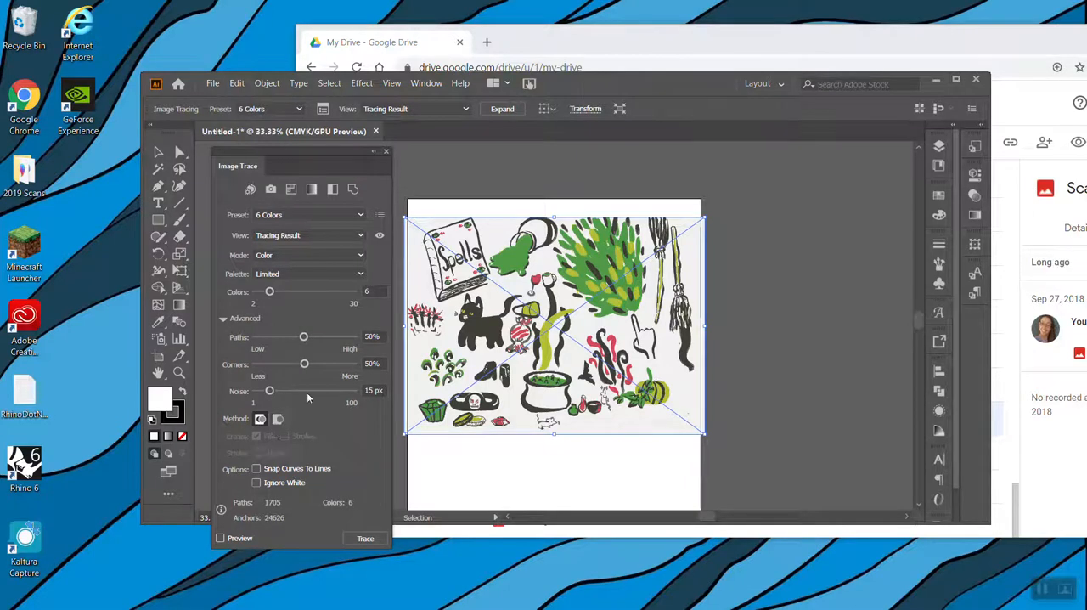
pyautogui.click(225, 318)
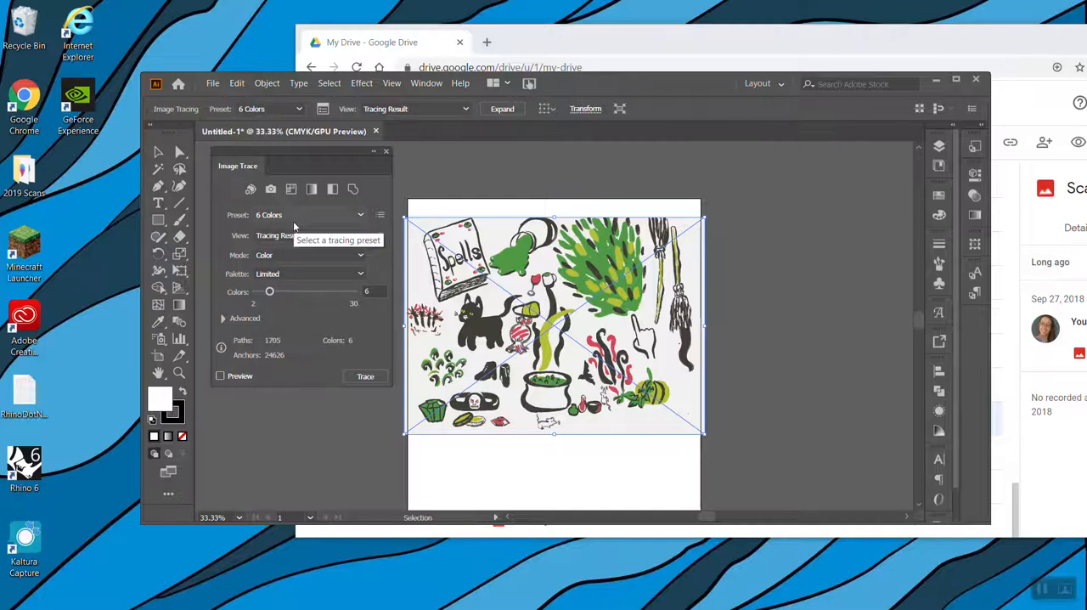
pyautogui.click(308, 256)
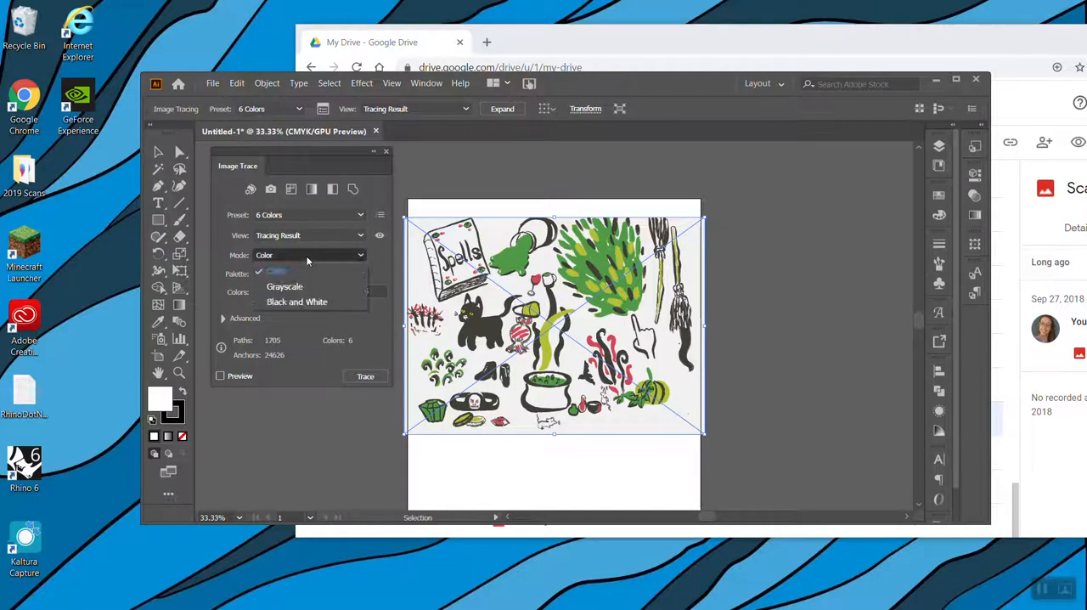
pyautogui.click(306, 257)
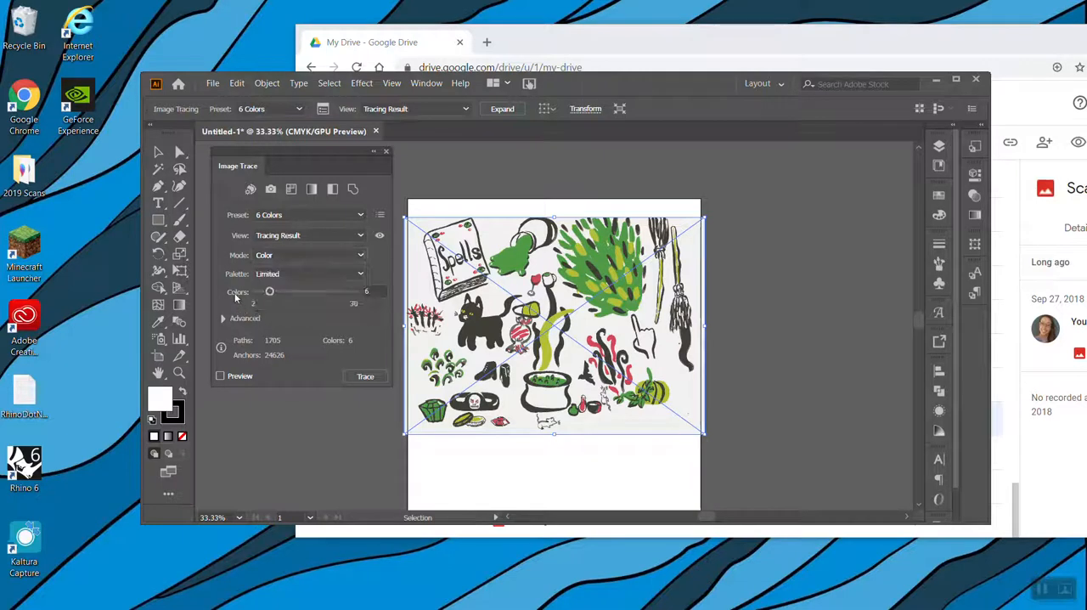
# Set the tracing's maximum number of colors to 9 and review the available palettes and presets
pyautogui.click(353, 292)
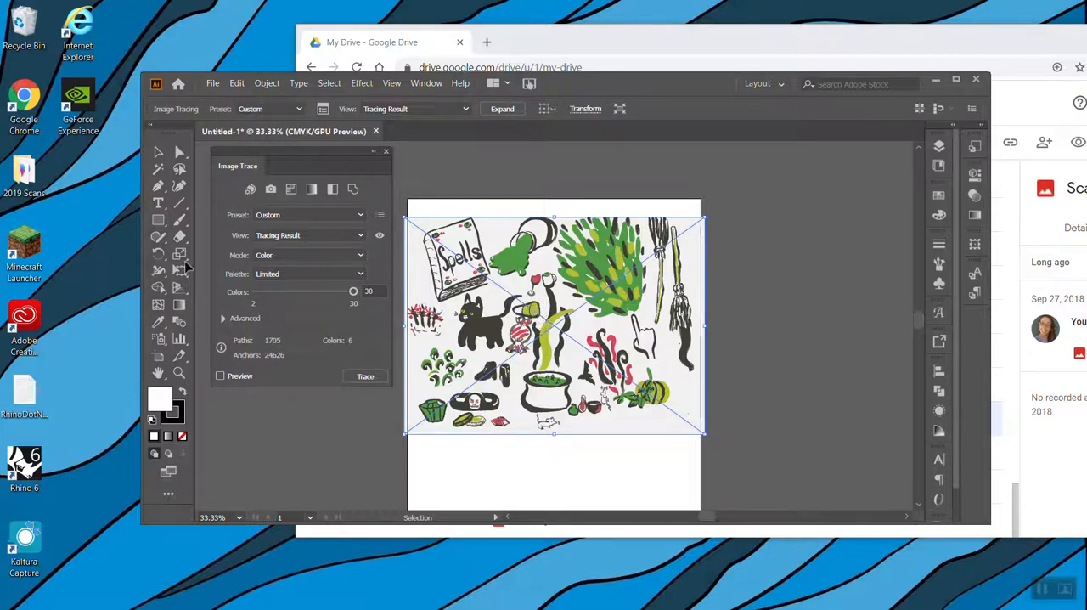
pyautogui.click(280, 292)
pyautogui.click(263, 272)
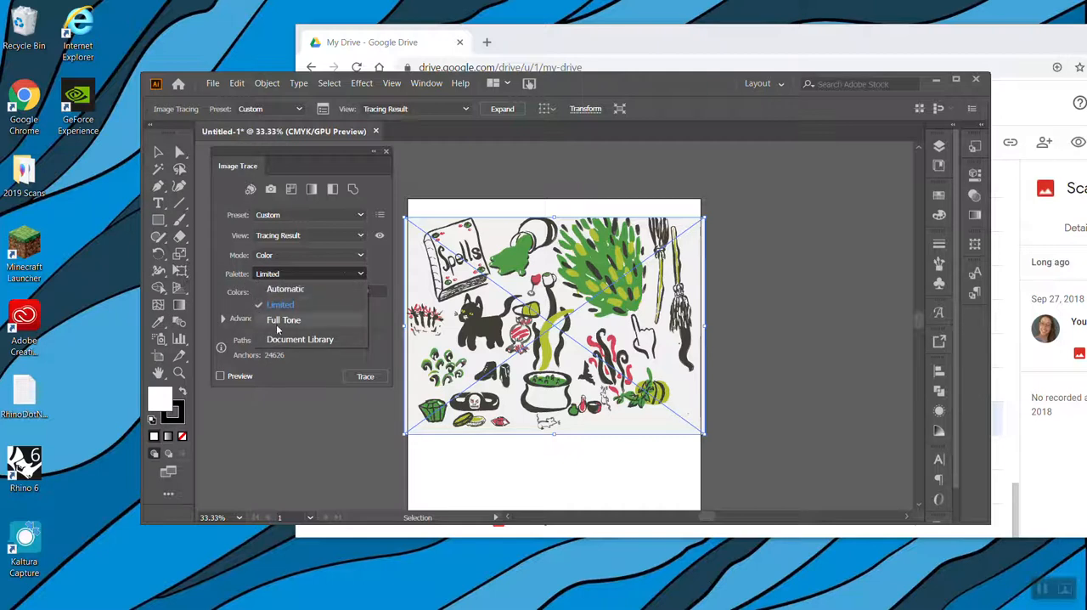
pyautogui.click(272, 215)
pyautogui.click(291, 216)
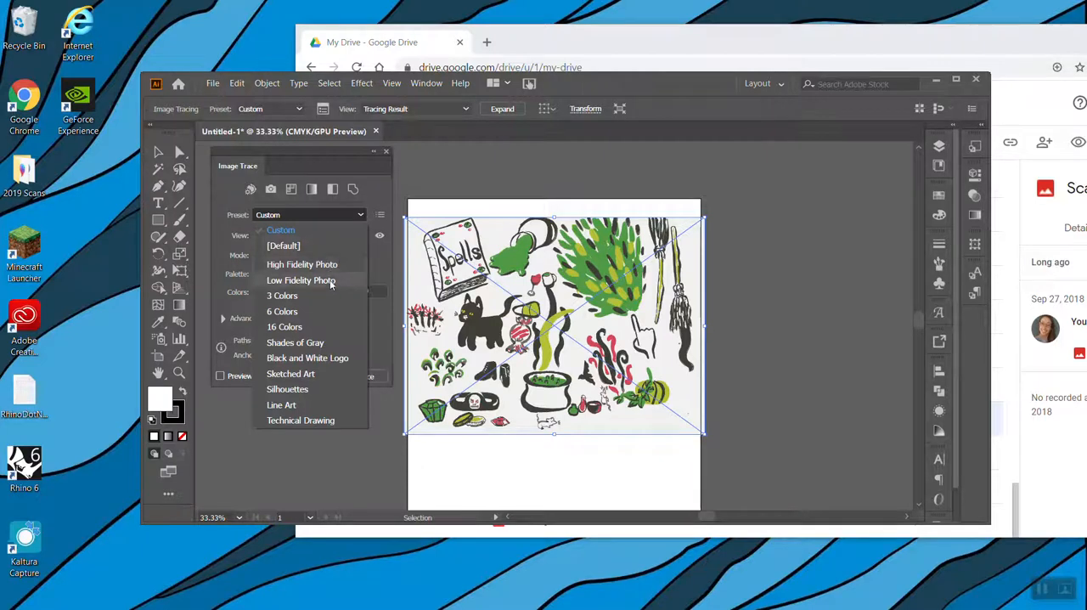
pyautogui.click(375, 306)
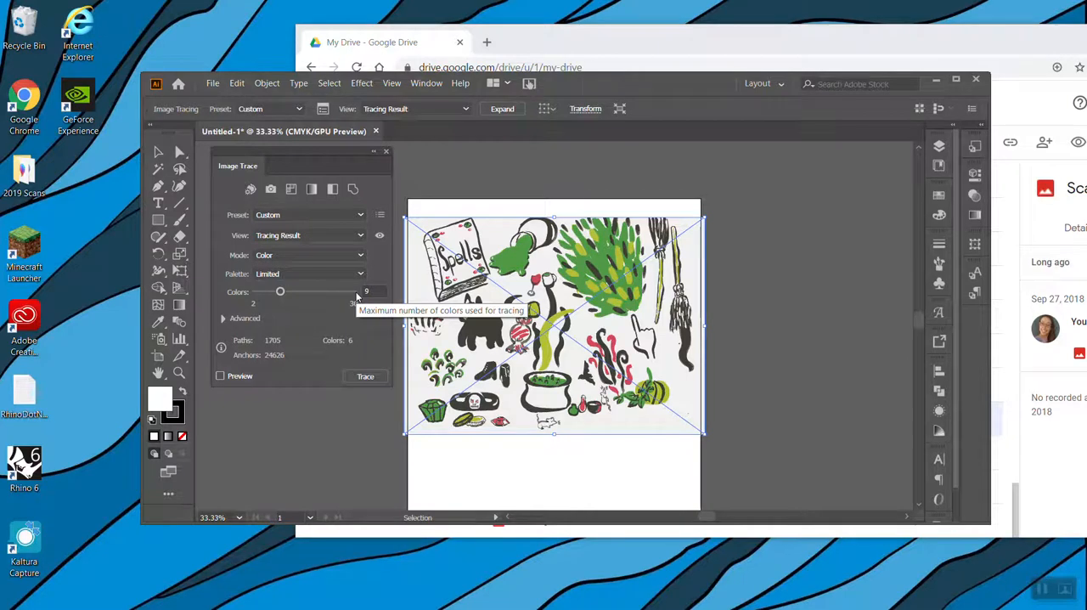
pyautogui.click(358, 216)
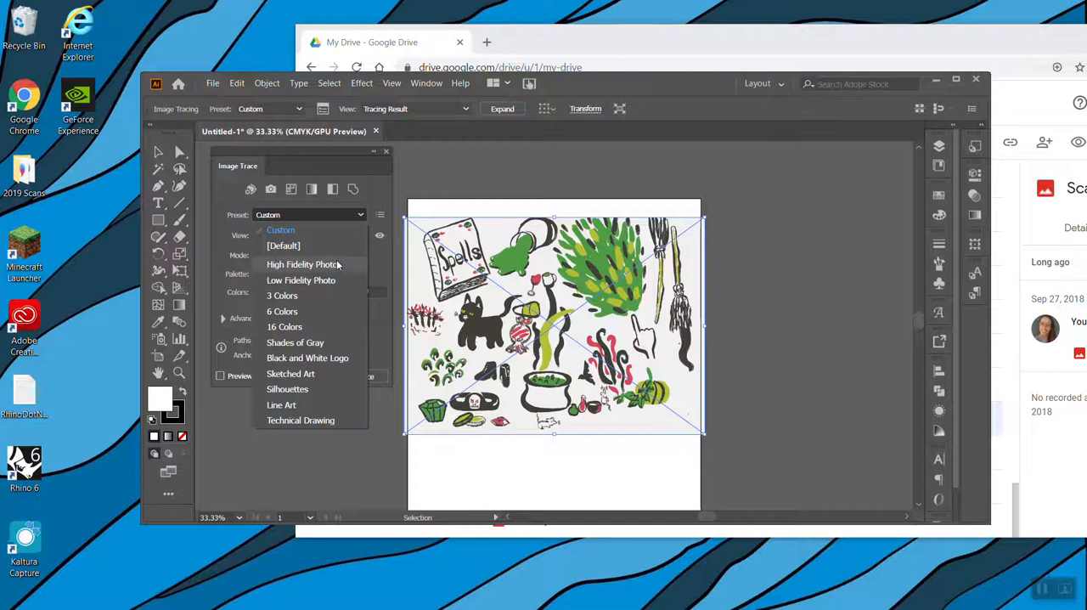
pyautogui.click(382, 276)
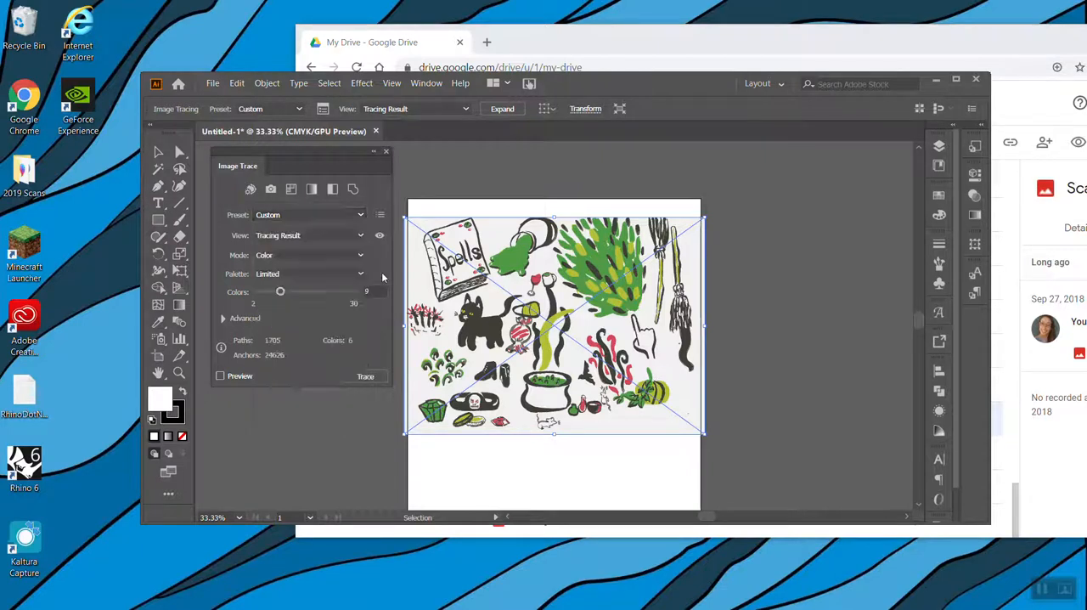
# Show the advanced tracing options and set Paths to 1% and Corners to 0%
pyautogui.click(225, 317)
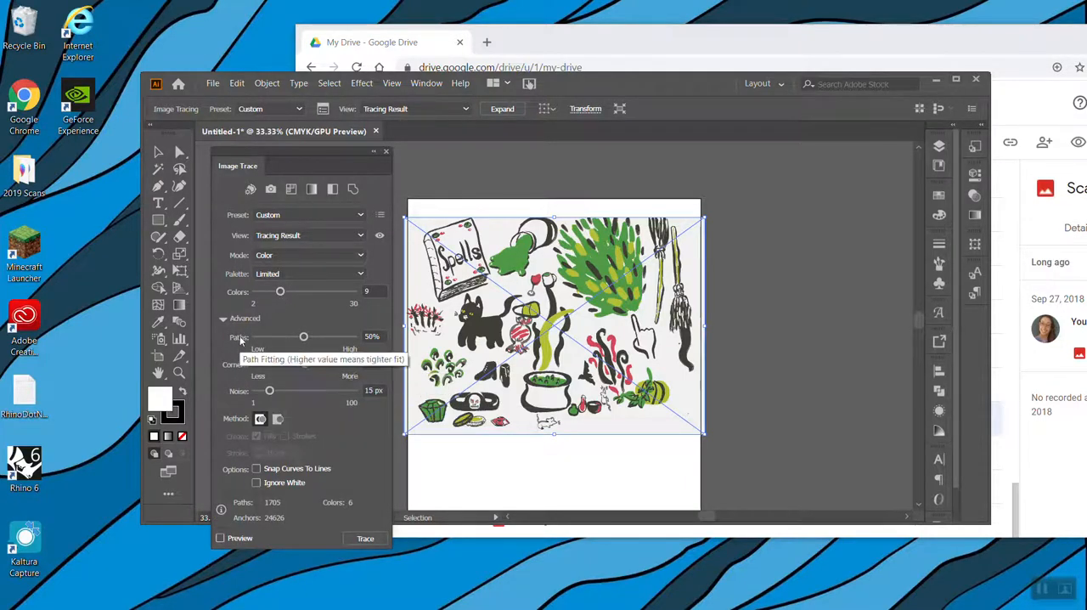
pyautogui.hotkey('ctrl', '+')
pyautogui.hotkey('ctrl', '+')
pyautogui.hotkey('ctrl', '+')
pyautogui.hotkey('ctrl', '+')
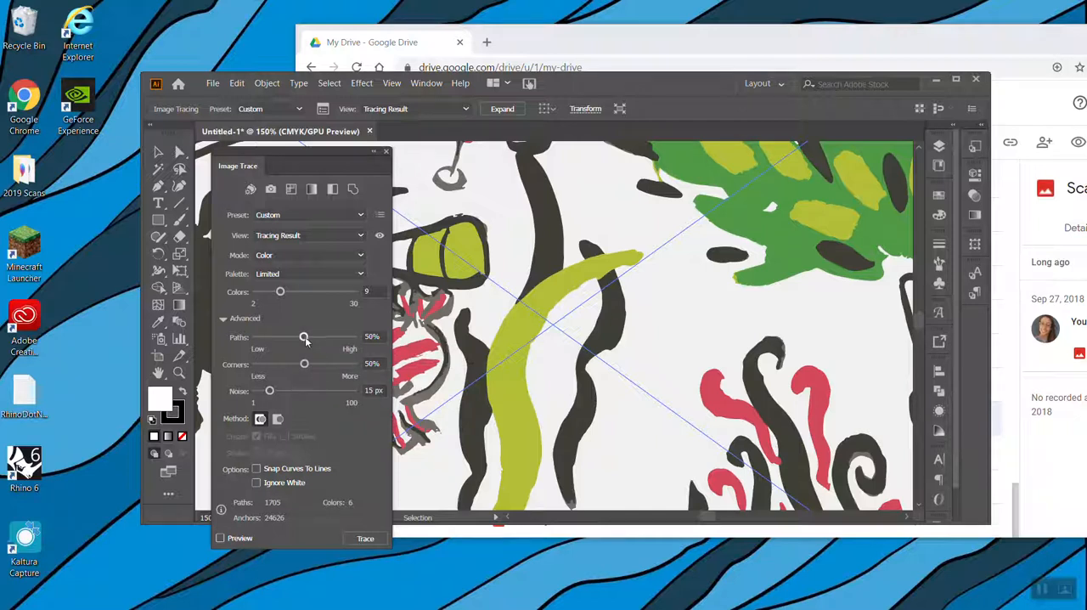
pyautogui.moveTo(305, 336); pyautogui.dragTo(255, 337)
pyautogui.moveTo(304, 365); pyautogui.dragTo(252, 367)
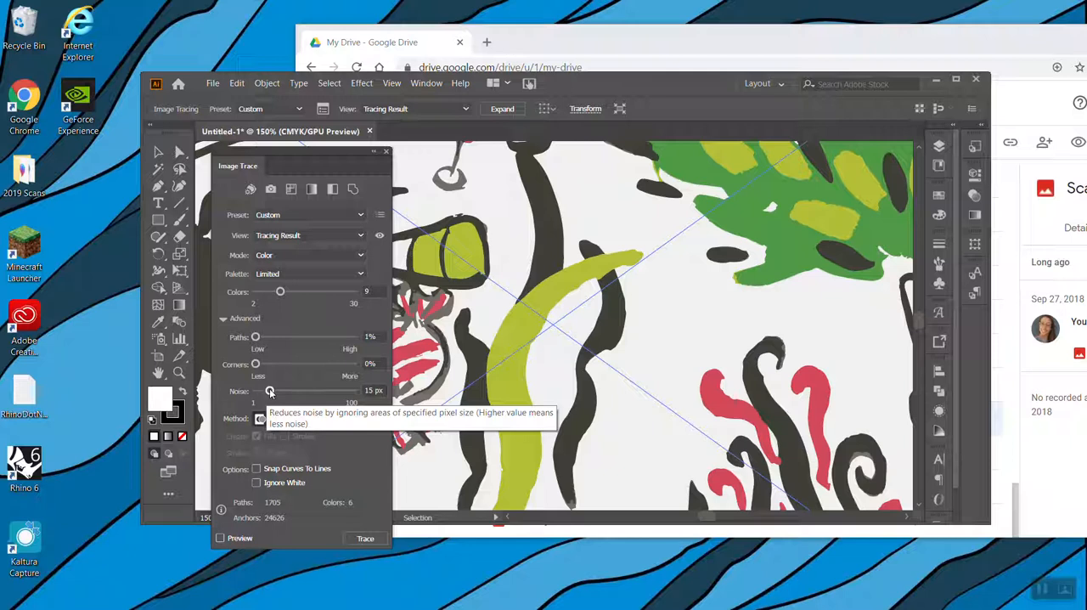
# Inspect the small specks around the candy and smoke, and set the tracing's Noise to 100 px
pyautogui.hotkey('ctrl', '+')
pyautogui.hotkey('ctrl', '+')
pyautogui.hscroll(2, 417, 444)
pyautogui.hscroll(-3, 417, 445)
pyautogui.hscroll(-8, 417, 444)
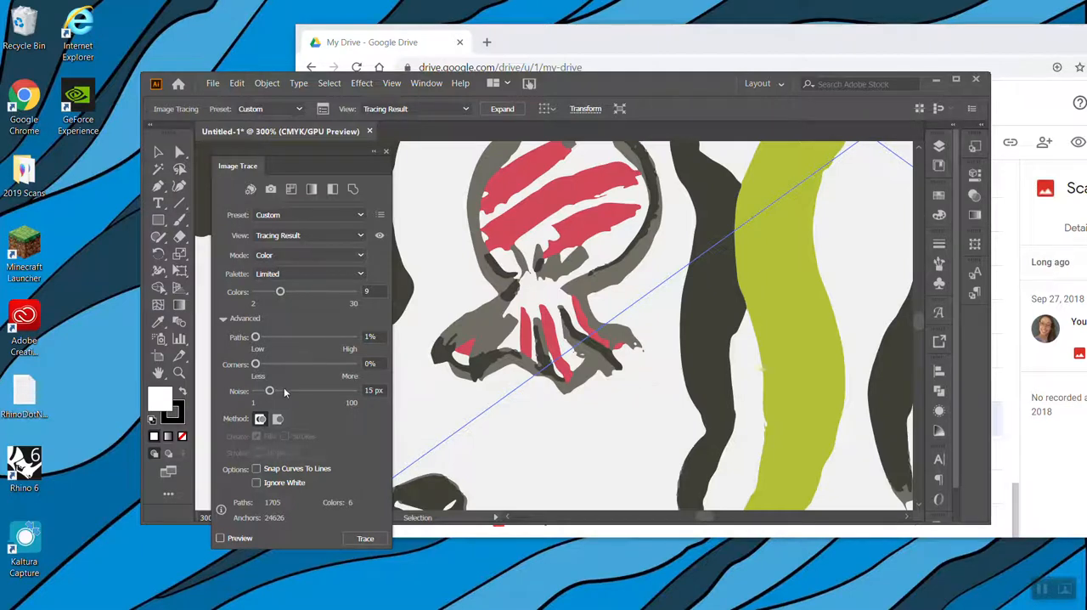
pyautogui.moveTo(271, 391); pyautogui.dragTo(352, 390)
# Turn on Ignore White and retrace the drawing with the custom settings
pyautogui.click(266, 484)
pyautogui.click(362, 540)
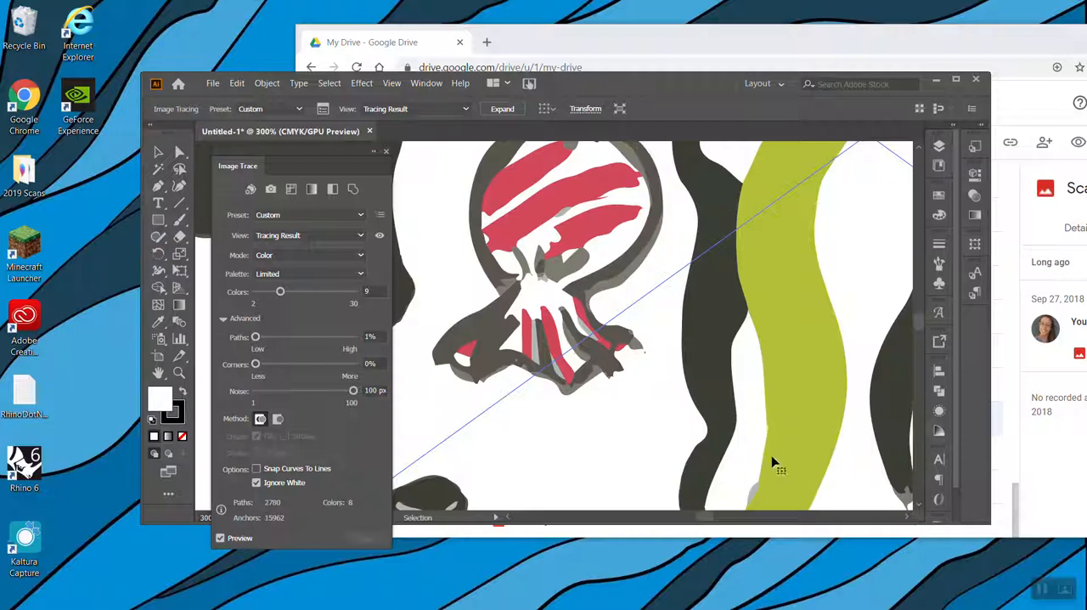
pyautogui.hotkey('ctrl', '-')
pyautogui.hotkey('ctrl', '-')
pyautogui.hotkey('ctrl', '-')
pyautogui.hotkey('ctrl', '-')
pyautogui.hotkey('ctrl', '-')
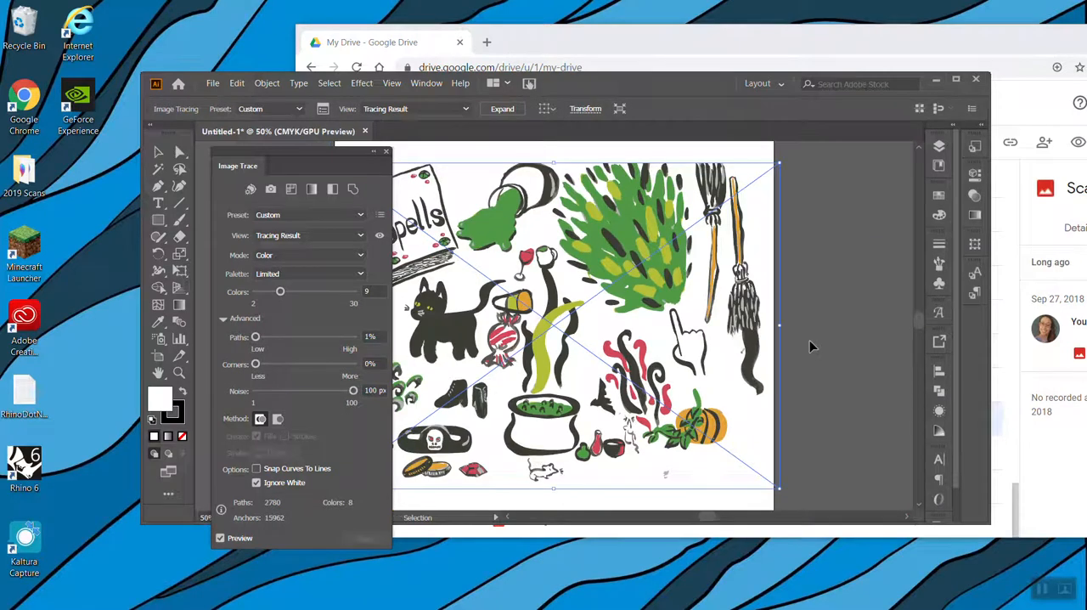
# Close the Image Trace settings and reposition the traced drawing slightly higher on the artboard
pyautogui.moveTo(711, 258)
pyautogui.mouseDown()
pyautogui.moveTo(779, 285)
pyautogui.moveTo(790, 253)
pyautogui.moveTo(819, 241)
pyautogui.moveTo(739, 242)
pyautogui.moveTo(671, 214)
pyautogui.moveTo(647, 229)
pyautogui.mouseUp()
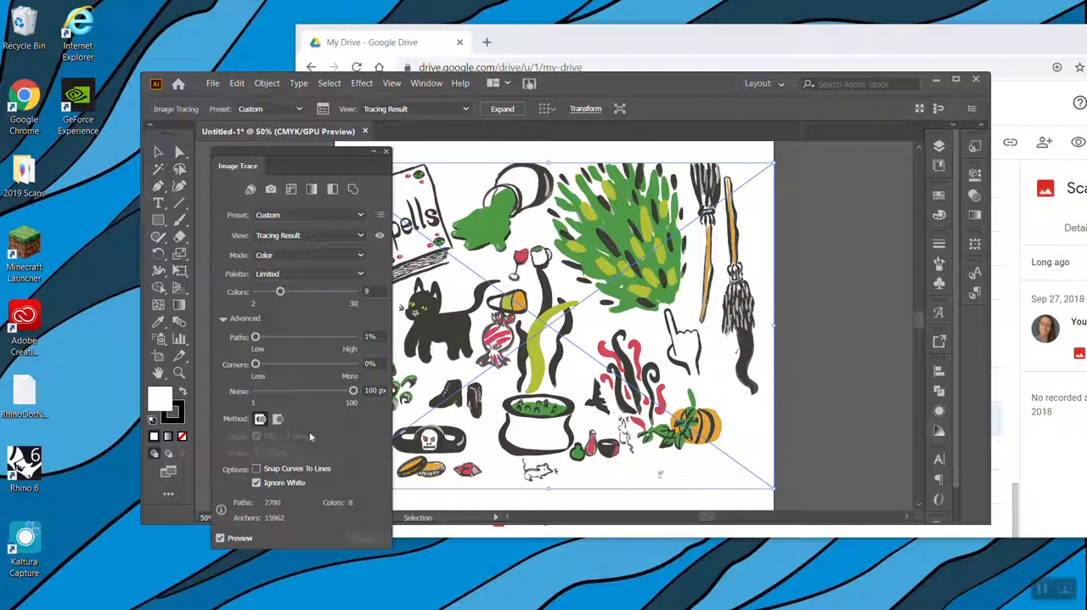
pyautogui.click(382, 153)
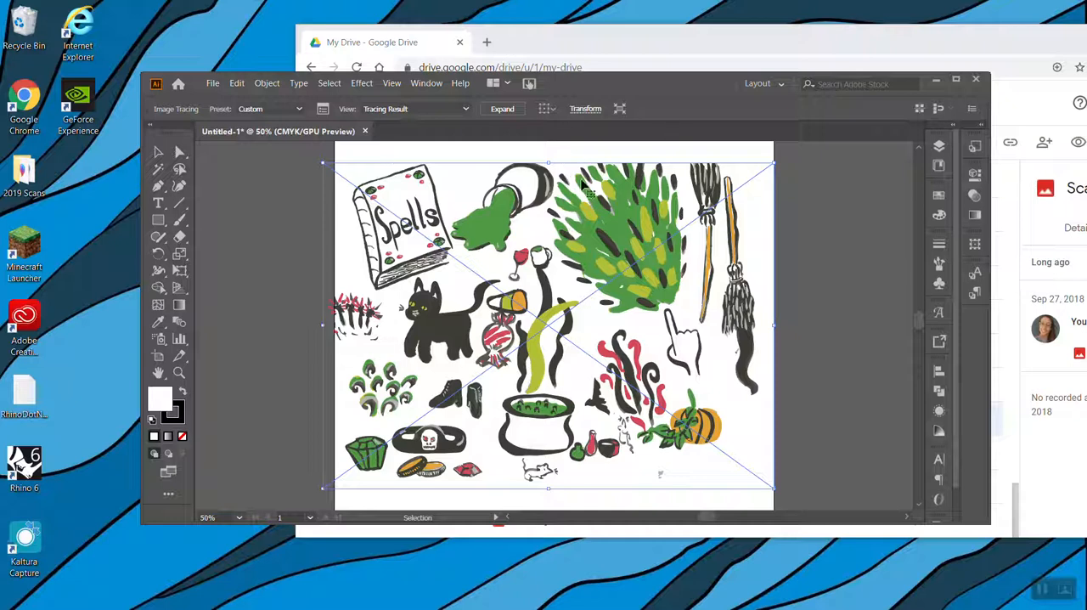
pyautogui.moveTo(628, 226)
pyautogui.mouseDown()
pyautogui.moveTo(597, 239)
pyautogui.moveTo(712, 232)
pyautogui.moveTo(615, 226)
pyautogui.moveTo(631, 222)
pyautogui.moveTo(628, 208)
pyautogui.mouseUp()
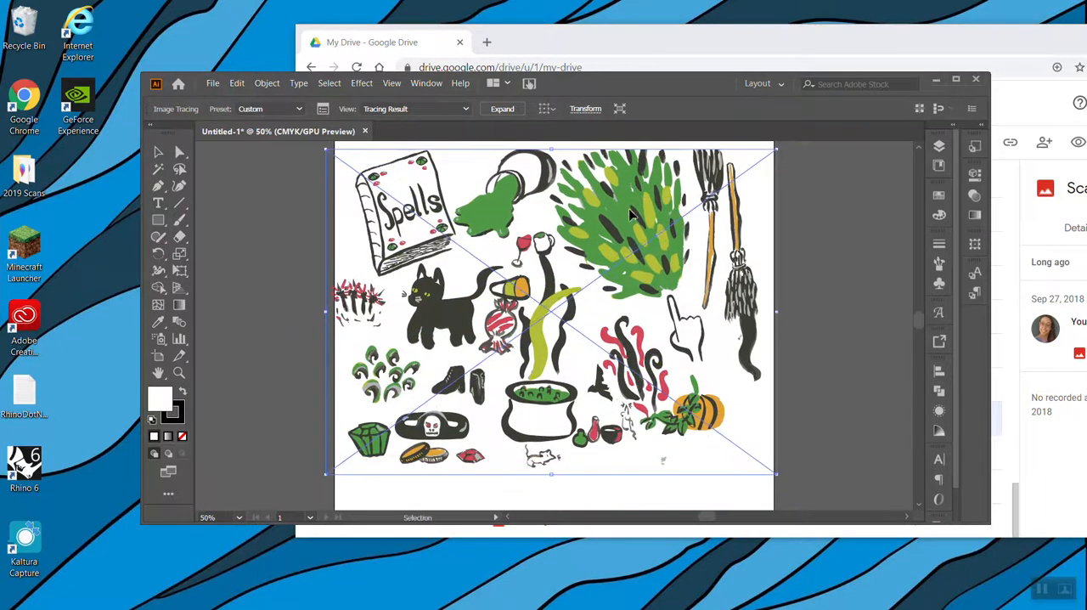
# Expand the traced drawing into editable vector paths and deselect it
pyautogui.click(493, 113)
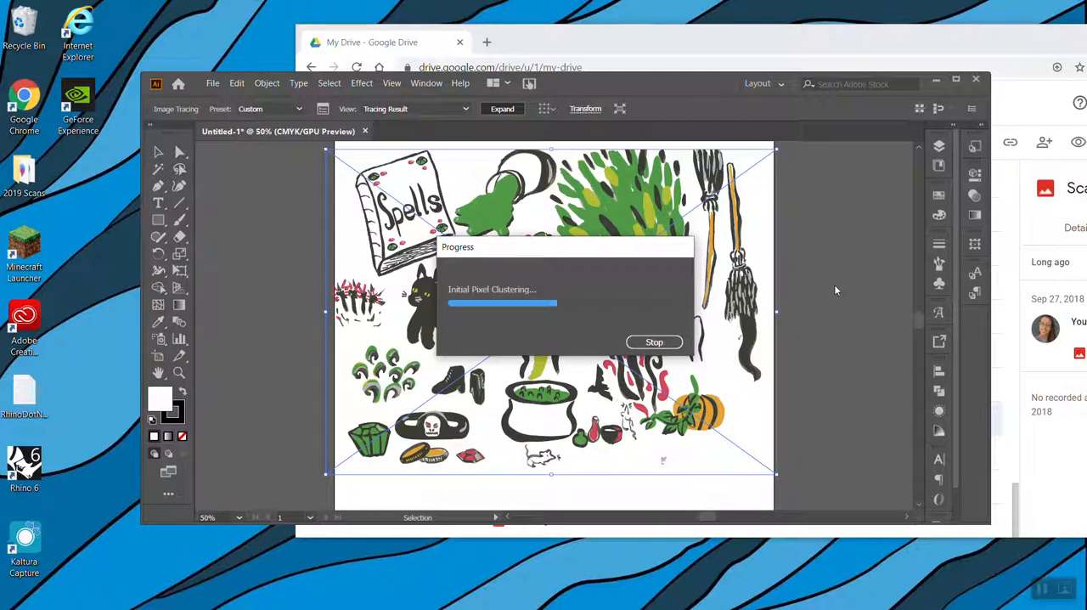
pyautogui.moveTo(220, 586)
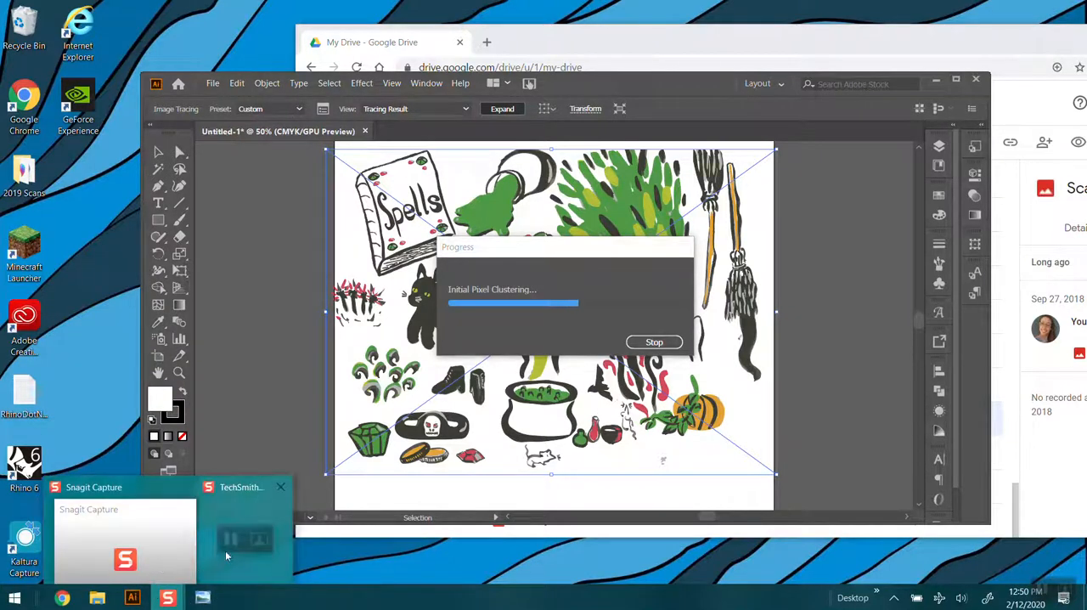
pyautogui.moveTo(1067, 592)
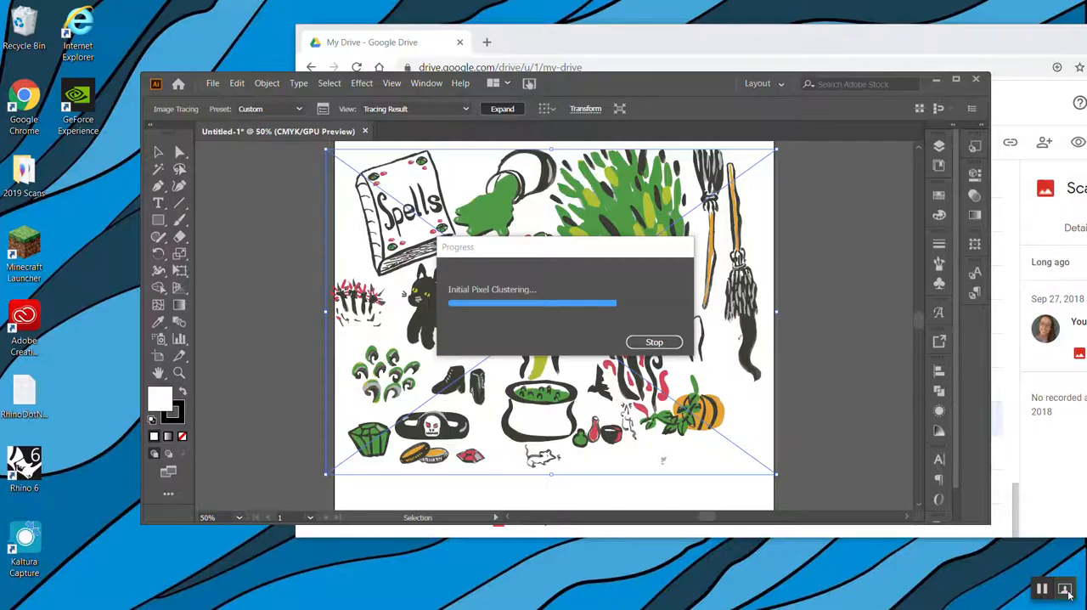
pyautogui.moveTo(197, 608)
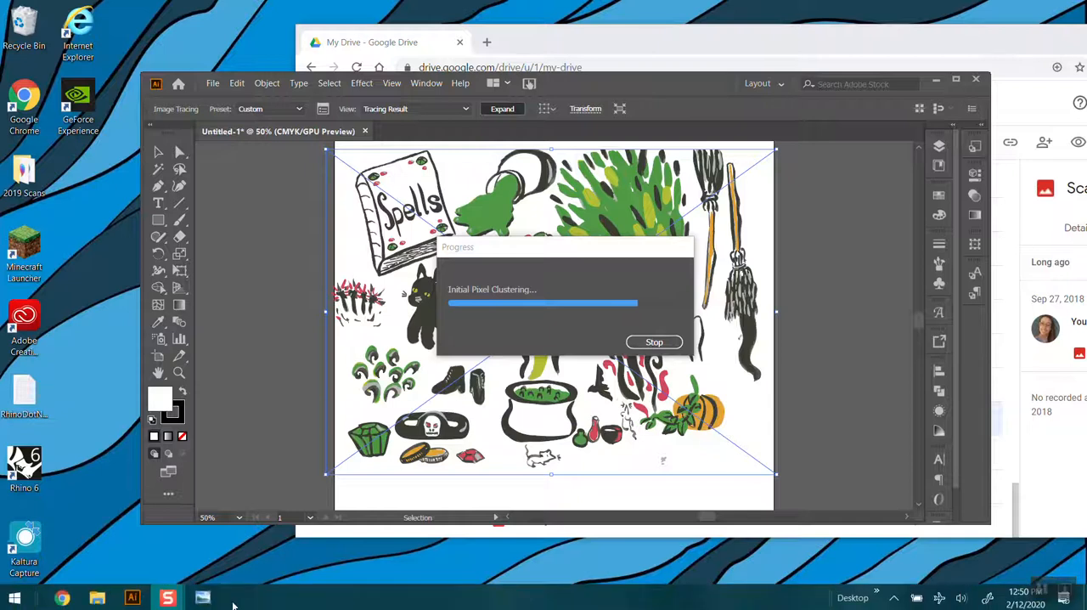
pyautogui.moveTo(167, 599)
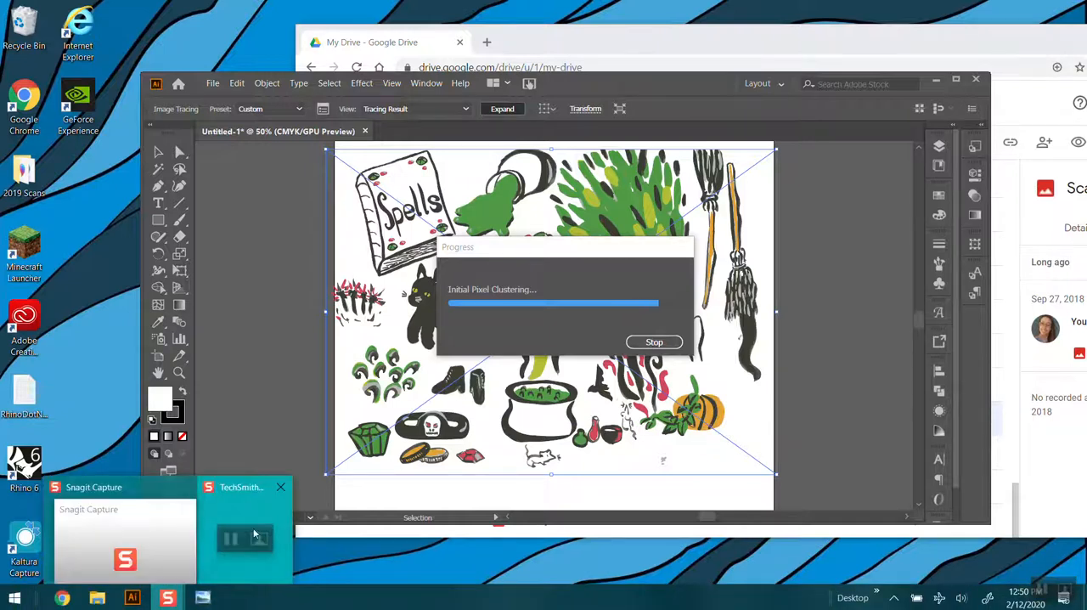
pyautogui.click(172, 521)
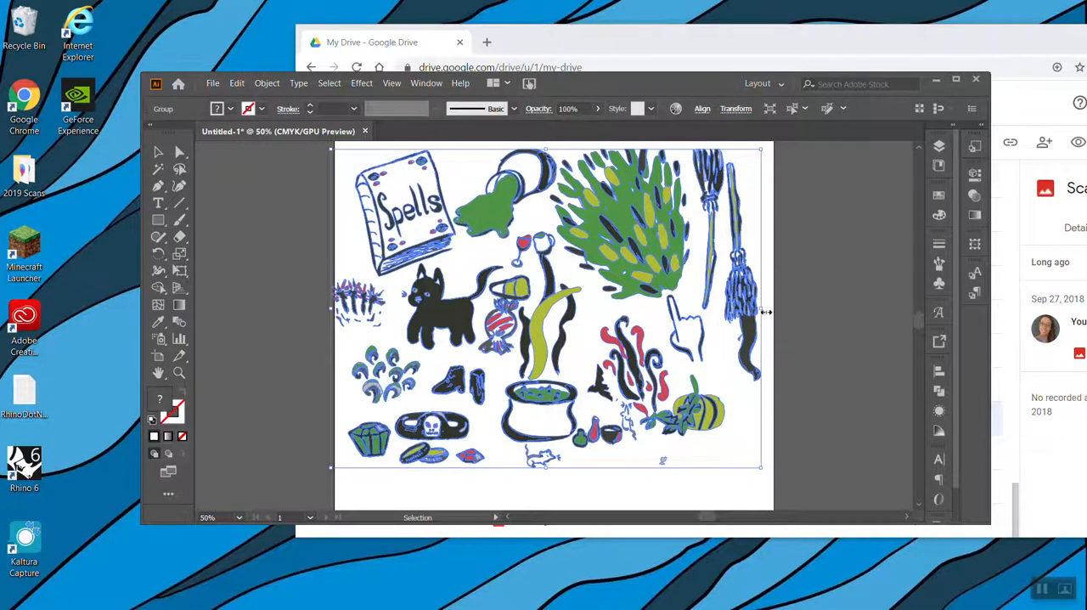
pyautogui.click(796, 320)
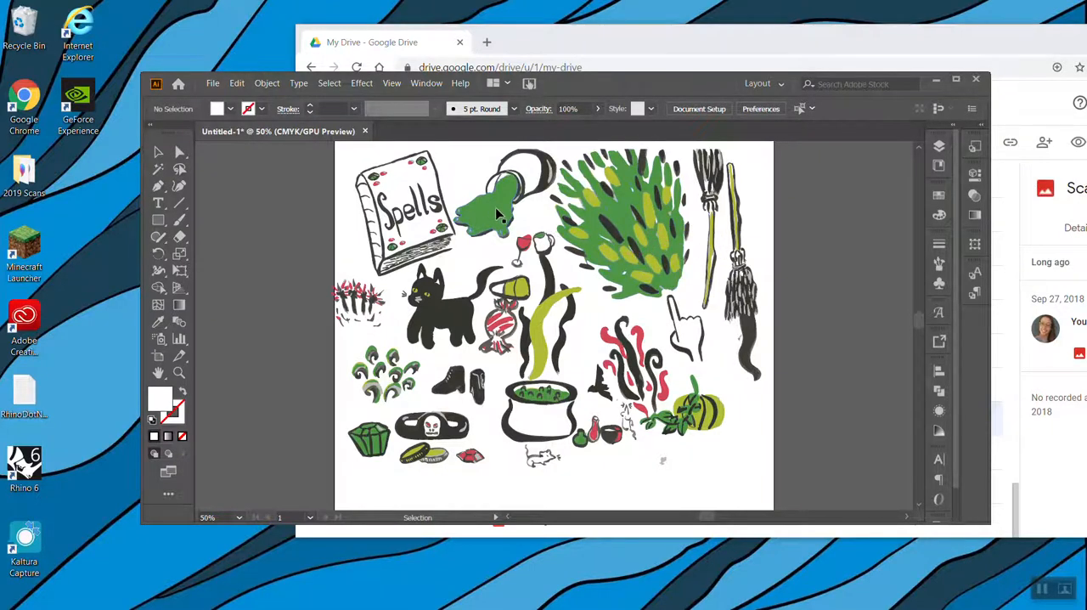
# Try to edit the lime-green smoke above the cauldron with the Direct Selection tool, and undo the change
pyautogui.click(755, 332)
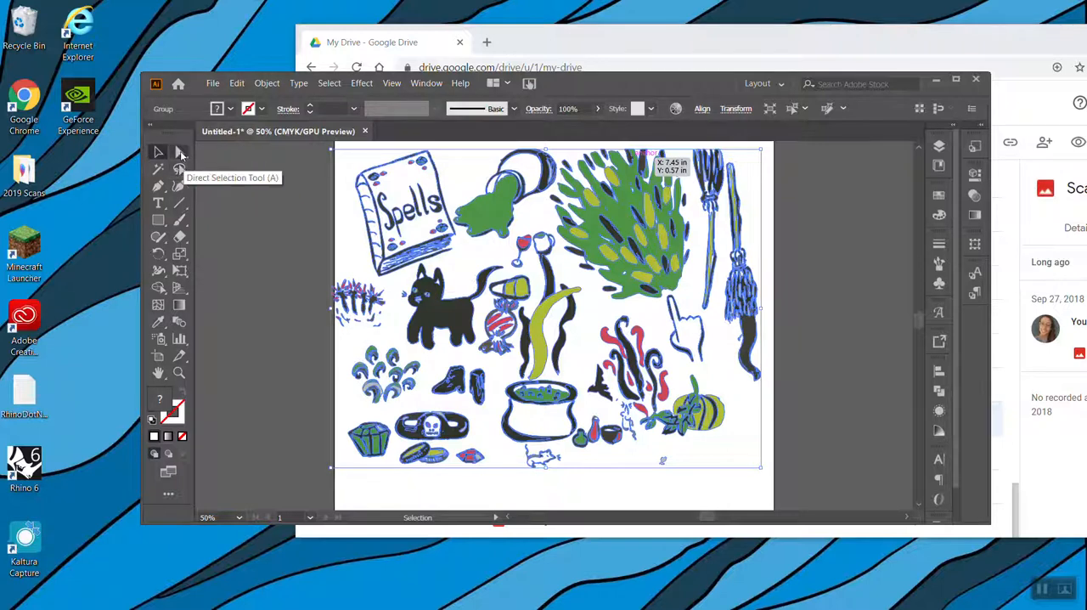
pyautogui.click(180, 153)
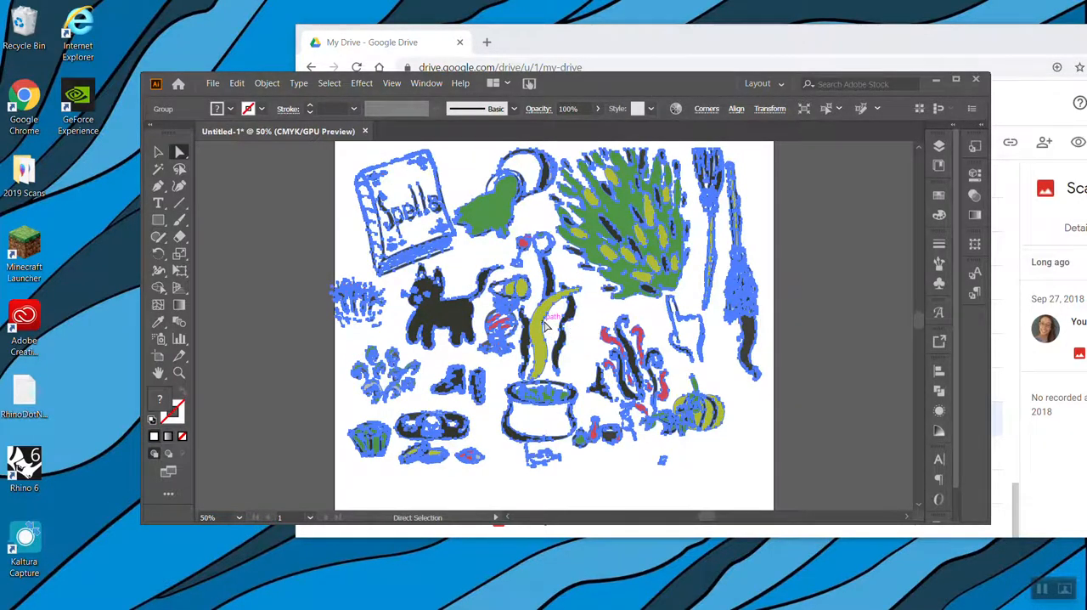
pyautogui.moveTo(546, 325); pyautogui.dragTo(588, 351)
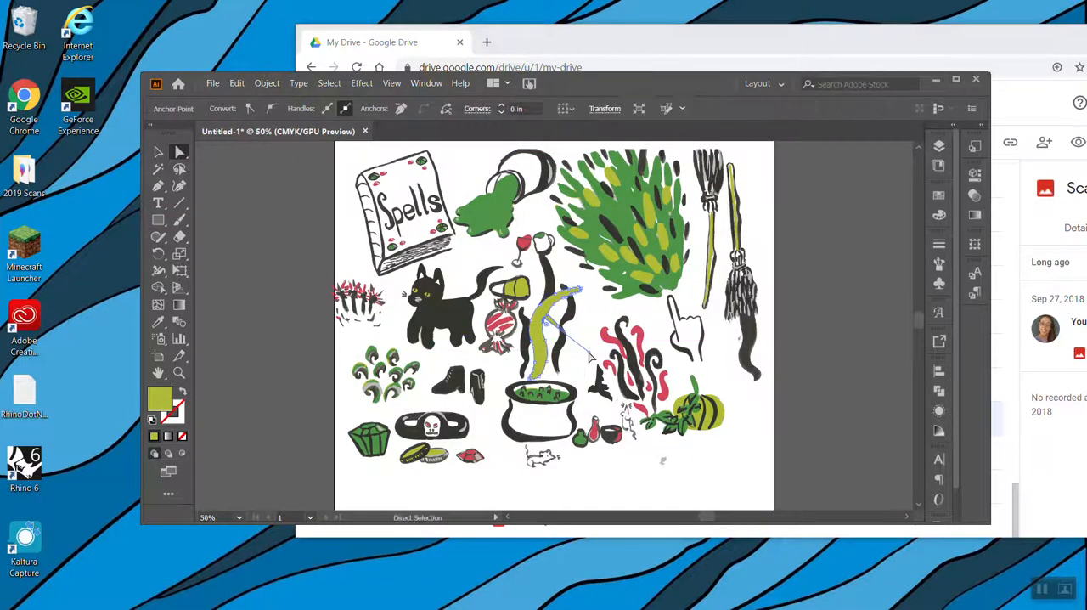
pyautogui.click(593, 301)
pyautogui.hotkey('ctrl', 'z')
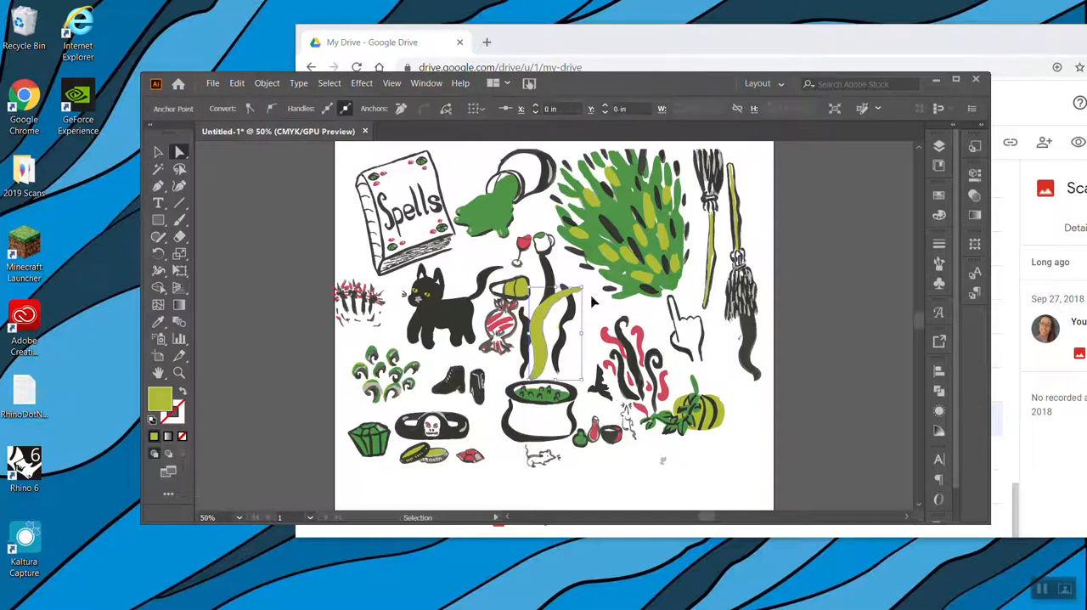
pyautogui.click(160, 153)
pyautogui.click(284, 276)
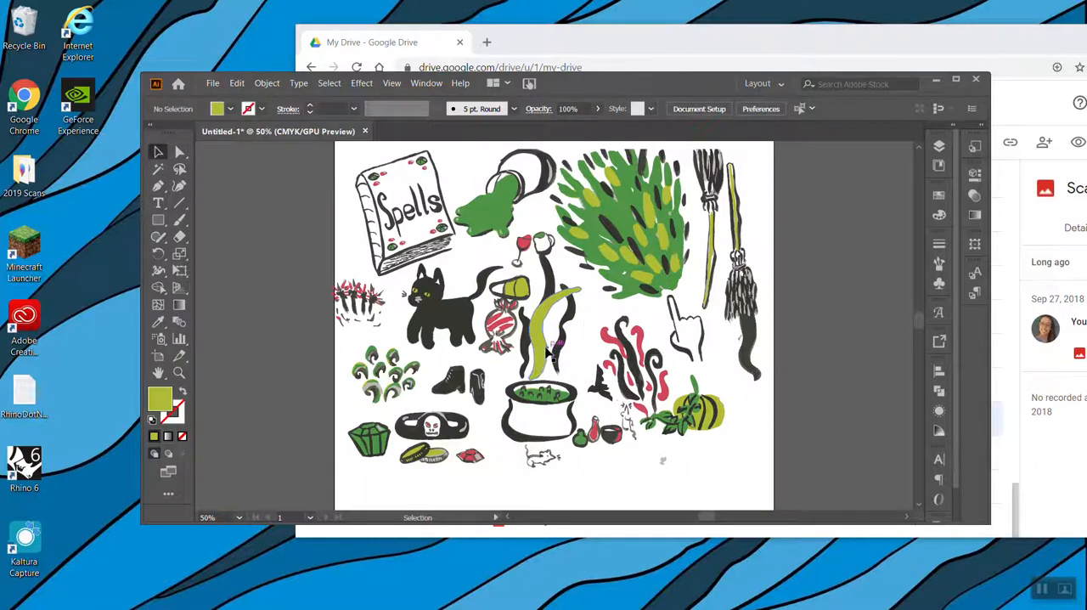
# Move the grouped artwork slightly lower on the artboard and ungroup it into separate paths
pyautogui.moveTo(544, 350); pyautogui.dragTo(549, 363)
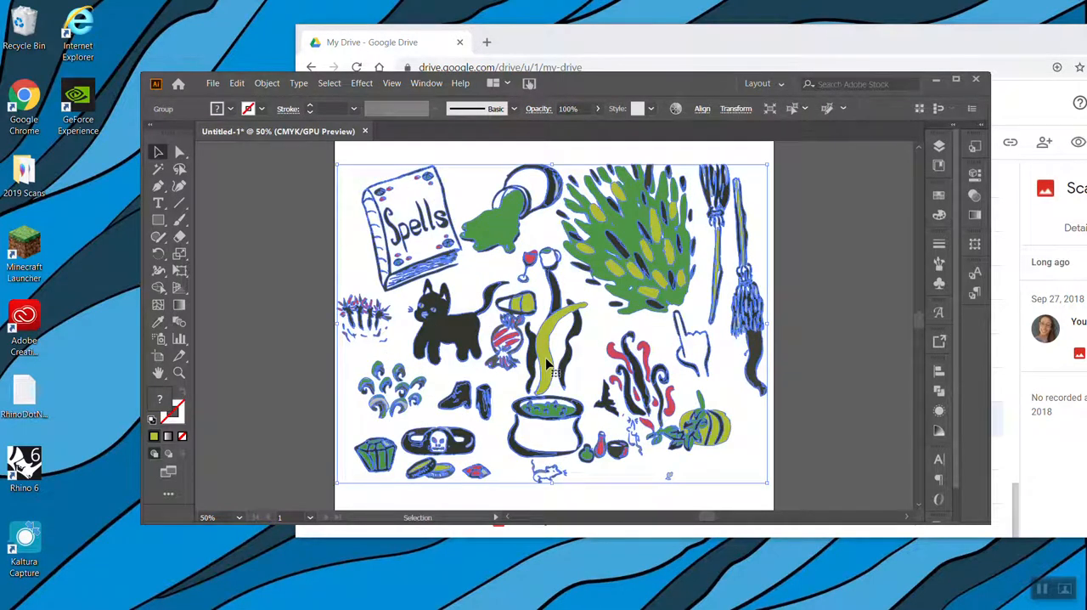
pyautogui.click(265, 83)
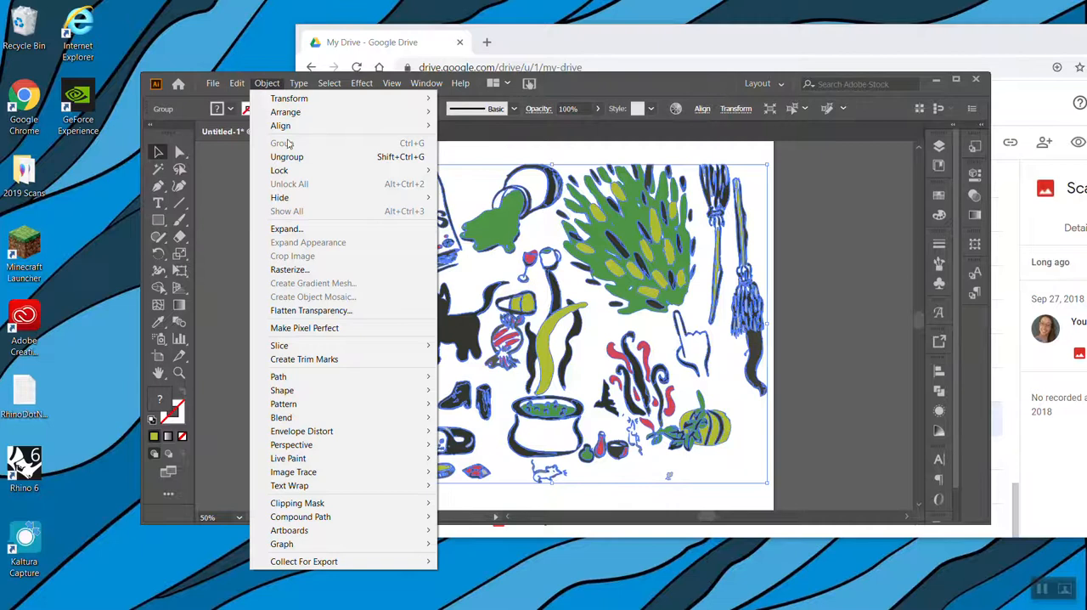
pyautogui.click(293, 156)
pyautogui.click(285, 254)
pyautogui.moveTo(539, 344); pyautogui.dragTo(550, 371)
pyautogui.hotkey('ctrl', 'z')
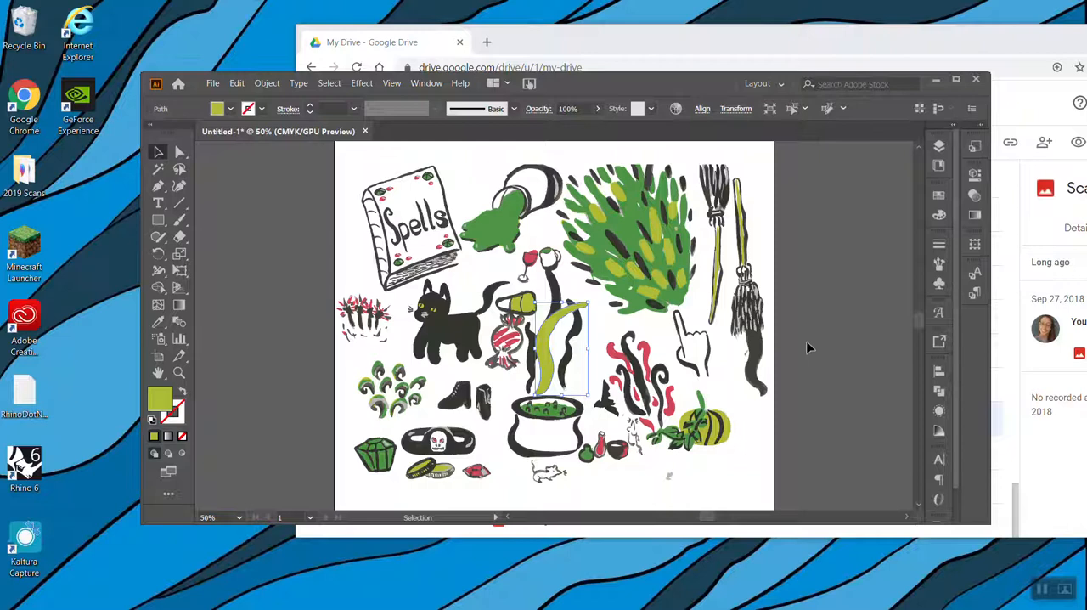
# Select the paths of the Spells book, leaving the neighbouring green slime out of the selection
pyautogui.moveTo(356, 173); pyautogui.dragTo(462, 281)
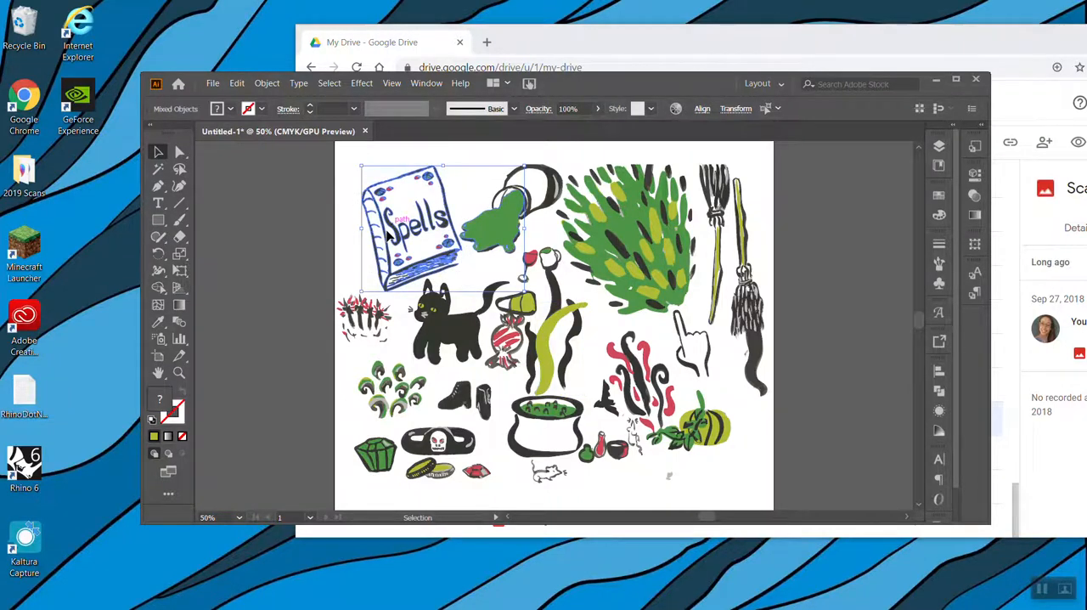
pyautogui.keyDown('shift'); pyautogui.click(486, 241); pyautogui.keyUp('shift')
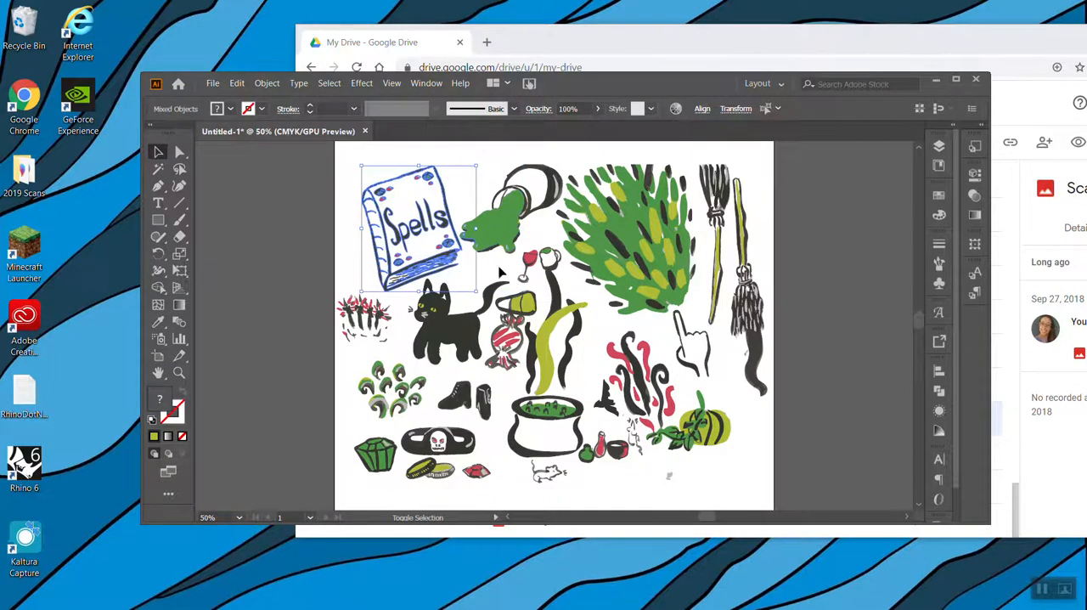
pyautogui.hotkey('ctrl', '=')
pyautogui.hotkey('ctrl', '=')
pyautogui.hotkey('ctrl', '=')
pyautogui.hotkey('ctrl', '=')
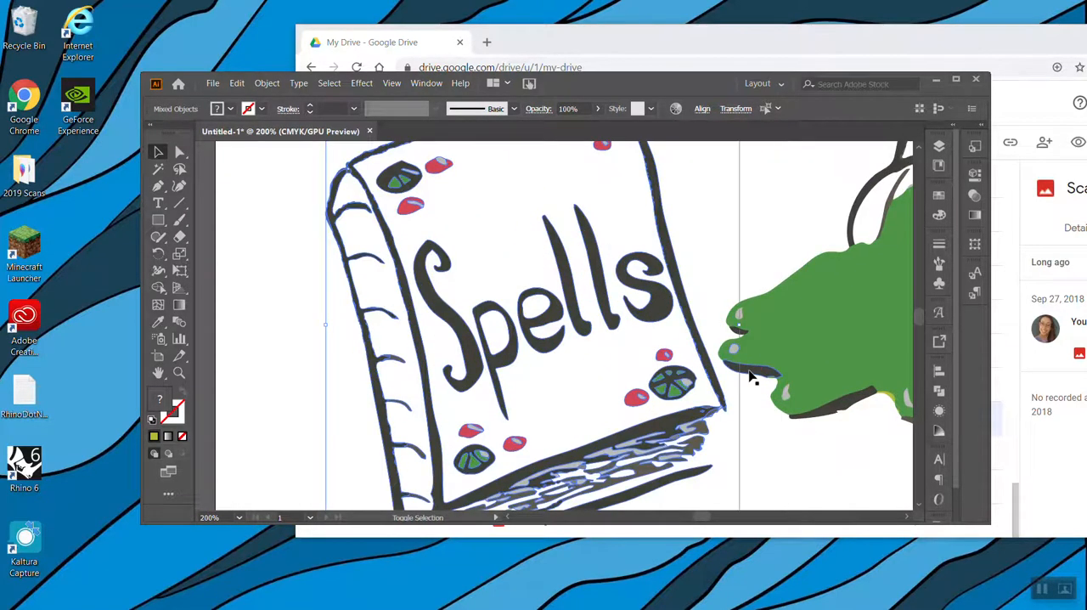
pyautogui.press('a')
pyautogui.hotkey('ctrl', '-')
pyautogui.hotkey('ctrl', '-')
pyautogui.hotkey('ctrl', '-')
pyautogui.hotkey('ctrl', '-')
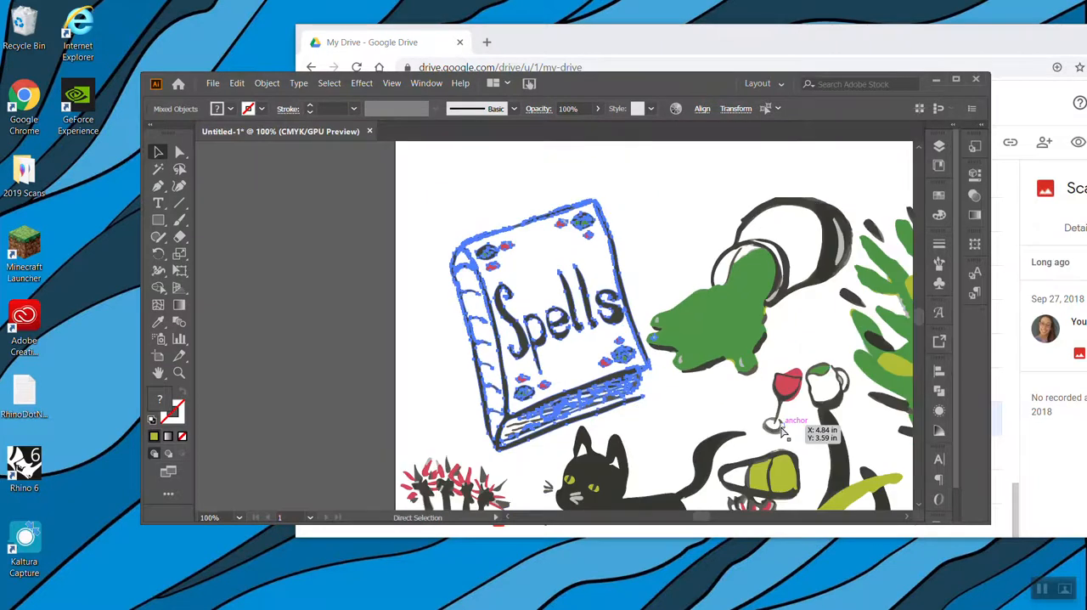
pyautogui.hotkey('ctrl', '-')
pyautogui.press('v')
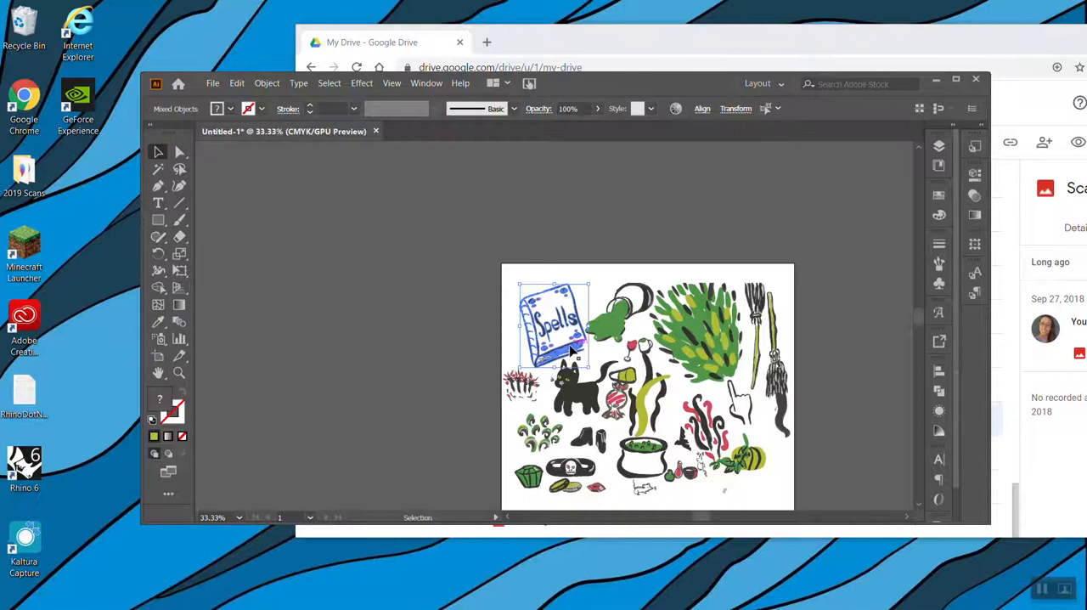
# Try to move the selected Spells book off the artboard, and undo the move
pyautogui.moveTo(571, 350); pyautogui.dragTo(376, 275)
pyautogui.click(543, 327)
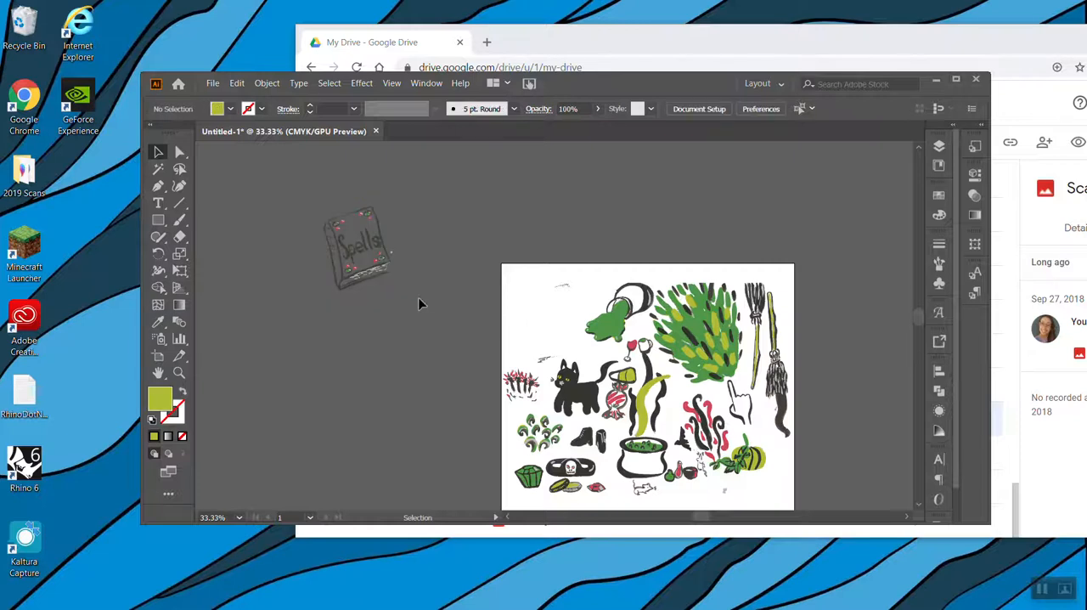
pyautogui.hotkey('ctrl', 'z')
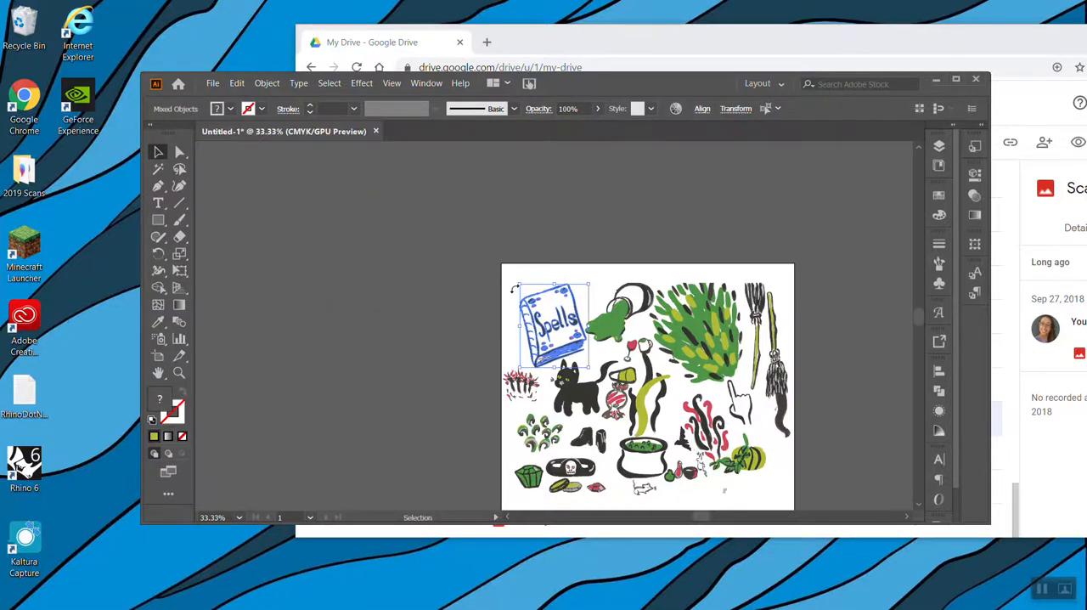
# Check the Spells book's top and bottom edges for unselected paths, try adjusting the selection, and clear it
pyautogui.hotkey('ctrl', '=')
pyautogui.hotkey('ctrl', '=')
pyautogui.hotkey('ctrl', '=')
pyautogui.hotkey('ctrl', '=')
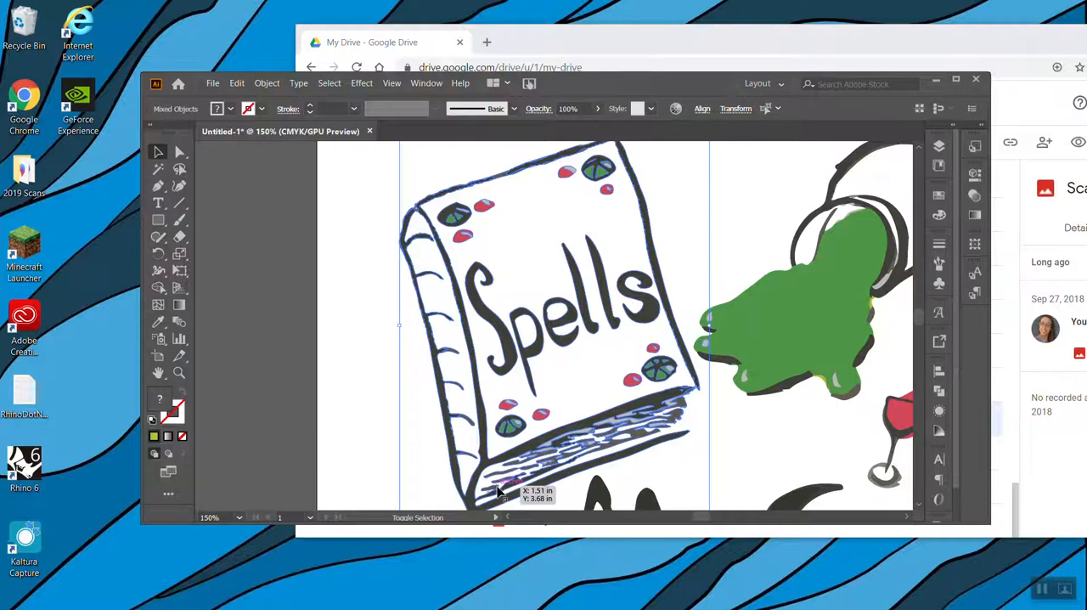
pyautogui.scroll(-3, 668, 287)
pyautogui.scroll(6, 666, 286)
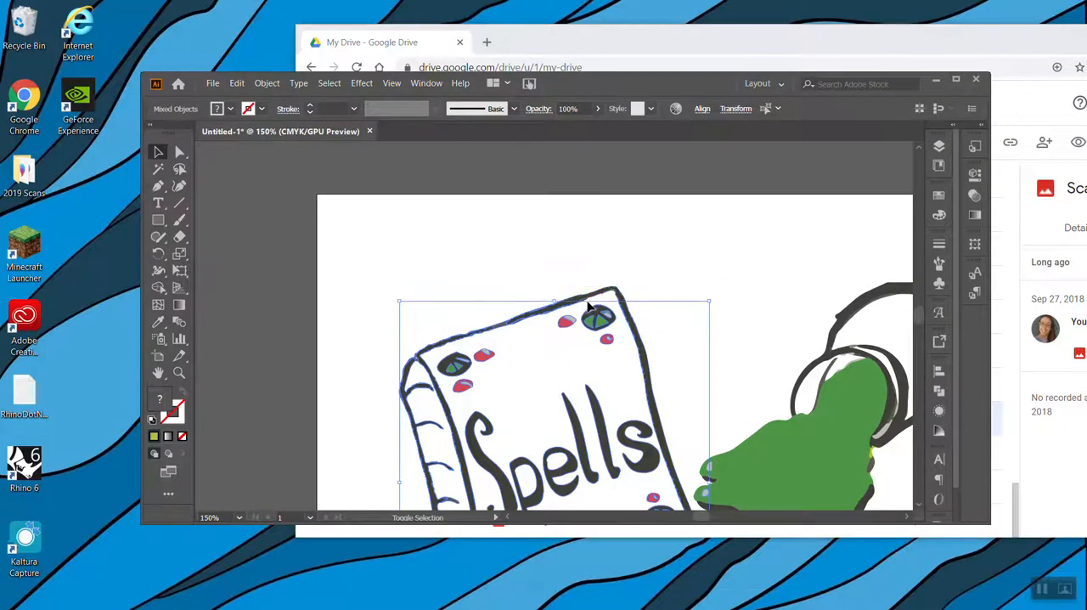
pyautogui.keyDown('shift'); pyautogui.click(595, 298); pyautogui.keyUp('shift')
pyautogui.keyDown('shift'); pyautogui.click(618, 293); pyautogui.keyUp('shift')
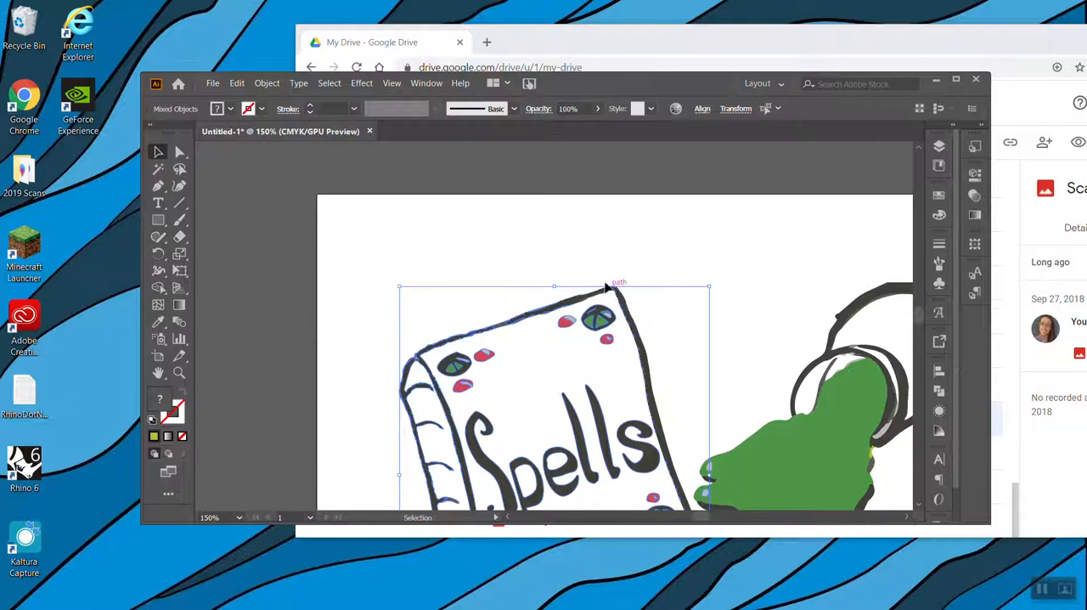
pyautogui.click(571, 266)
pyautogui.hotkey('ctrl', '-')
pyautogui.hotkey('ctrl', '-')
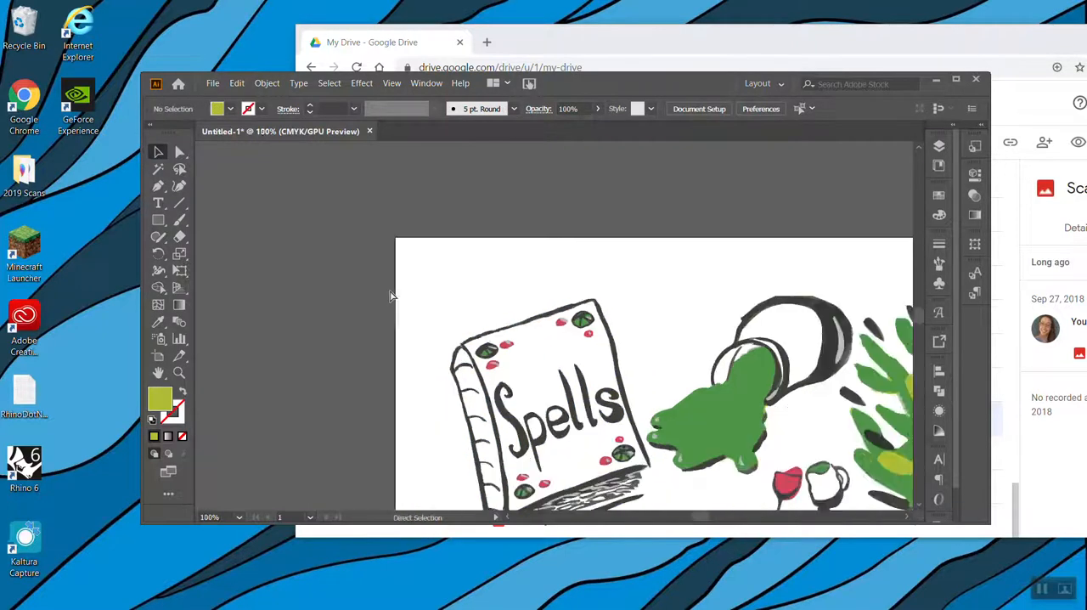
# Reselect all the paths of the Spells book and remove the adjoining green slime from the selection
pyautogui.moveTo(468, 320); pyautogui.dragTo(639, 481)
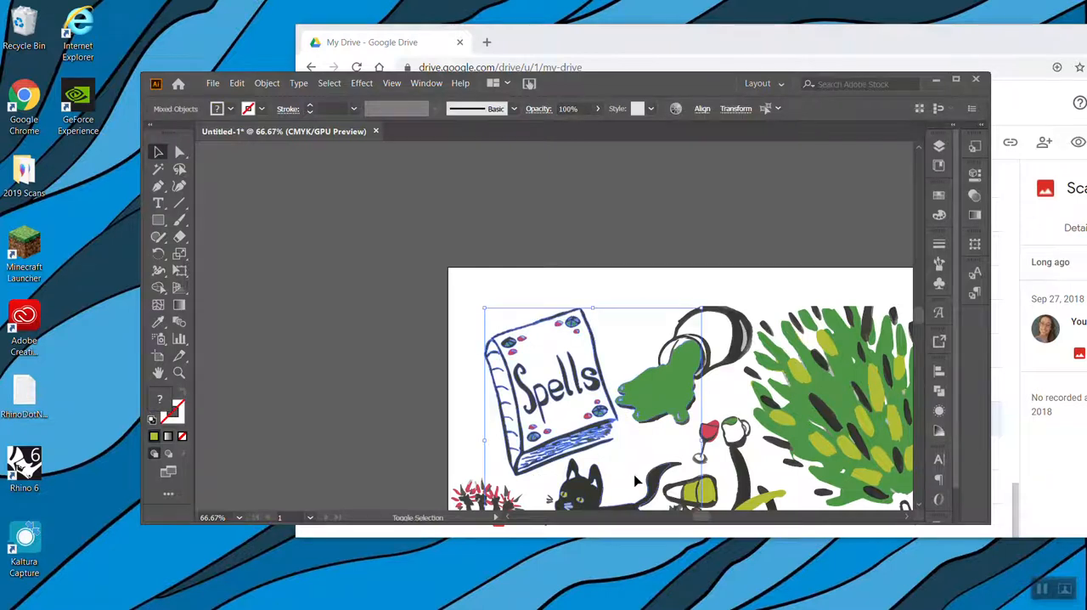
pyautogui.keyDown('shift'); pyautogui.click(628, 411); pyautogui.keyUp('shift')
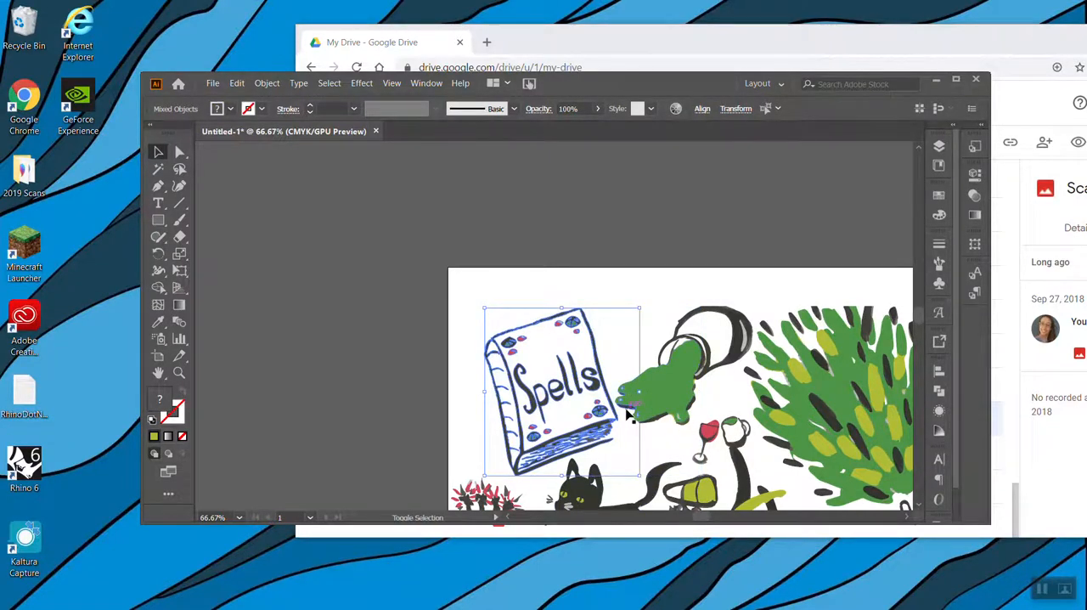
pyautogui.hotkey('ctrl', '=')
pyautogui.hotkey('ctrl', '=')
pyautogui.hotkey('ctrl', '=')
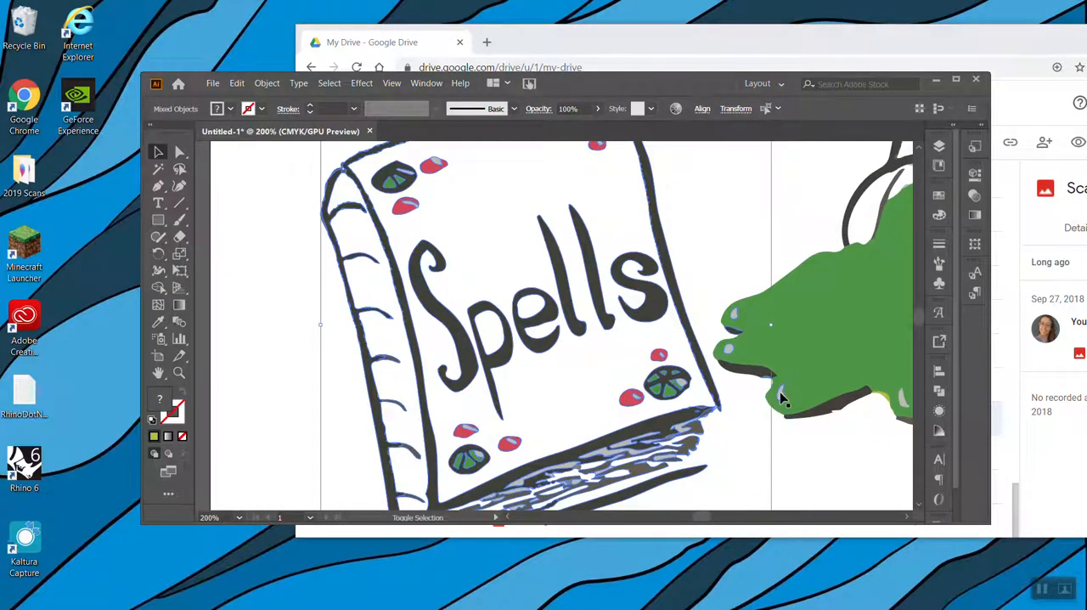
# Duplicate the selected Spells book onto the empty canvas beside the artboard and deselect the copy
pyautogui.press('a')
pyautogui.hotkey('ctrl', '-')
pyautogui.hotkey('ctrl', '-')
pyautogui.hotkey('ctrl', '-')
pyautogui.press('v')
pyautogui.moveTo(570, 367); pyautogui.dragTo(295, 311)
pyautogui.hotkey('ctrl', '-')
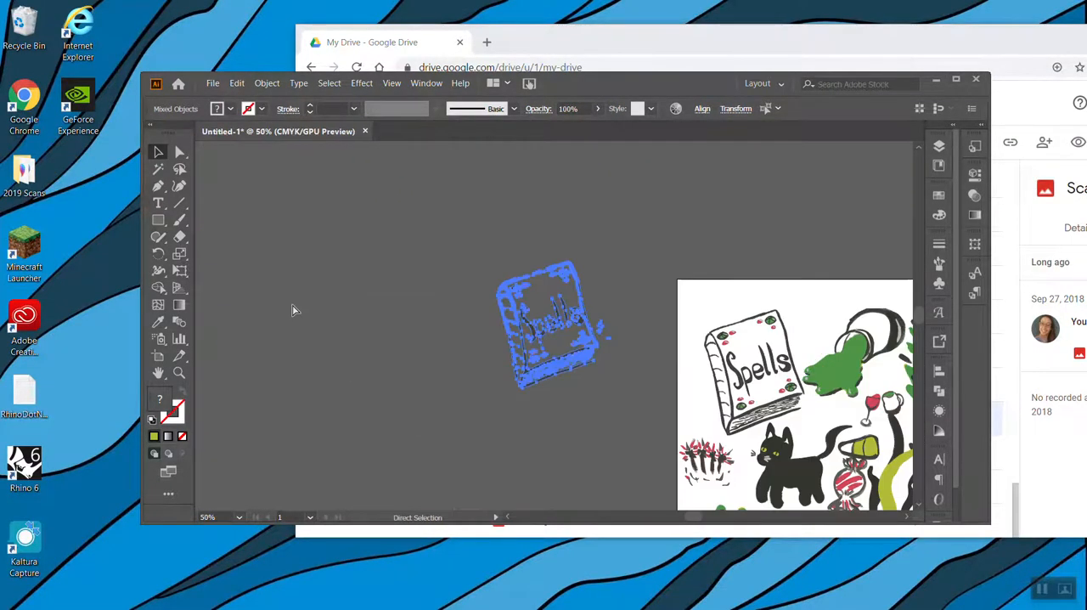
pyautogui.click(659, 345)
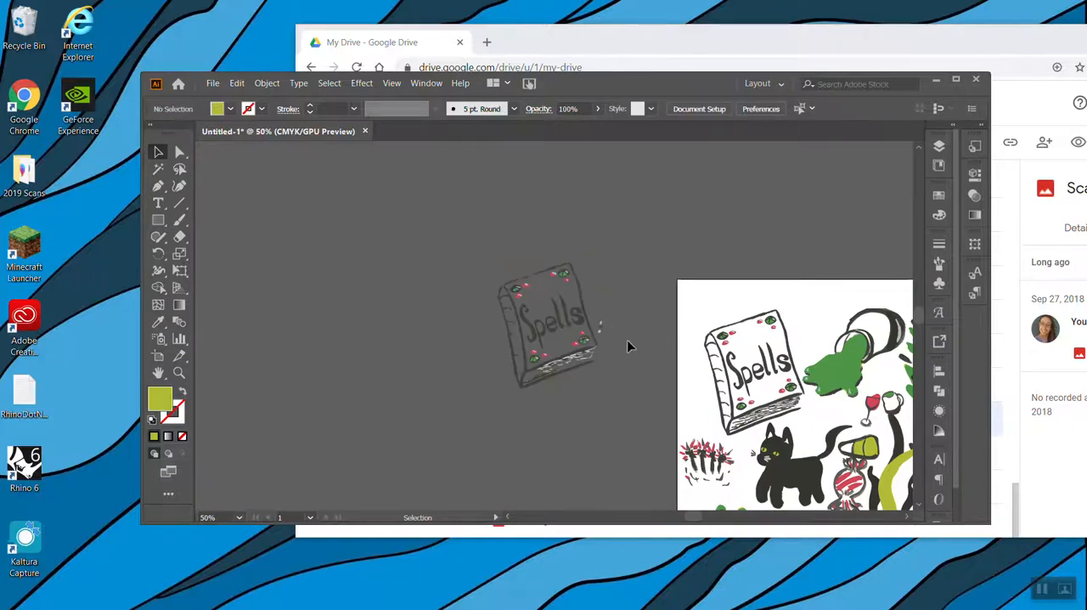
# Delete the stray slime fragments beside the copied Spells book, keeping the book's outline
pyautogui.click(595, 282)
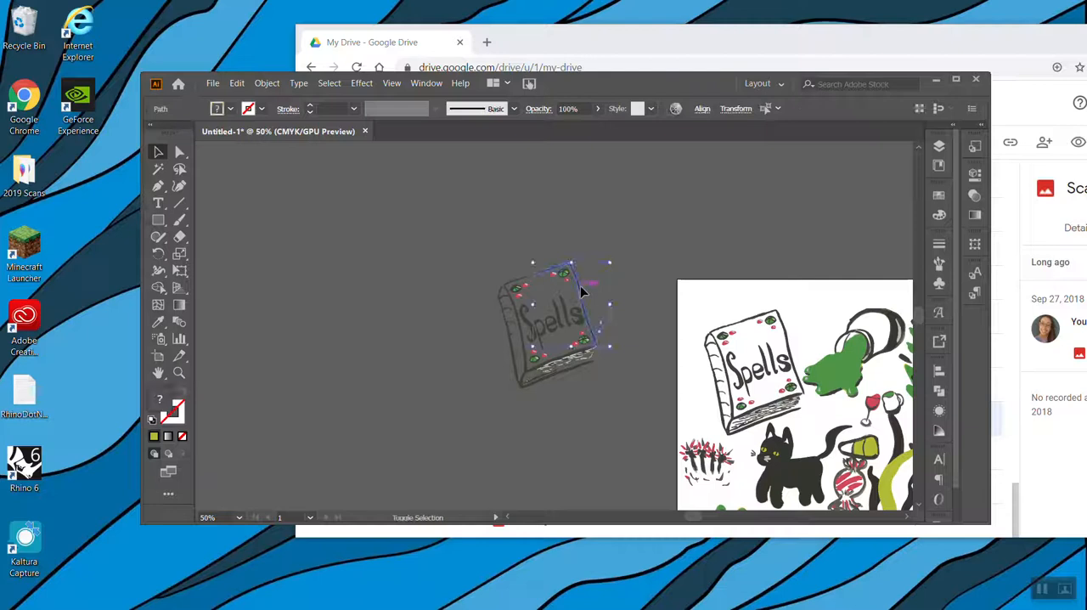
pyautogui.keyDown('shift'); pyautogui.click(580, 287); pyautogui.keyUp('shift')
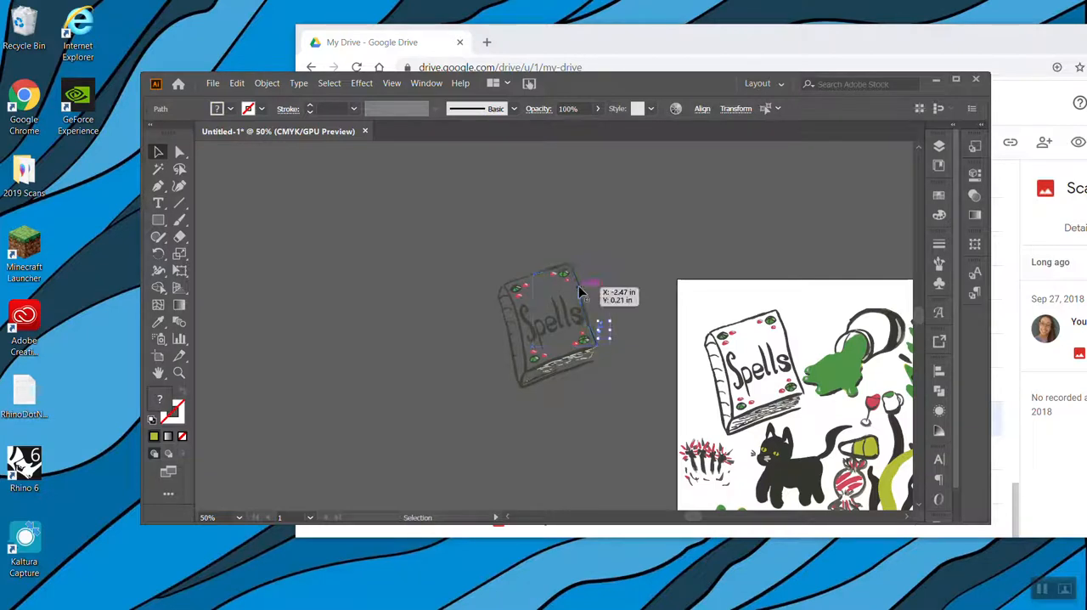
pyautogui.press('Delete')
# Group all the paths of the copied Spells book on the empty canvas and deselect it
pyautogui.moveTo(456, 247)
pyautogui.mouseDown()
pyautogui.moveTo(676, 374)
pyautogui.moveTo(630, 406)
pyautogui.mouseUp()
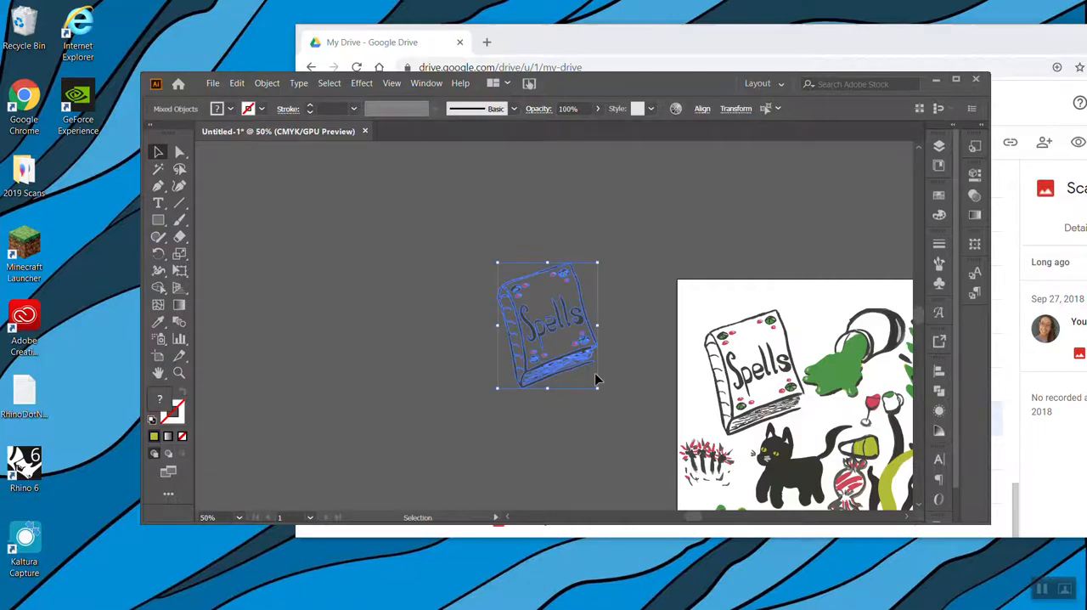
pyautogui.click(266, 82)
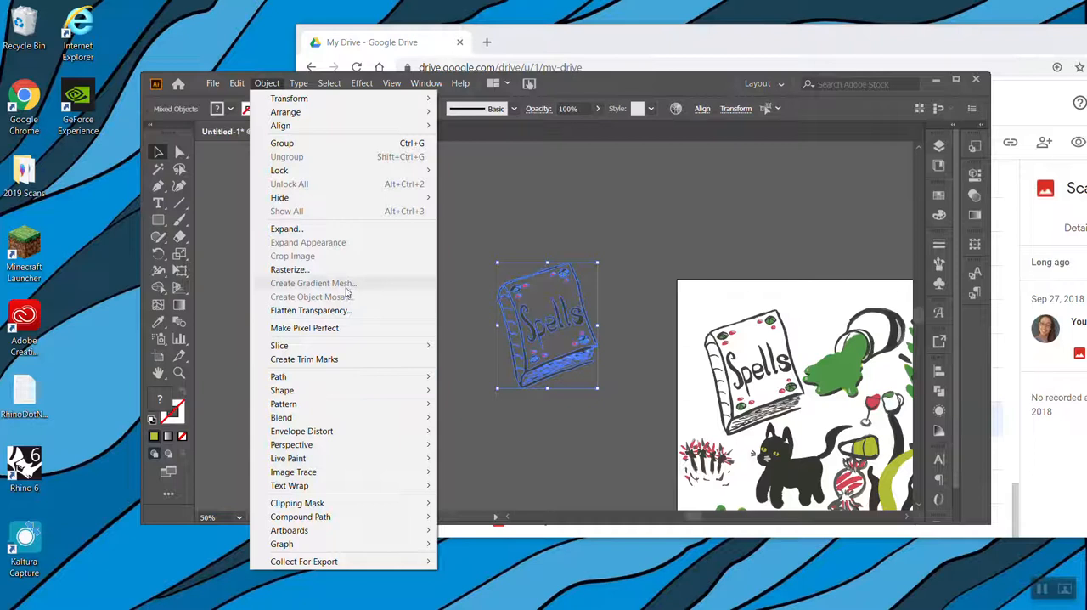
pyautogui.click(285, 144)
pyautogui.click(769, 259)
# Select all the paths of the pointing hand below the brooms, leaving the broom paths out of the selection
pyautogui.hscroll(5, 768, 256)
pyautogui.scroll(-6, 769, 256)
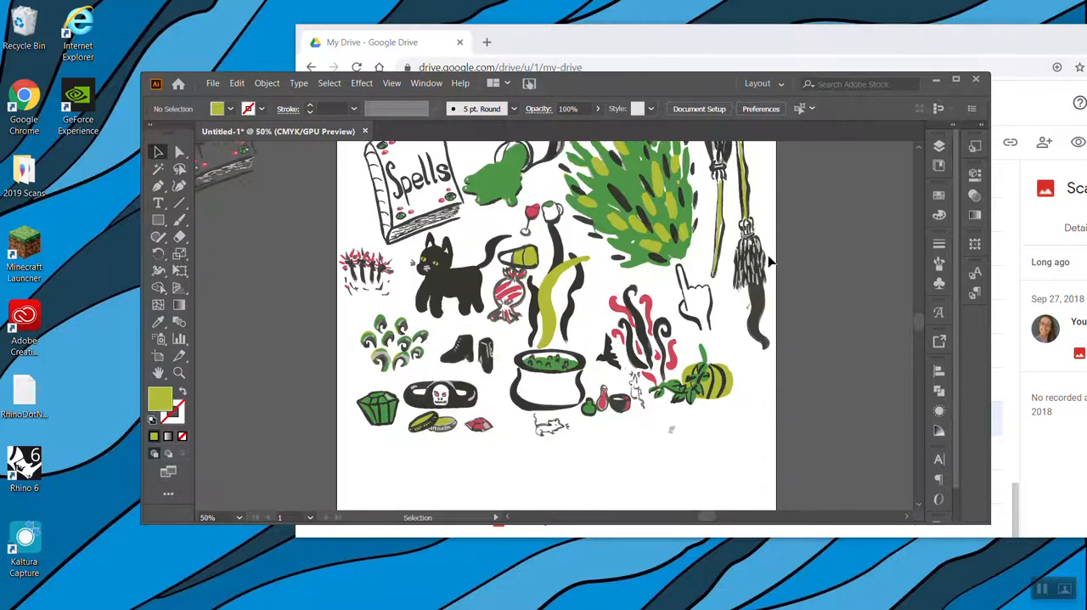
pyautogui.scroll(1, 768, 257)
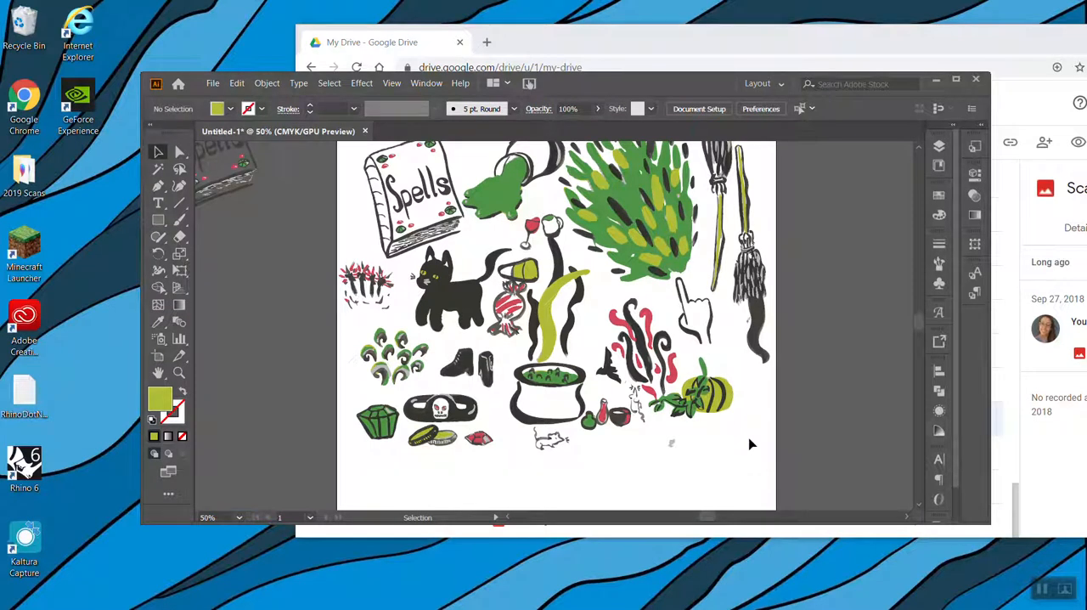
pyautogui.click(689, 332)
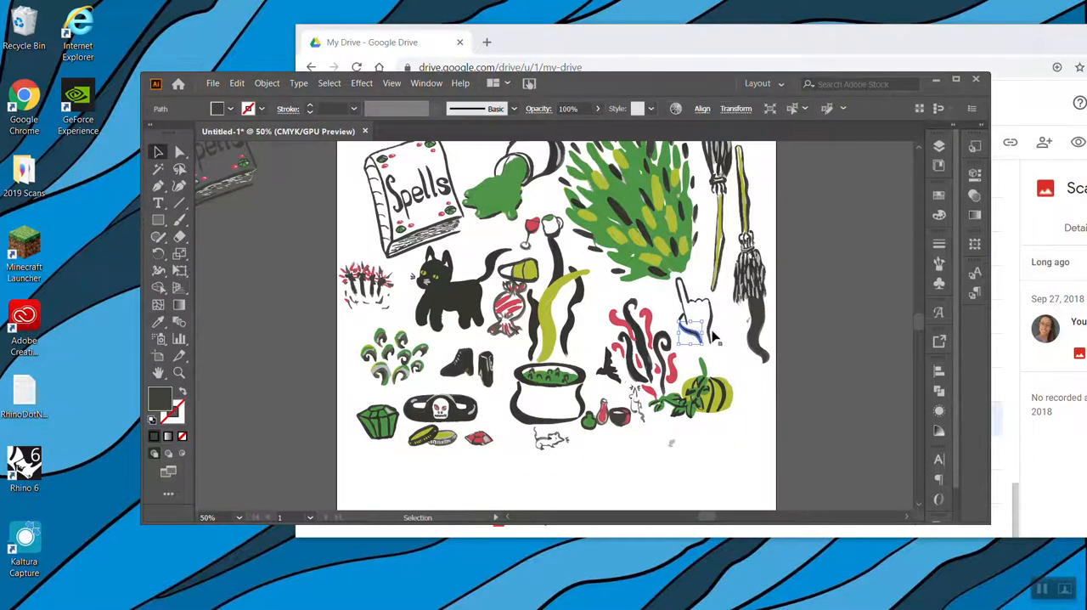
pyautogui.keyDown('shift'); pyautogui.click(680, 299); pyautogui.keyUp('shift')
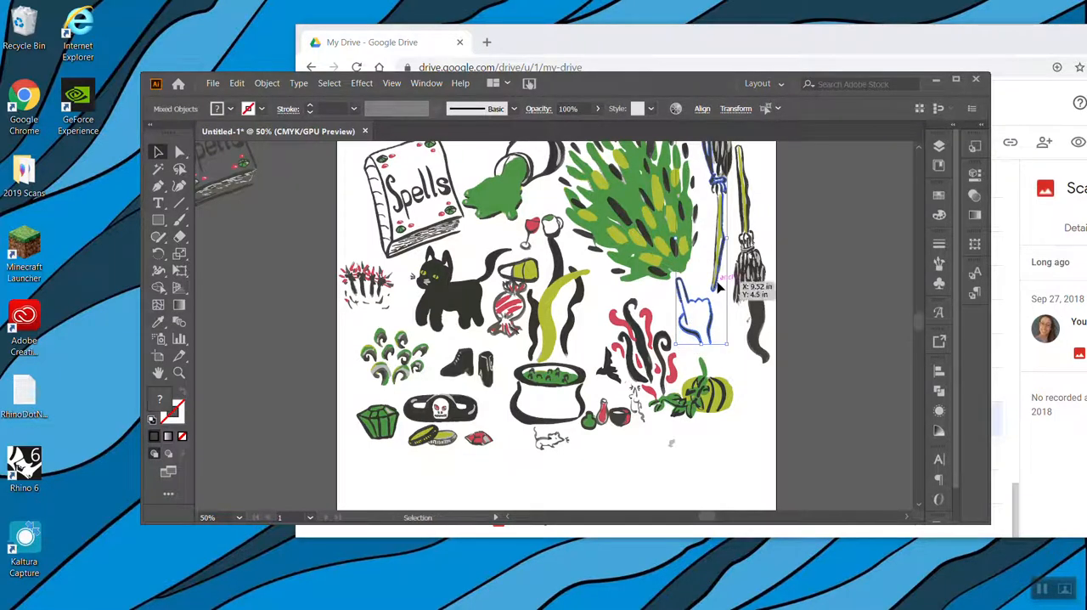
pyautogui.keyDown('shift'); pyautogui.click(715, 293); pyautogui.keyUp('shift')
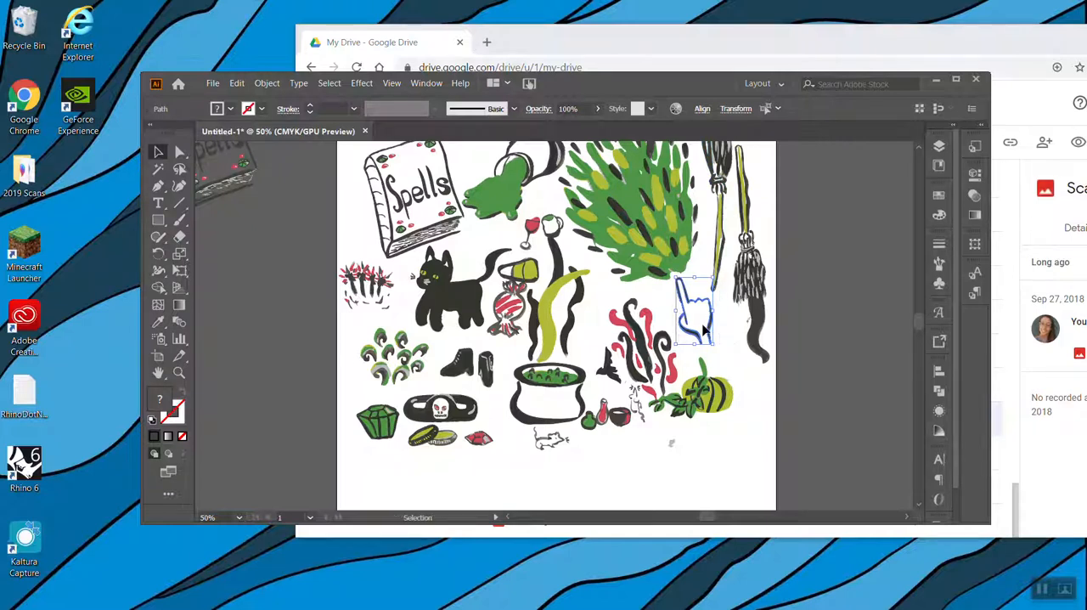
# Group the selected hand and move it off the artboard onto the empty canvas
pyautogui.rightClick(704, 327)
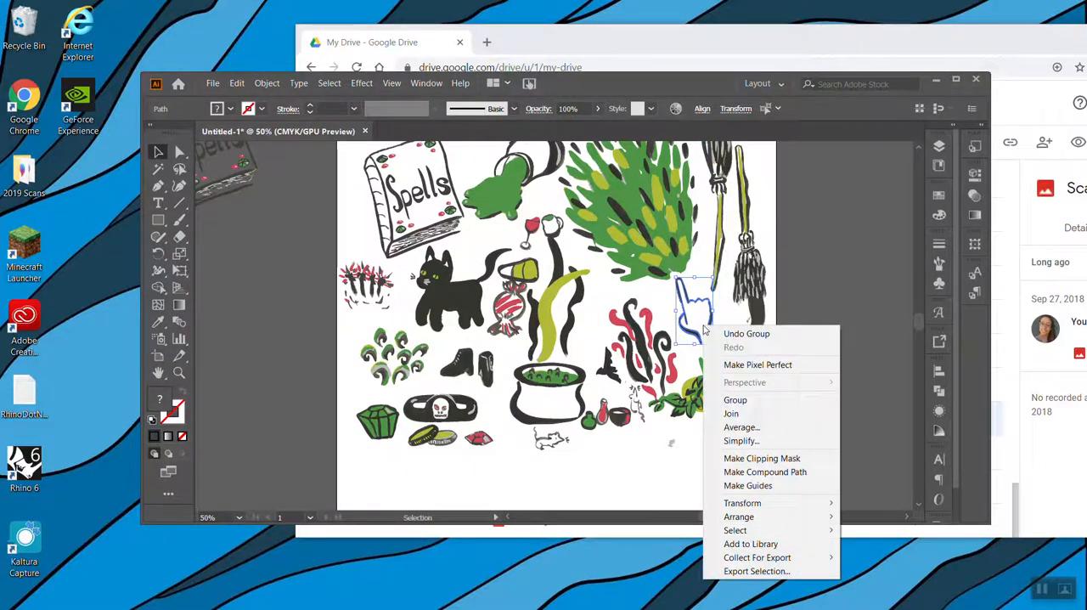
pyautogui.click(732, 403)
pyautogui.moveTo(704, 327); pyautogui.dragTo(281, 320)
# Select all the paths of the black cat, adding the tip of its tail without the neighbouring candy
pyautogui.scroll(-3, 808, 333)
pyautogui.scroll(3, 808, 339)
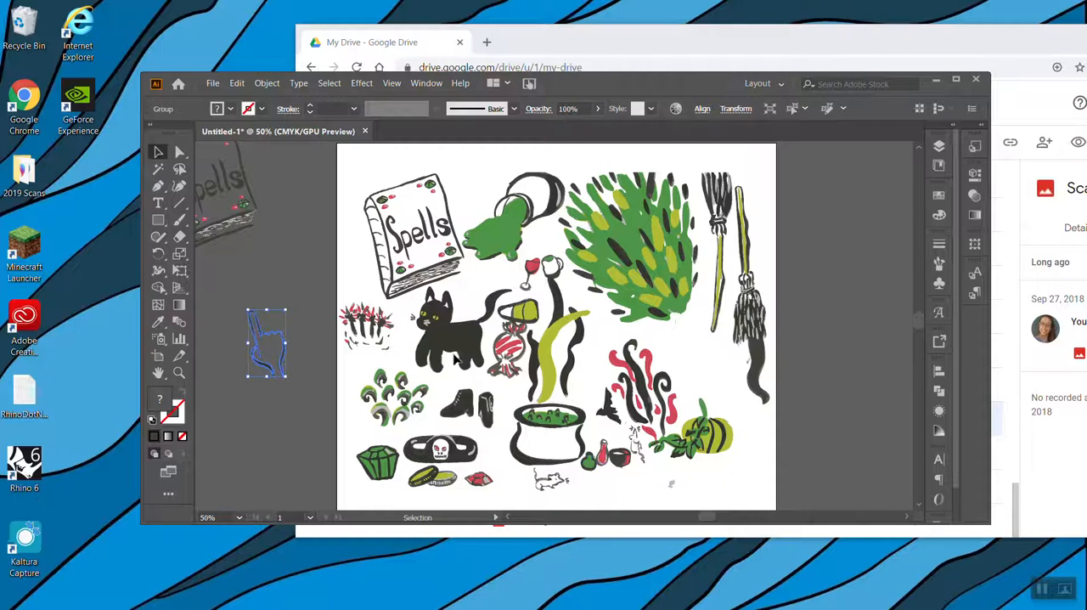
pyautogui.moveTo(407, 298); pyautogui.dragTo(484, 365)
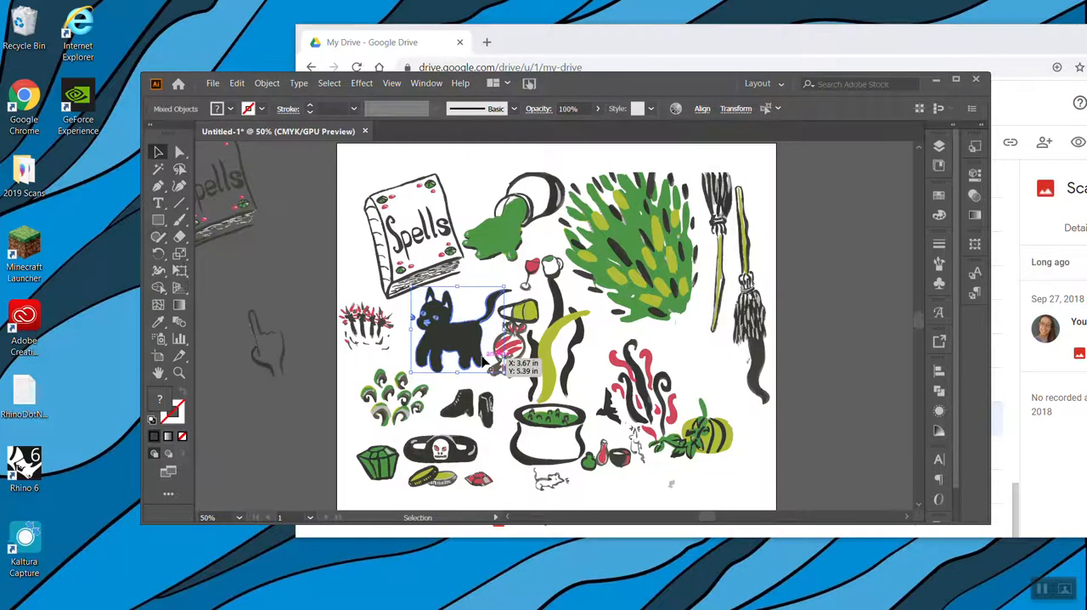
pyautogui.hotkey('ctrl', '=')
pyautogui.hotkey('ctrl', '=')
pyautogui.hotkey('ctrl', '=')
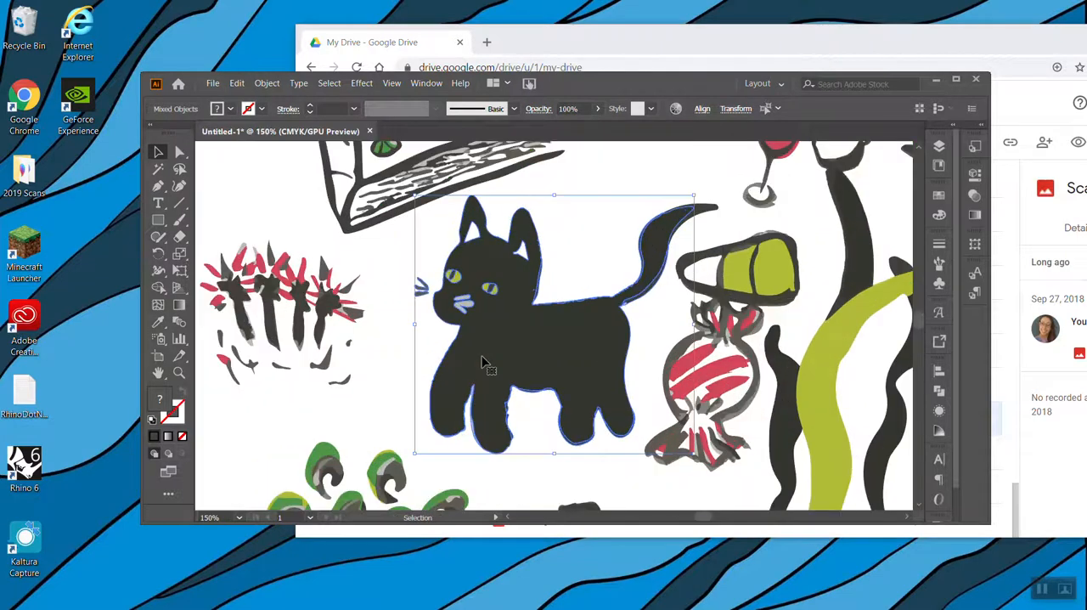
pyautogui.hotkey('ctrl', '-')
pyautogui.hotkey('ctrl', '=')
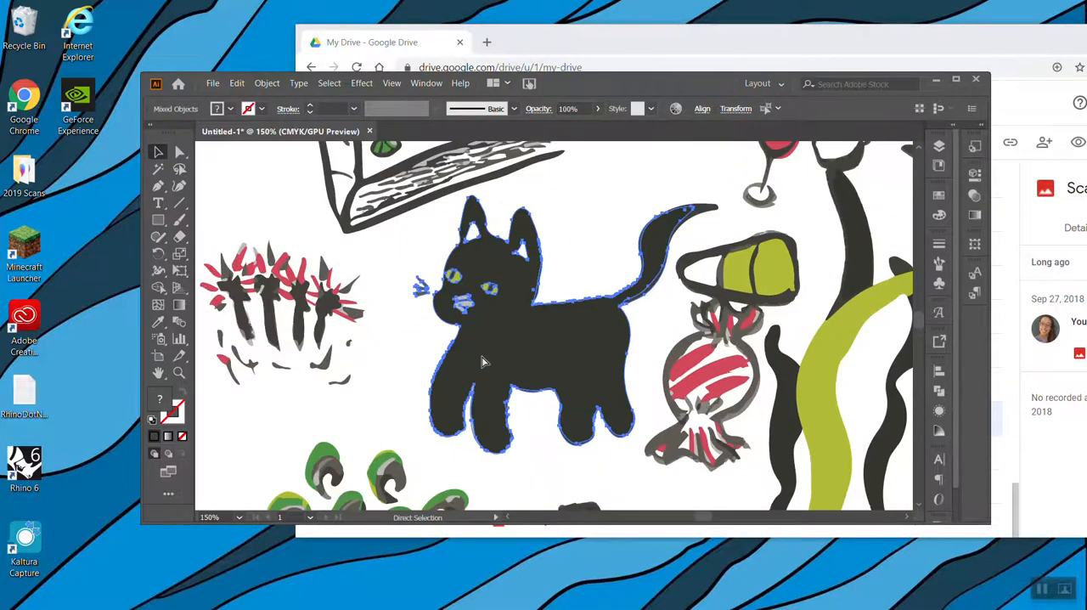
pyautogui.keyDown('shift'); pyautogui.click(712, 214); pyautogui.keyUp('shift')
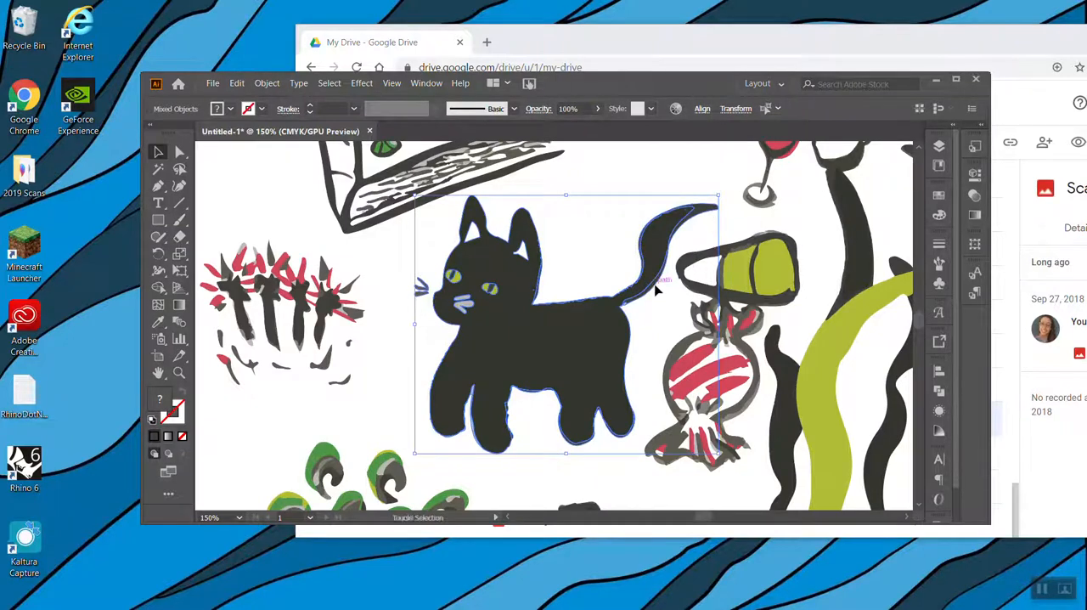
# Duplicate the selected cat onto the empty canvas below the copied Spells book and deselect the copy
pyautogui.hotkey('ctrl', '-')
pyautogui.hotkey('ctrl', '-')
pyautogui.hotkey('ctrl', '-')
pyautogui.hotkey('ctrl', '-')
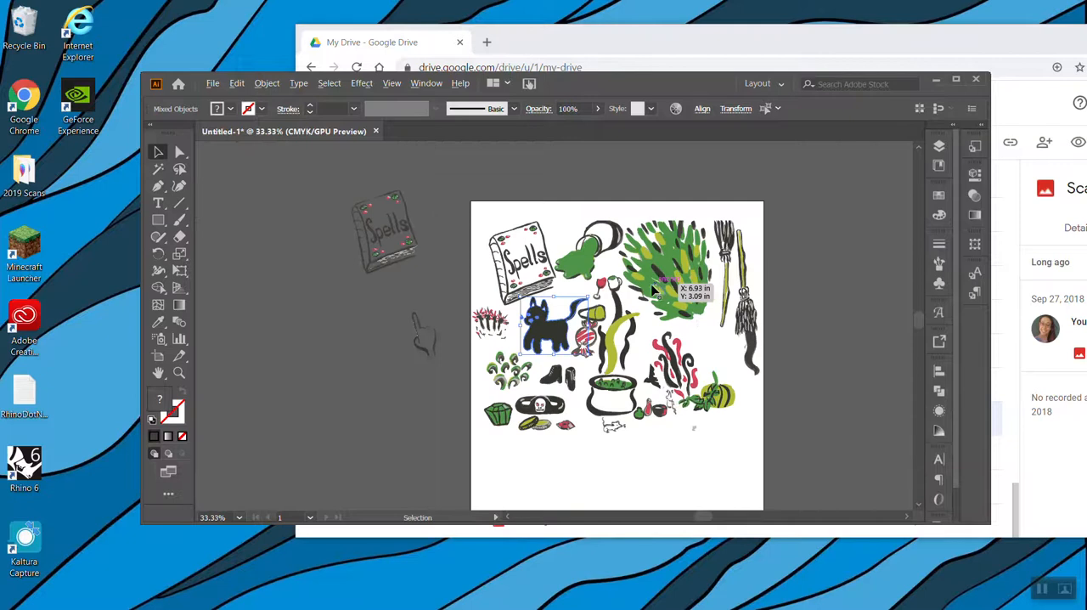
pyautogui.moveTo(552, 334); pyautogui.dragTo(346, 317)
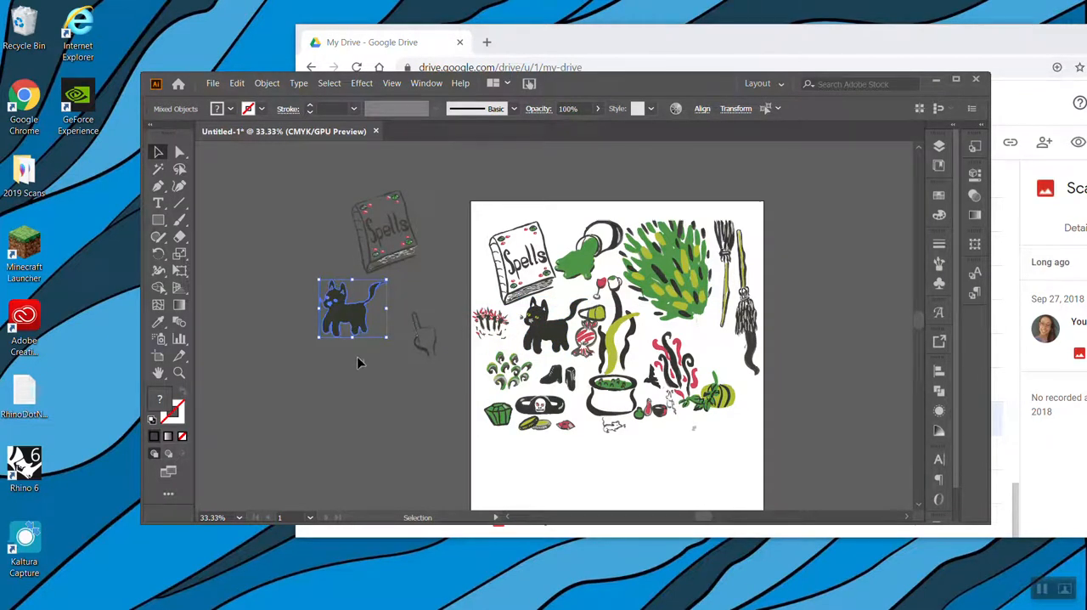
pyautogui.click(382, 383)
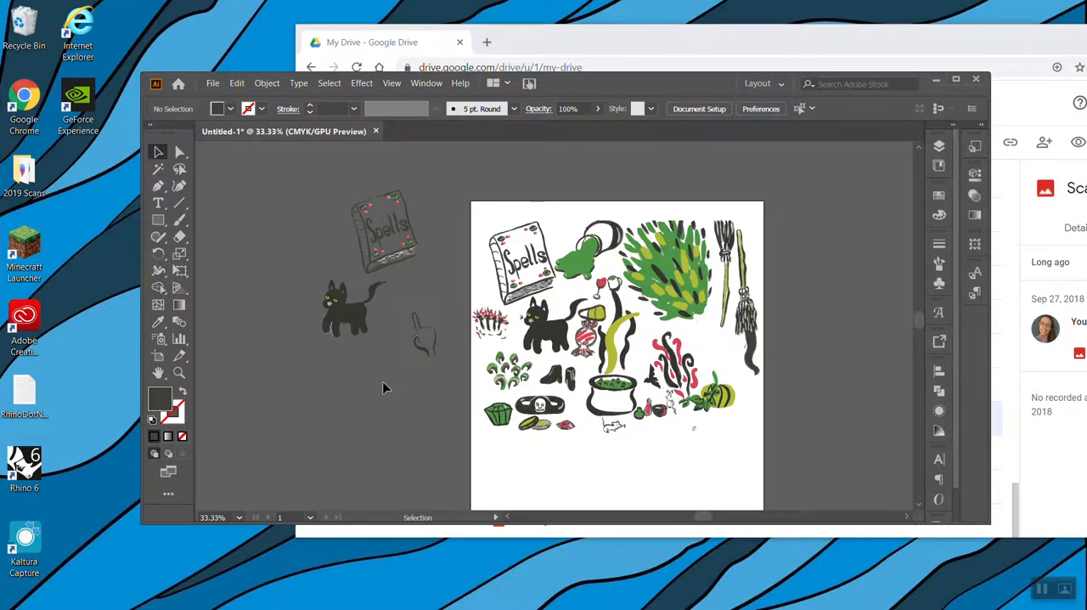
# Delete the light sliver between the front legs of the copied cat
pyautogui.hotkey('ctrl', '+')
pyautogui.hotkey('ctrl', '+')
pyautogui.hotkey('ctrl', '+')
pyautogui.hscroll(-10, 382, 388)
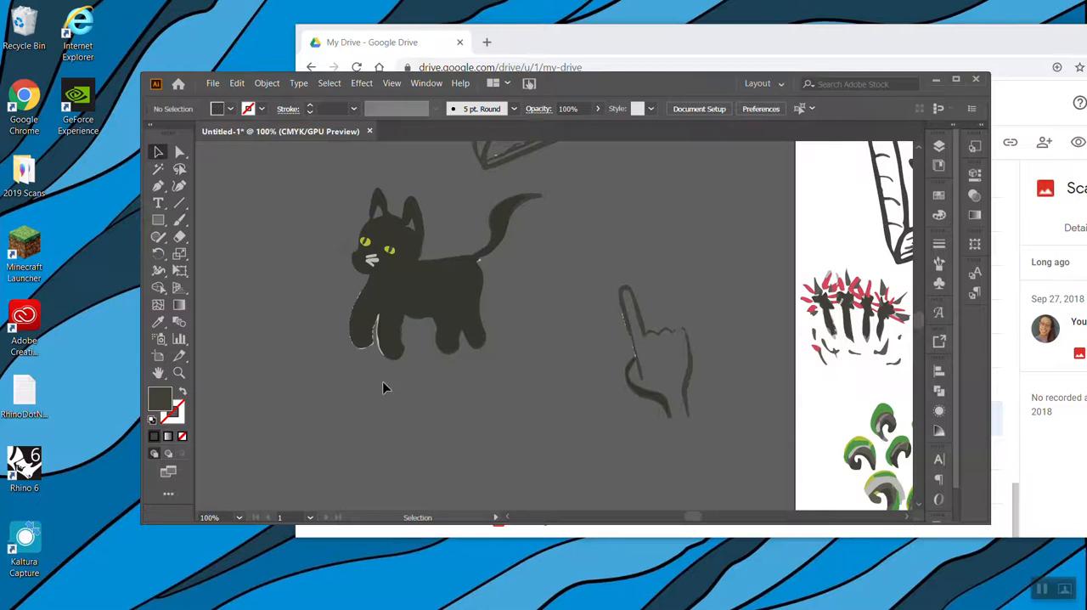
pyautogui.hscroll(-6, 370, 353)
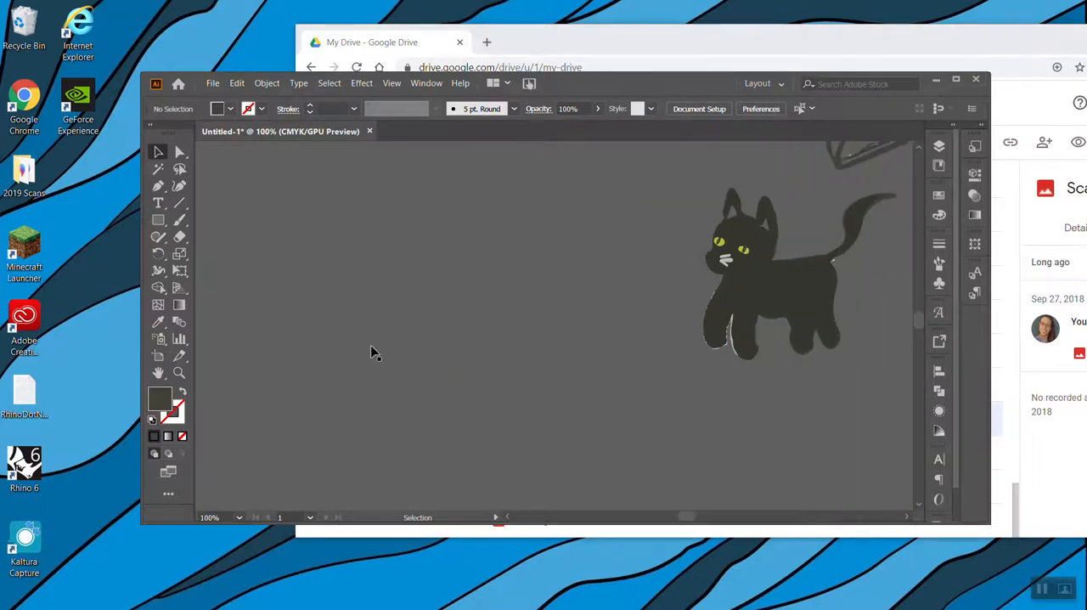
pyautogui.hscroll(5, 371, 348)
pyautogui.hotkey('ctrl', '+')
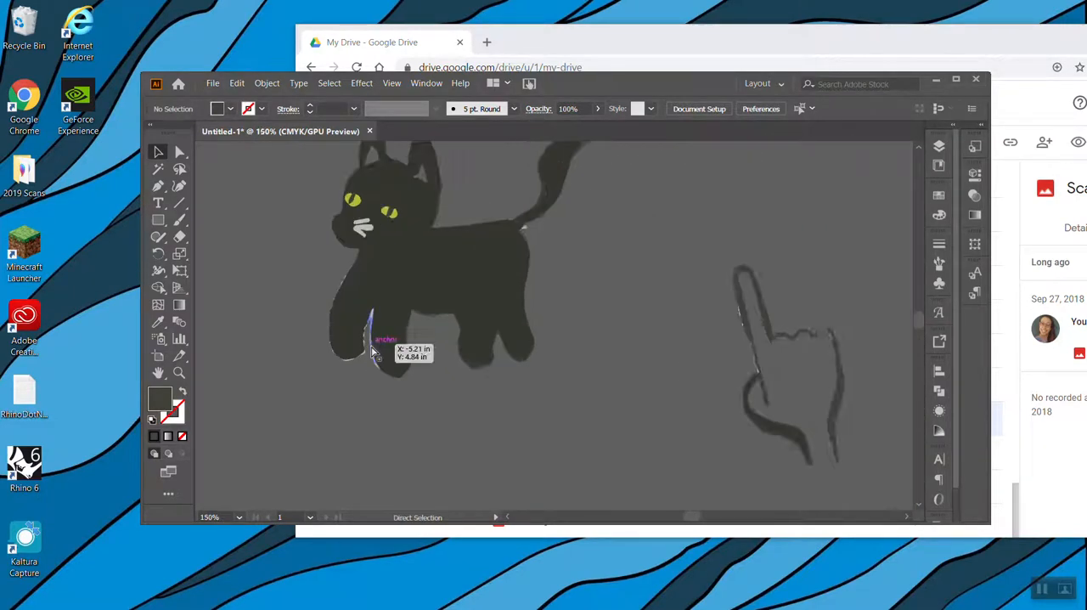
pyautogui.hotkey('ctrl', '+')
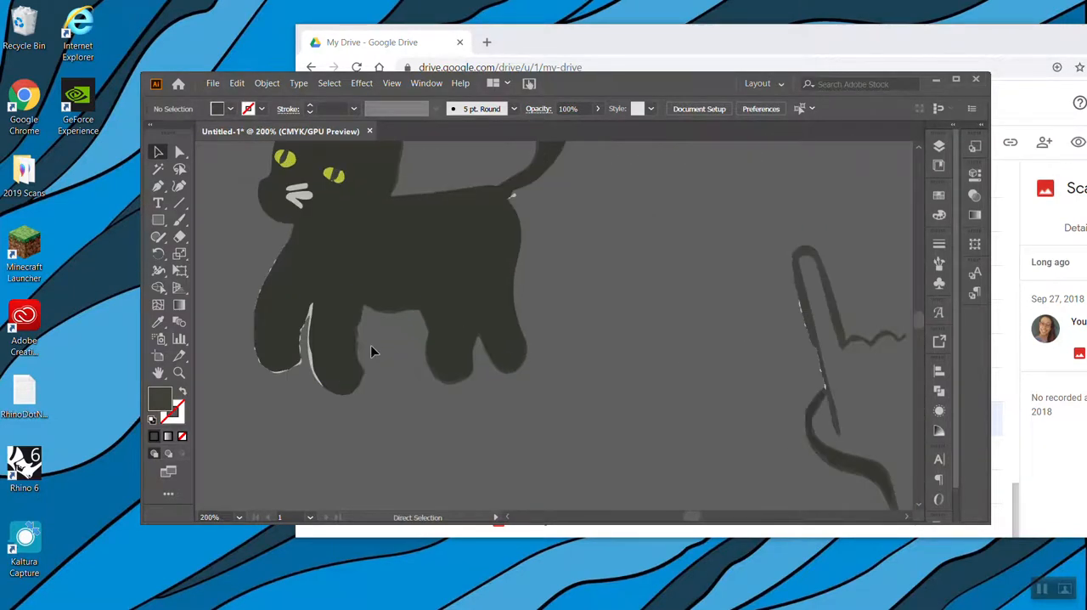
pyautogui.click(311, 361)
pyautogui.press('Delete')
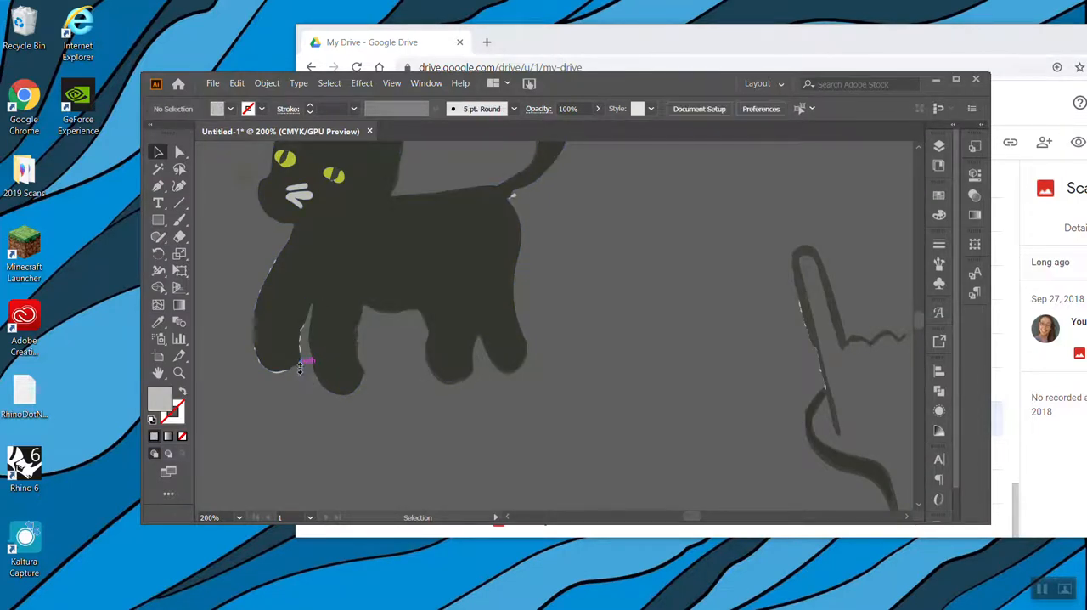
# Delete the light fragments at the base of the copied cat's tail and along its front leg
pyautogui.click(515, 196)
pyautogui.press('Delete')
pyautogui.click(510, 197)
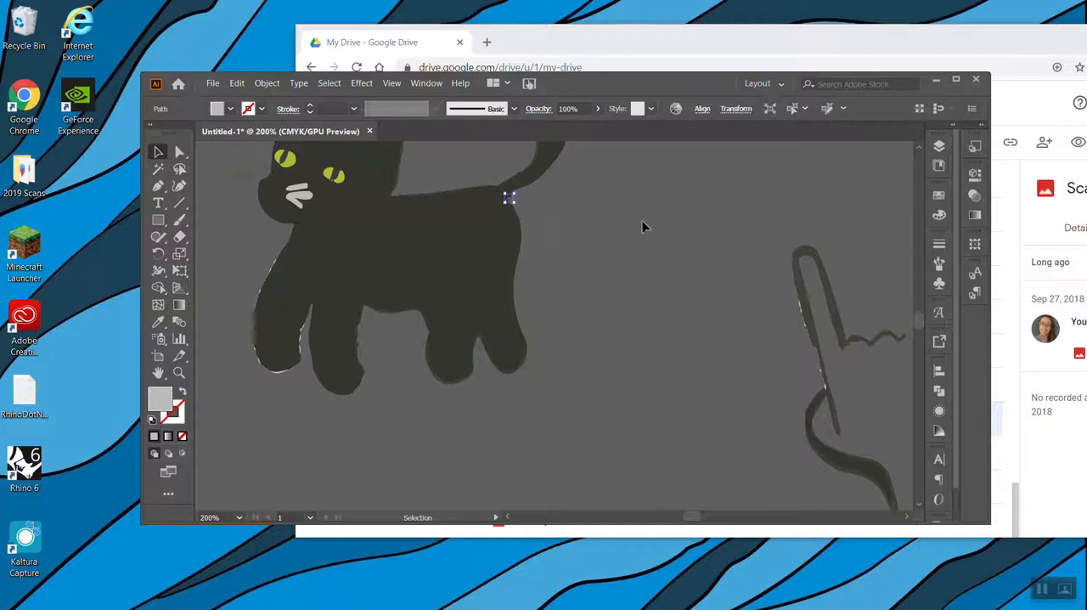
pyautogui.press('Delete')
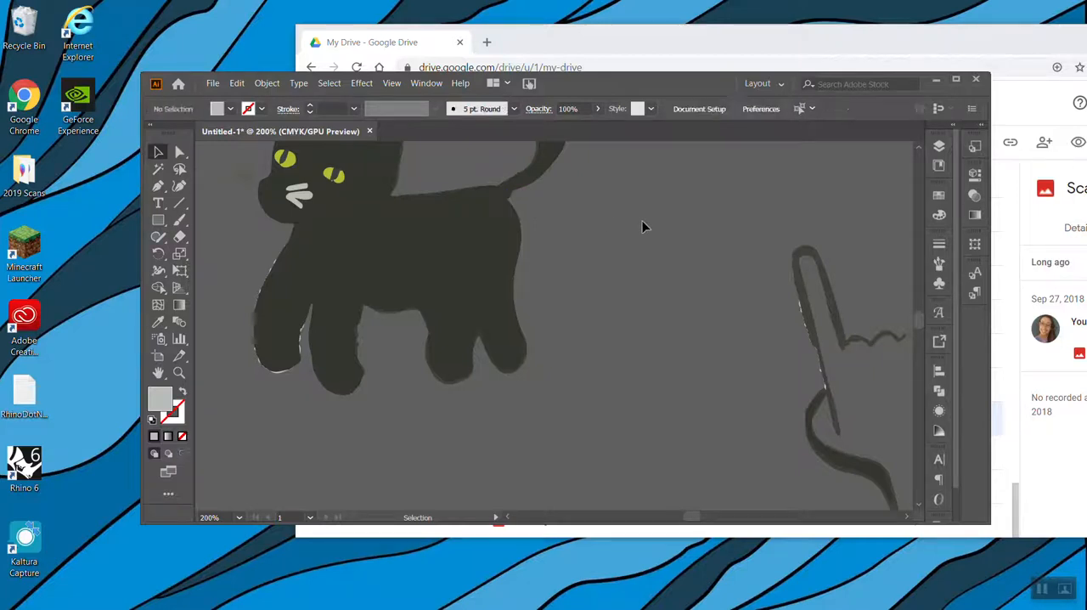
pyautogui.click(304, 346)
pyautogui.press('Delete')
# Select all the paths of the cleaned-up cat copy and group them
pyautogui.scroll(-3, 748, 417)
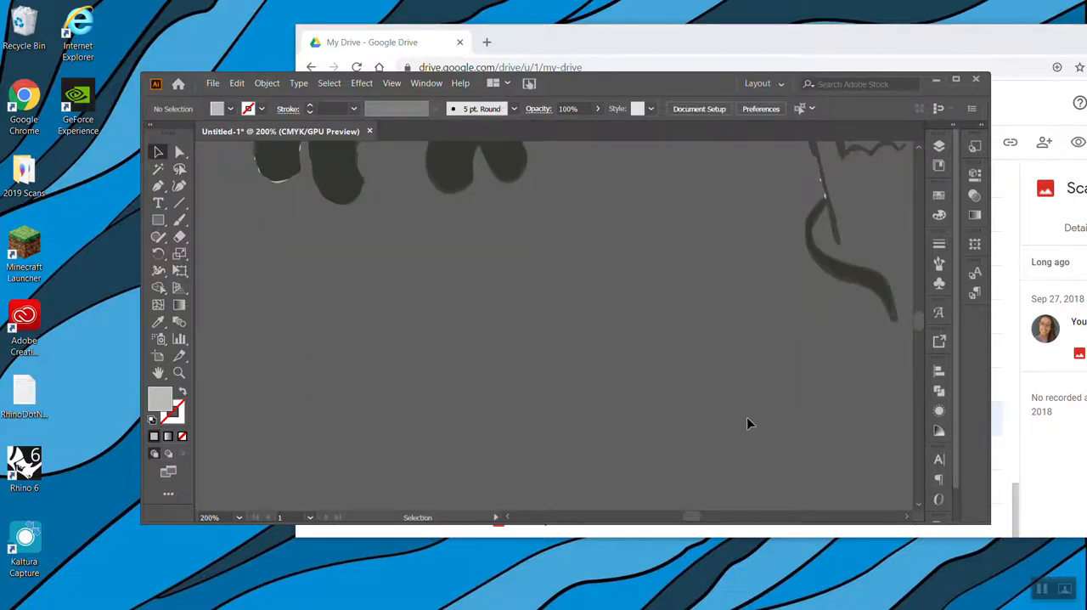
pyautogui.hscroll(3, 746, 417)
pyautogui.hotkey('ctrl', '-')
pyautogui.hotkey('ctrl', '-')
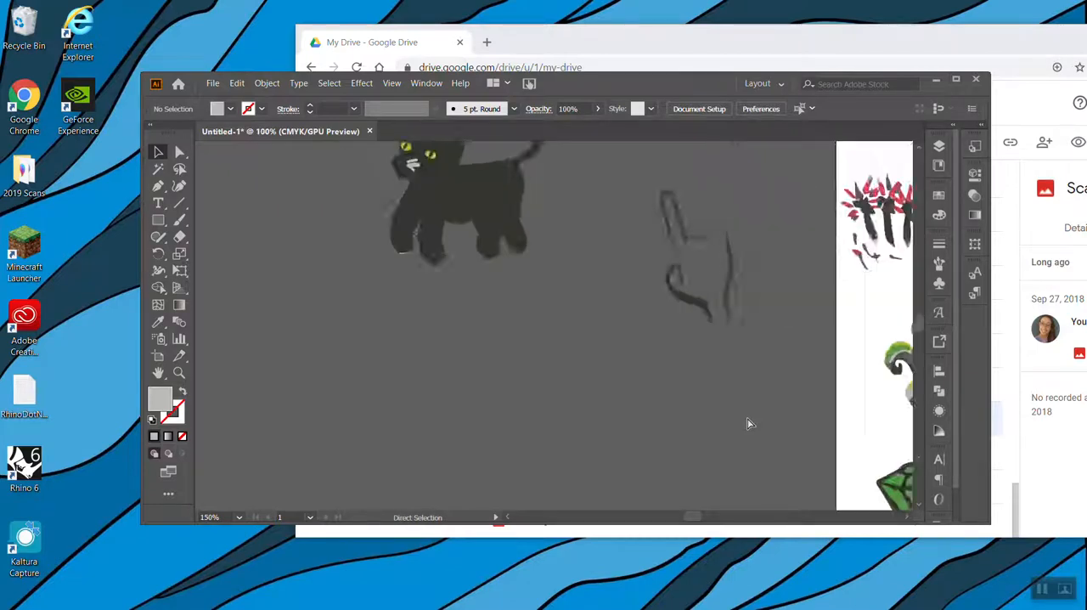
pyautogui.hotkey('ctrl', '-')
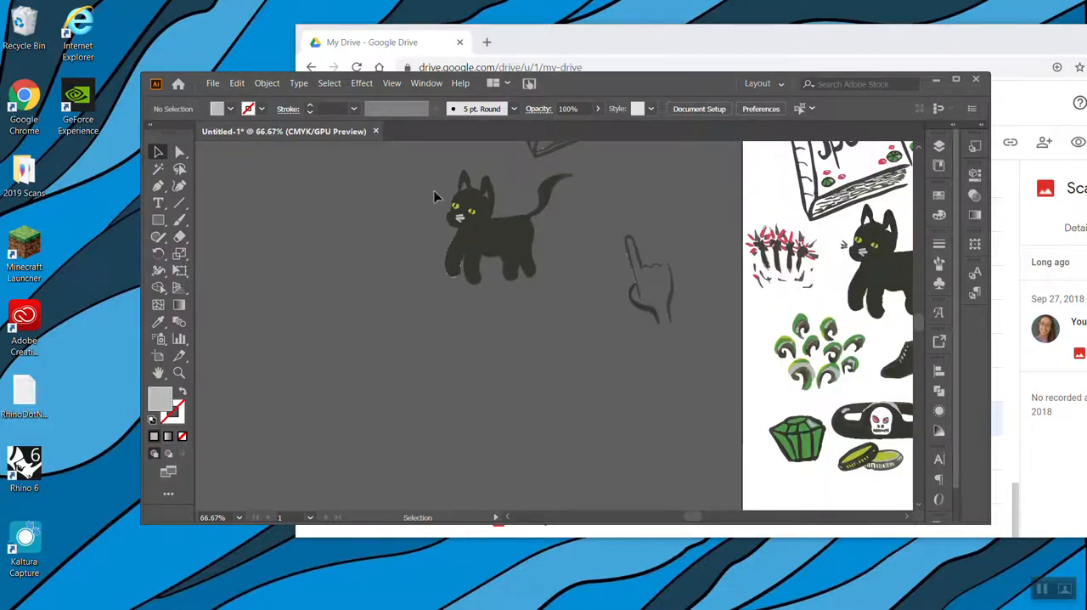
pyautogui.moveTo(584, 293); pyautogui.dragTo(406, 168)
pyautogui.rightClick(482, 241)
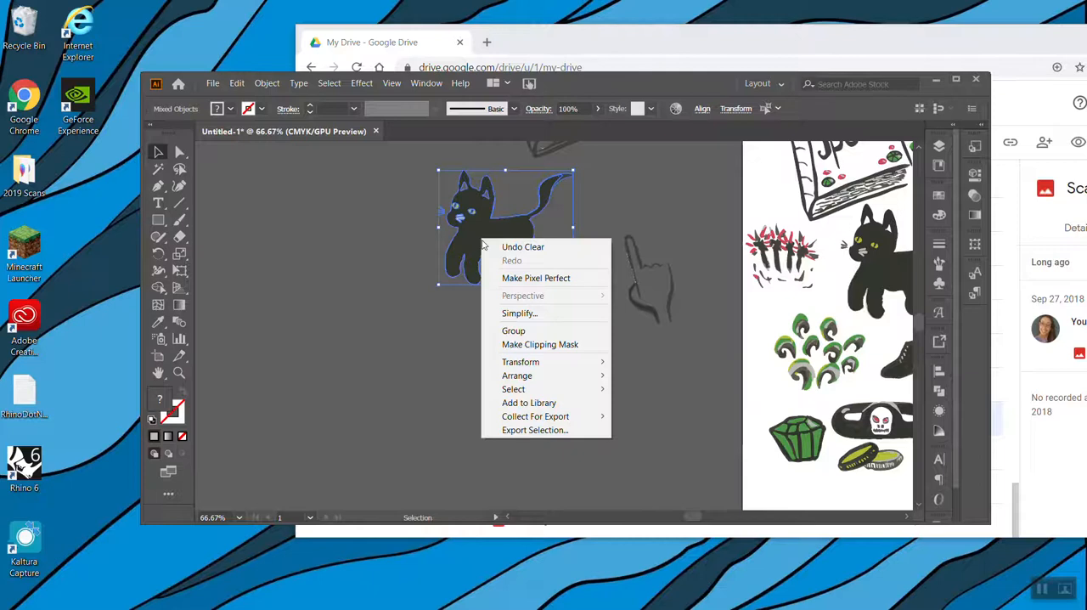
pyautogui.click(546, 330)
# Move the grouped hand closer to the copied cat, just below the copied Spells book
pyautogui.scroll(-1, 671, 336)
pyautogui.scroll(5, 671, 336)
pyautogui.press('a')
pyautogui.hotkey('ctrl', '-')
pyautogui.press('v')
pyautogui.click(658, 323)
pyautogui.moveTo(656, 351)
pyautogui.mouseDown()
pyautogui.moveTo(630, 276)
pyautogui.moveTo(625, 284)
pyautogui.mouseUp()
# Group the coins with the red gem beside them and move the group off the artboard
pyautogui.hscroll(-1, 679, 404)
pyautogui.hscroll(-3, 680, 404)
pyautogui.hscroll(8, 680, 404)
pyautogui.scroll(3, 680, 404)
pyautogui.scroll(-7, 680, 404)
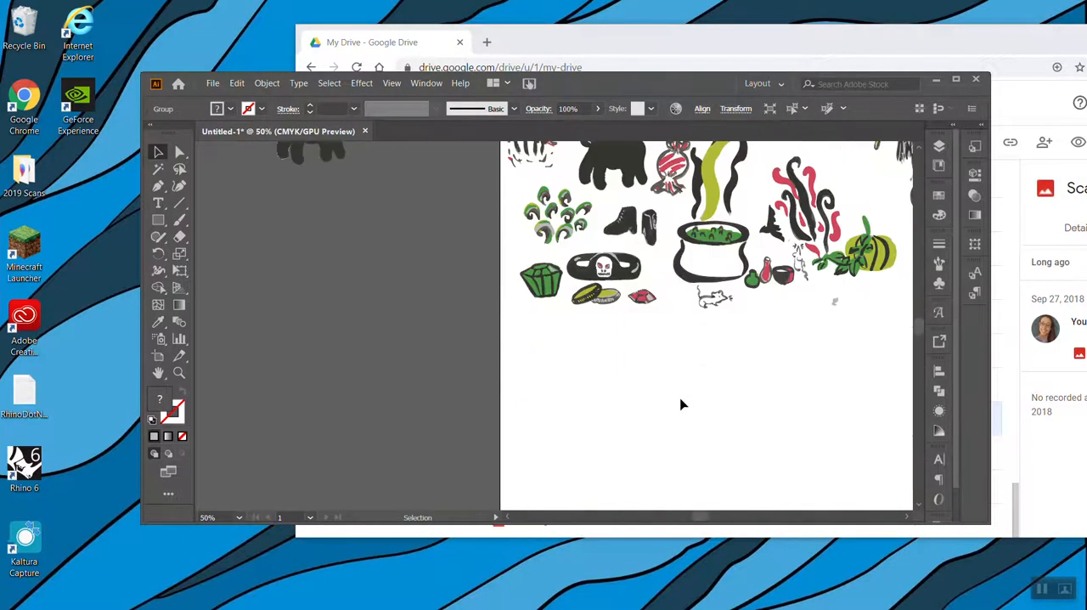
pyautogui.moveTo(670, 362); pyautogui.dragTo(614, 301)
pyautogui.rightClick(612, 298)
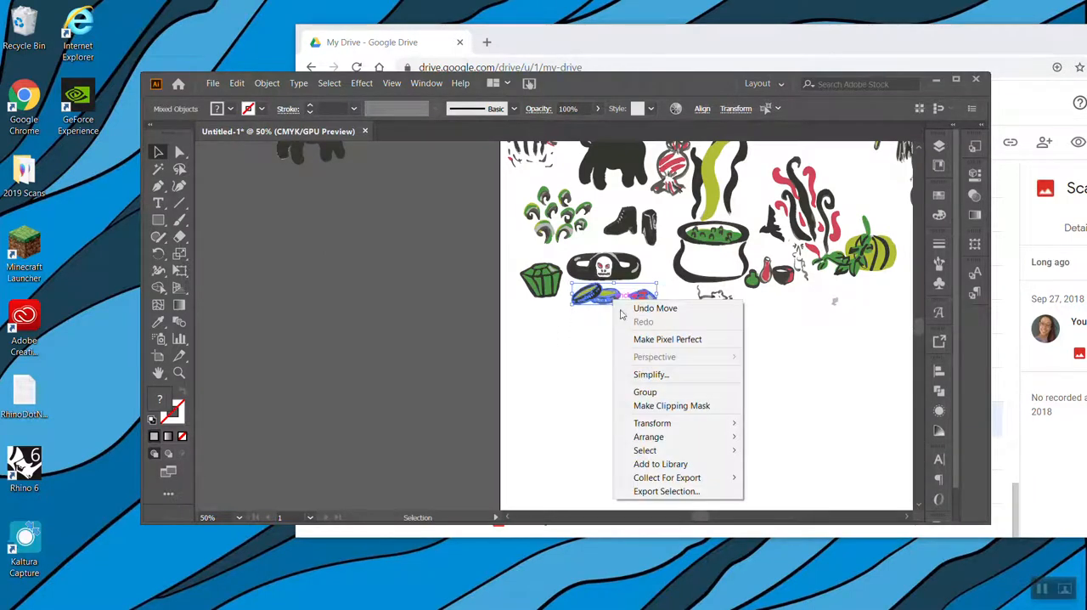
pyautogui.click(656, 393)
pyautogui.moveTo(657, 302); pyautogui.dragTo(416, 187)
# Reposition the coins and red gem group above the copied cat, beside the Spells book
pyautogui.scroll(5, 402, 263)
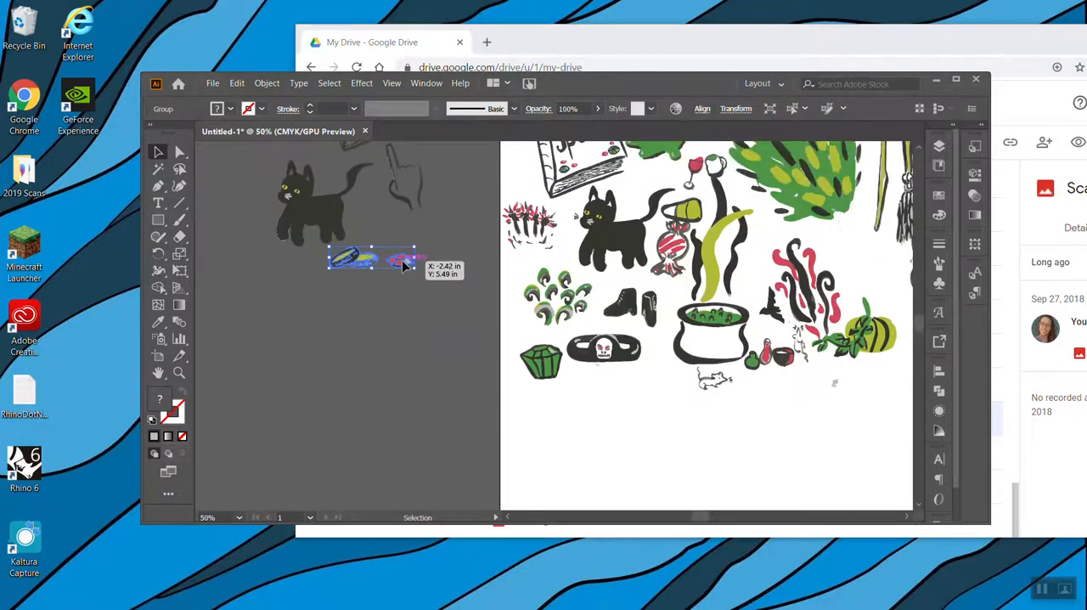
pyautogui.scroll(3, 401, 260)
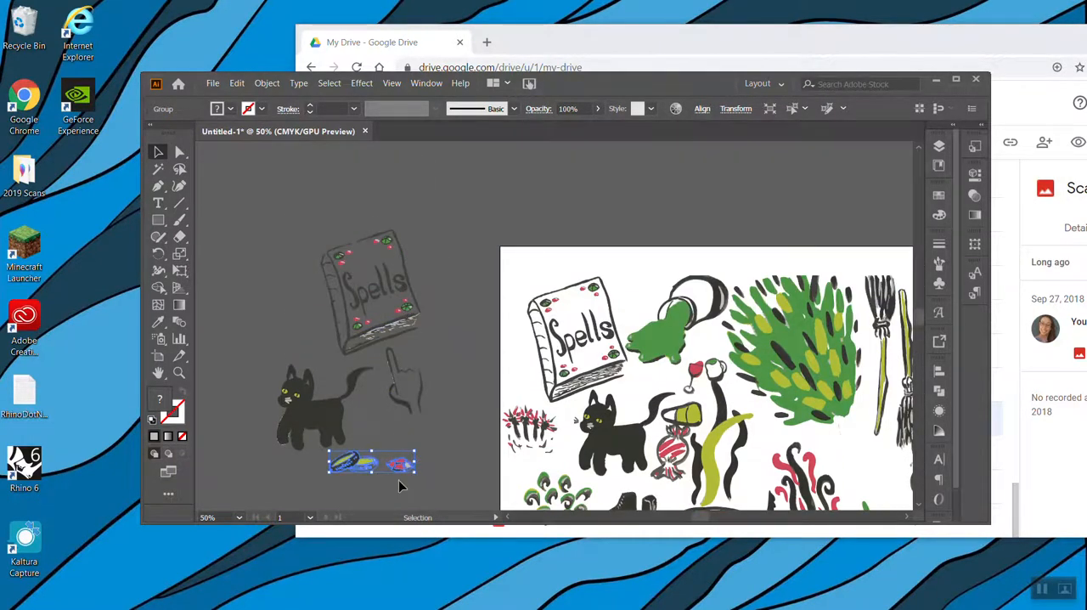
pyautogui.moveTo(397, 467); pyautogui.dragTo(302, 353)
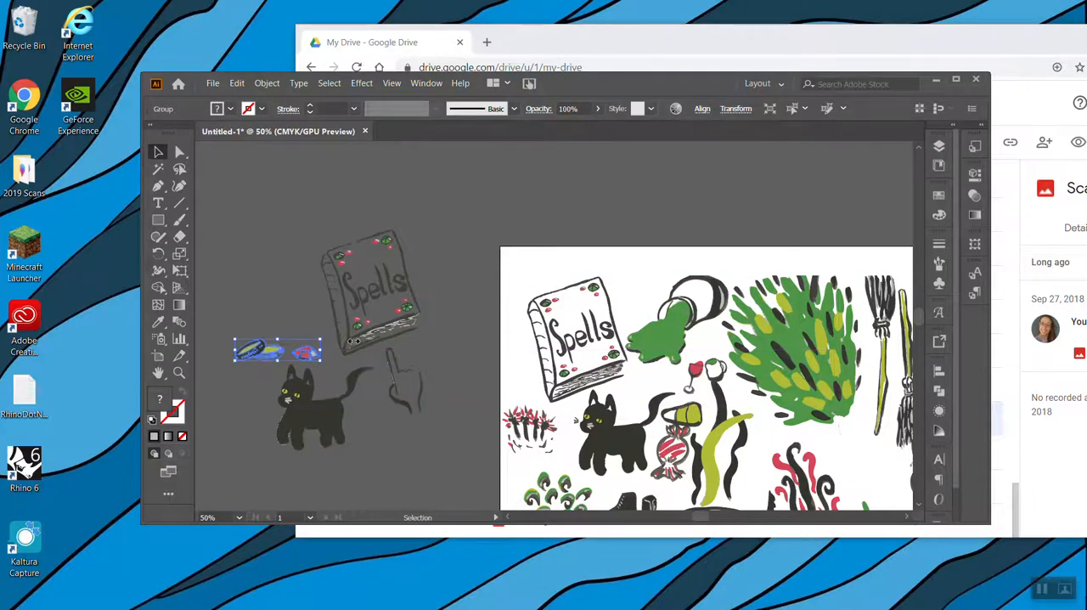
# Group the paths of the green gem and move it onto the empty canvas near the copied cat
pyautogui.scroll(-4, 450, 315)
pyautogui.scroll(-2, 446, 320)
pyautogui.moveTo(515, 270); pyautogui.dragTo(564, 309)
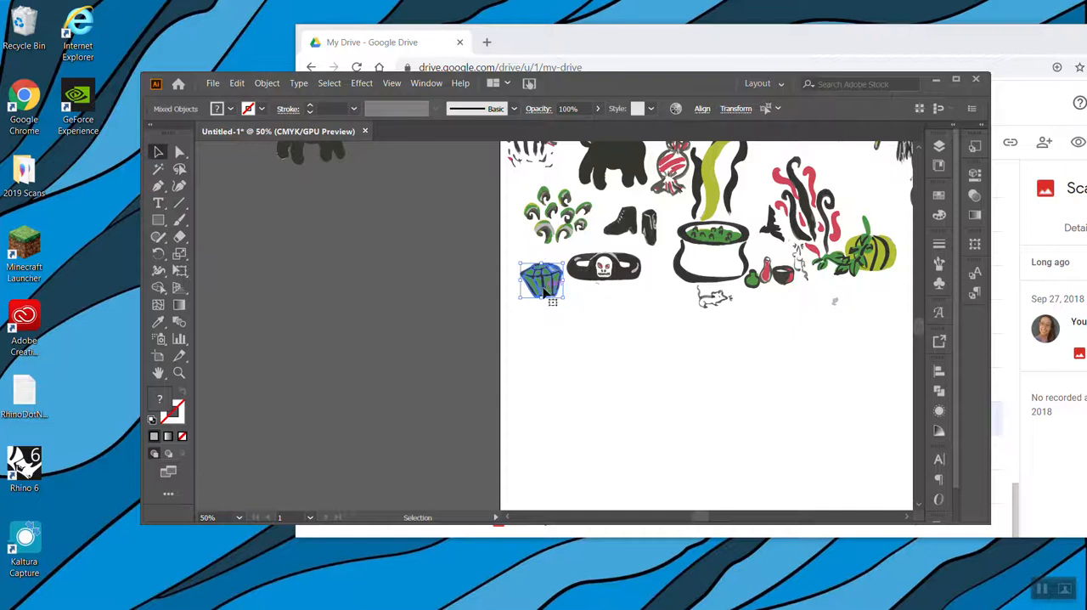
pyautogui.rightClick(544, 288)
pyautogui.click(576, 380)
pyautogui.moveTo(537, 284); pyautogui.dragTo(396, 172)
# Rotate the coins and red gem group to a diagonal angle beside the copied Spells book
pyautogui.scroll(-2, 396, 174)
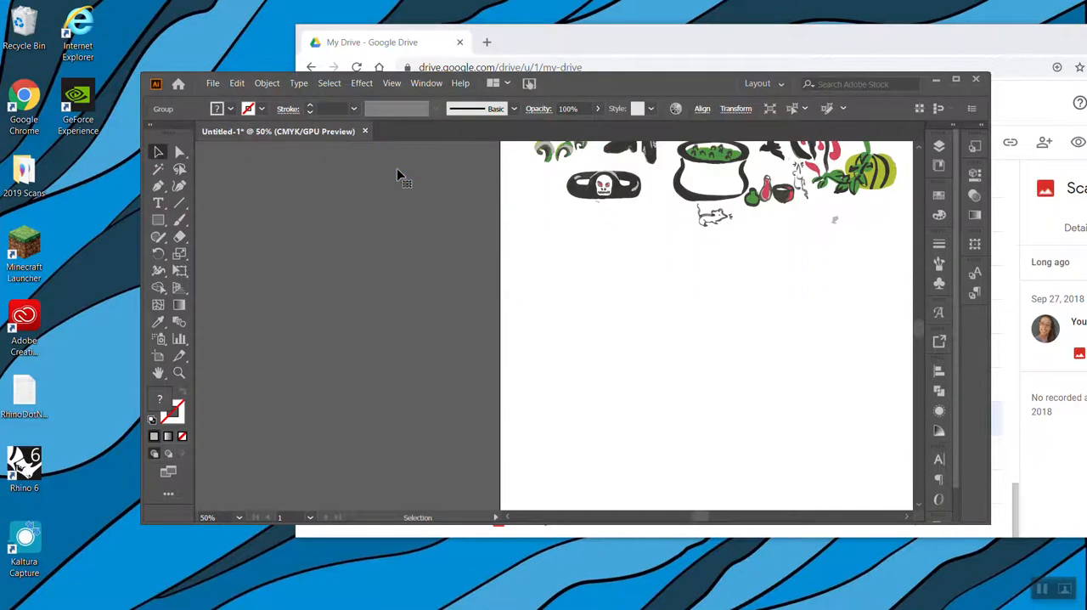
pyautogui.scroll(9, 397, 174)
pyautogui.moveTo(309, 381); pyautogui.dragTo(380, 415)
pyautogui.scroll(1, 381, 414)
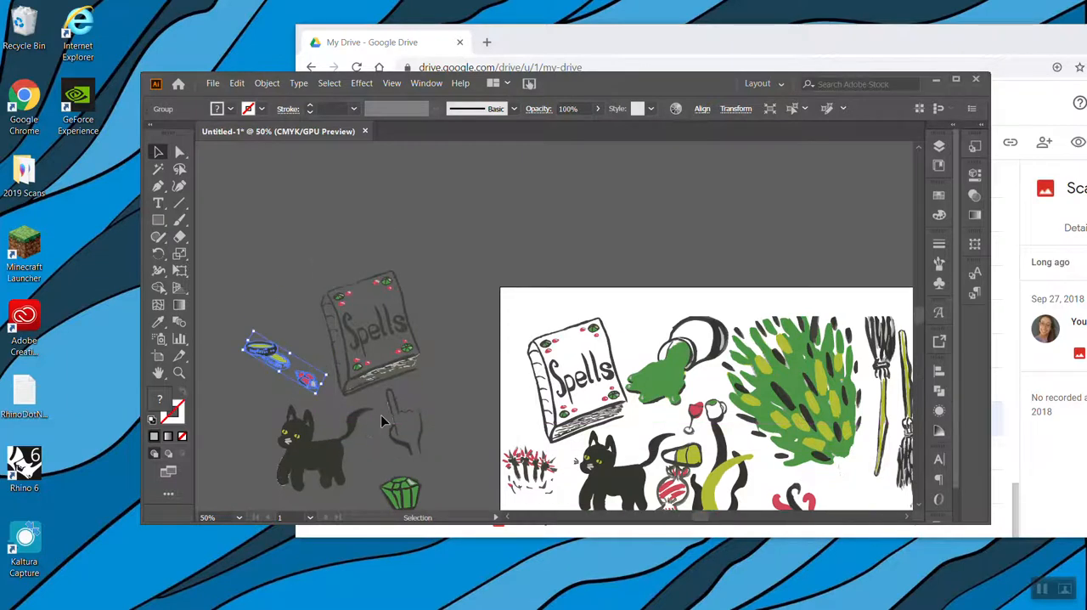
# Make a pattern from all the copied elements beside the artboard
pyautogui.scroll(-3, 380, 414)
pyautogui.hscroll(-5, 381, 414)
pyautogui.hscroll(4, 380, 415)
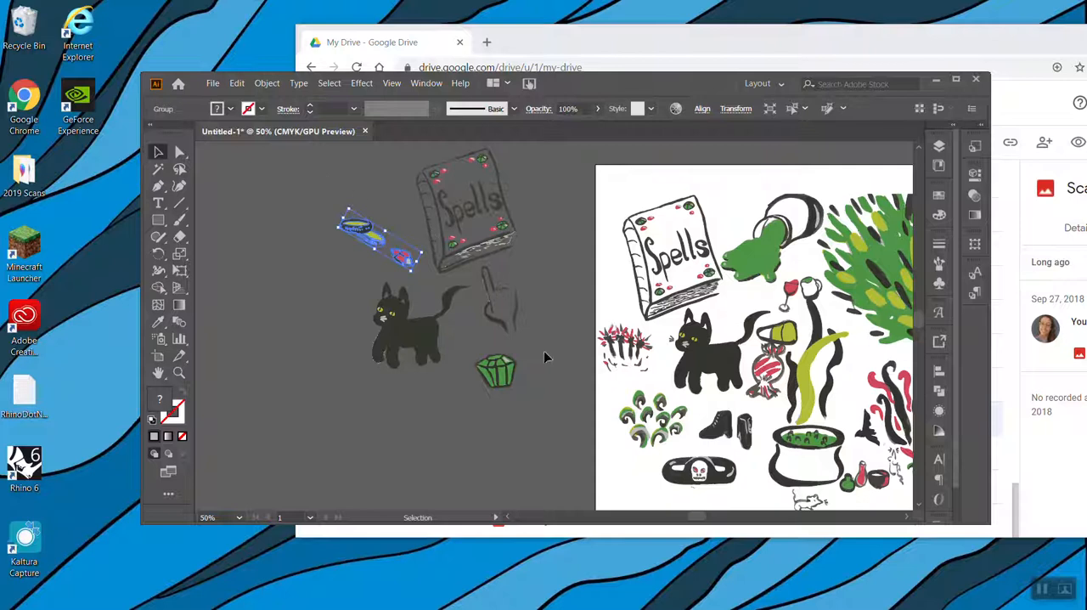
pyautogui.click(550, 426)
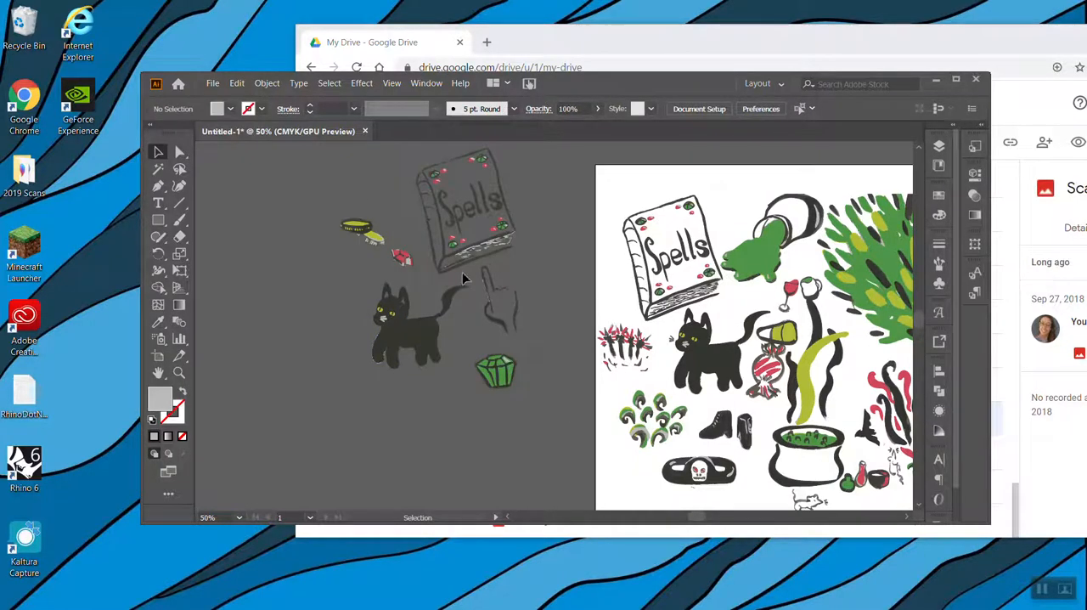
pyautogui.moveTo(326, 191); pyautogui.dragTo(311, 165)
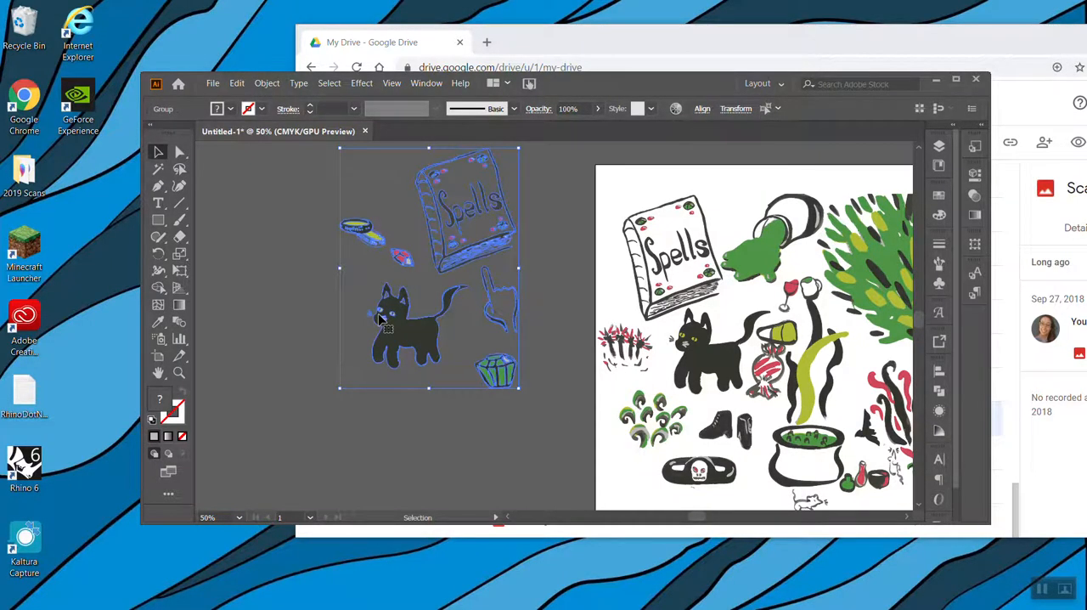
pyautogui.scroll(-2, 379, 314)
pyautogui.scroll(3, 378, 319)
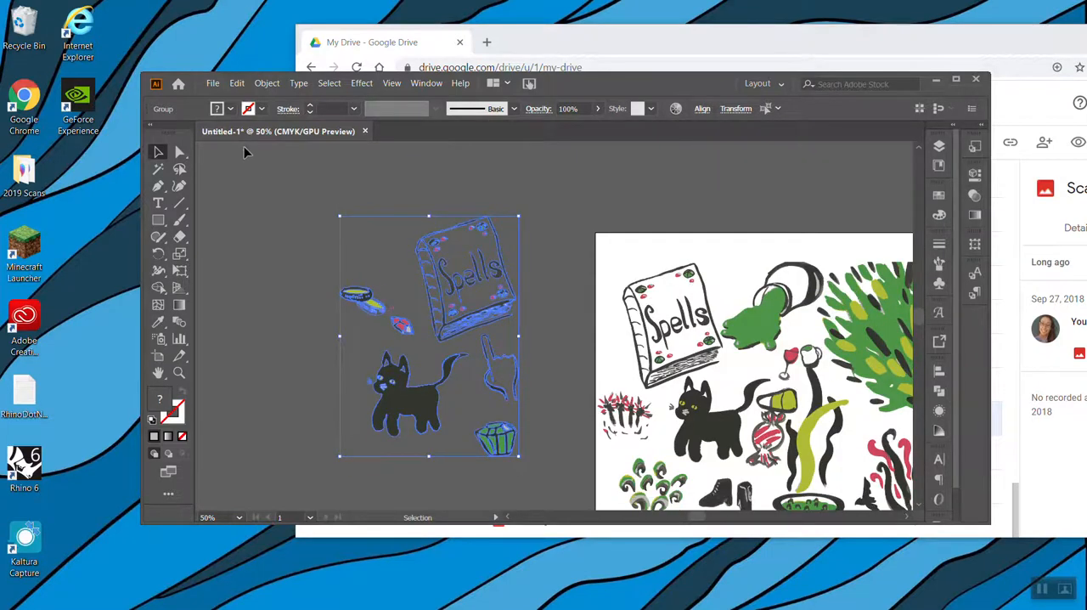
pyautogui.click(261, 87)
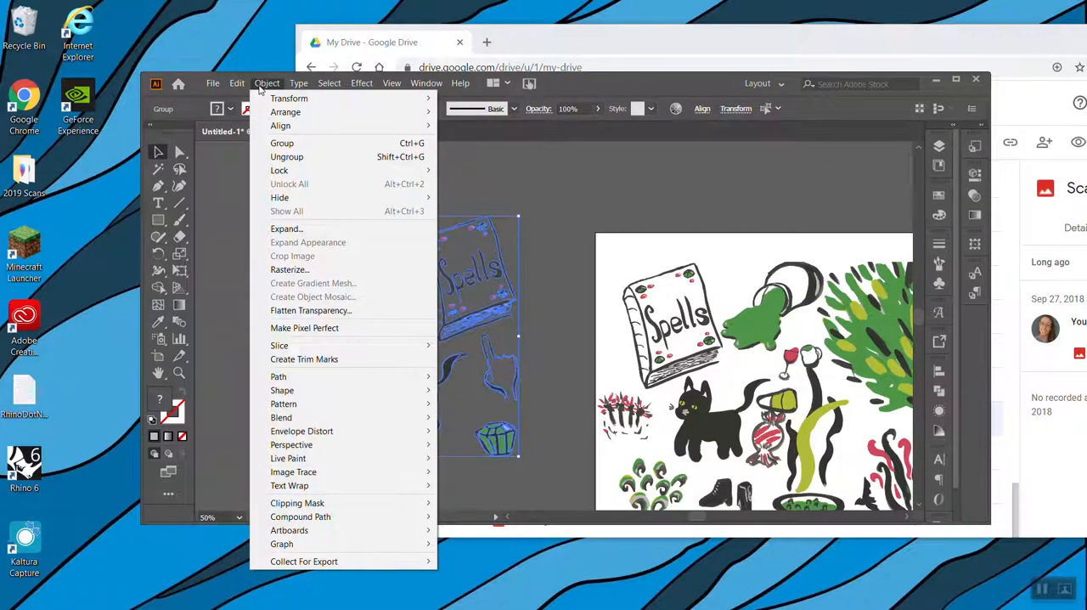
pyautogui.moveTo(344, 405)
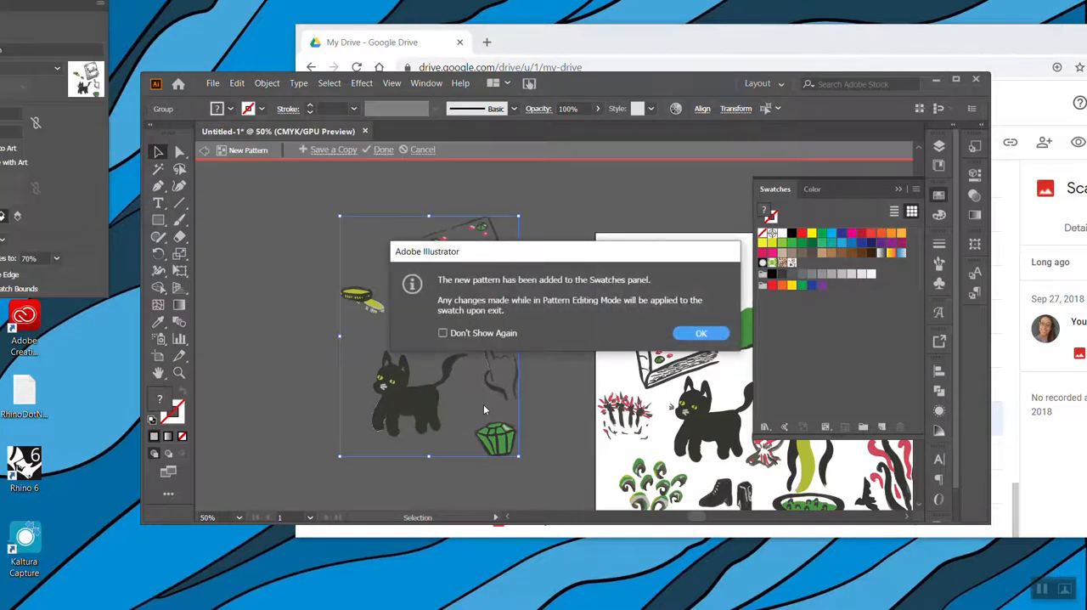
pyautogui.click(700, 334)
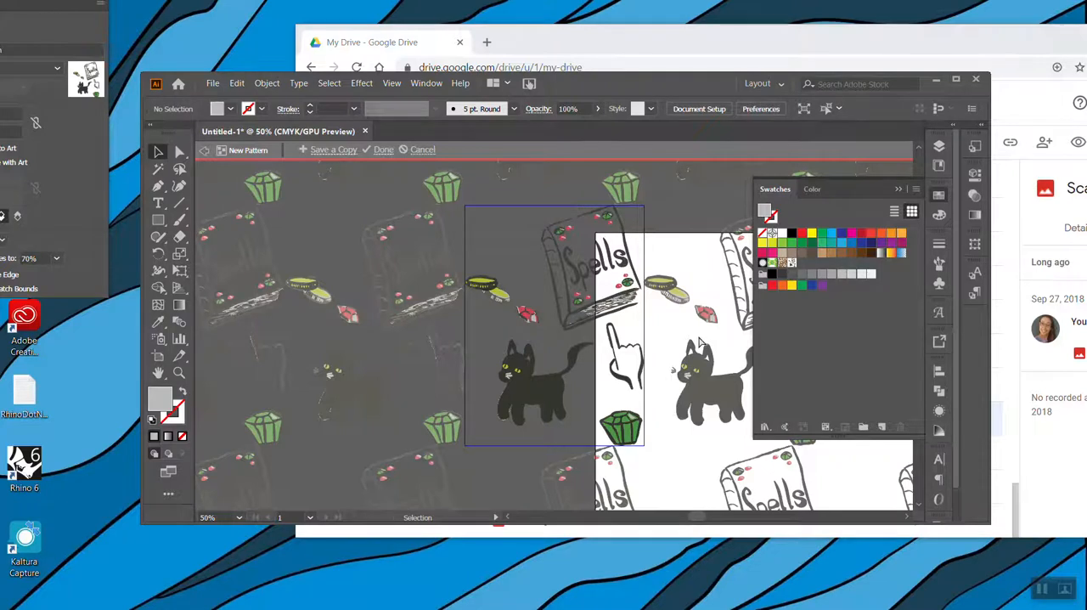
# Bring the Pattern Options panel fully into view over the document and maximize the program window
pyautogui.scroll(-2, 701, 342)
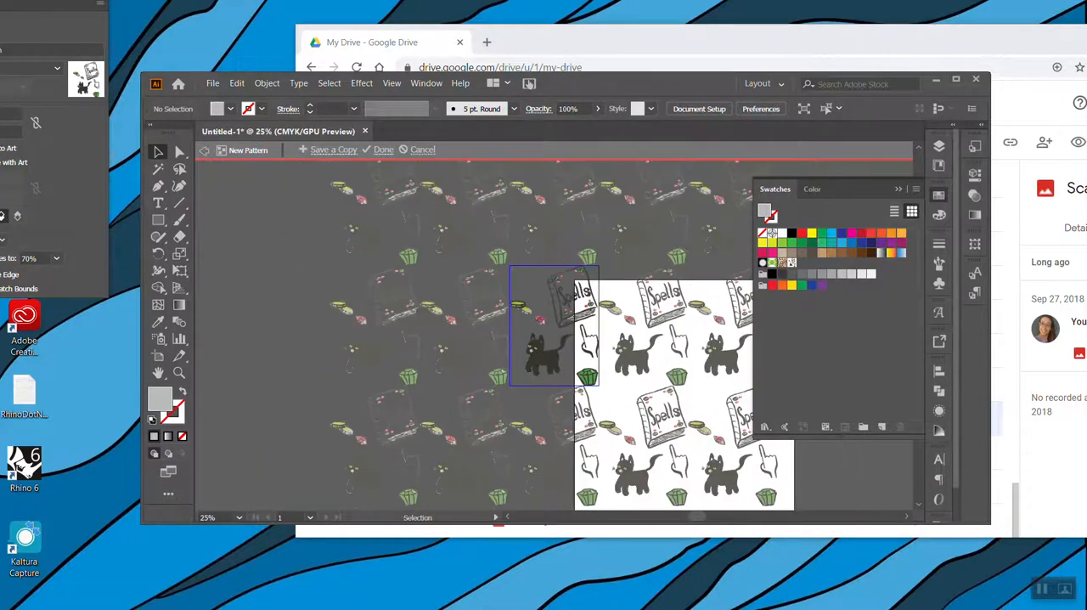
pyautogui.moveTo(47, 13); pyautogui.dragTo(367, 175)
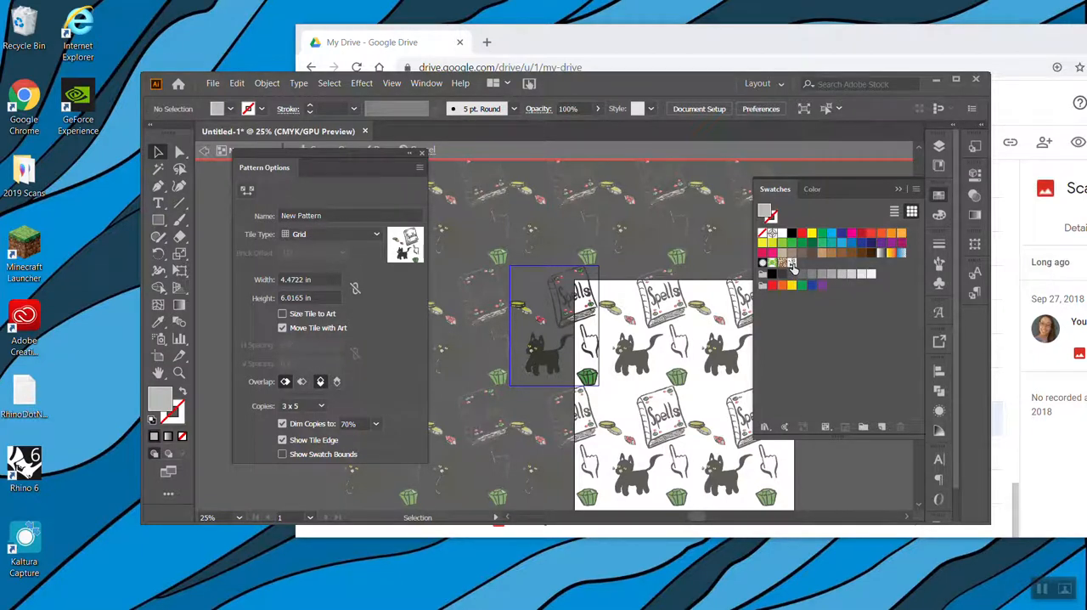
pyautogui.click(956, 78)
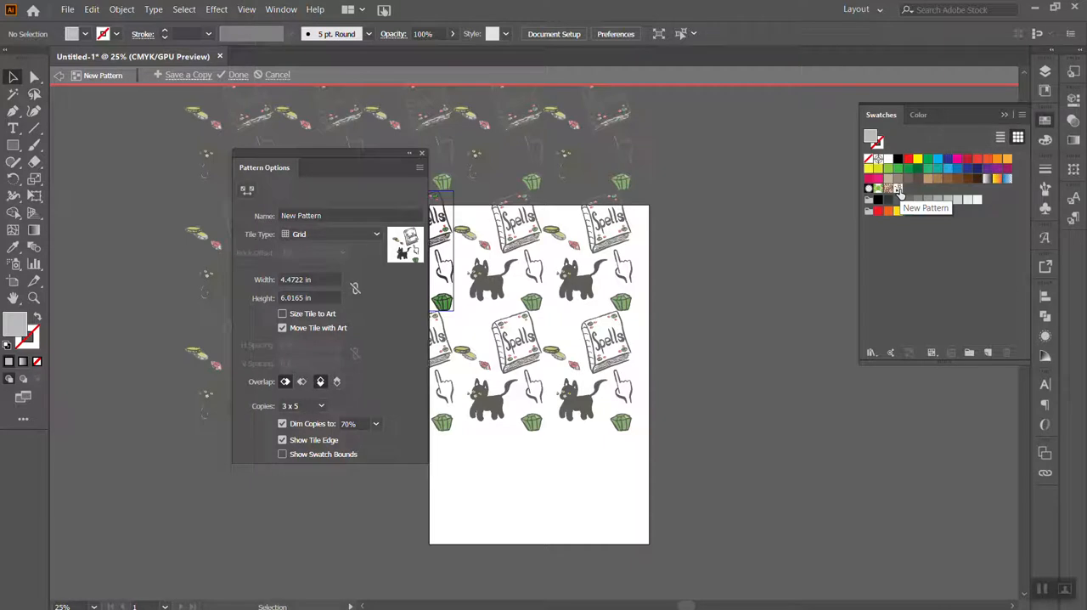
# Display the swatches in Large Thumbnail View
pyautogui.click(1046, 121)
pyautogui.click(1047, 121)
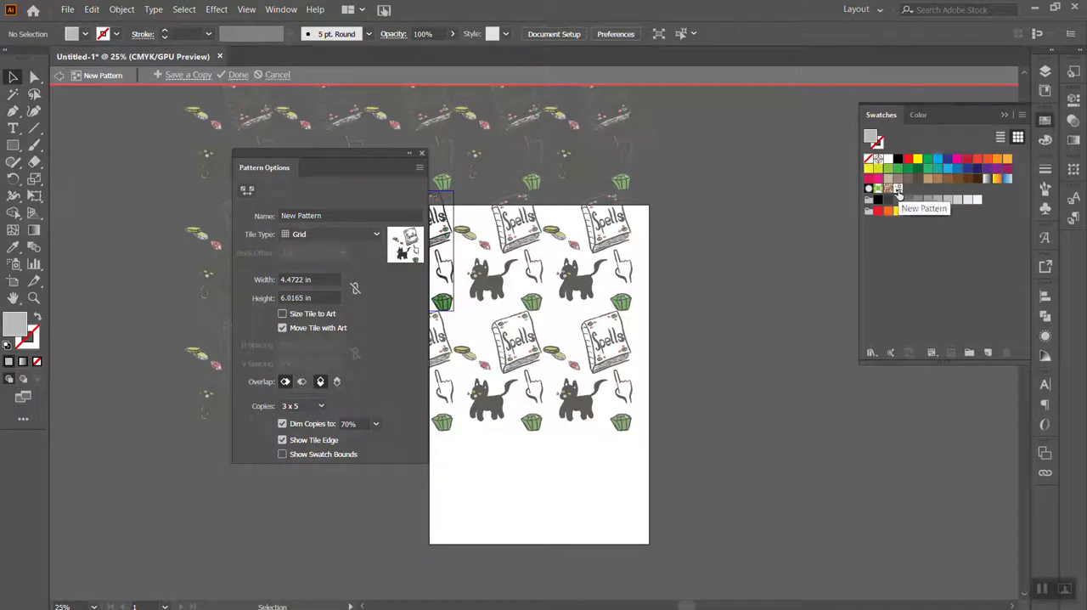
pyautogui.click(1019, 115)
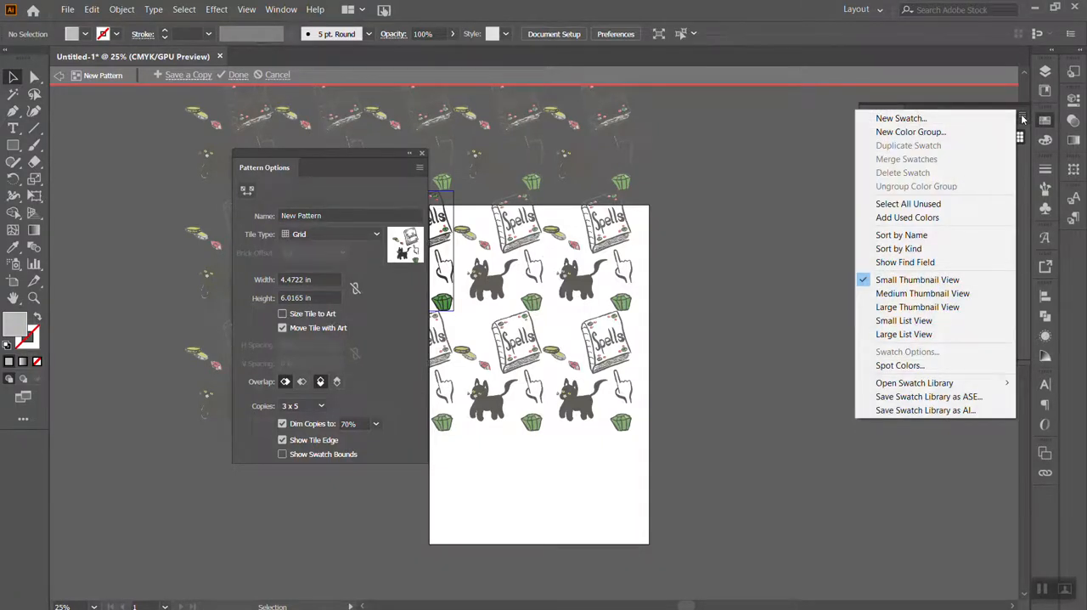
pyautogui.click(921, 307)
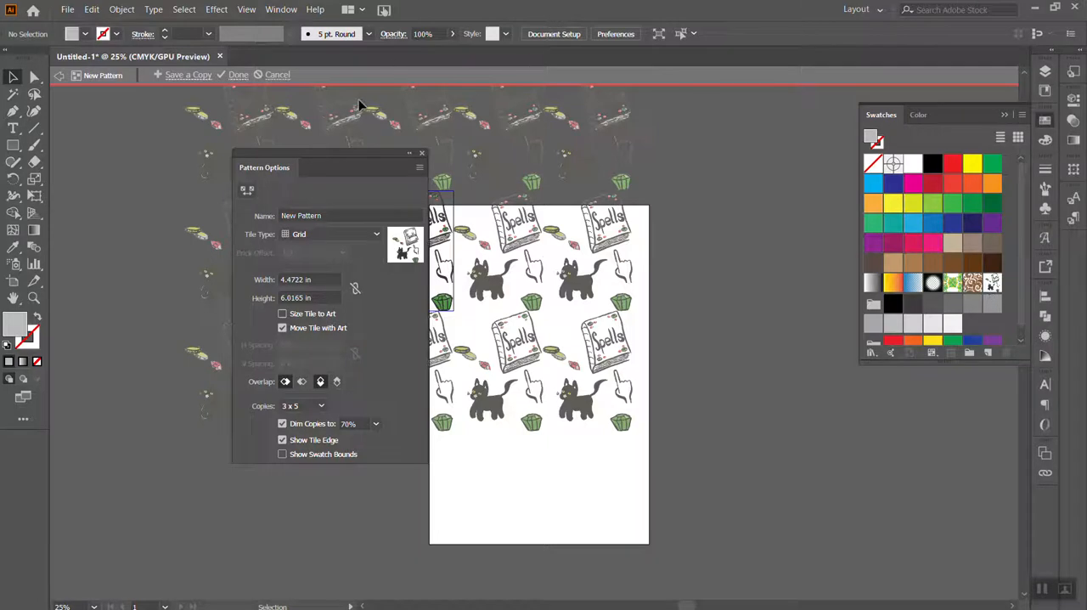
# Move the Pattern Options panel clear of the repeating pattern tiles
pyautogui.moveTo(343, 158); pyautogui.dragTo(164, 150)
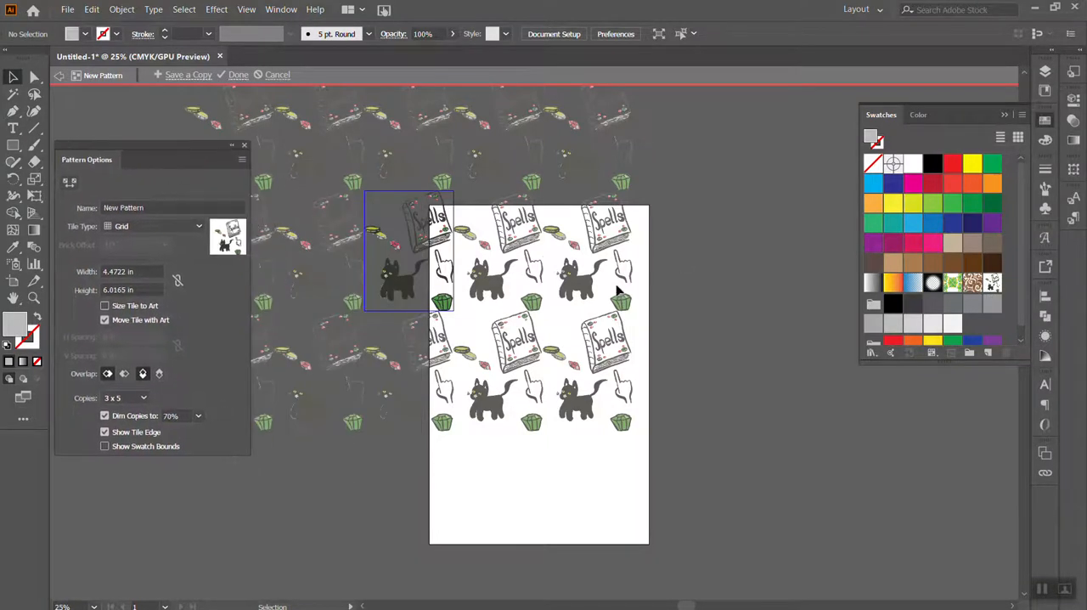
pyautogui.hscroll(3, 603, 295)
pyautogui.hscroll(-5, 603, 298)
pyautogui.scroll(-3, 603, 297)
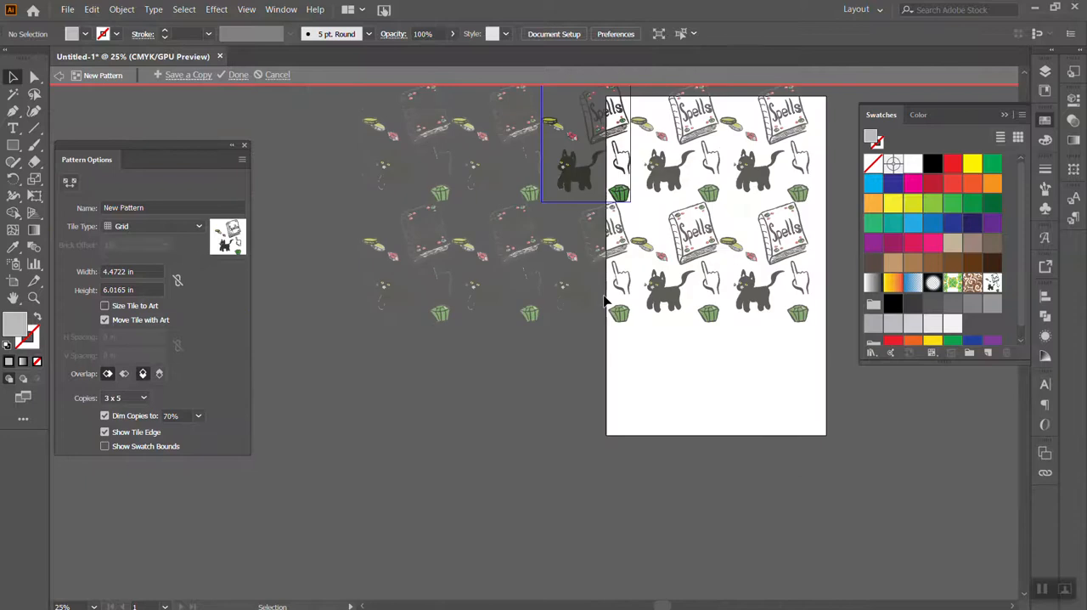
pyautogui.scroll(4, 603, 297)
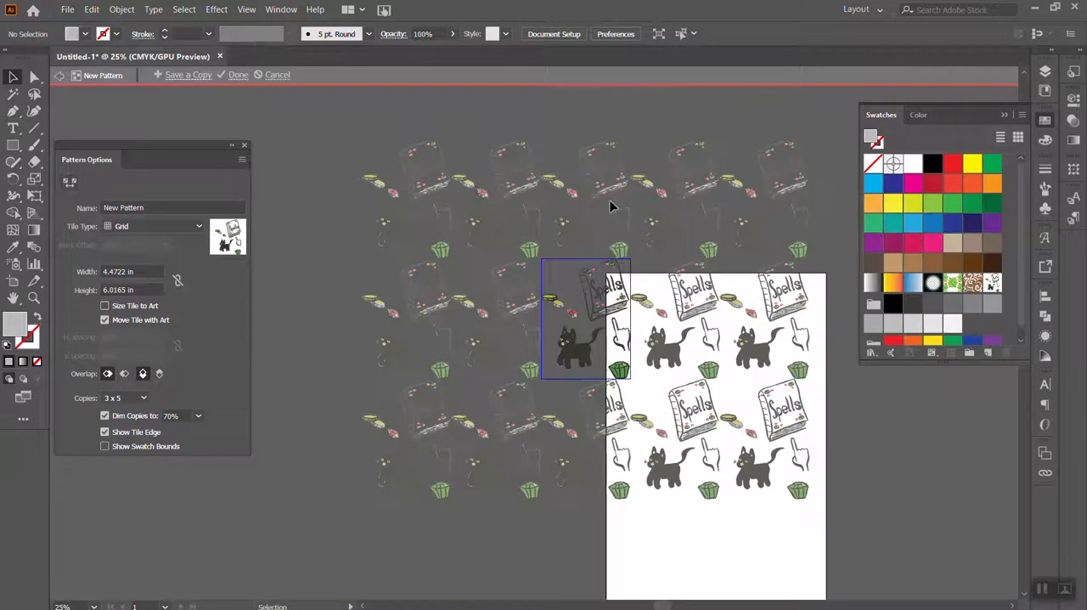
pyautogui.click(13, 146)
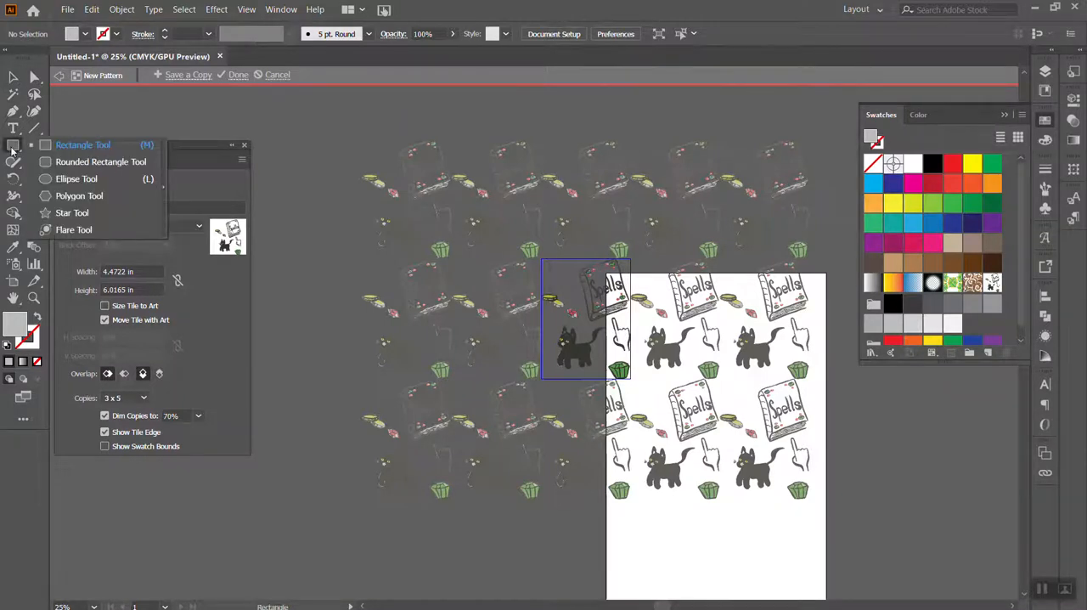
pyautogui.click(82, 219)
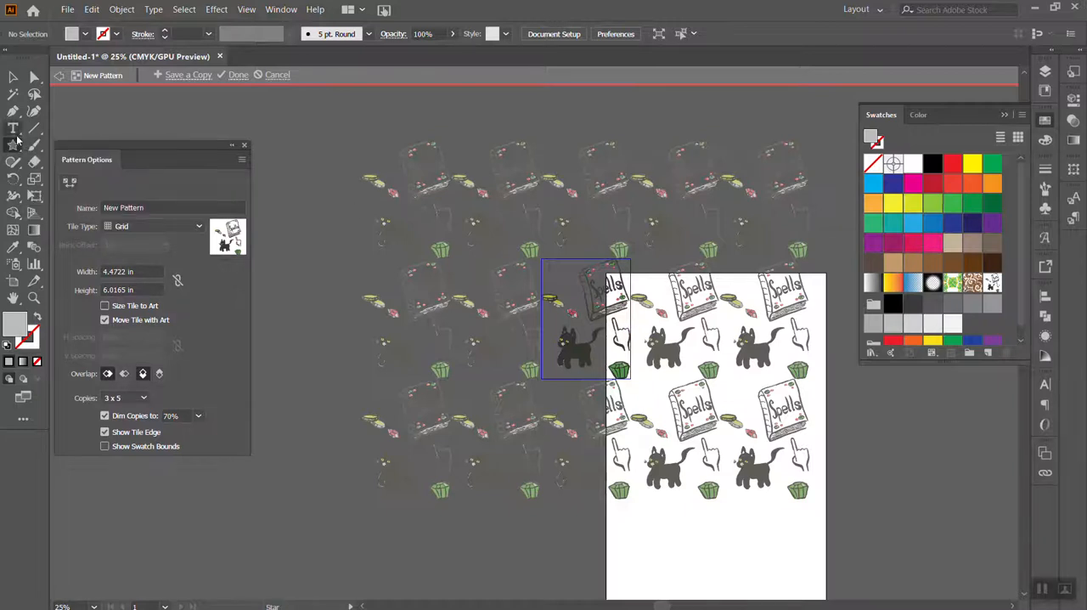
pyautogui.click(12, 77)
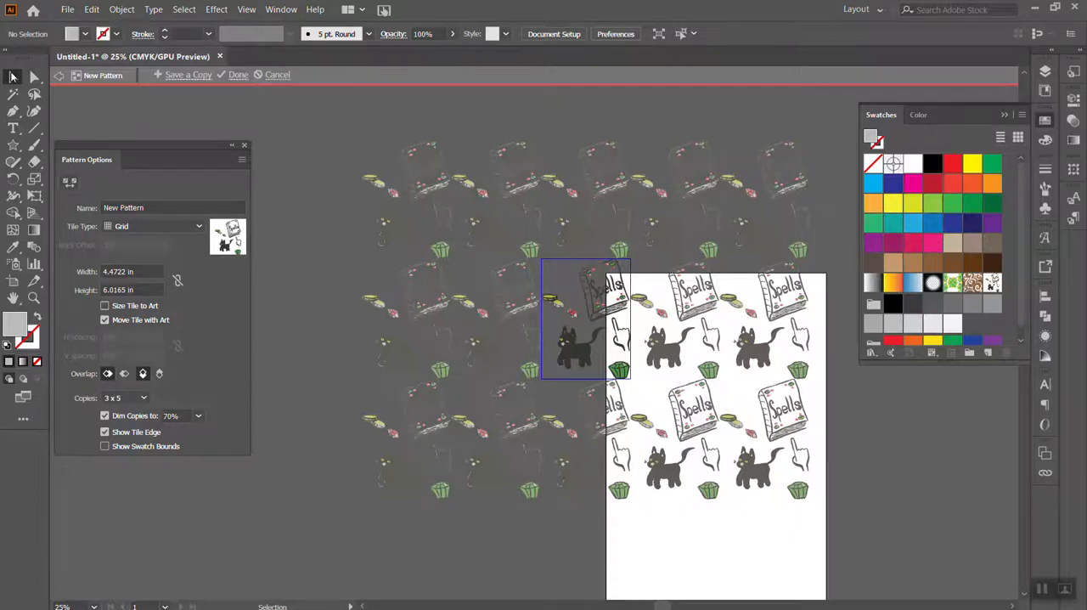
# Leave pattern editing without keeping the pattern and clear the selection on the original artwork
pyautogui.click(276, 75)
pyautogui.click(764, 358)
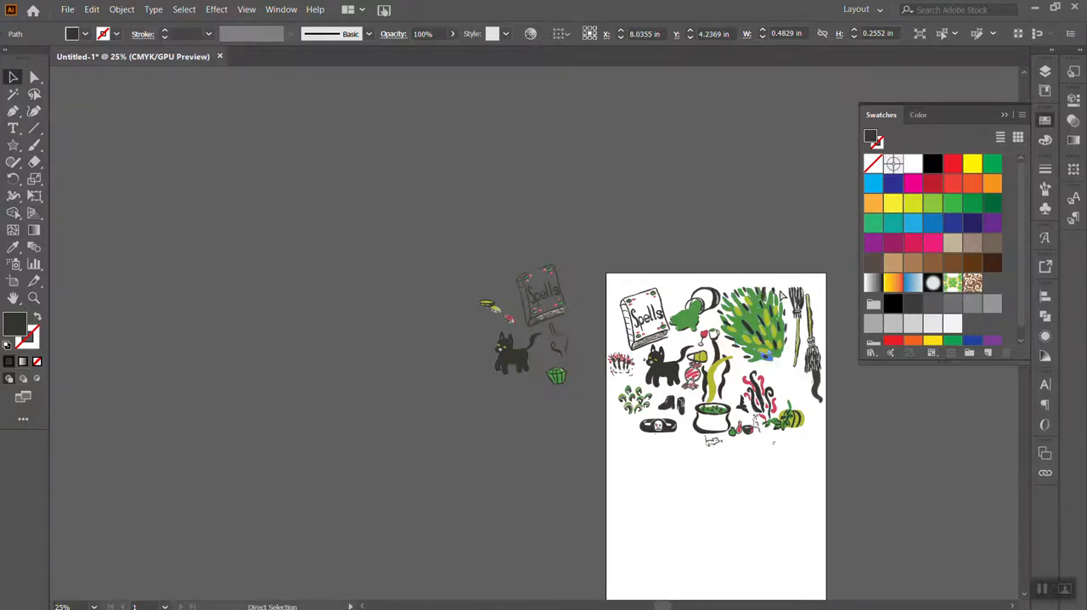
pyautogui.hotkey('ctrl', '+')
pyautogui.hotkey('ctrl', '+')
pyautogui.hotkey('ctrl', '+')
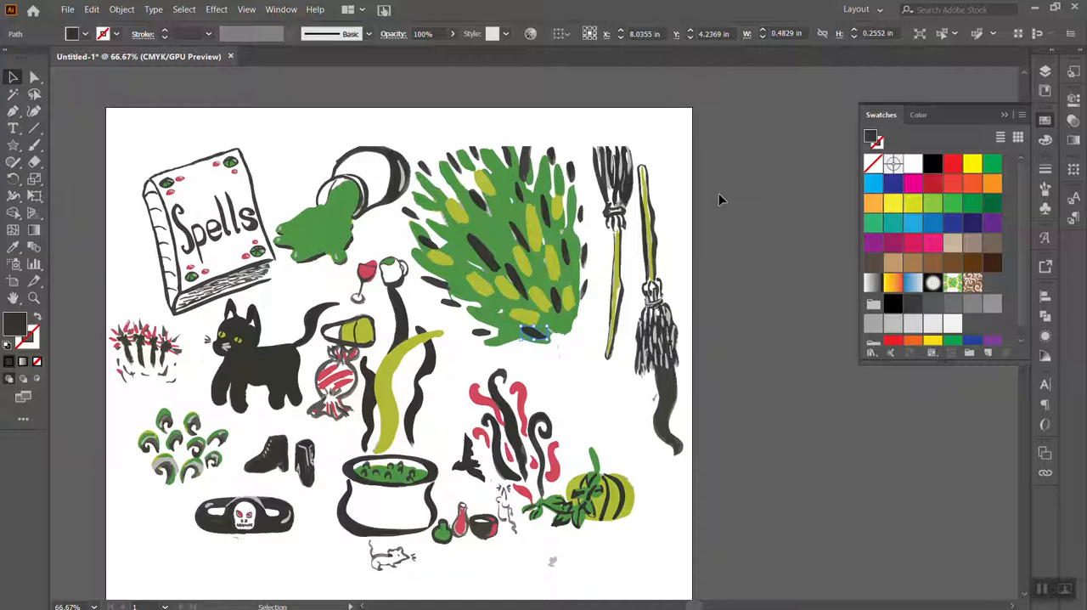
pyautogui.hscroll(3, 334, 366)
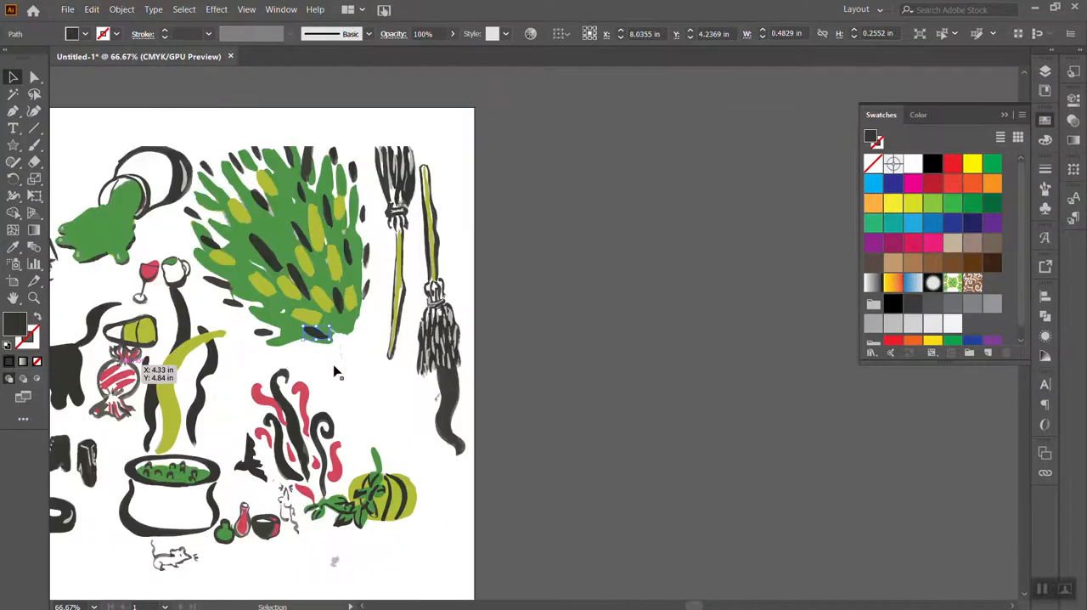
pyautogui.hscroll(-7, 334, 365)
pyautogui.hscroll(-5, 334, 370)
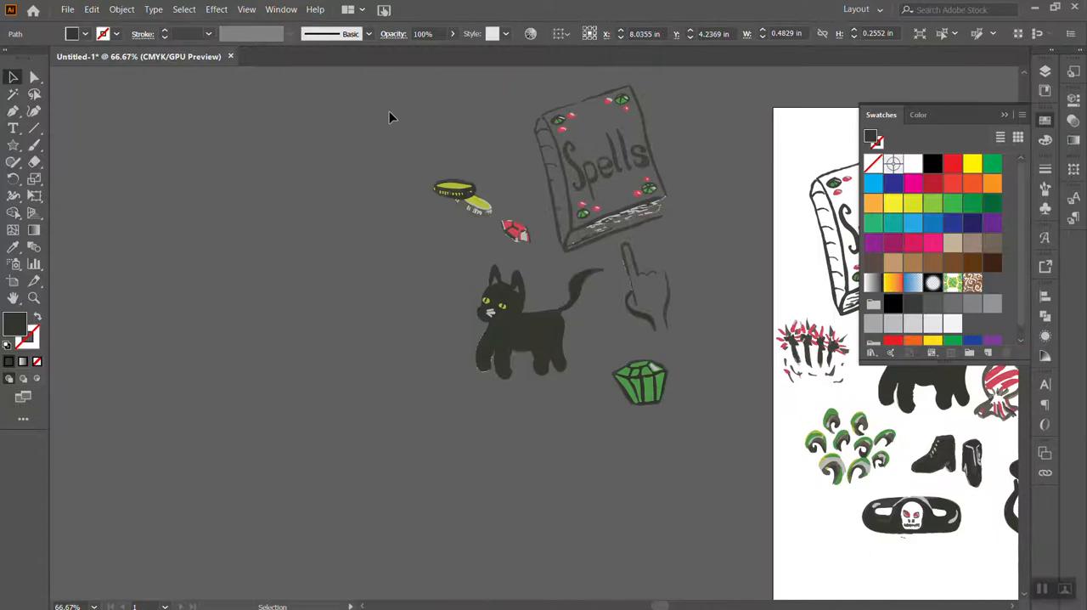
pyautogui.click(310, 148)
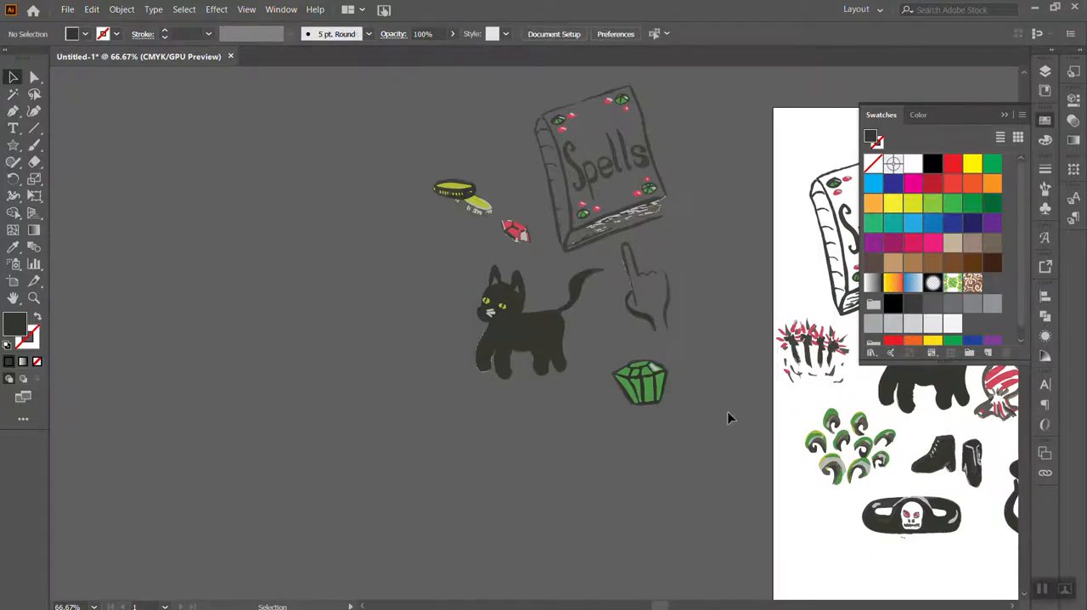
# Make a new pattern from the copied Spells book, cat, pointing hand, green gem and coins with red gem
pyautogui.hotkey('ctrl', 'a')
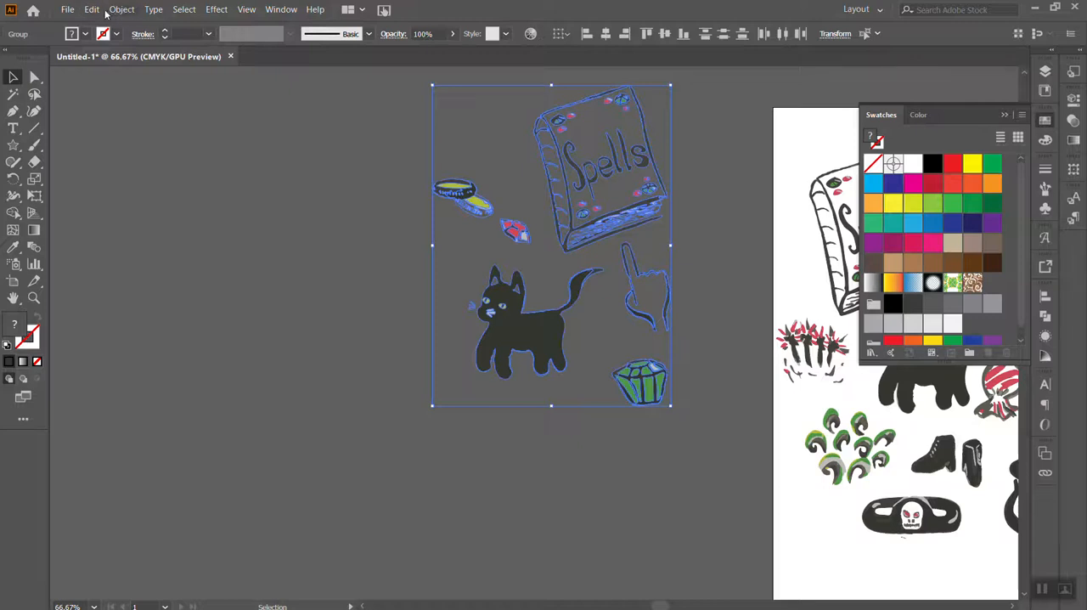
pyautogui.click(92, 10)
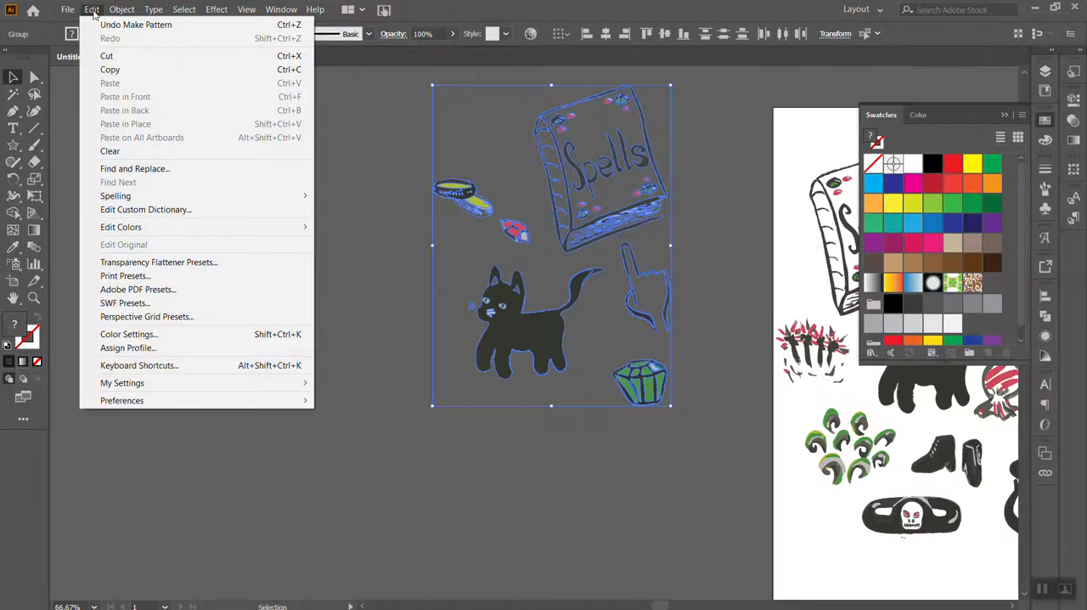
pyautogui.moveTo(128, 11)
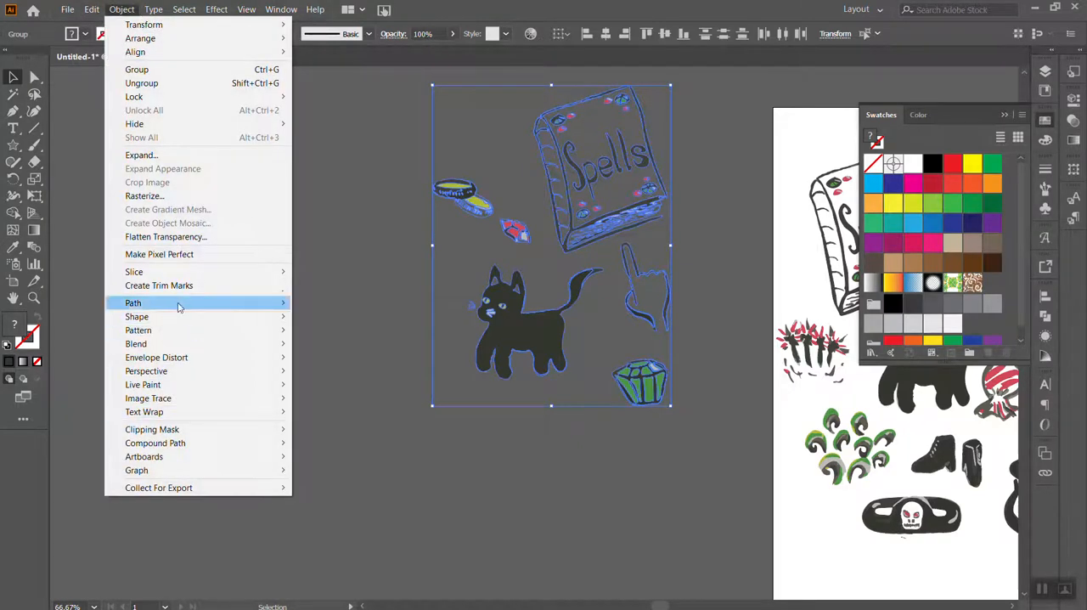
pyautogui.moveTo(175, 330)
pyautogui.click(337, 337)
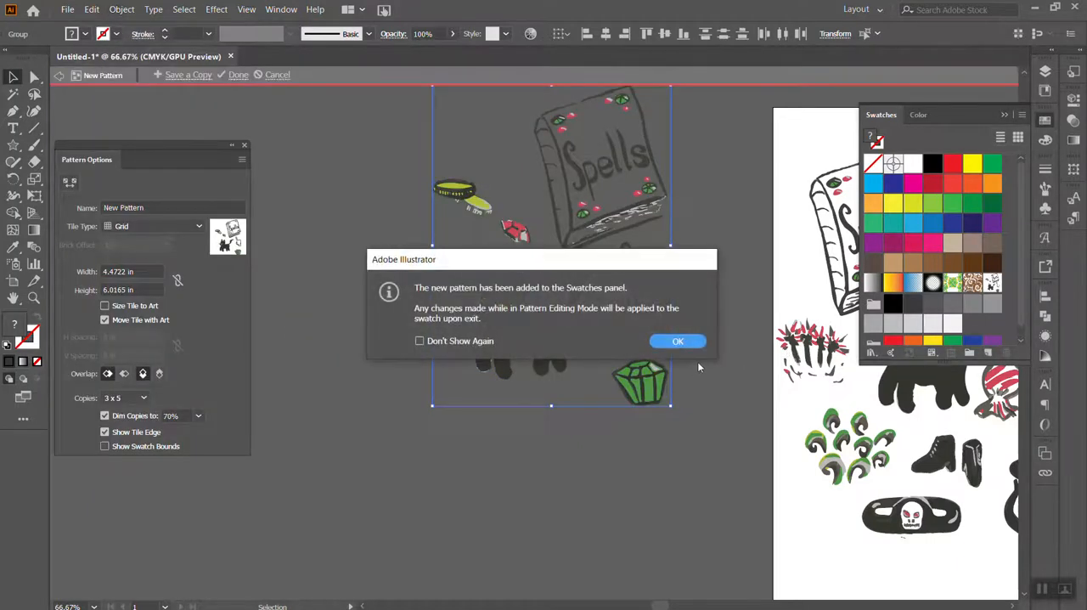
pyautogui.click(677, 342)
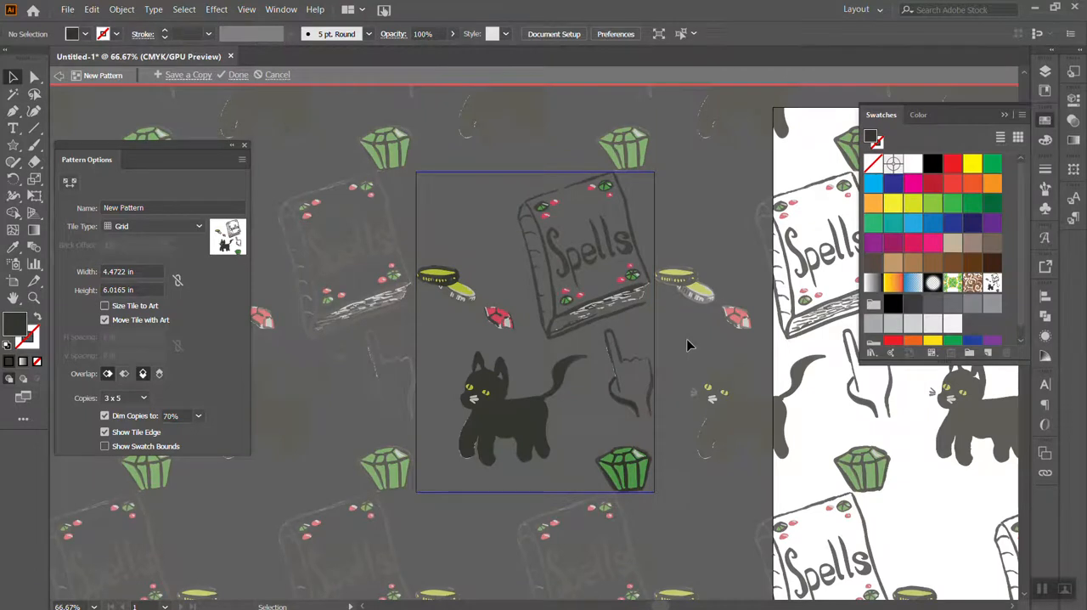
# Reposition the Pattern Options panel and turn off dimming of the pattern copies
pyautogui.hotkey('ctrl', '-')
pyautogui.hotkey('ctrl', '-')
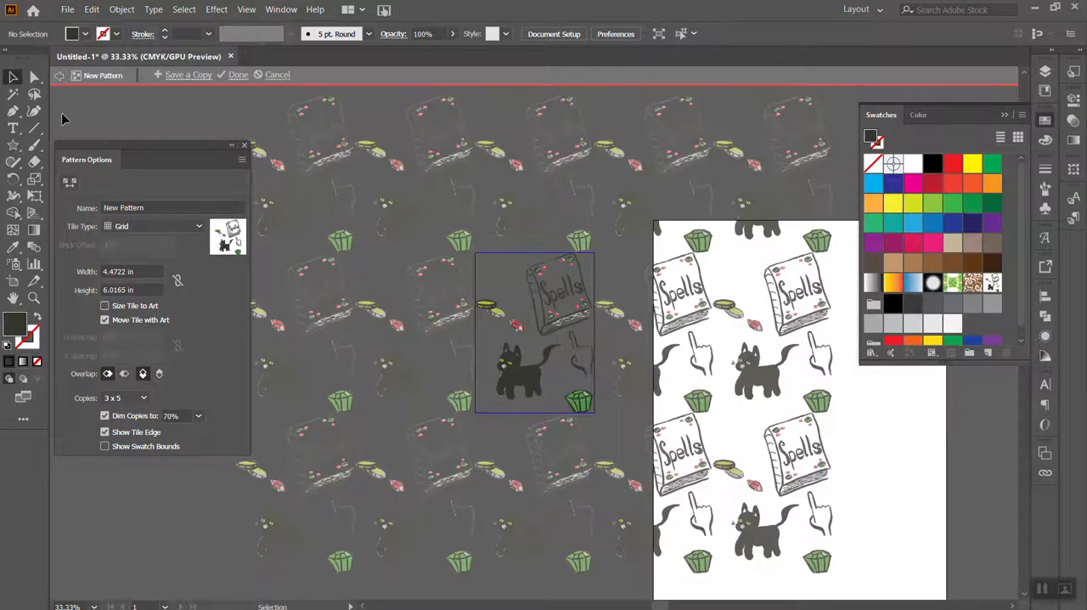
pyautogui.moveTo(98, 142); pyautogui.dragTo(107, 111)
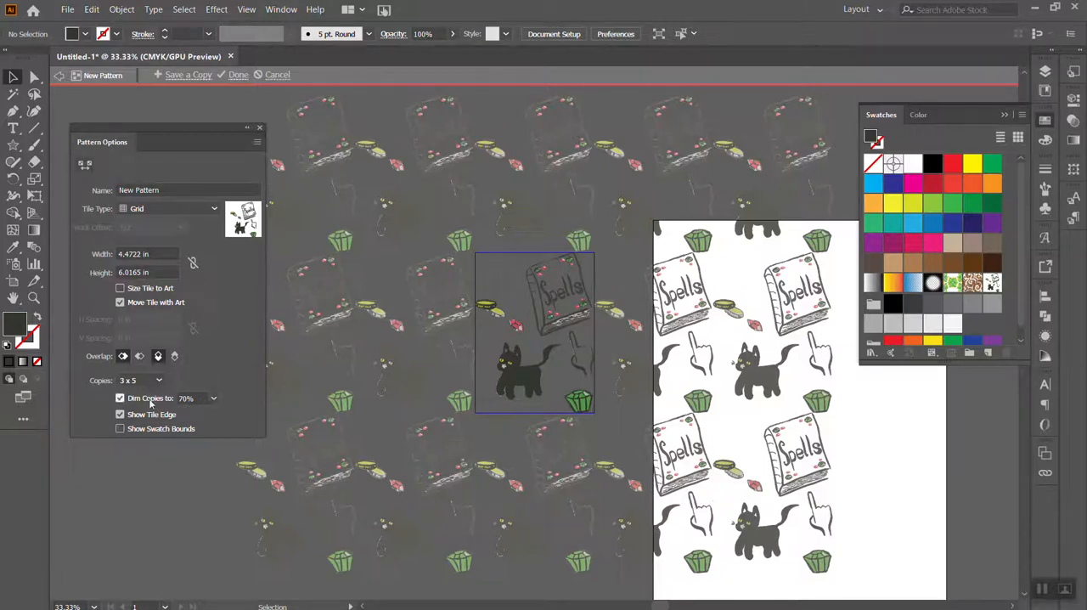
pyautogui.click(120, 399)
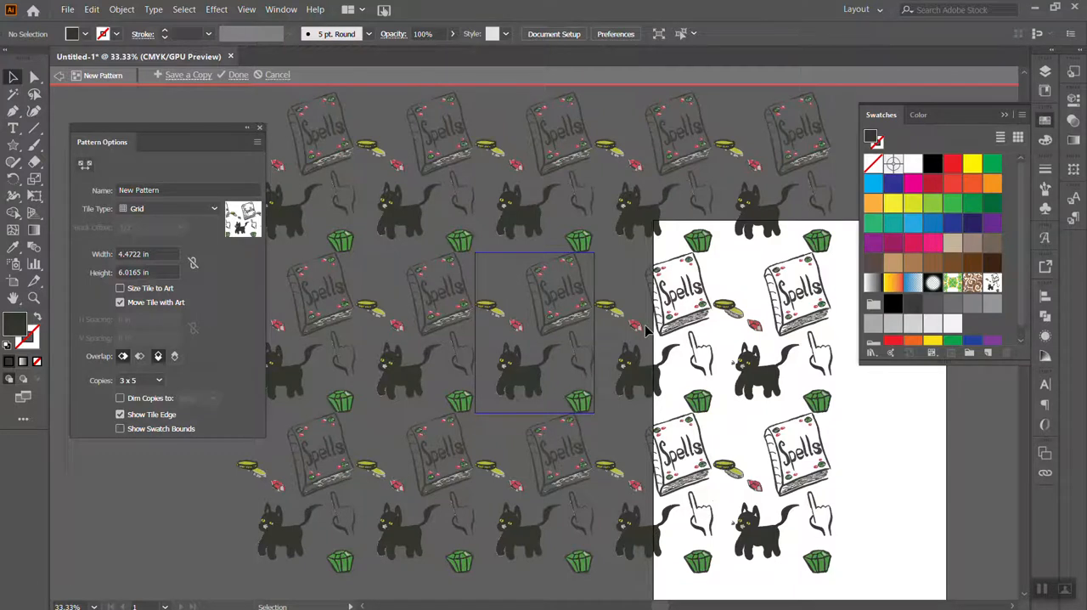
# Shift the Spells book and the black cat slightly up and to the left within the pattern tile
pyautogui.click(555, 288)
pyautogui.moveTo(553, 297); pyautogui.dragTo(515, 348)
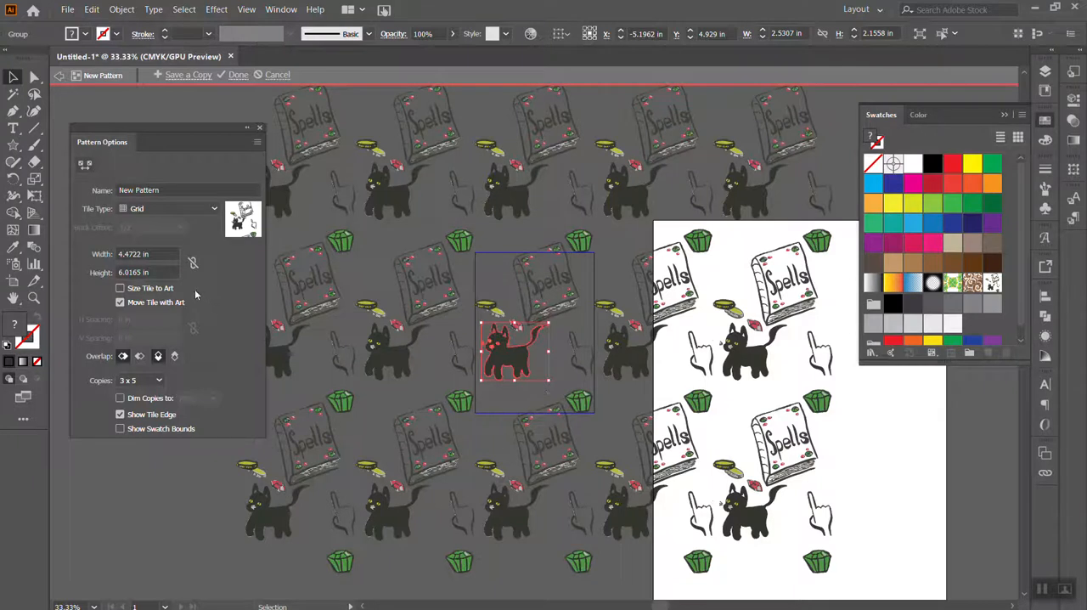
# Set the pattern tile height to 5 in
pyautogui.click(159, 268)
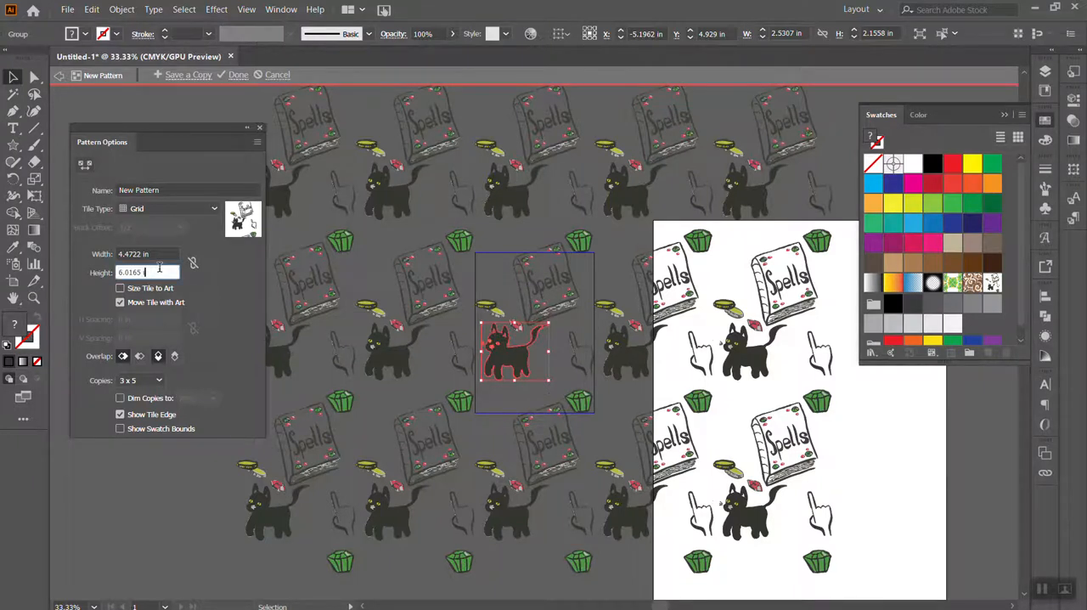
pyautogui.press('BackSpace')
pyautogui.press('BackSpace')
pyautogui.press('BackSpace')
pyautogui.press('BackSpace')
pyautogui.press('BackSpace')
pyautogui.press('BackSpace')
pyautogui.press('BackSpace')
pyautogui.press('BackSpace')
pyautogui.press('BackSpace')
pyautogui.write('5')
pyautogui.click(159, 252)
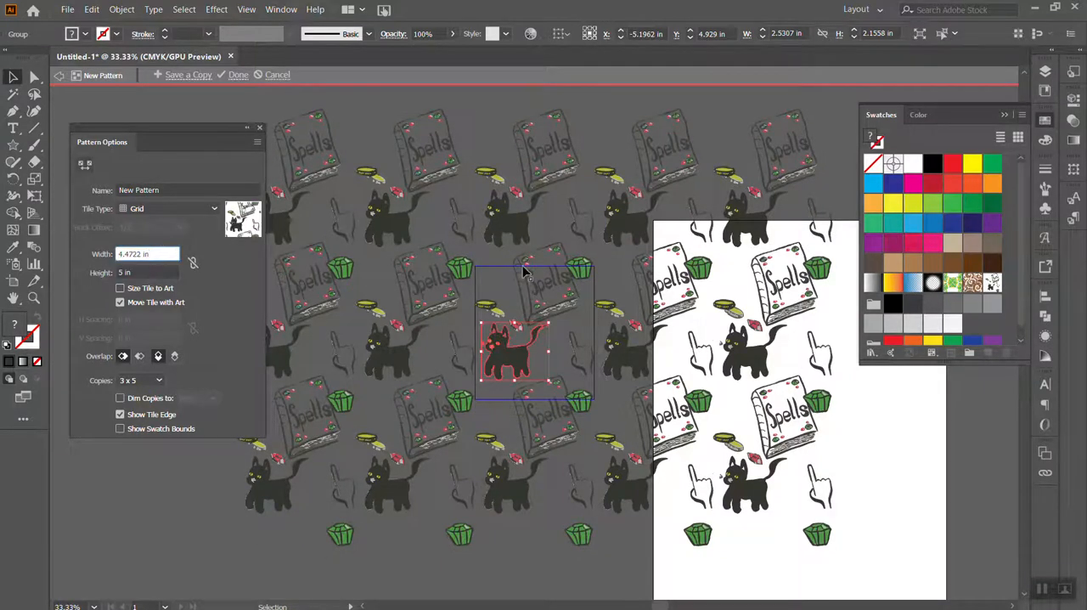
# Move the original green gem slightly right so it overlaps the bottom-right corner of the pattern tile
pyautogui.click(584, 274)
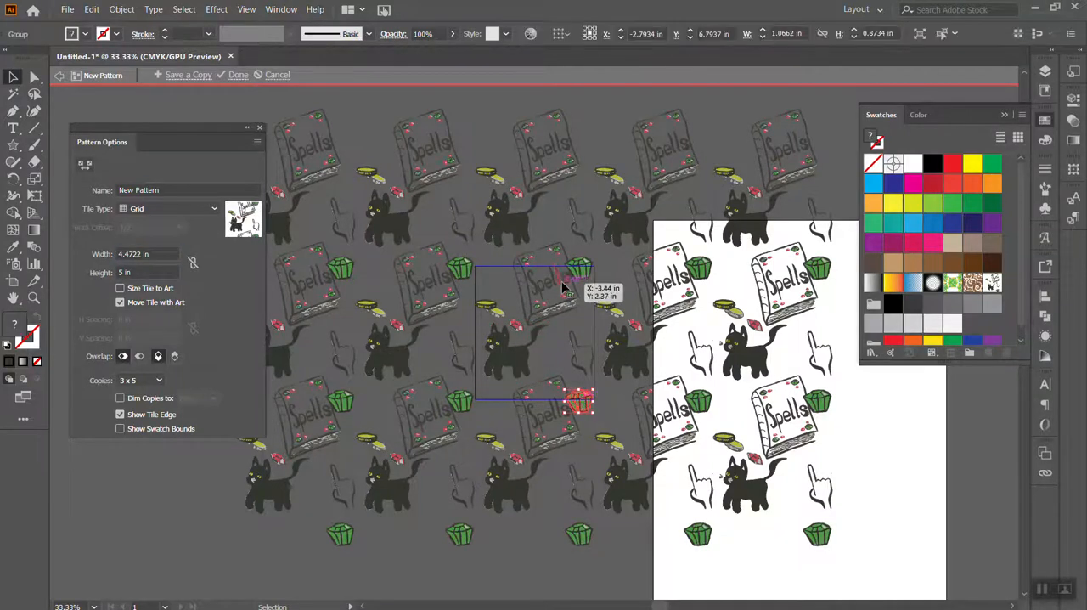
pyautogui.click(583, 277)
pyautogui.moveTo(576, 342); pyautogui.dragTo(580, 399)
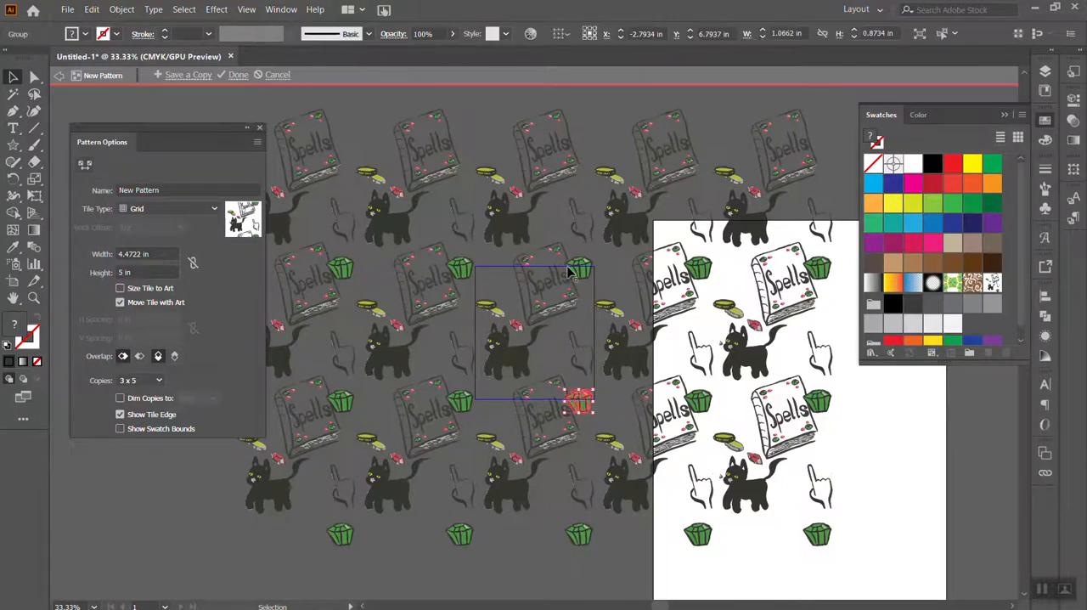
pyautogui.press('Delete')
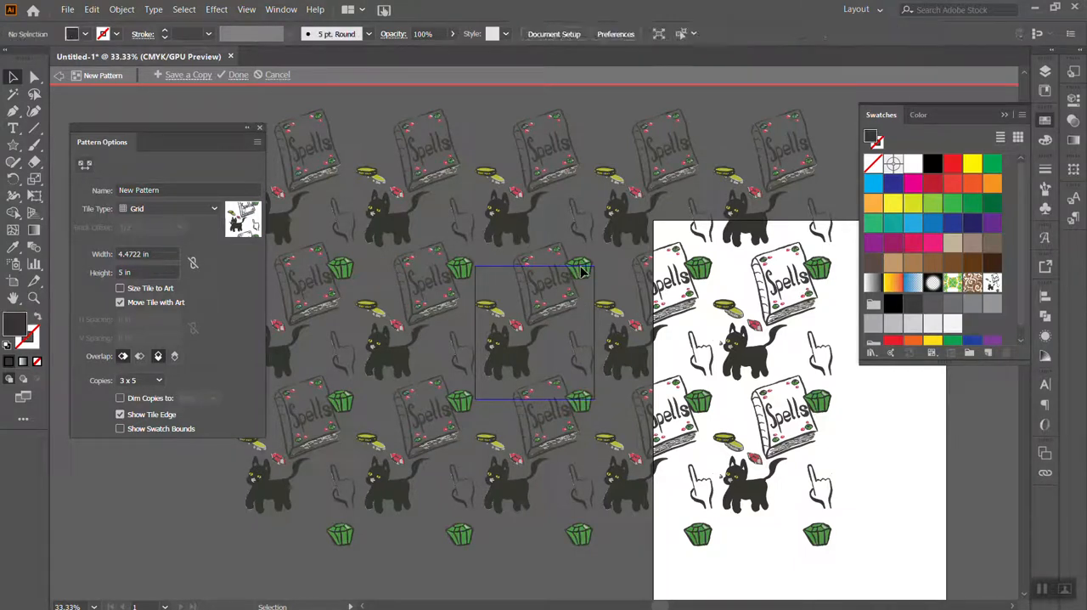
pyautogui.click(583, 406)
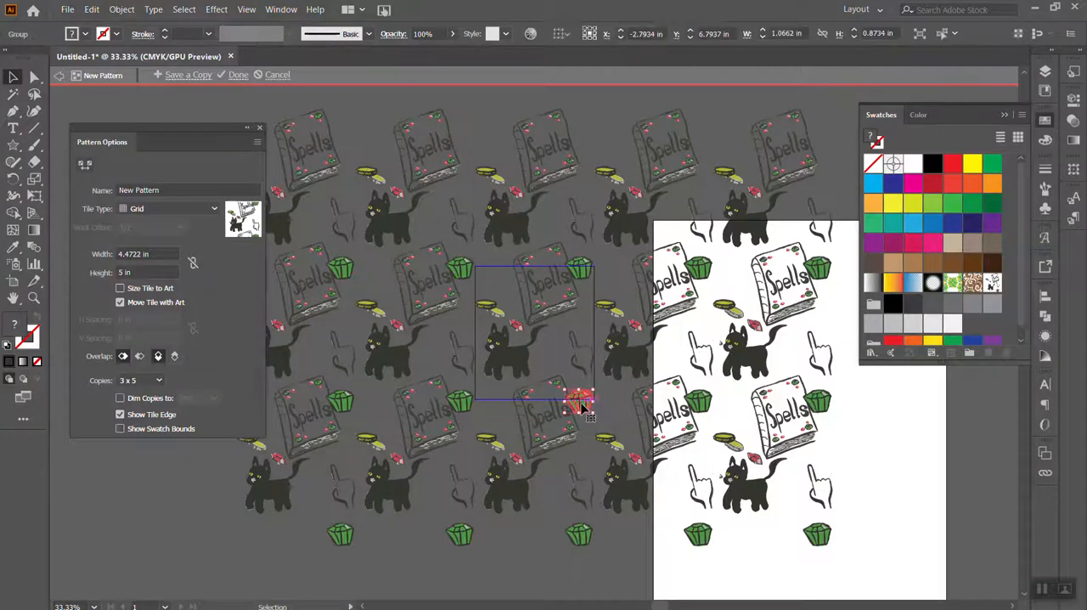
pyautogui.moveTo(583, 407); pyautogui.dragTo(596, 407)
# Dim the pattern copies to 70%, then move the green gem outside the tile and back over its bottom-right corner
pyautogui.click(119, 397)
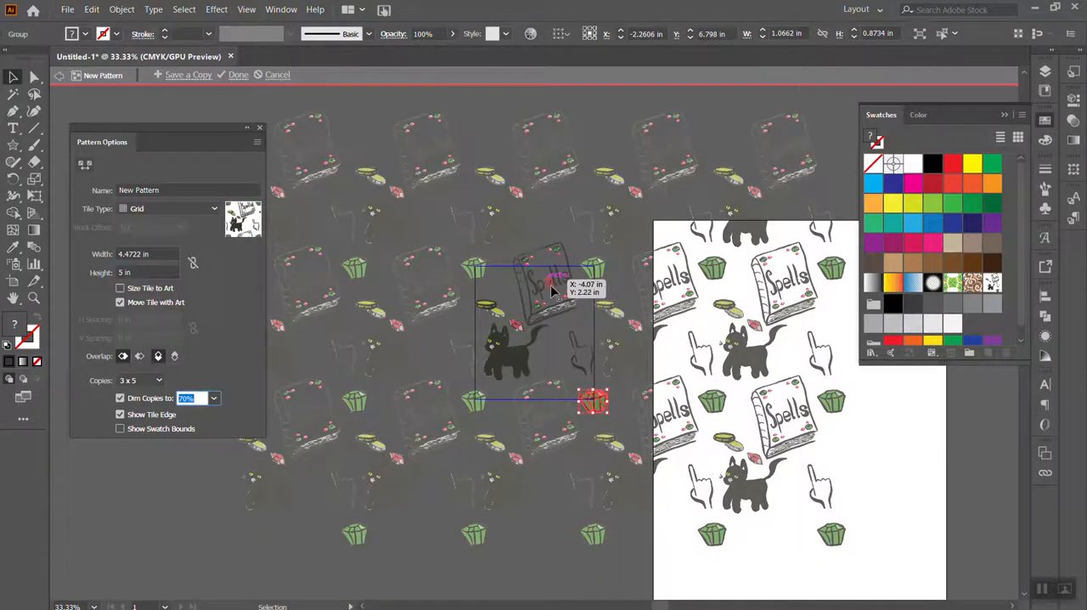
pyautogui.click(703, 376)
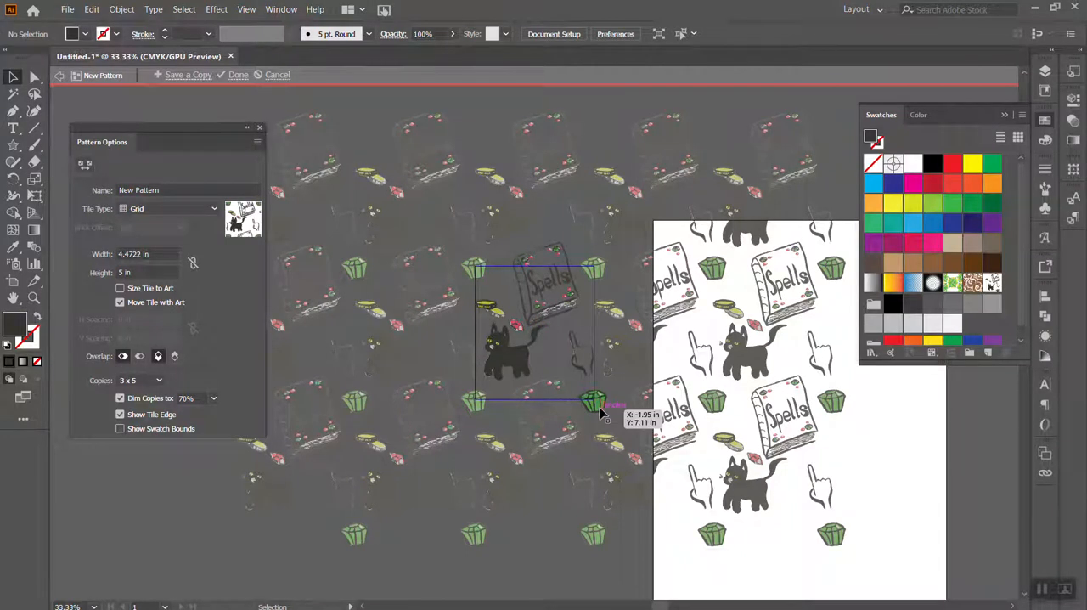
pyautogui.moveTo(599, 405); pyautogui.dragTo(667, 420)
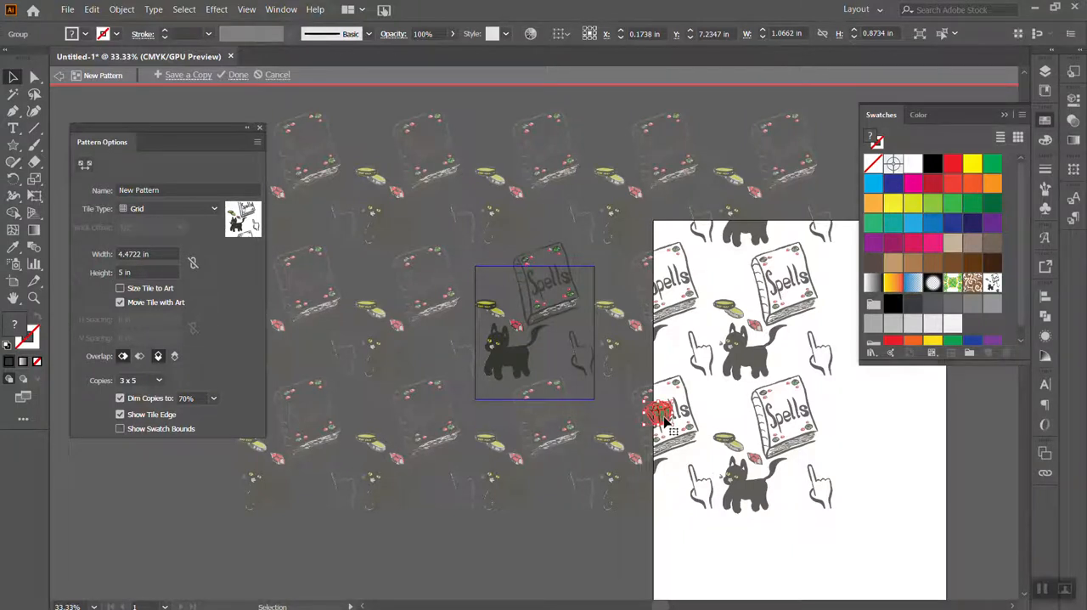
pyautogui.moveTo(667, 421); pyautogui.dragTo(597, 406)
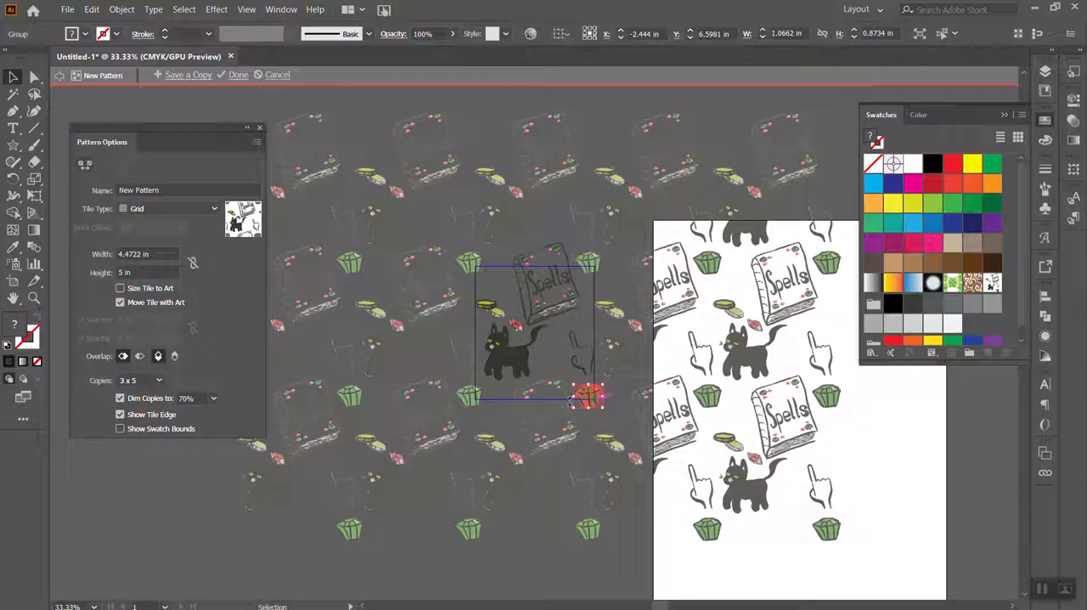
# Draw a heart between the cat and the pointing hand with the Pencil tool and fill it with C=15 M=100 Y=90 K=10
pyautogui.click(18, 111)
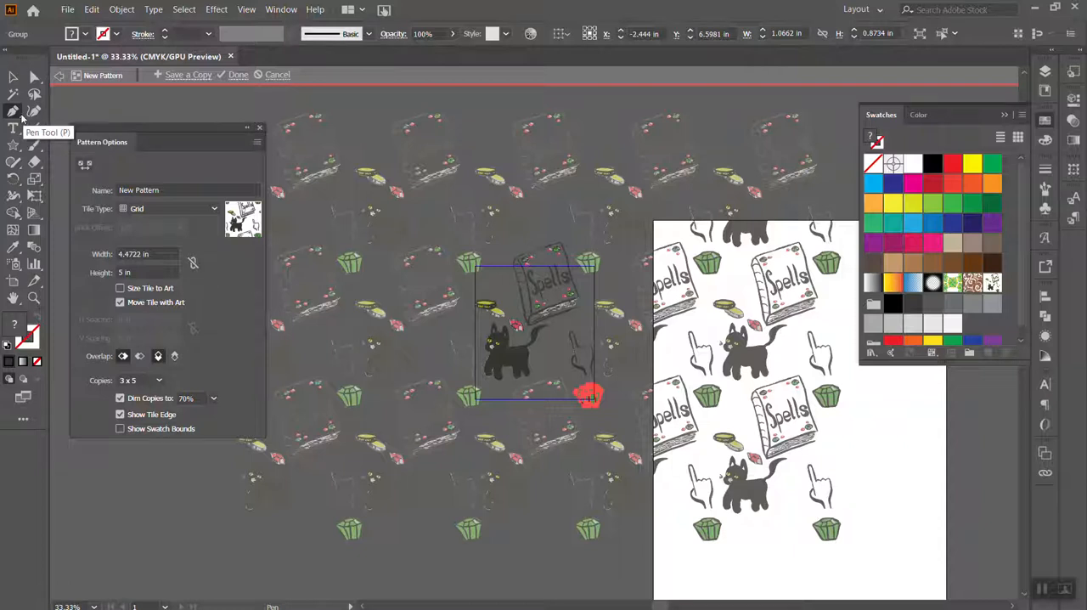
pyautogui.click(13, 162)
pyautogui.click(74, 178)
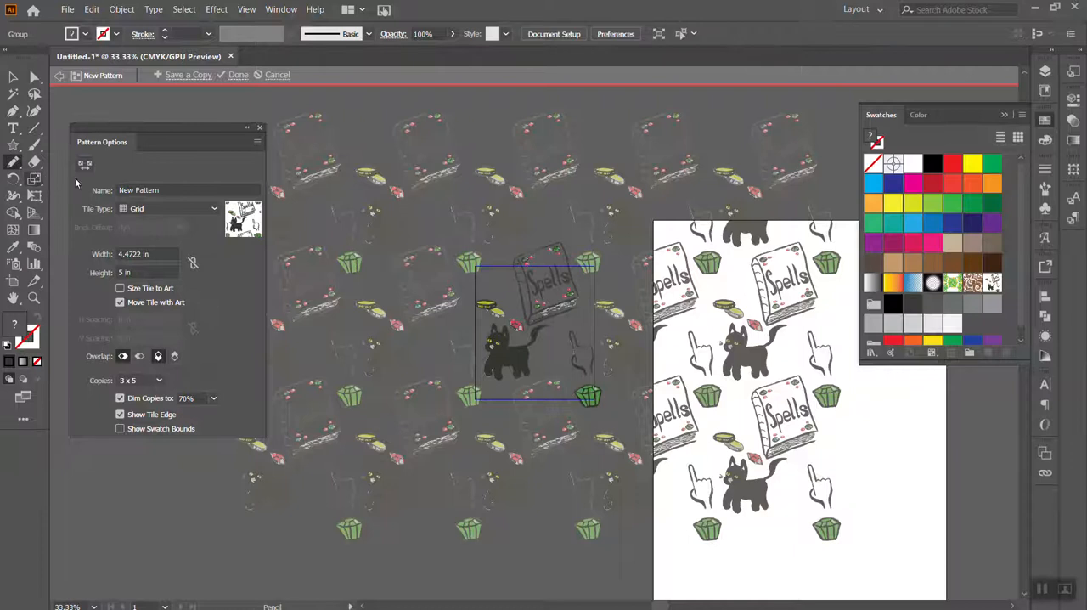
pyautogui.hotkey('ctrl', '=')
pyautogui.hotkey('ctrl', '=')
pyautogui.hotkey('ctrl', '=')
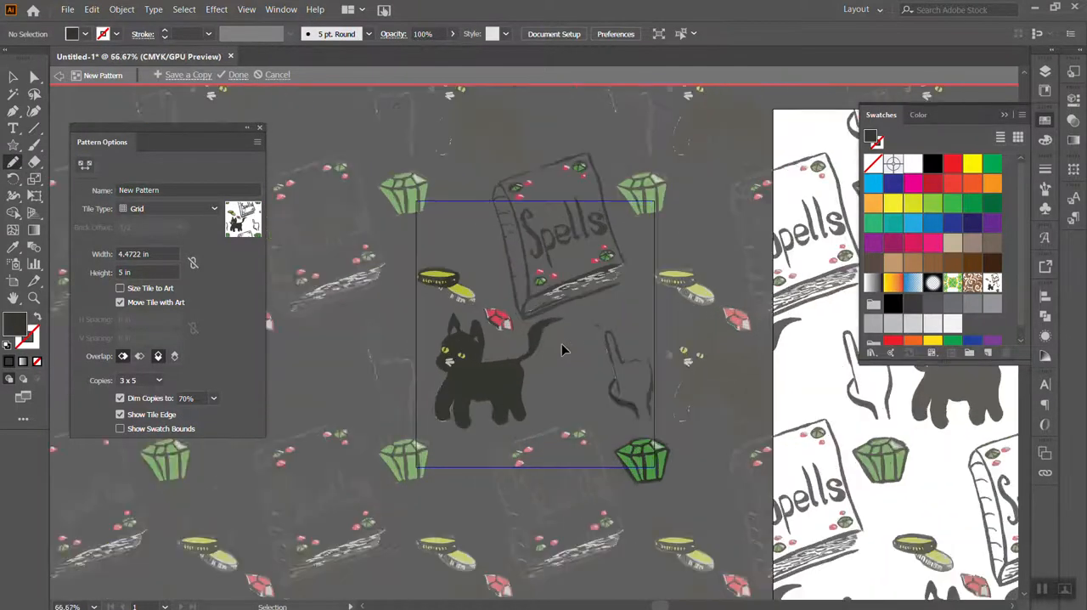
pyautogui.moveTo(600, 378)
pyautogui.mouseDown()
pyautogui.moveTo(559, 409)
pyautogui.moveTo(587, 436)
pyautogui.moveTo(623, 443)
pyautogui.moveTo(592, 351)
pyautogui.moveTo(614, 331)
pyautogui.moveTo(645, 344)
pyautogui.moveTo(656, 383)
pyautogui.moveTo(625, 419)
pyautogui.mouseUp()
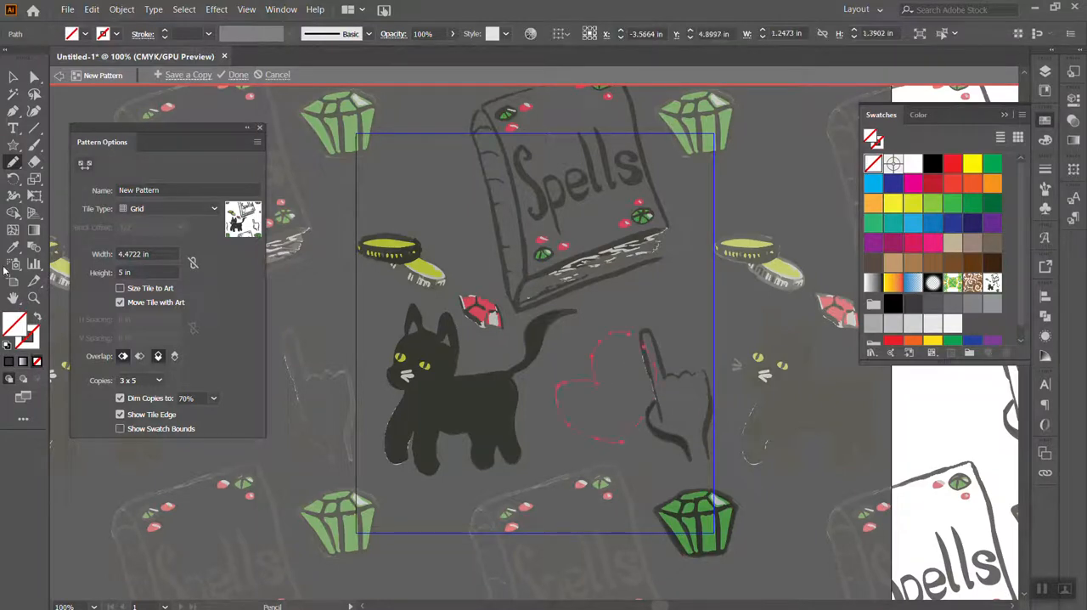
pyautogui.click(932, 182)
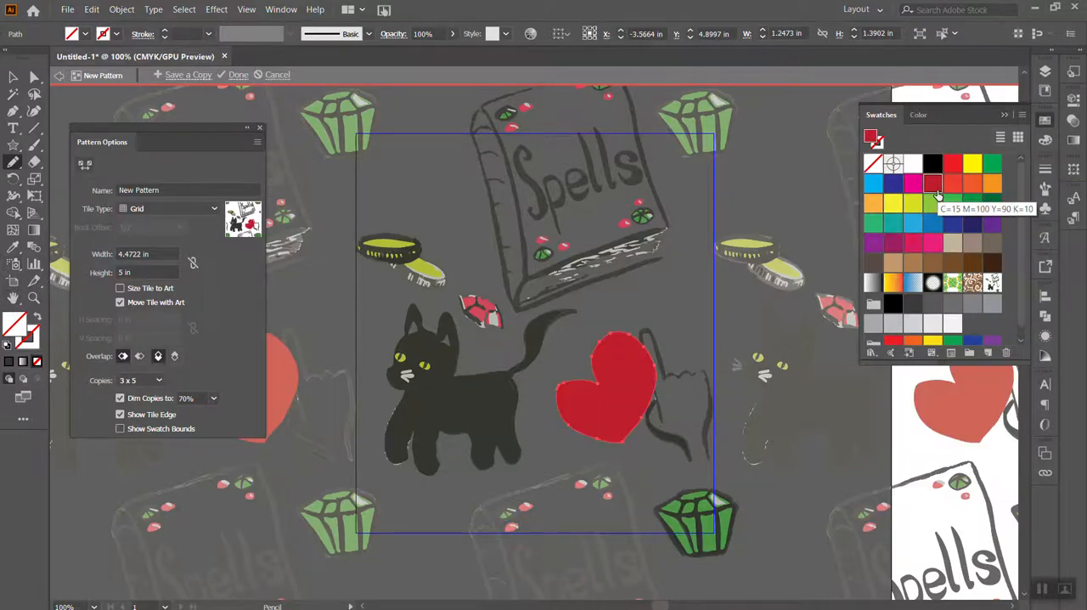
# Delete the red heart from the pattern tile
pyautogui.hotkey('ctrl', '-')
pyautogui.hotkey('ctrl', '-')
pyautogui.hotkey('ctrl', '-')
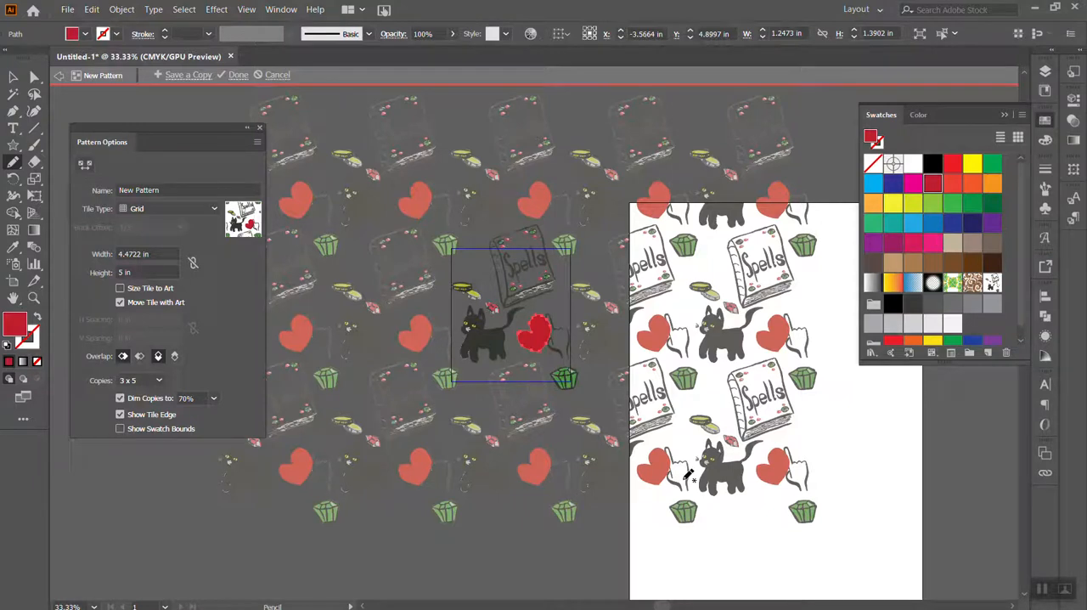
pyautogui.click(15, 78)
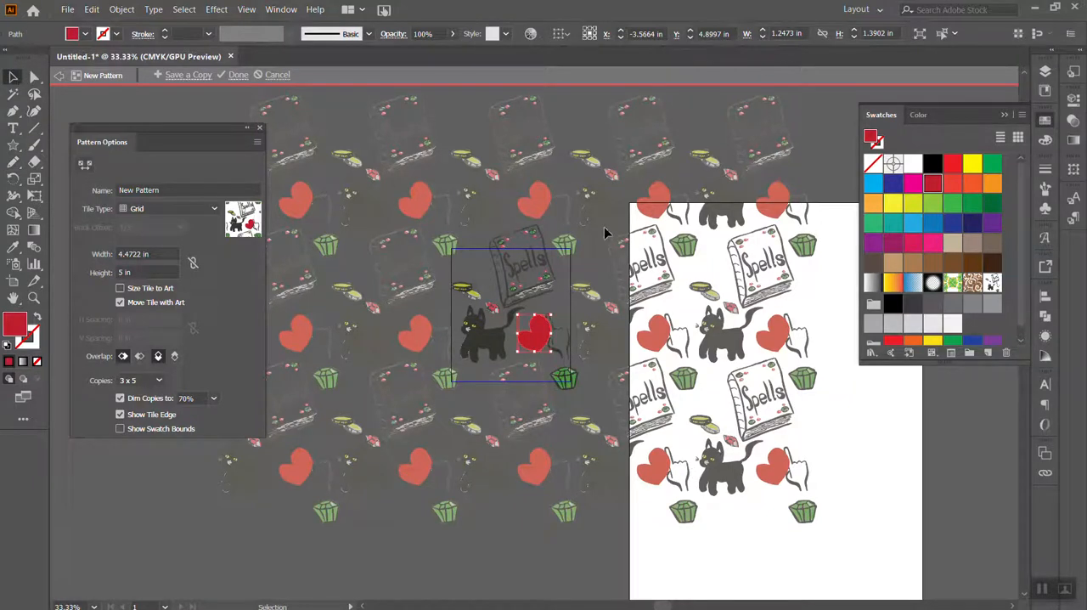
pyautogui.click(588, 300)
pyautogui.click(537, 334)
pyautogui.press('Delete')
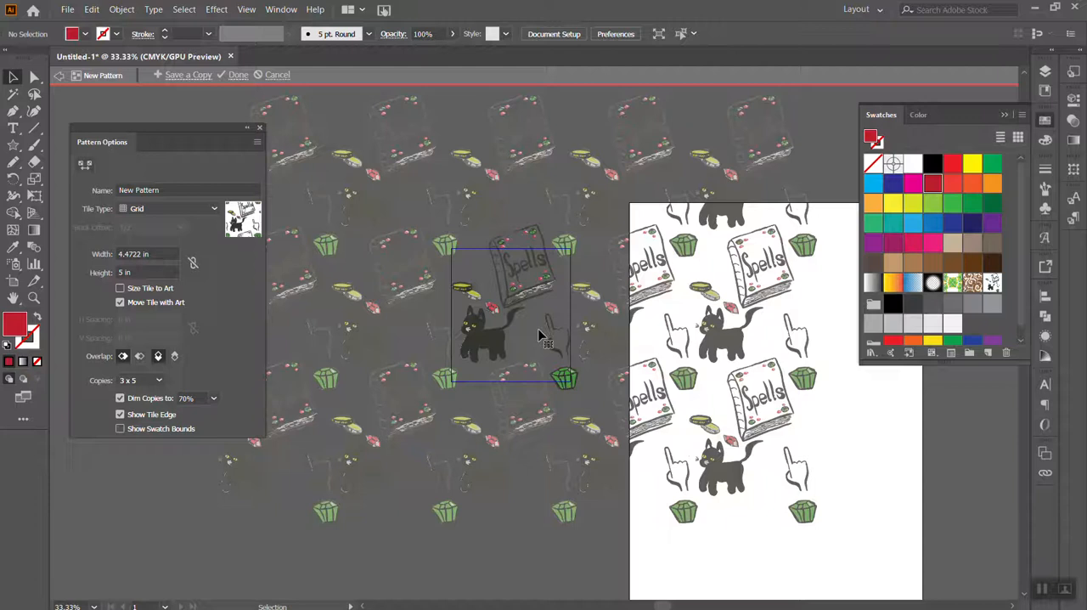
pyautogui.click(484, 338)
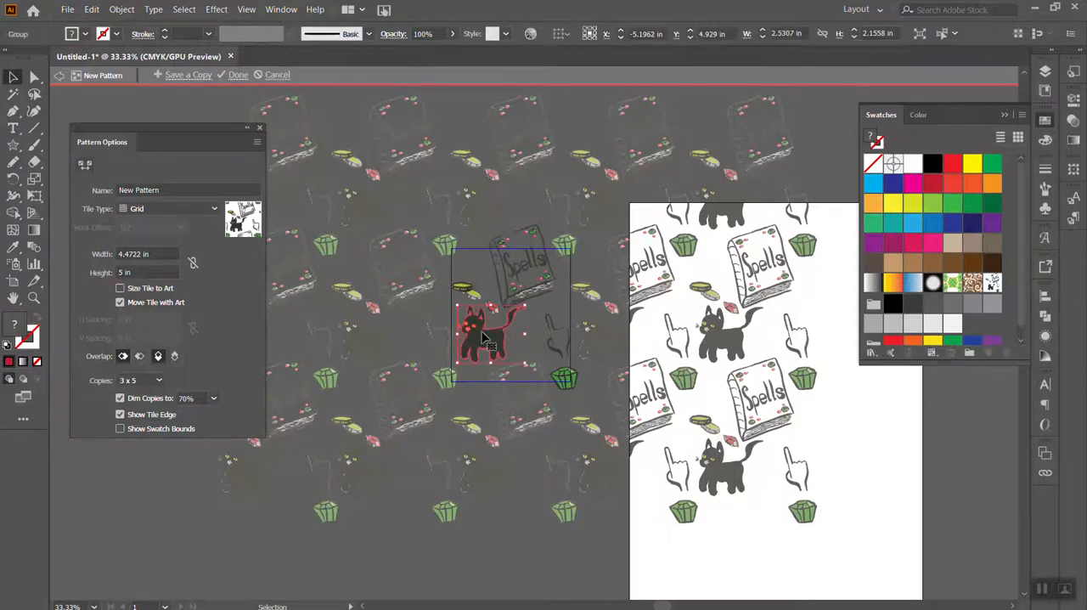
pyautogui.press('a')
pyautogui.hotkey('ctrl', '+')
pyautogui.press('v')
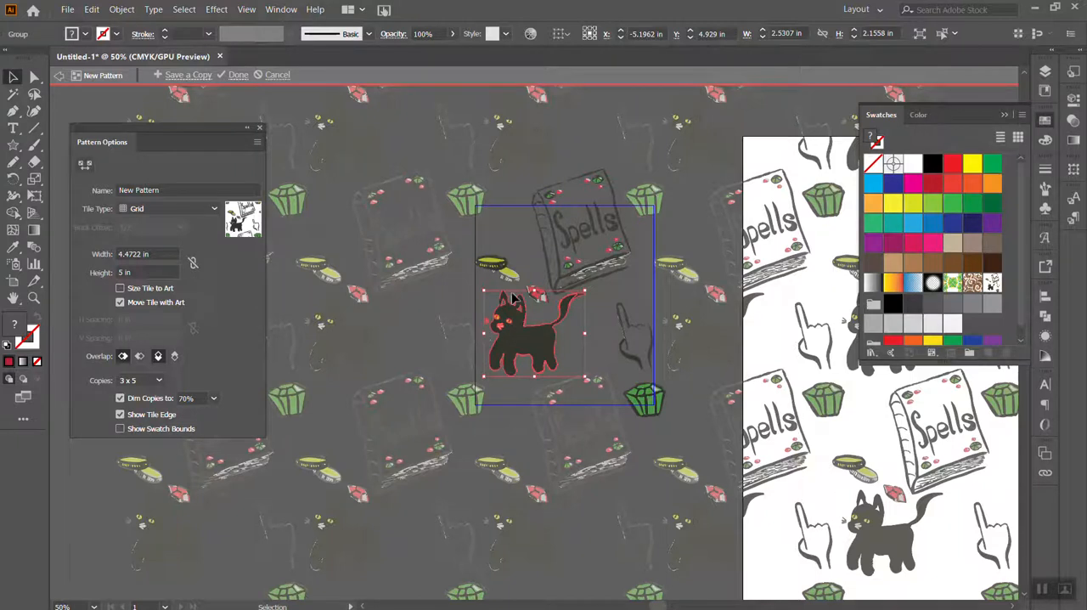
pyautogui.click(497, 264)
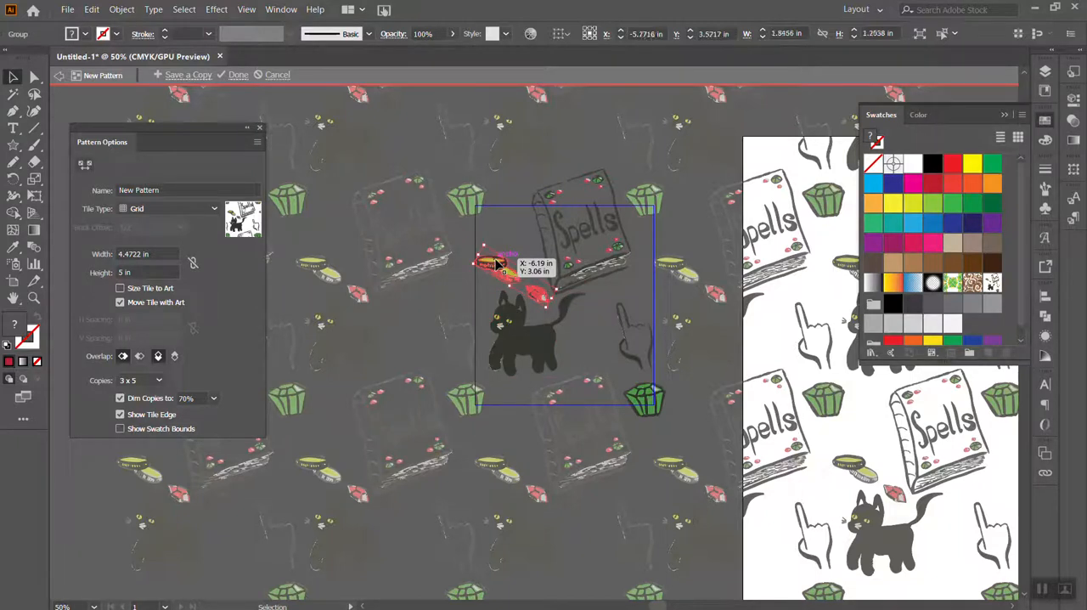
pyautogui.moveTo(445, 178); pyautogui.dragTo(689, 458)
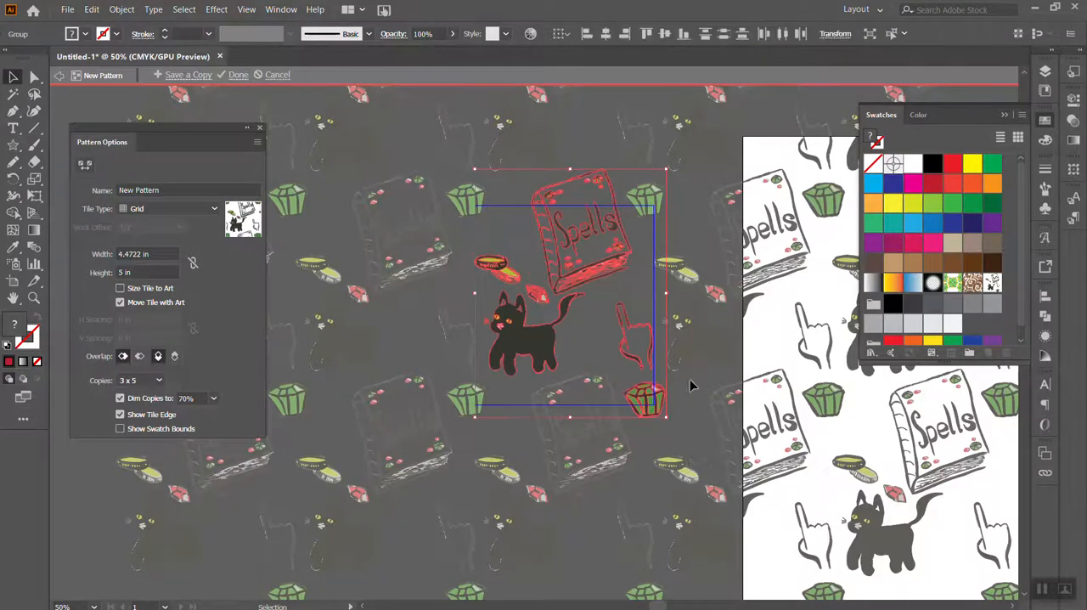
pyautogui.press('a')
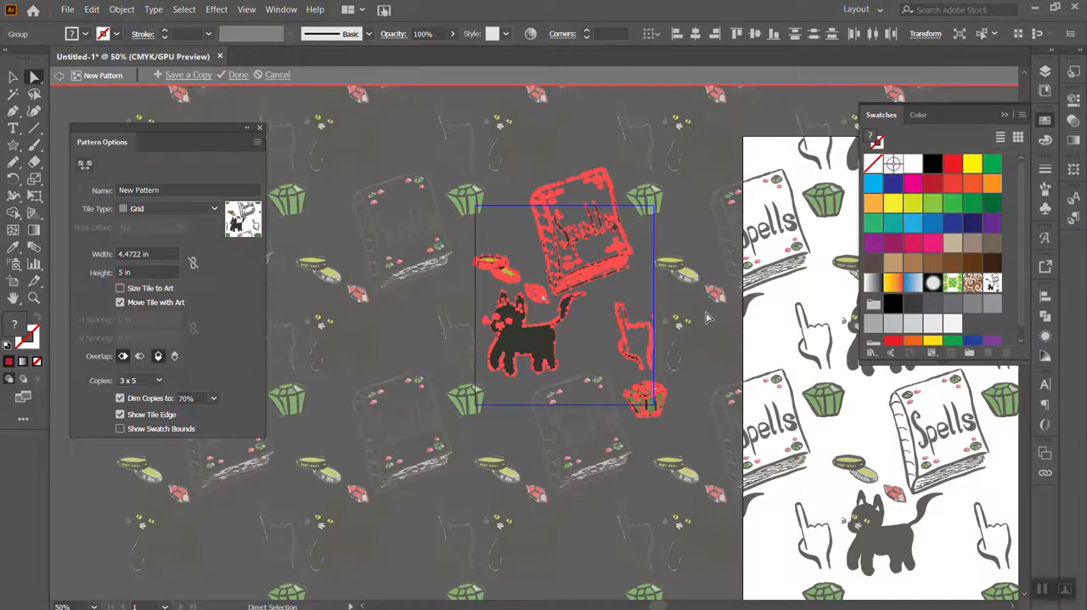
pyautogui.hotkey('ctrl', '-')
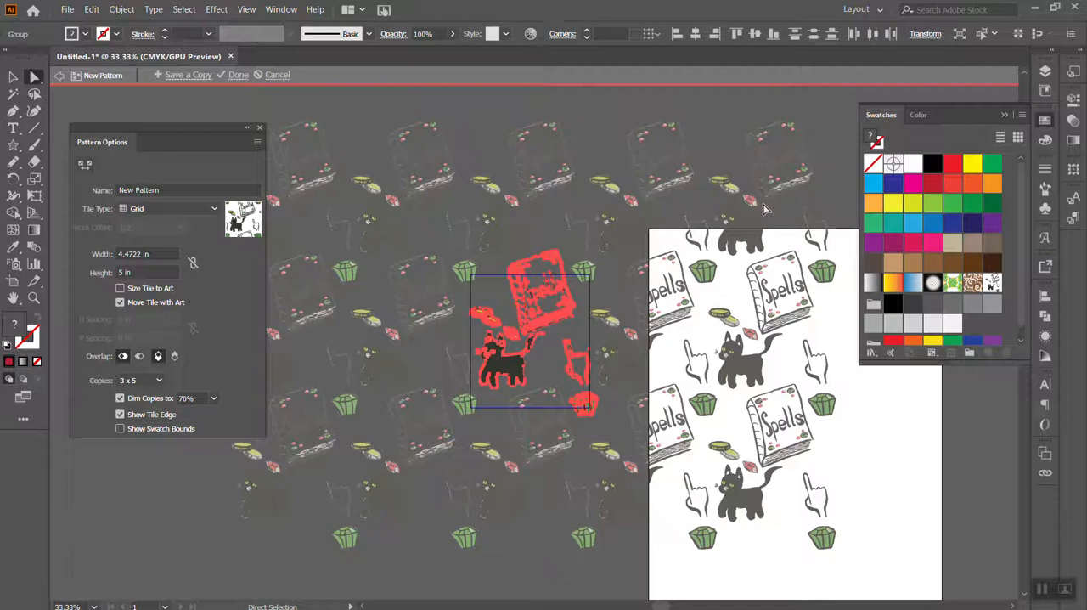
pyautogui.click(630, 334)
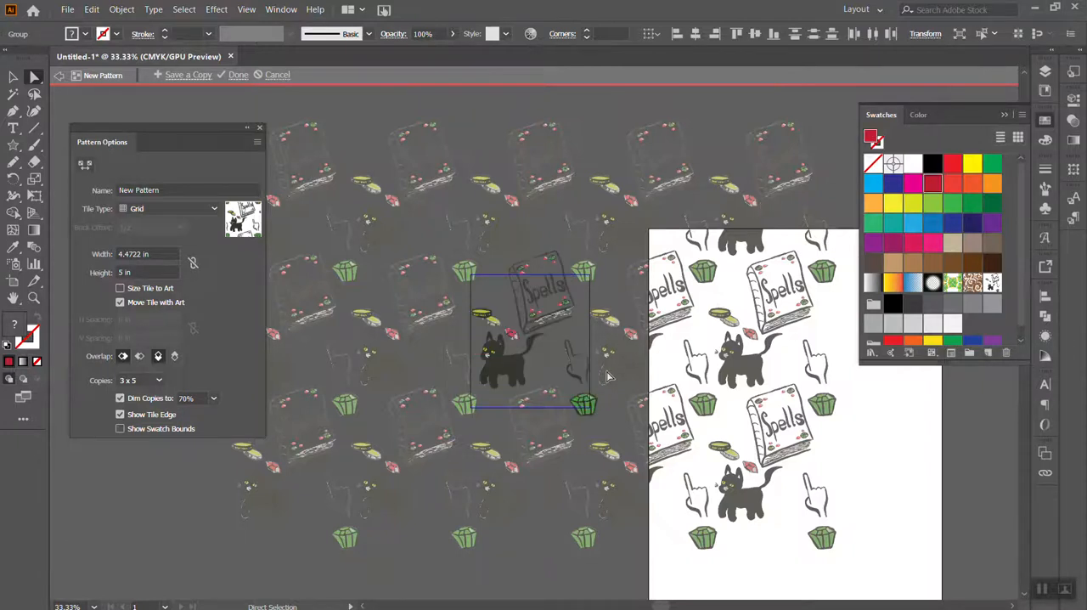
pyautogui.click(585, 408)
pyautogui.click(606, 438)
# Place a rotated copy of the green gem above the coins, beside the Spells book
pyautogui.click(13, 75)
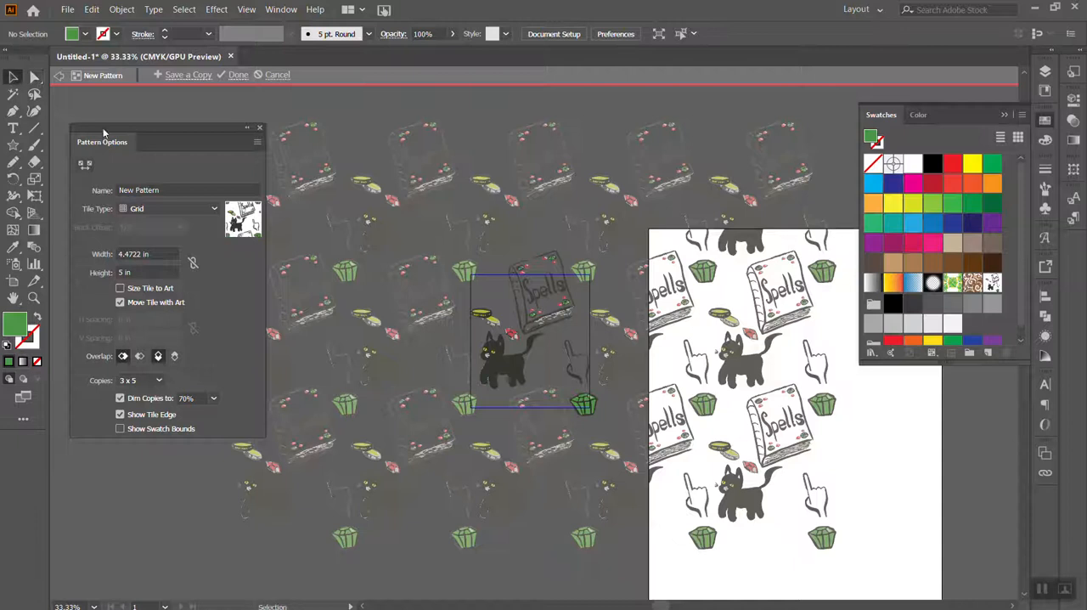
pyautogui.click(589, 408)
pyautogui.moveTo(592, 410); pyautogui.dragTo(531, 310)
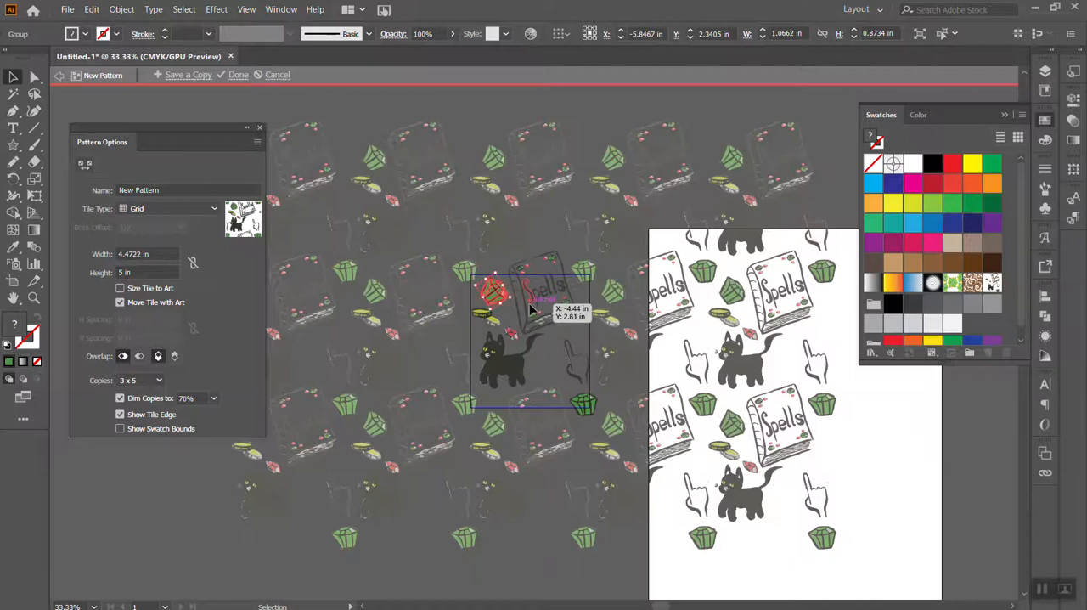
pyautogui.hotkey('ctrl', '+')
pyautogui.hotkey('ctrl', '+')
pyautogui.hotkey('ctrl', '+')
pyautogui.hotkey('ctrl', '+')
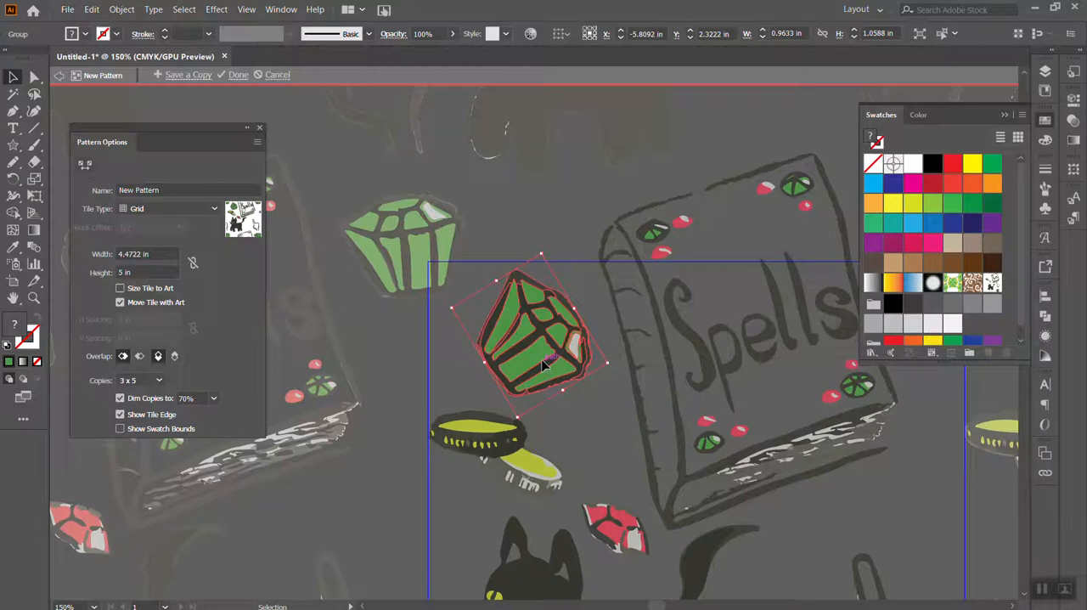
# Recolor the green facets of the rotated gem copy with the dark blue swatch using Direct Selection
pyautogui.click(486, 173)
pyautogui.click(34, 77)
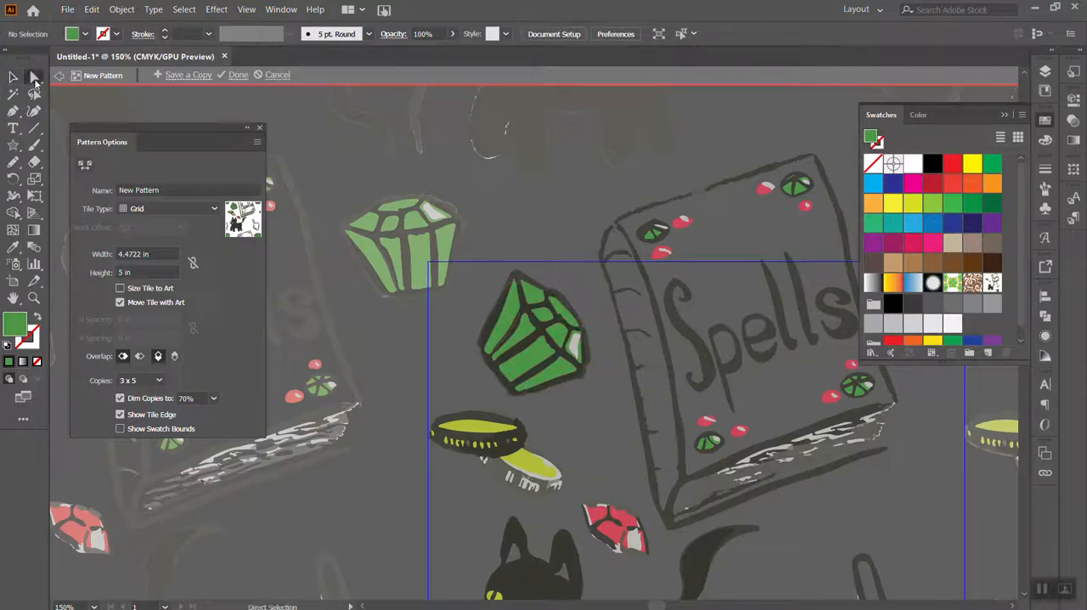
pyautogui.click(524, 360)
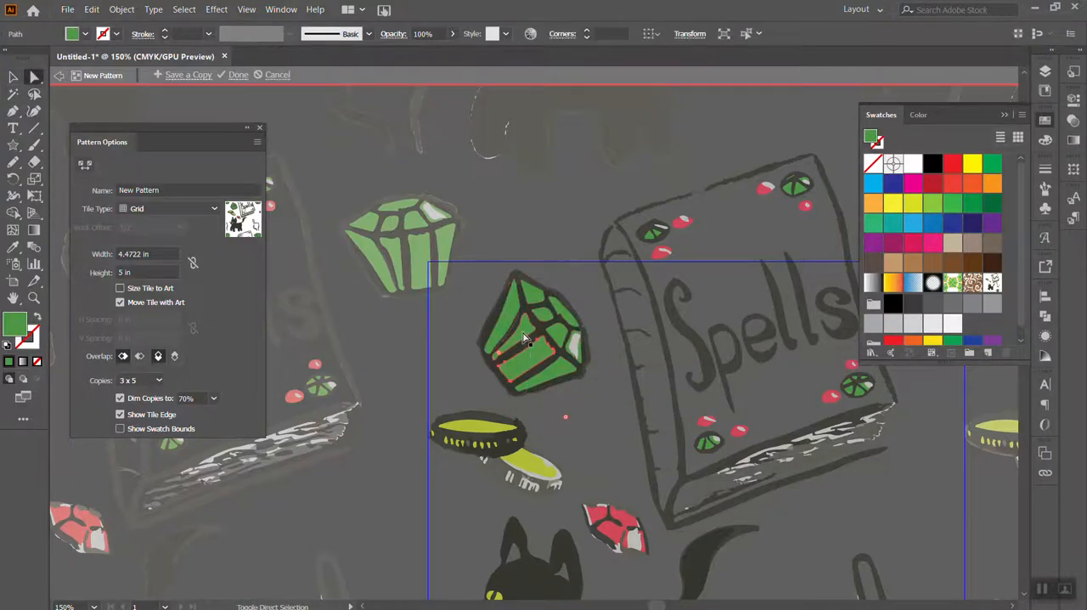
pyautogui.keyDown('shift'); pyautogui.click(512, 315); pyautogui.keyUp('shift')
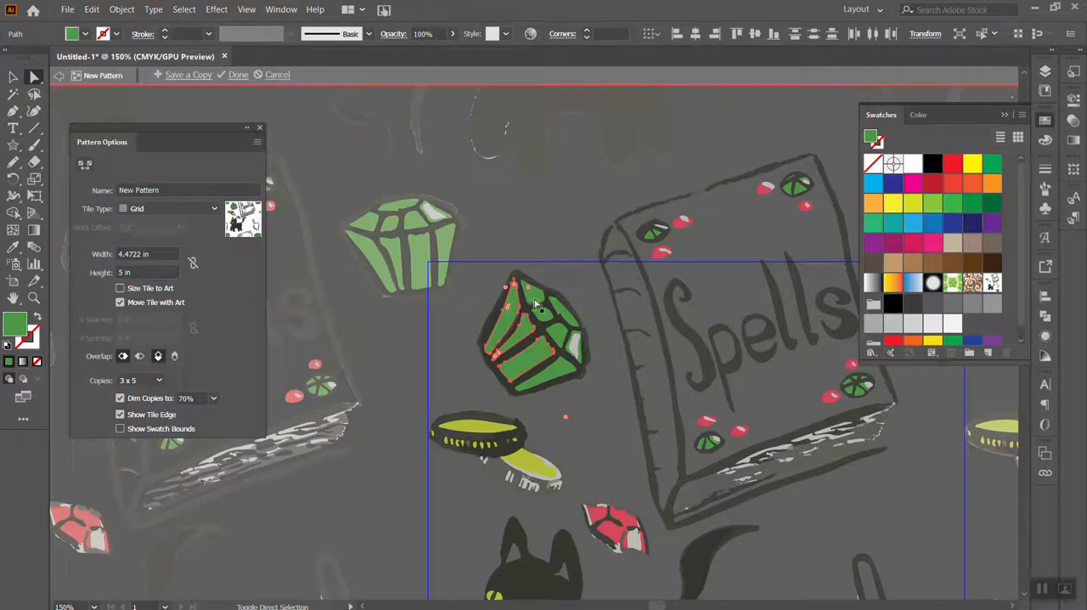
pyautogui.keyDown('shift'); pyautogui.click(566, 324); pyautogui.keyUp('shift')
pyautogui.keyDown('shift'); pyautogui.click(543, 358); pyautogui.keyUp('shift')
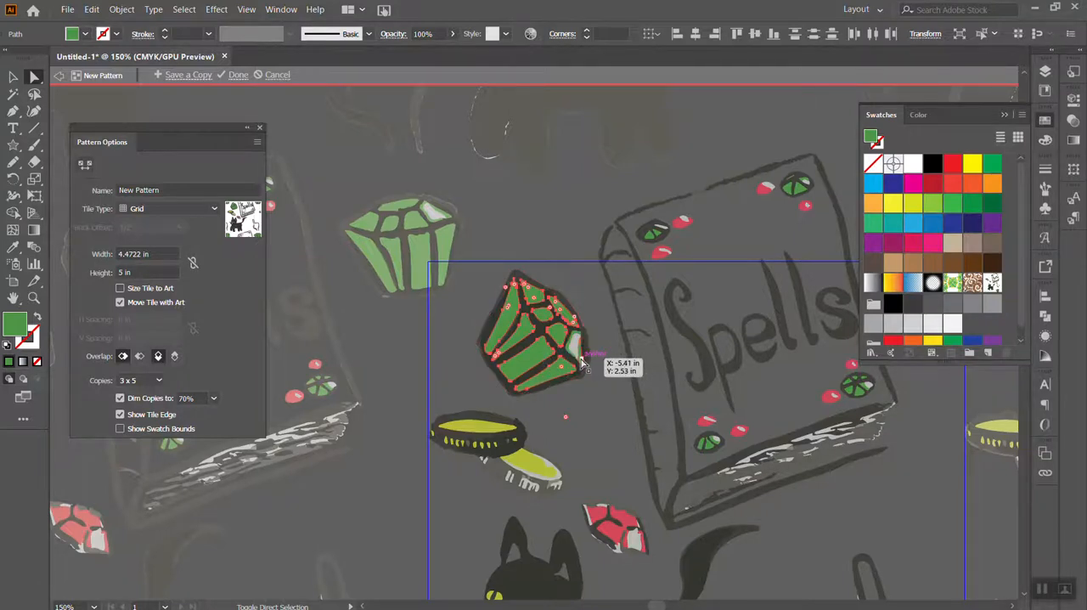
pyautogui.keyDown('shift'); pyautogui.click(581, 360); pyautogui.keyUp('shift')
pyautogui.keyDown('shift'); pyautogui.click(575, 336); pyautogui.keyUp('shift')
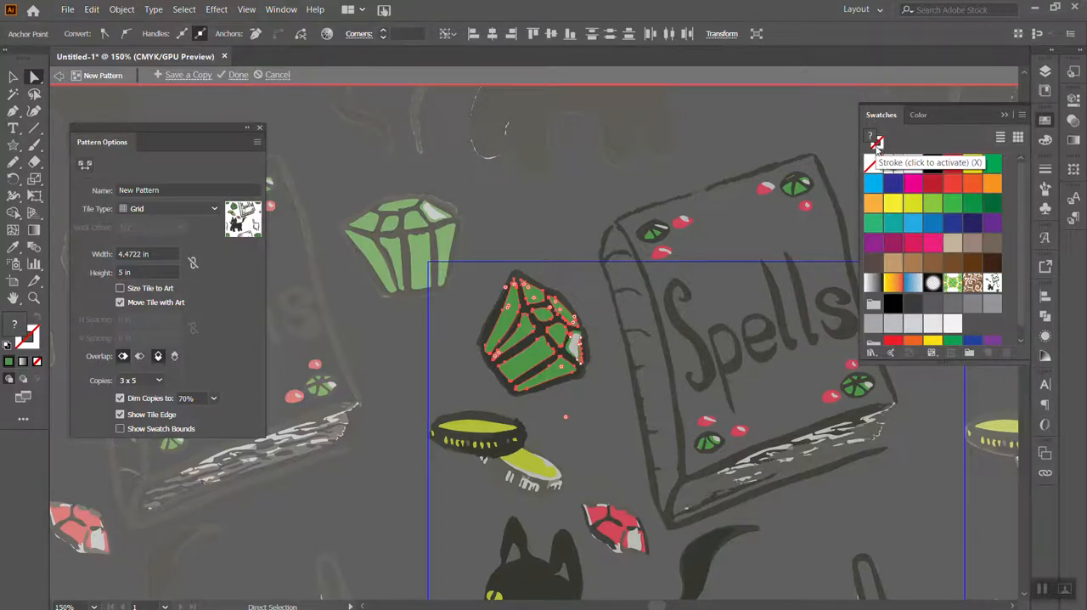
pyautogui.click(954, 229)
pyautogui.click(954, 228)
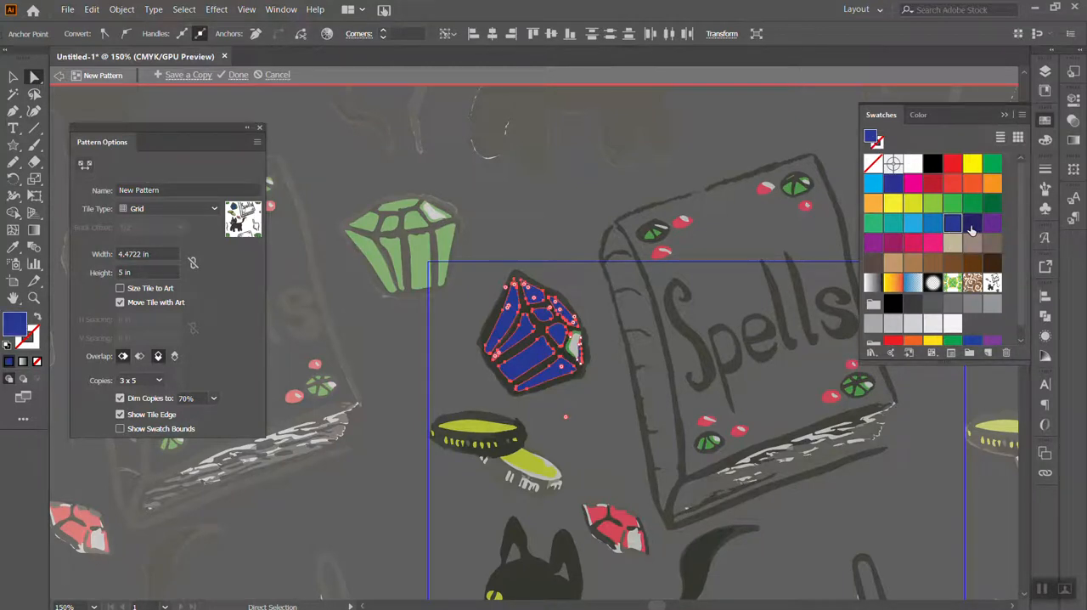
# Fill the remaining green shape around the gem copy's highlight with the same dark blue swatch
pyautogui.click(577, 390)
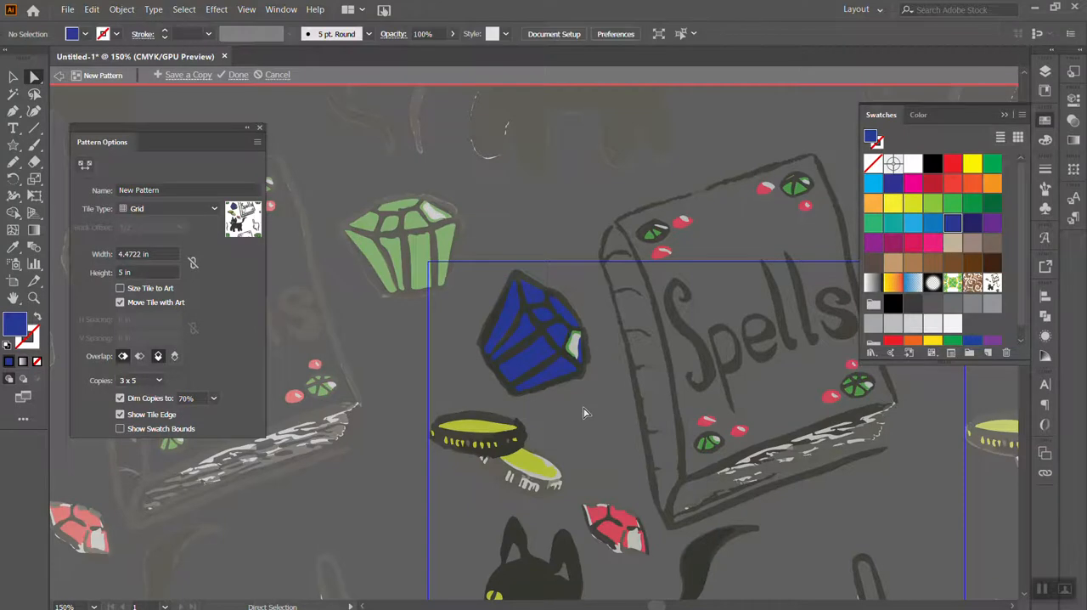
pyautogui.click(574, 343)
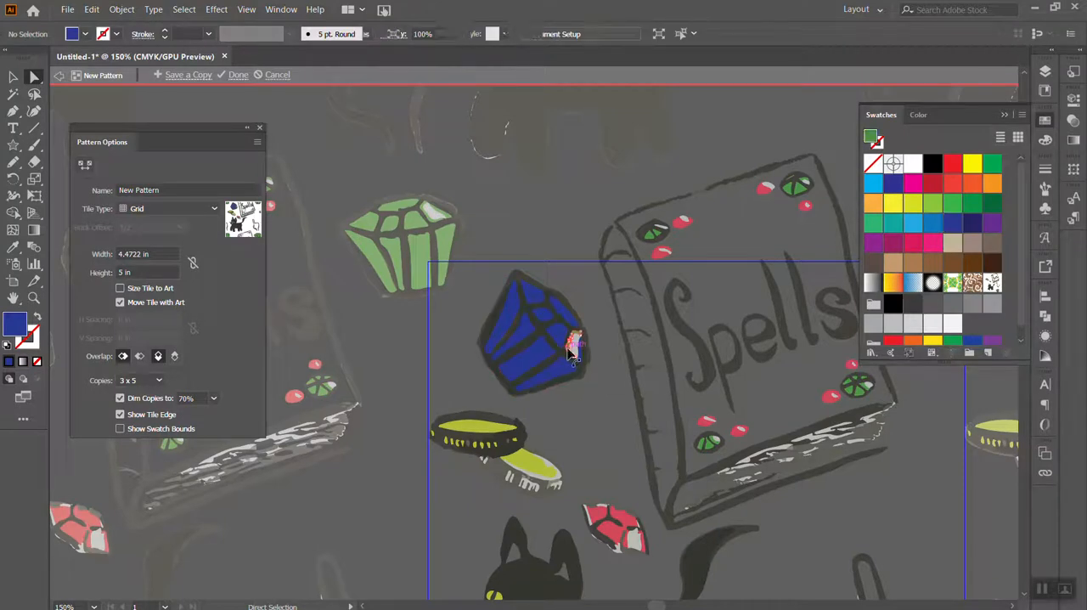
pyautogui.click(953, 223)
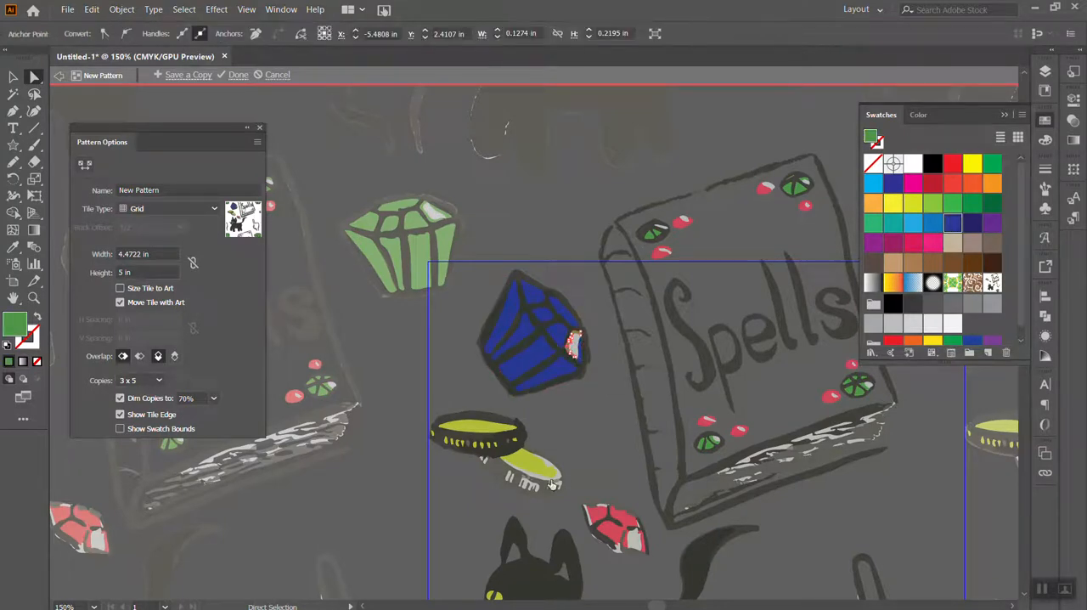
# Recolor every shape sharing the green gem's fill color, including the Spells book's gems, with the light blue swatch
pyautogui.click(591, 433)
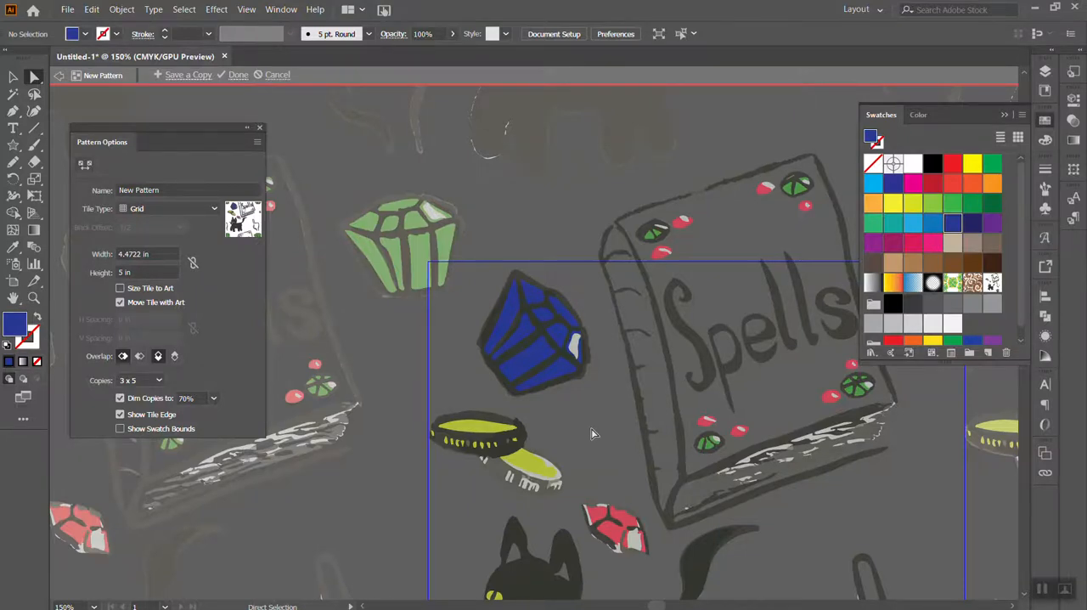
pyautogui.hotkey('ctrl', '-')
pyautogui.hotkey('ctrl', '-')
pyautogui.hotkey('ctrl', '-')
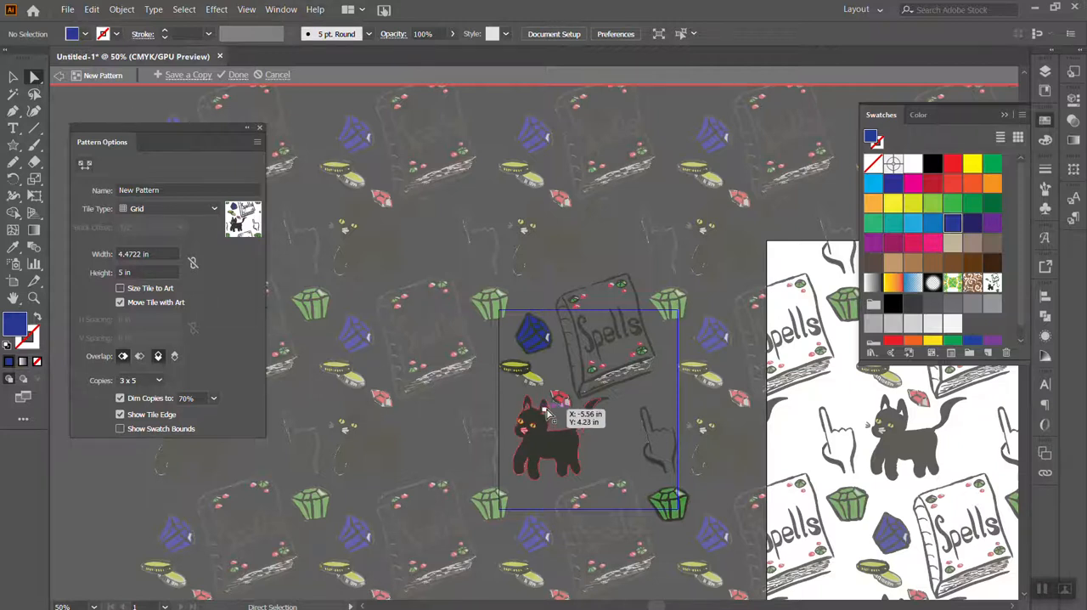
pyautogui.click(658, 509)
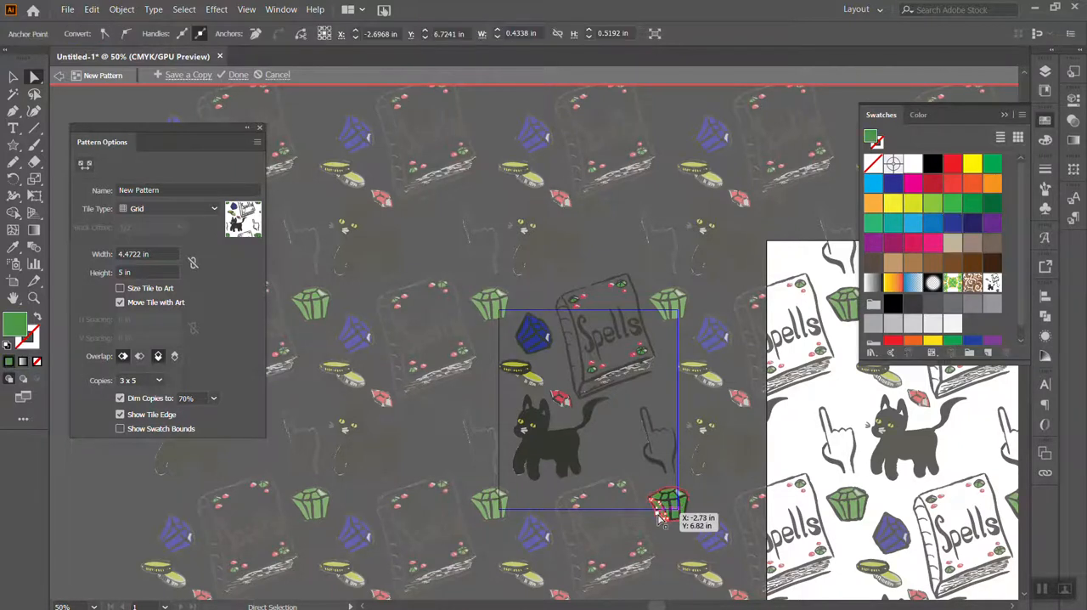
pyautogui.click(185, 9)
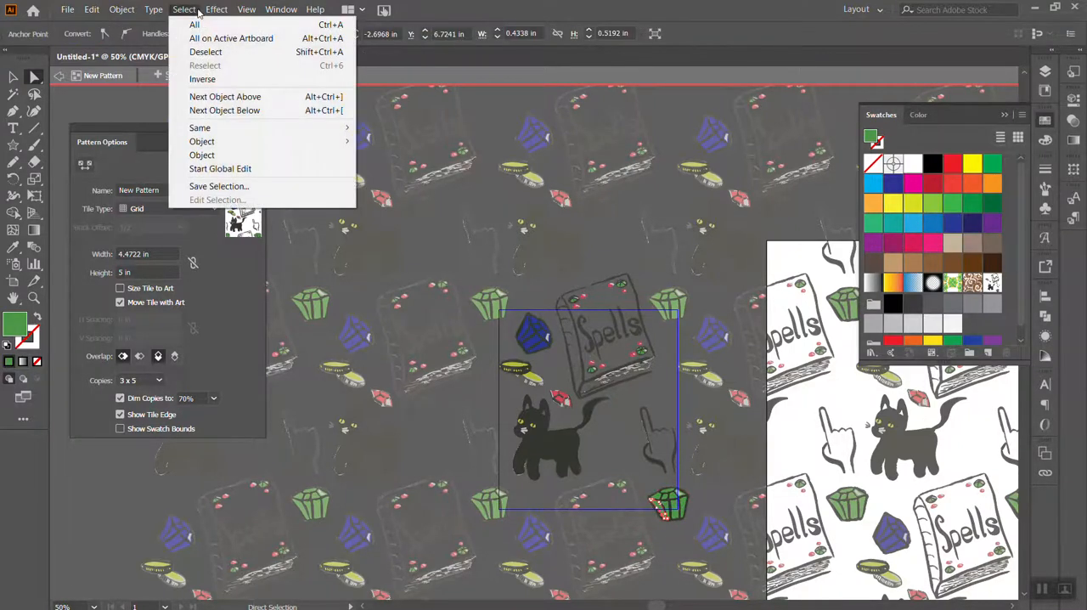
pyautogui.moveTo(267, 129)
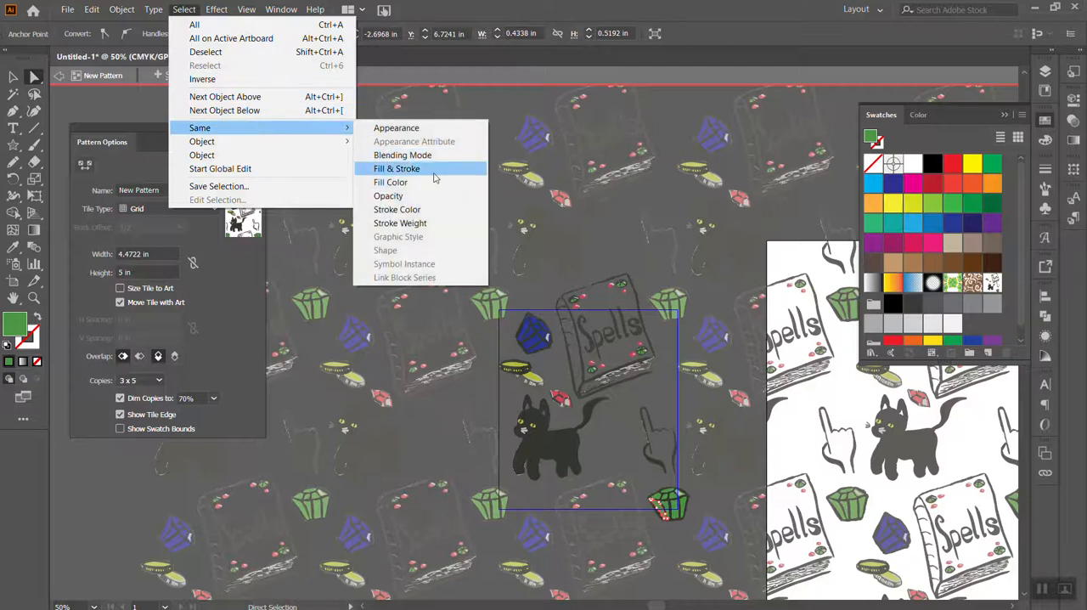
pyautogui.click(440, 182)
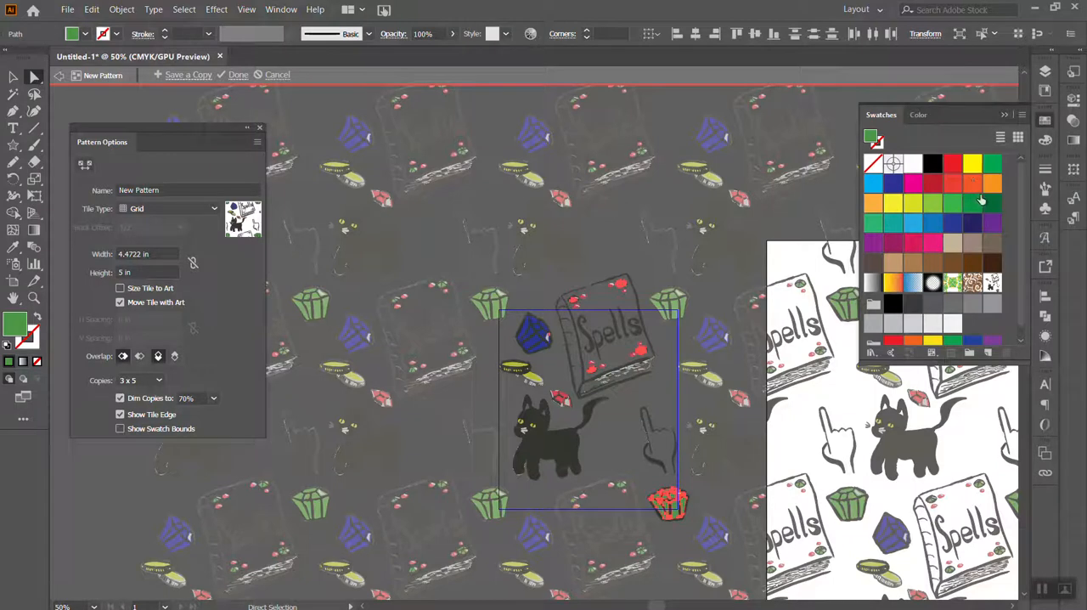
pyautogui.click(909, 223)
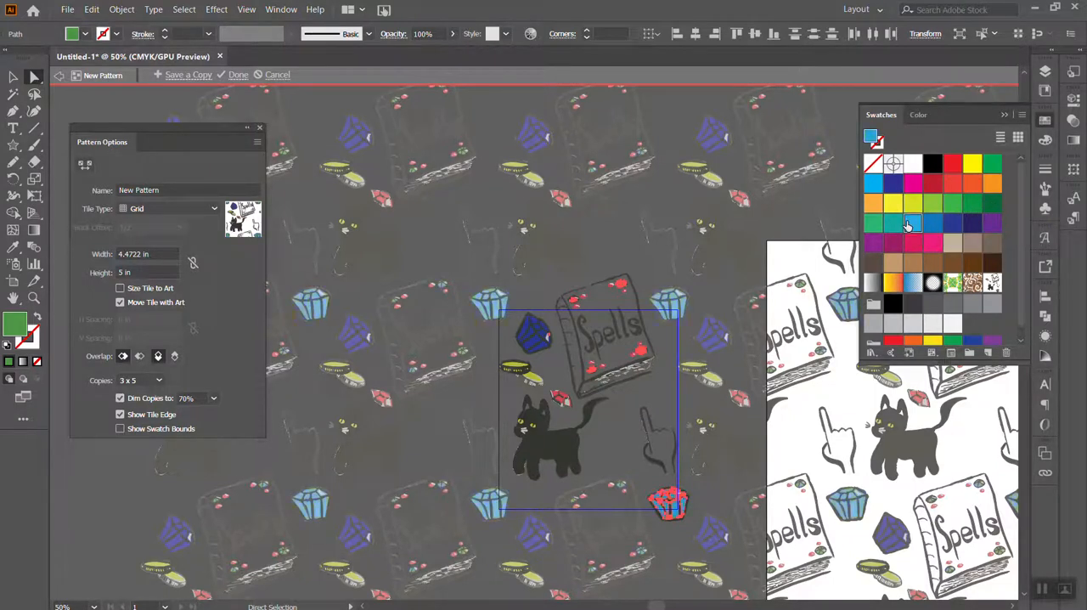
pyautogui.click(13, 77)
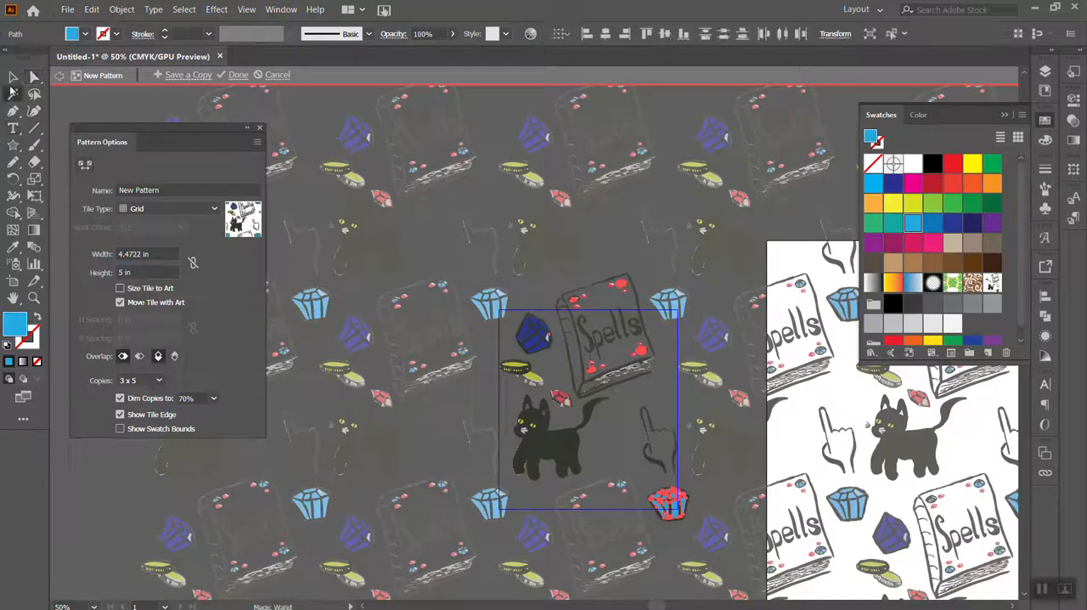
pyautogui.click(789, 415)
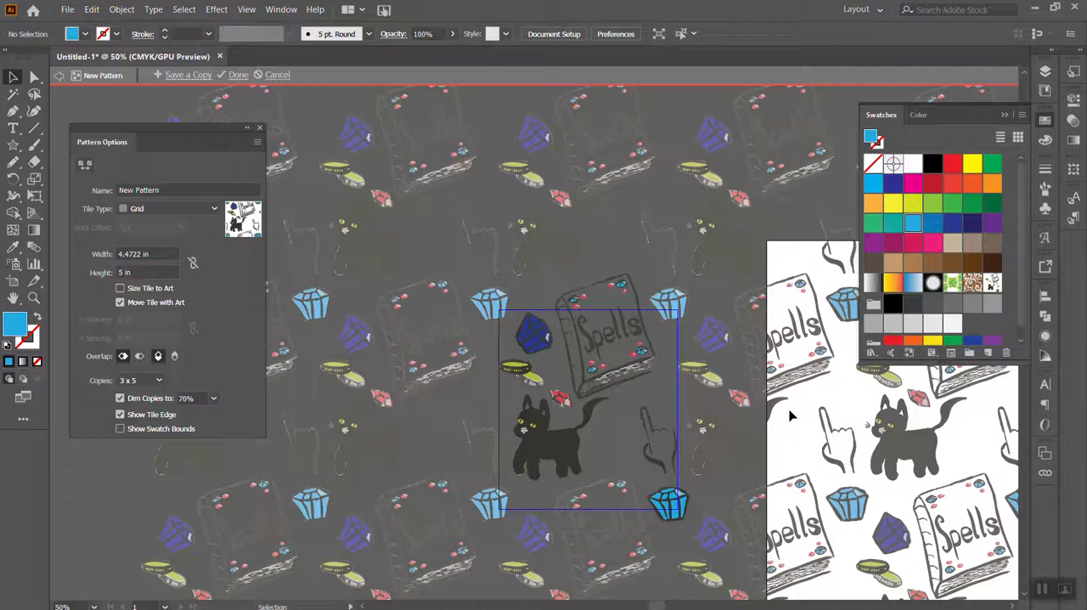
# Fit the pointing hand closer to the cat at about 1.20 × 2.15 in and set the pattern tile width to 4 in
pyautogui.click(653, 459)
pyautogui.moveTo(654, 463)
pyautogui.mouseDown()
pyautogui.moveTo(646, 449)
pyautogui.moveTo(623, 455)
pyautogui.mouseUp()
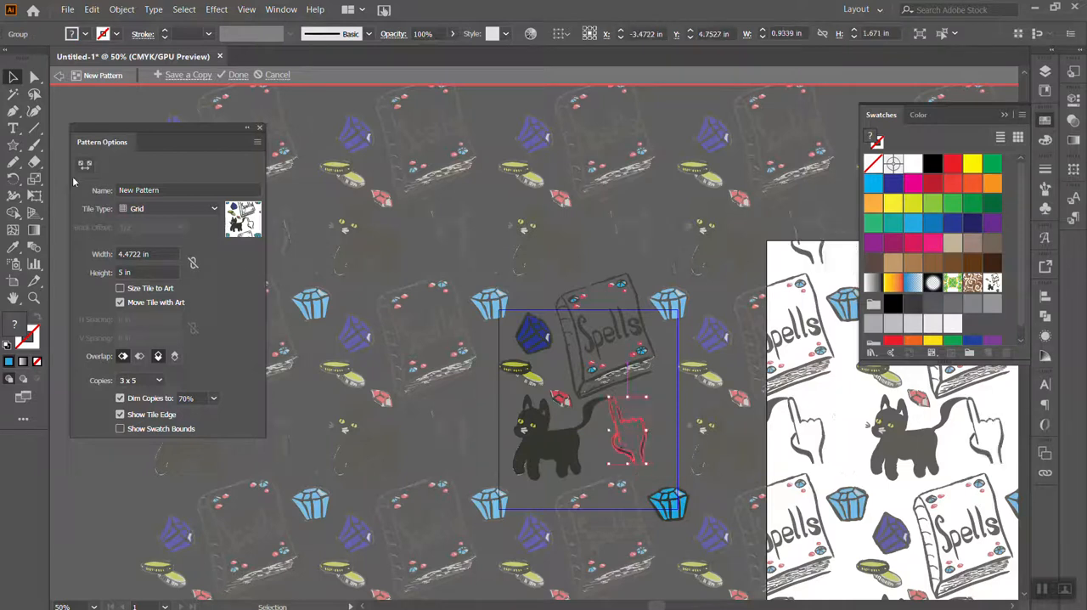
pyautogui.click(155, 253)
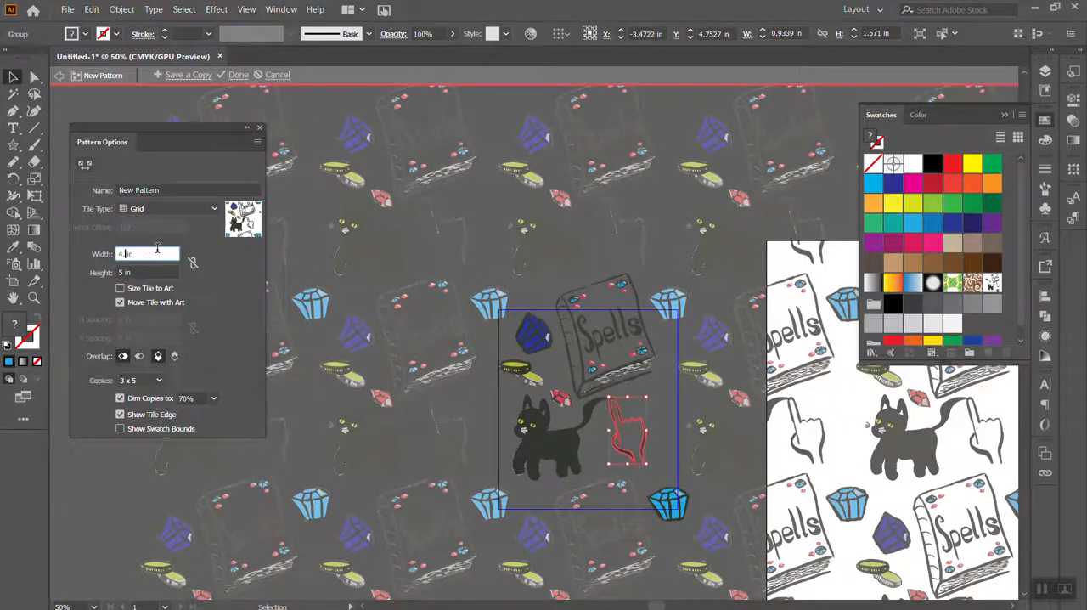
pyautogui.press('Return')
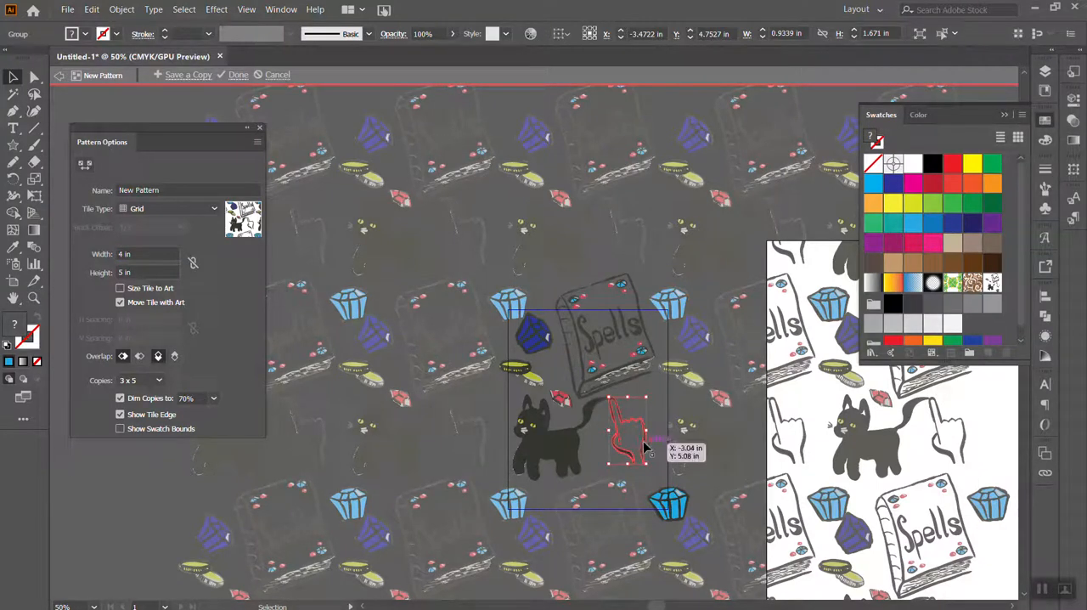
pyautogui.moveTo(645, 449)
pyautogui.mouseDown()
pyautogui.moveTo(658, 438)
pyautogui.moveTo(673, 472)
pyautogui.moveTo(661, 463)
pyautogui.mouseUp()
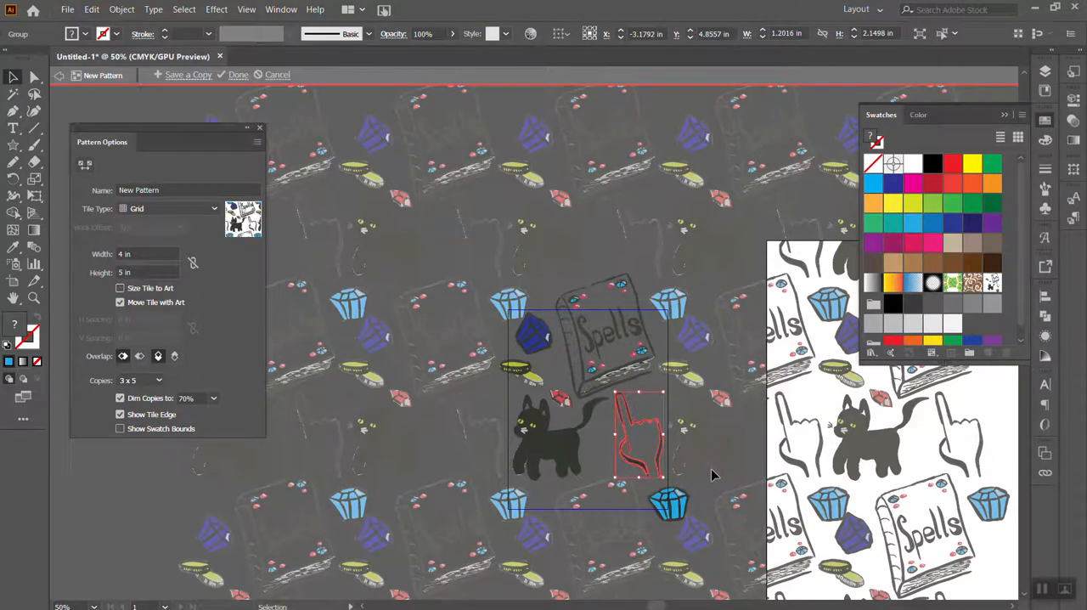
# Try tilting the pointing hand clockwise beside the cat's tail
pyautogui.moveTo(667, 389); pyautogui.dragTo(690, 420)
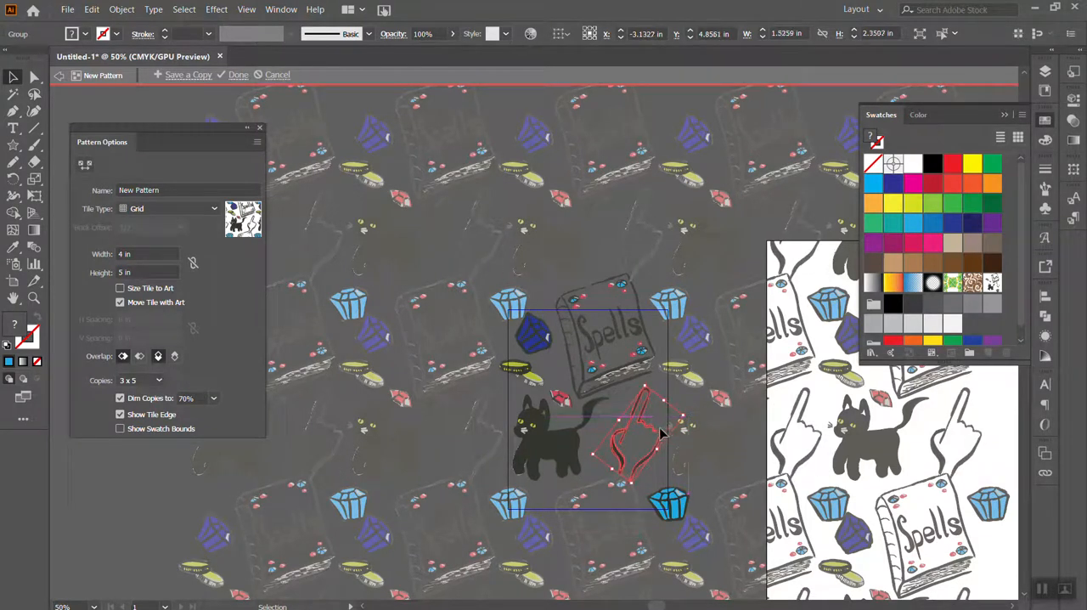
pyautogui.click(688, 421)
pyautogui.press('a')
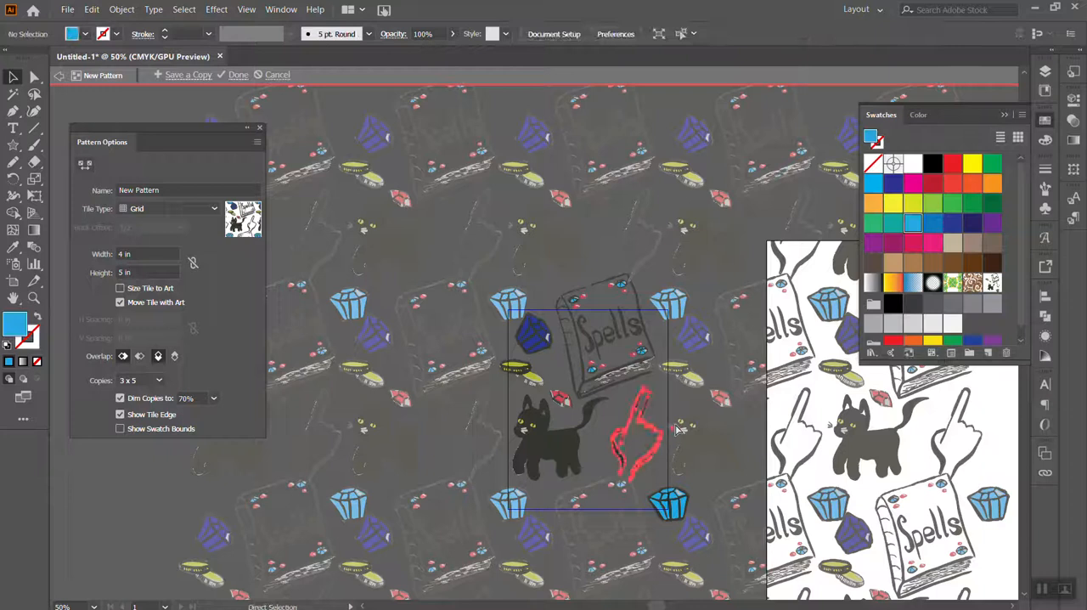
pyautogui.click(664, 469)
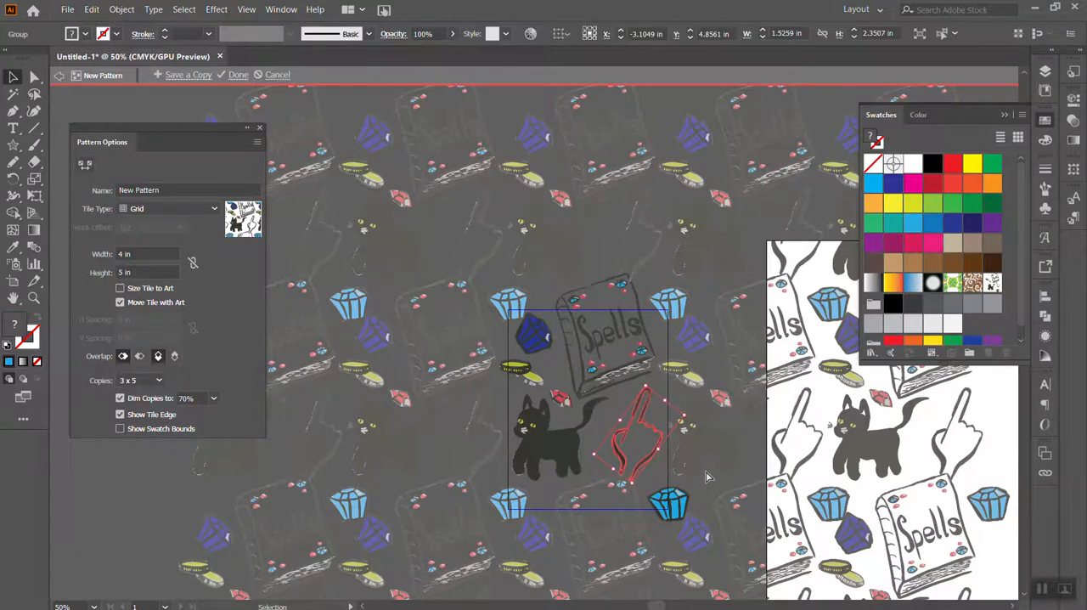
pyautogui.click(706, 473)
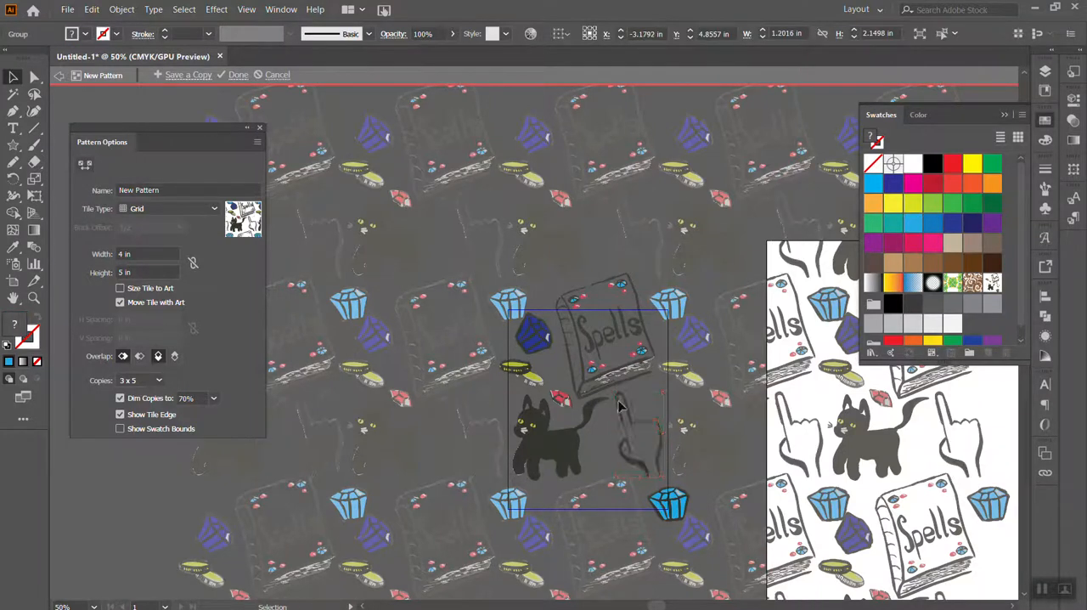
pyautogui.press('v')
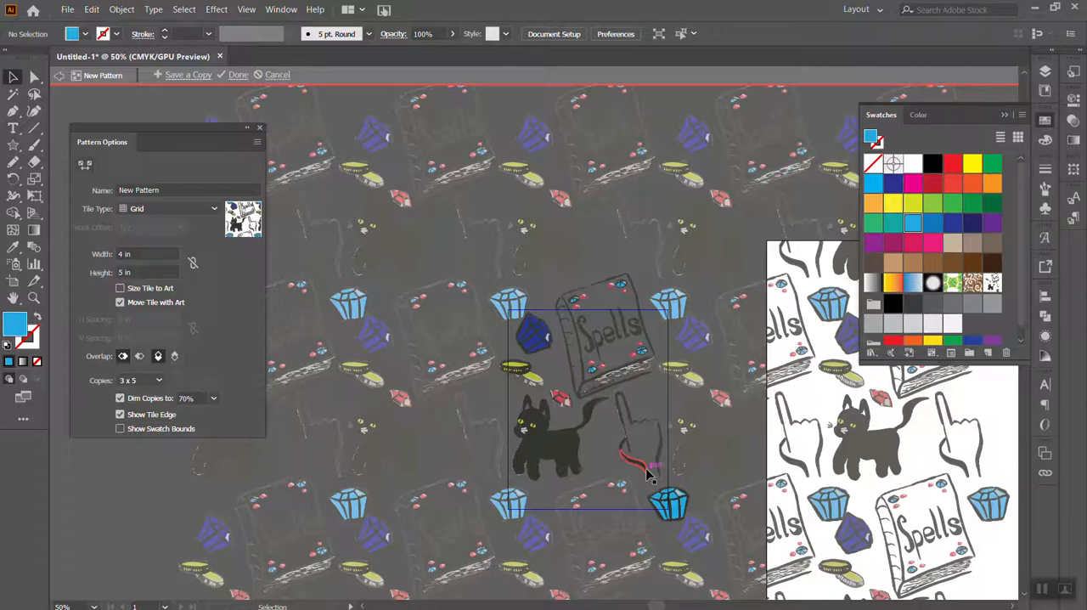
# Finish editing the pattern and return to the document artwork
pyautogui.click(238, 75)
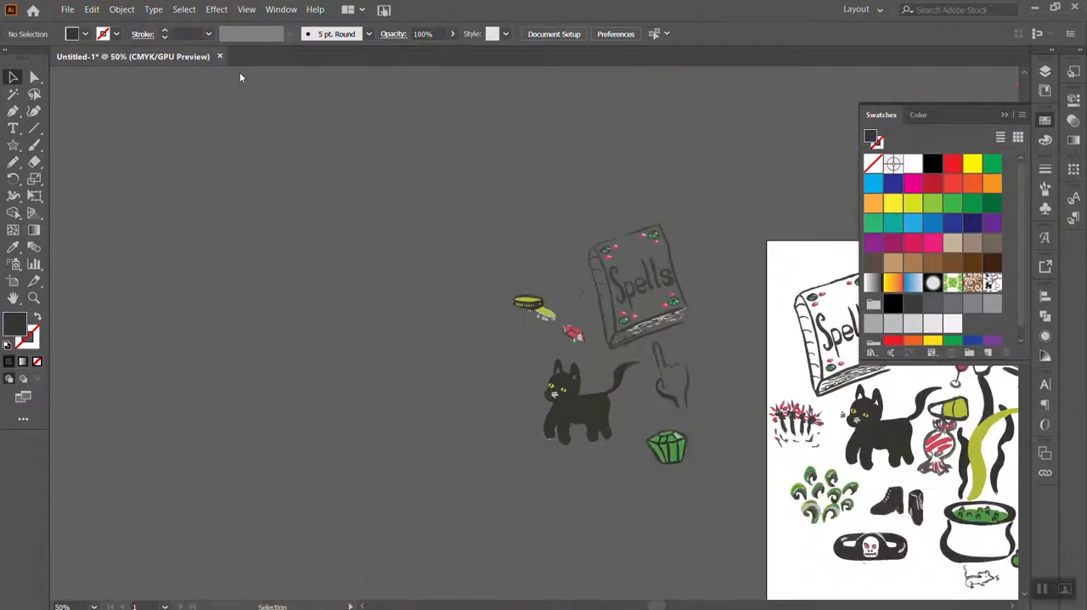
pyautogui.hotkey('ctrl', '-')
pyautogui.hotkey('ctrl', '-')
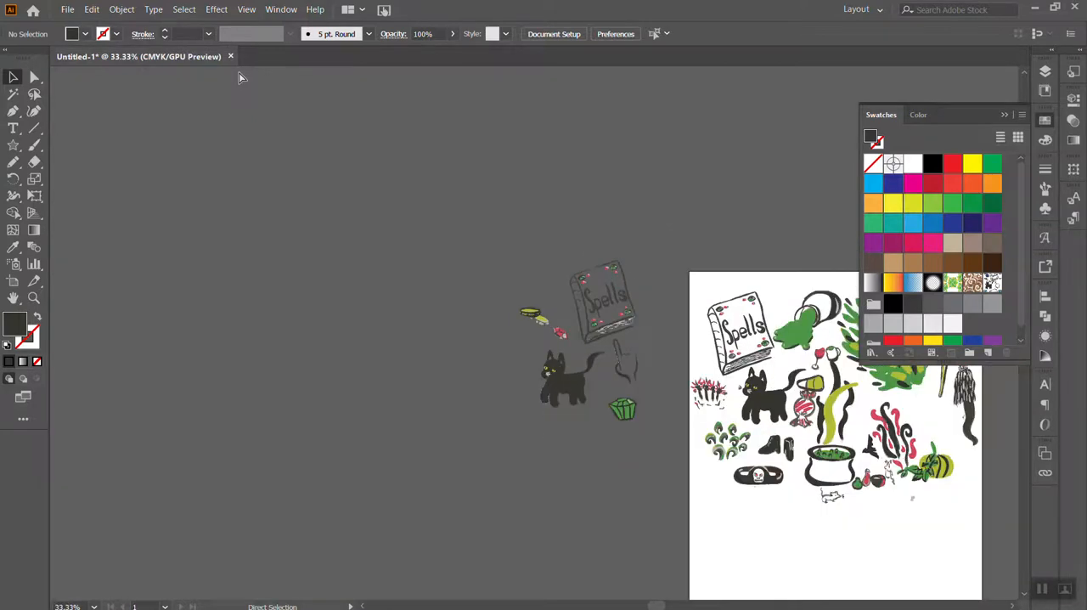
pyautogui.hotkey('ctrl', '+')
# Move all of the original artwork together off the artboard, above and to the left of the page
pyautogui.hotkey('ctrl', 'a')
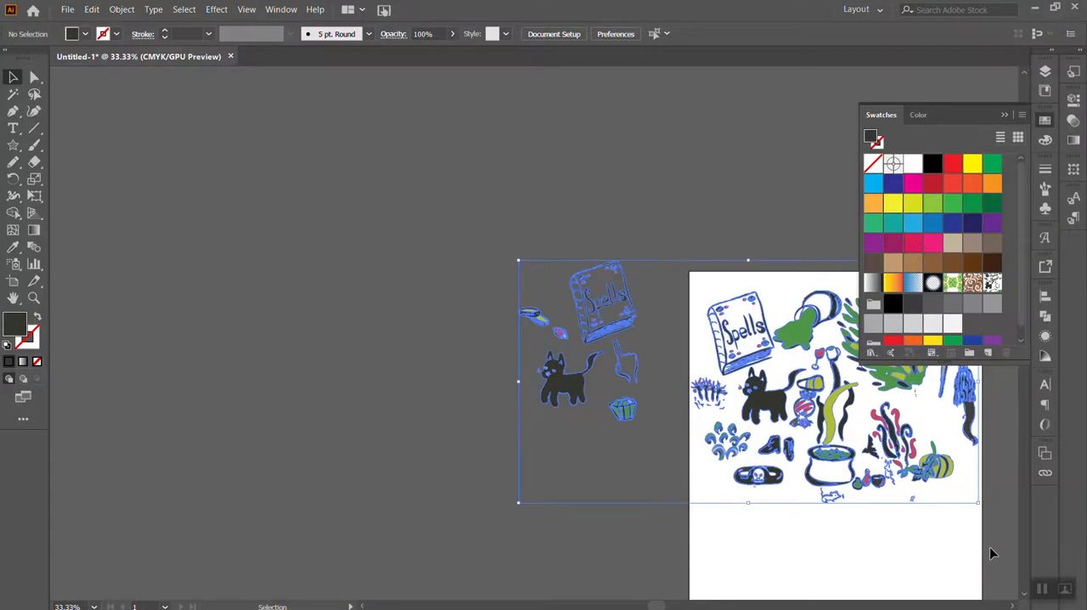
pyautogui.hscroll(-5, 765, 450)
pyautogui.hscroll(14, 765, 450)
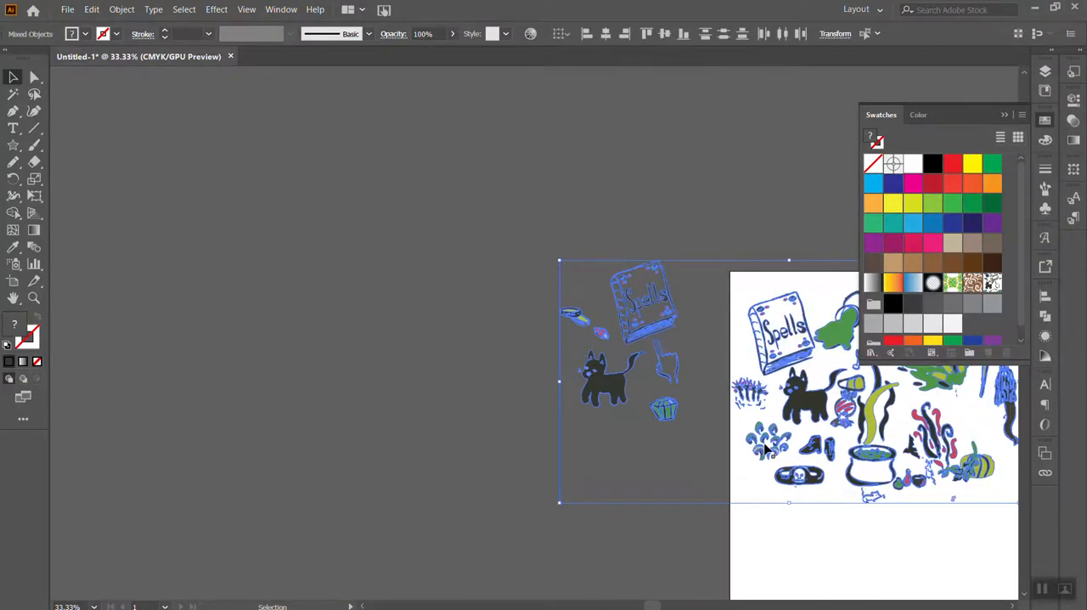
pyautogui.hscroll(10, 763, 443)
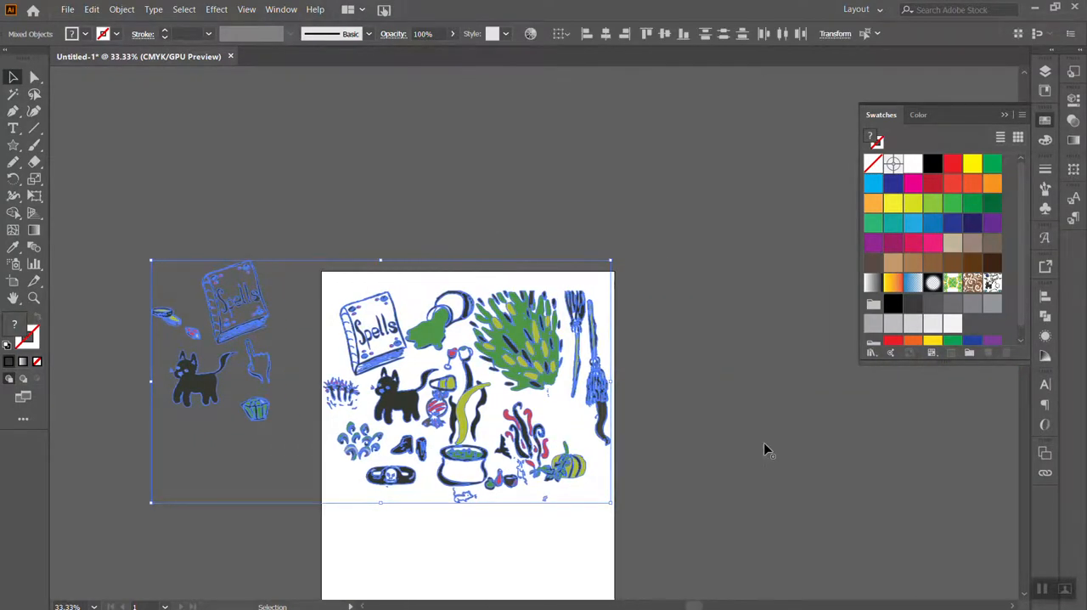
pyautogui.click(763, 442)
pyautogui.scroll(-5, 172, 177)
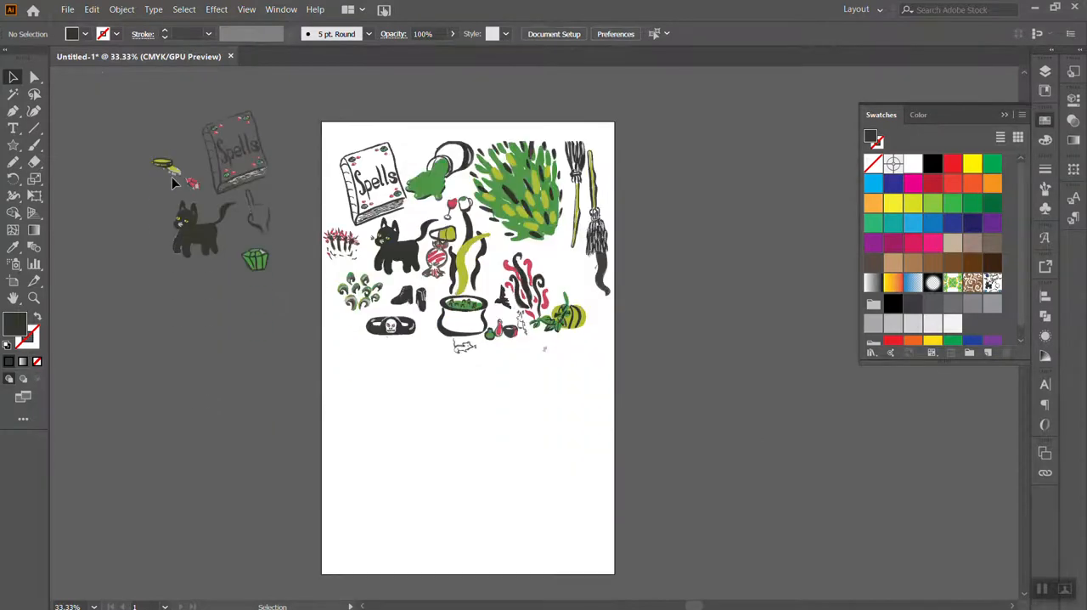
pyautogui.scroll(2, 171, 180)
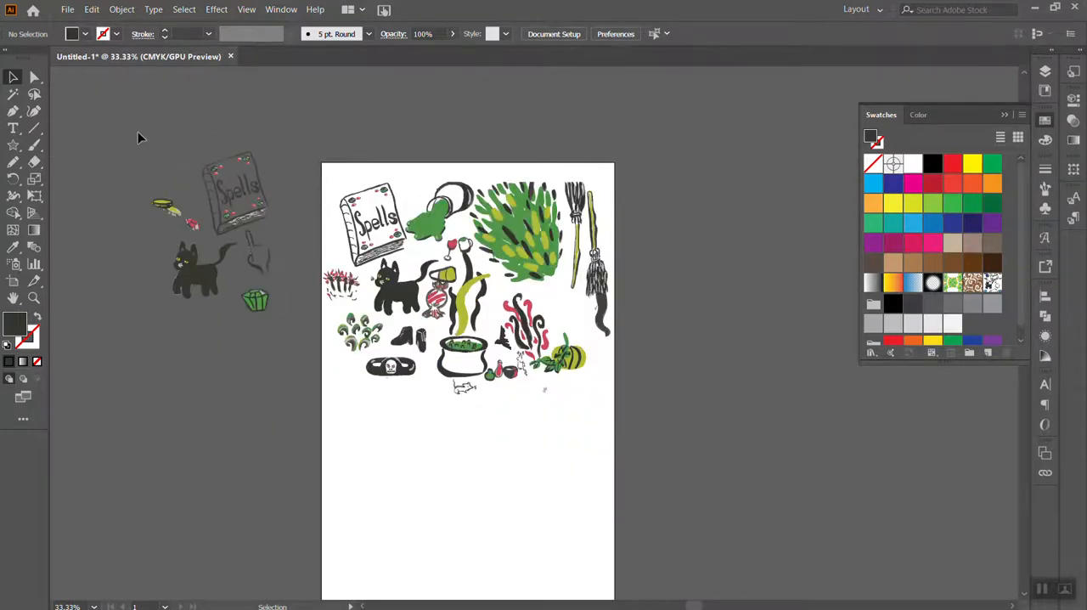
pyautogui.hotkey('ctrl', 'a')
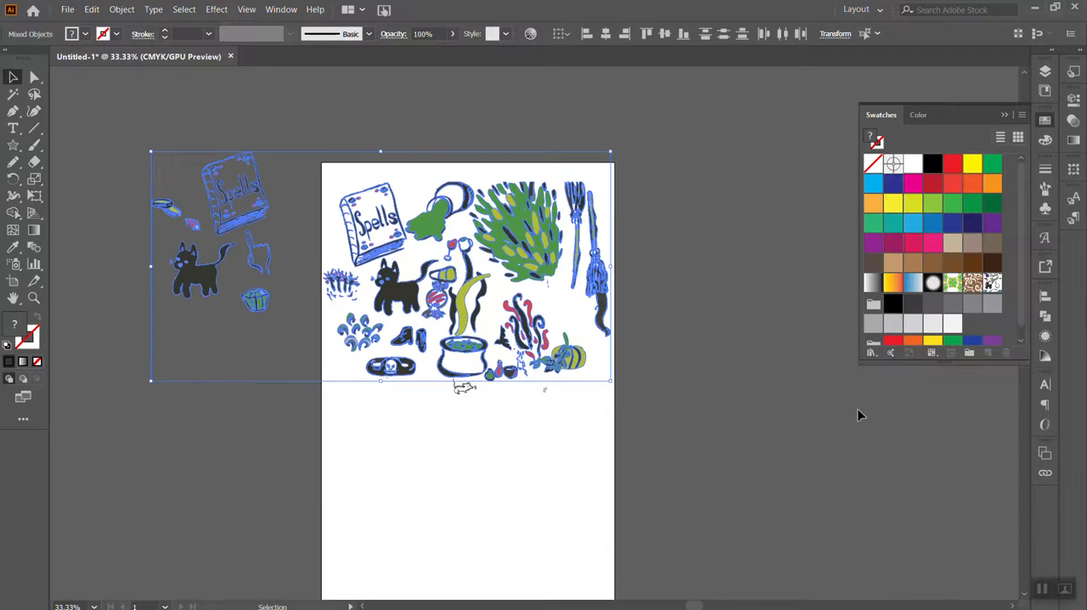
pyautogui.click(742, 411)
pyautogui.scroll(3, 162, 101)
pyautogui.hotkey('ctrl', 'a')
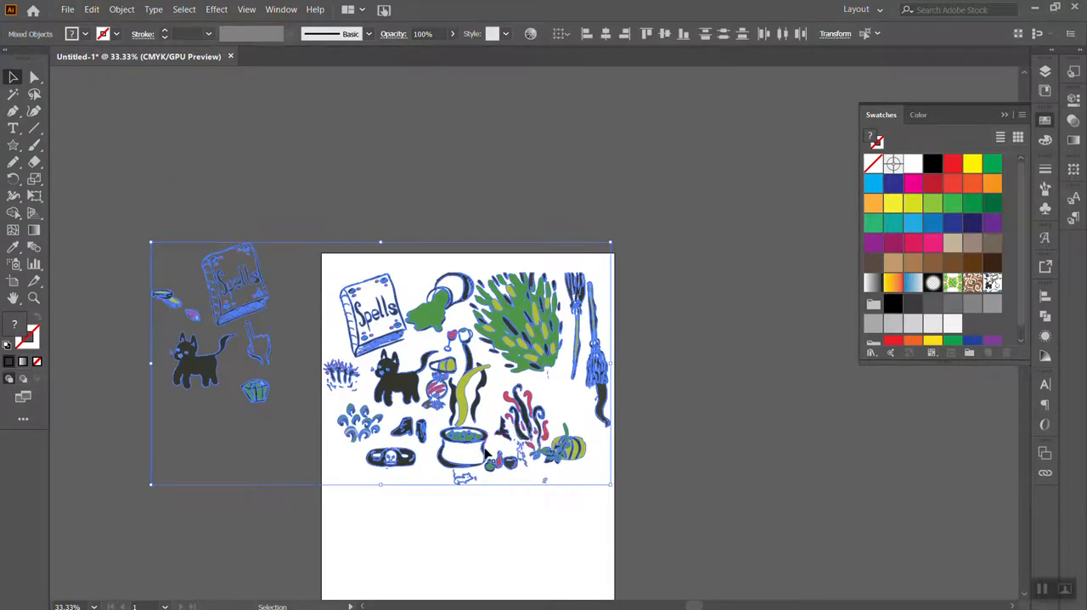
pyautogui.moveTo(487, 454); pyautogui.dragTo(326, 192)
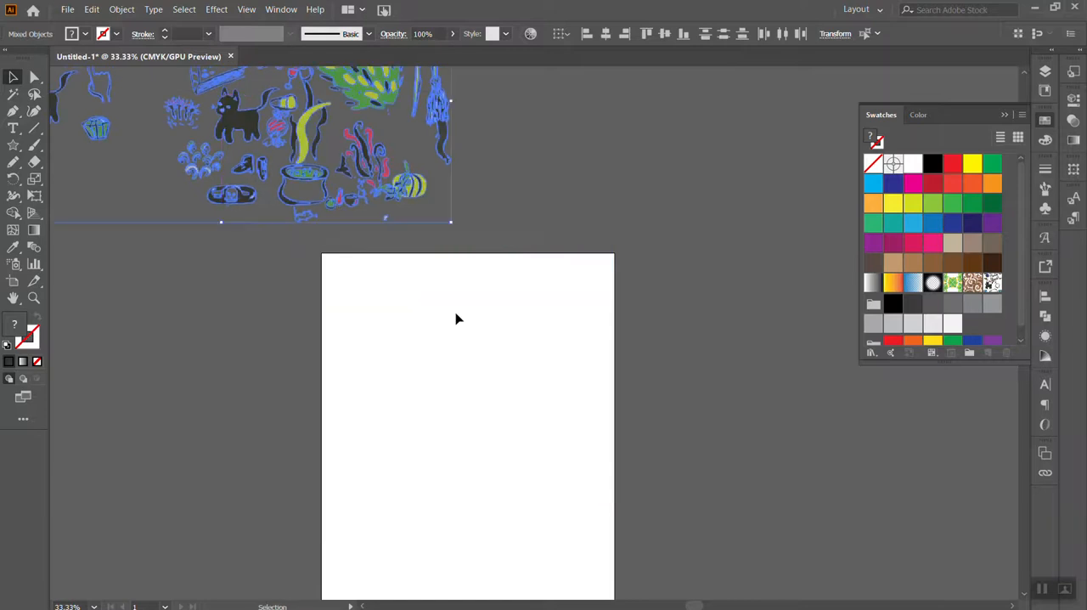
pyautogui.hotkey('ctrl', '-')
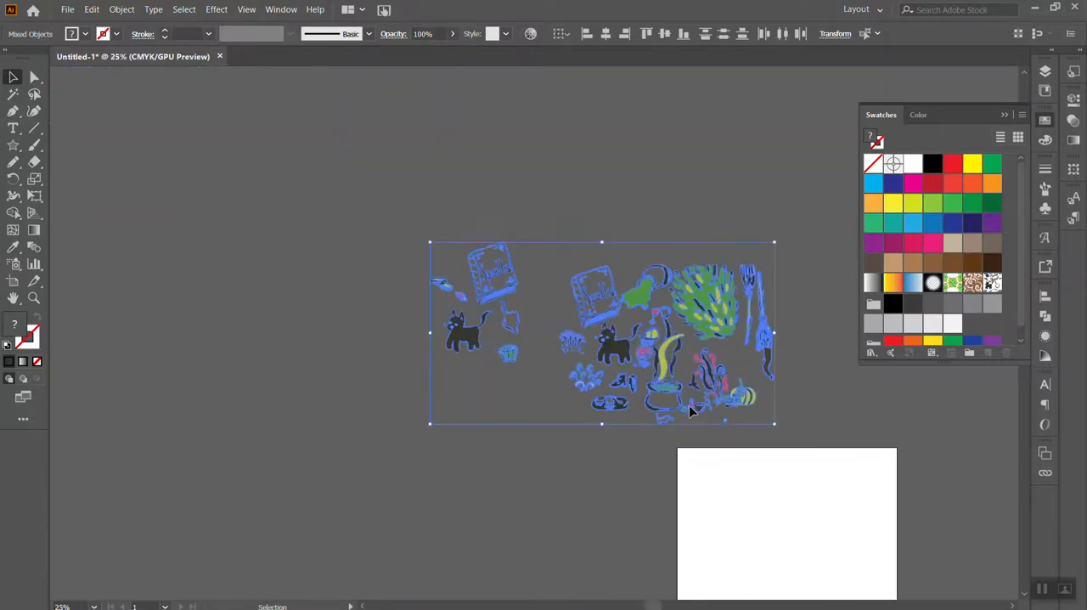
pyautogui.hscroll(6, 691, 411)
pyautogui.scroll(-4, 691, 411)
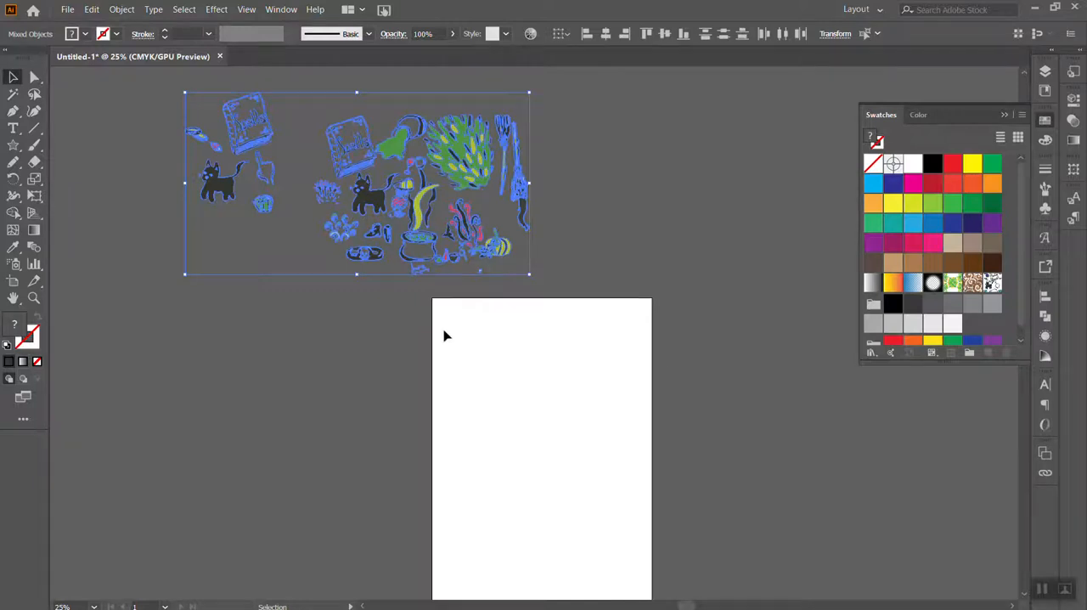
pyautogui.click(724, 161)
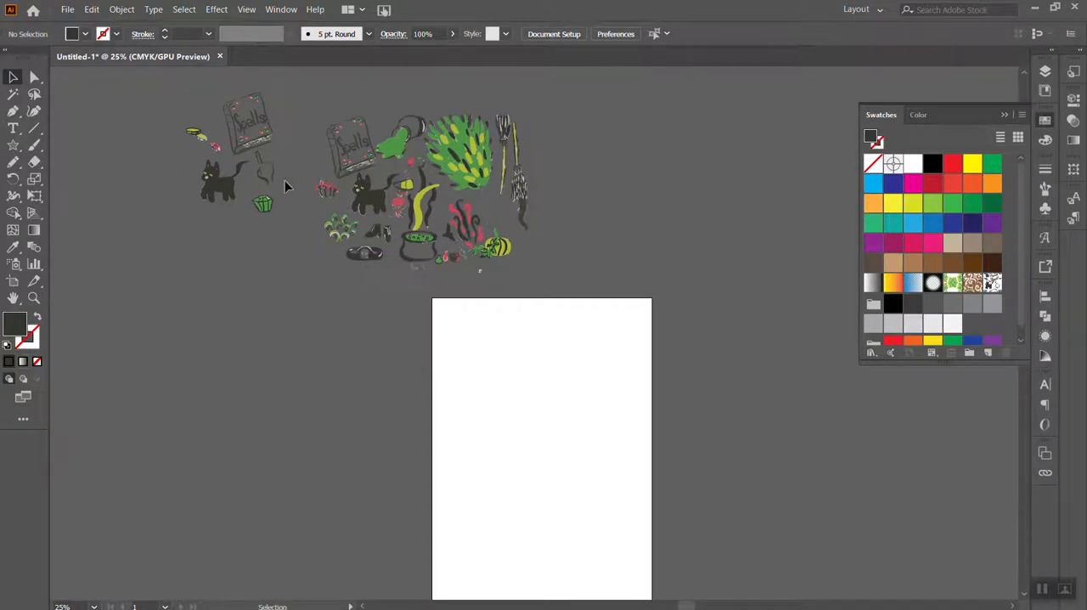
# Draw a five-pointed star about 9.5 in wide beside the artboard and fill it with the new Halloween pattern swatch
pyautogui.scroll(-3, 635, 331)
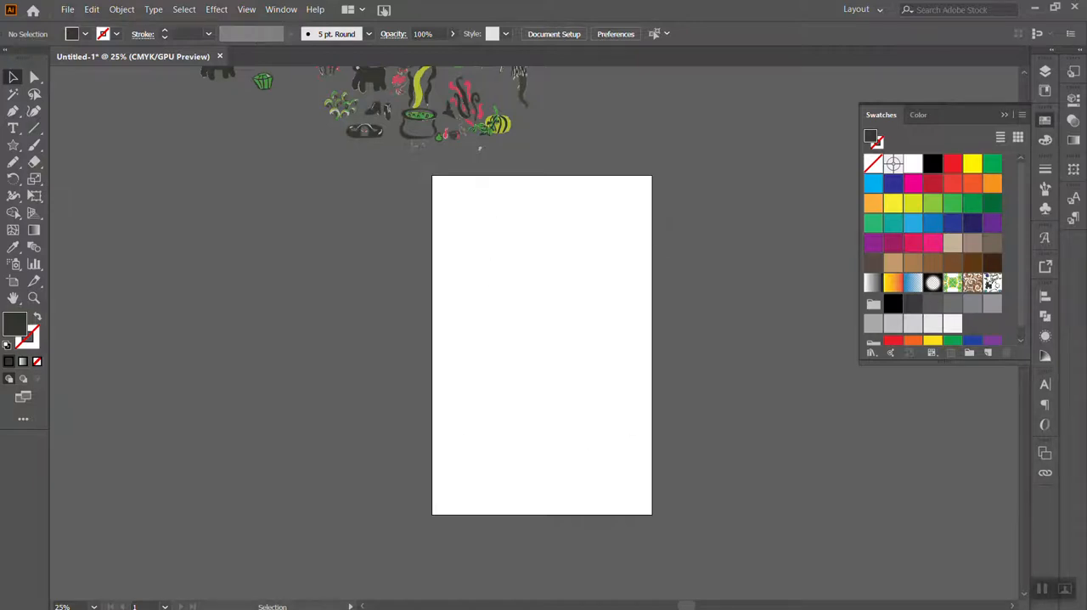
pyautogui.click(13, 145)
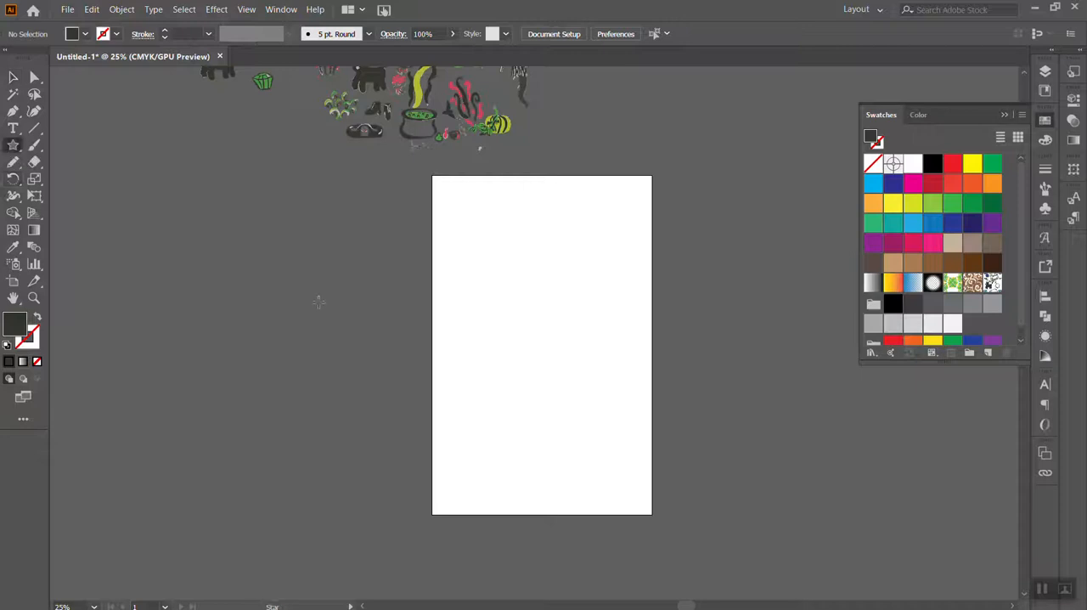
pyautogui.moveTo(327, 225)
pyautogui.mouseDown()
pyautogui.moveTo(529, 485)
pyautogui.moveTo(388, 316)
pyautogui.moveTo(373, 313)
pyautogui.mouseUp()
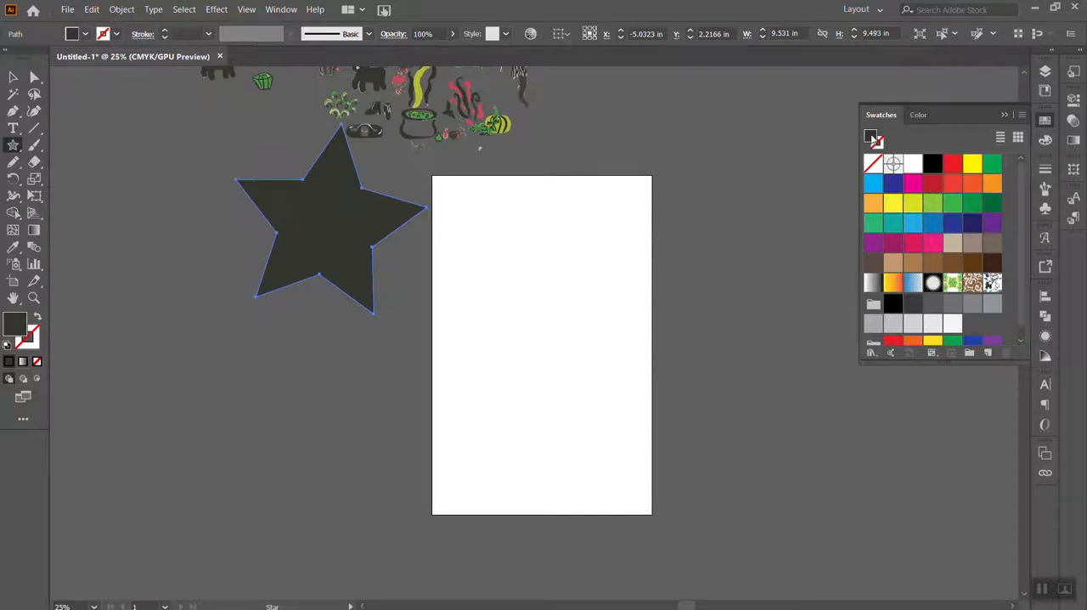
pyautogui.click(26, 333)
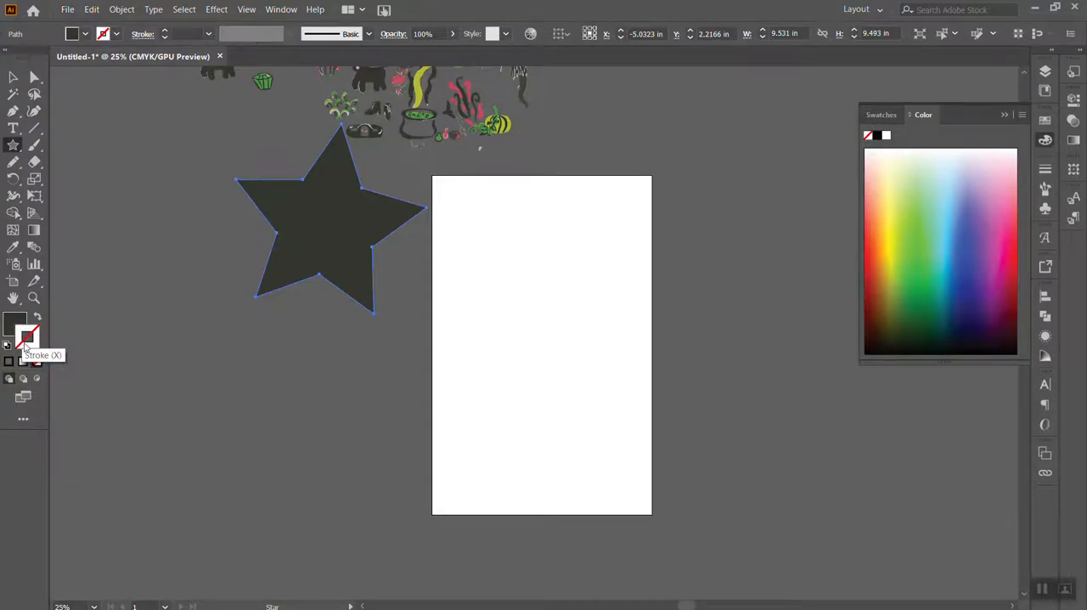
pyautogui.click(17, 320)
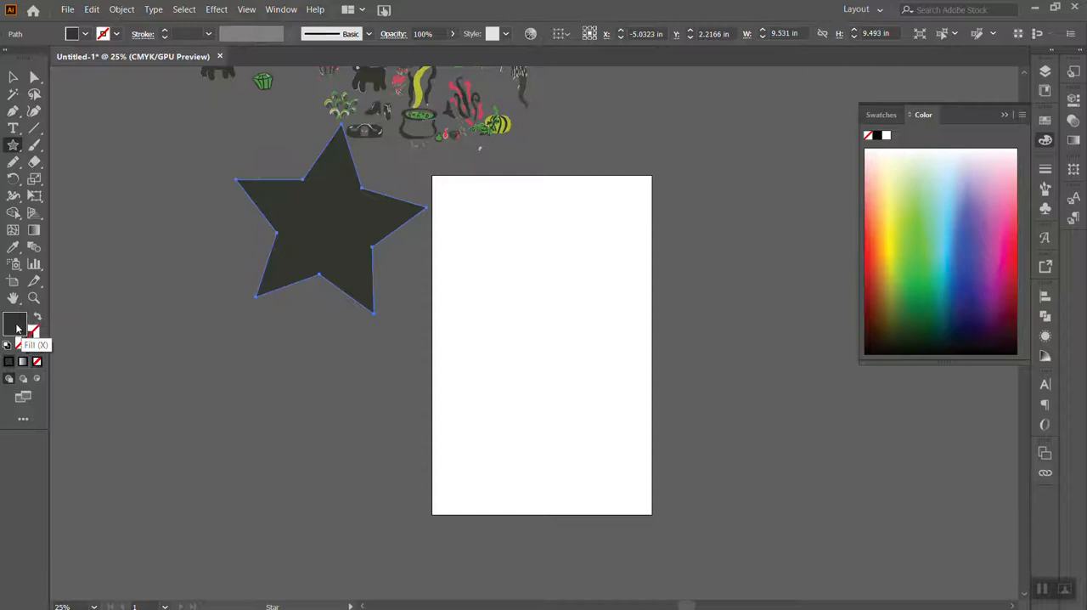
pyautogui.click(881, 116)
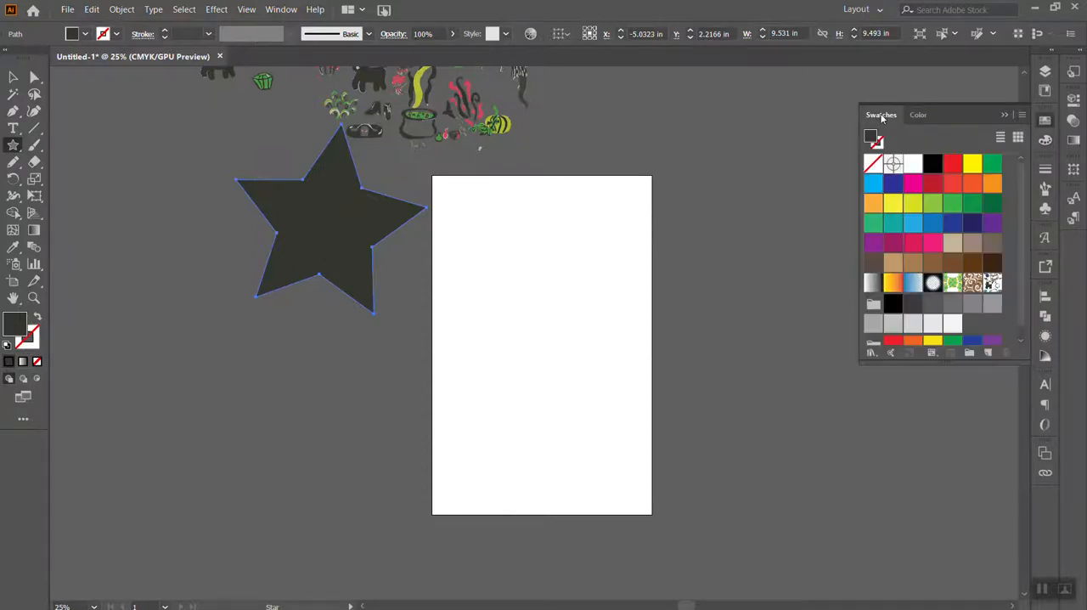
pyautogui.click(992, 283)
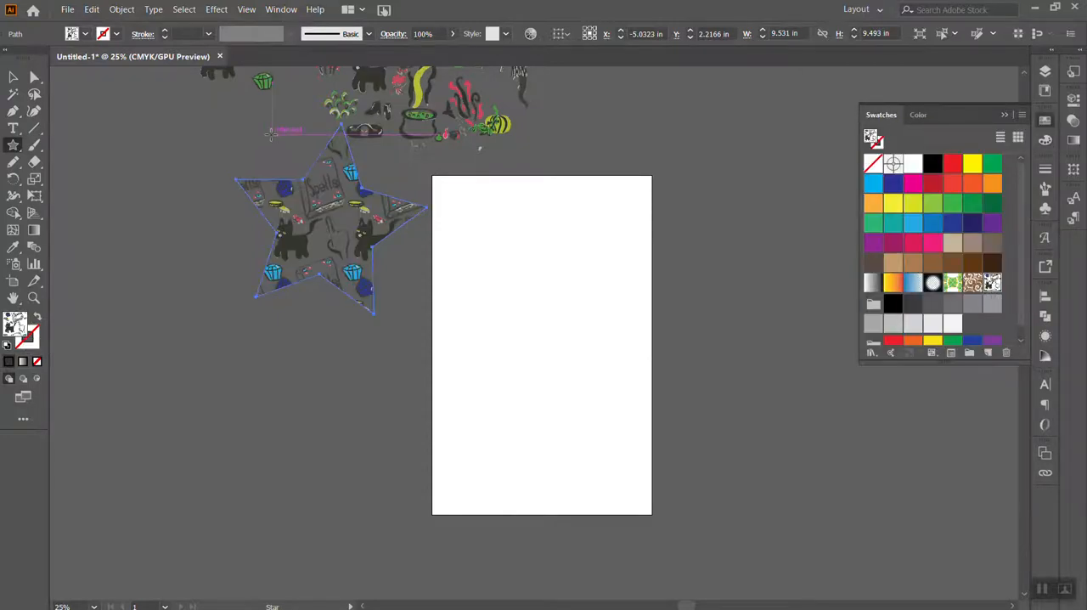
# Cover the artboard with a rectangle about 11.08 in wide and 17 in tall, filled with the Halloween pattern
pyautogui.press('v')
pyautogui.moveTo(26, 145); pyautogui.dragTo(73, 141)
pyautogui.moveTo(430, 175); pyautogui.dragTo(652, 514)
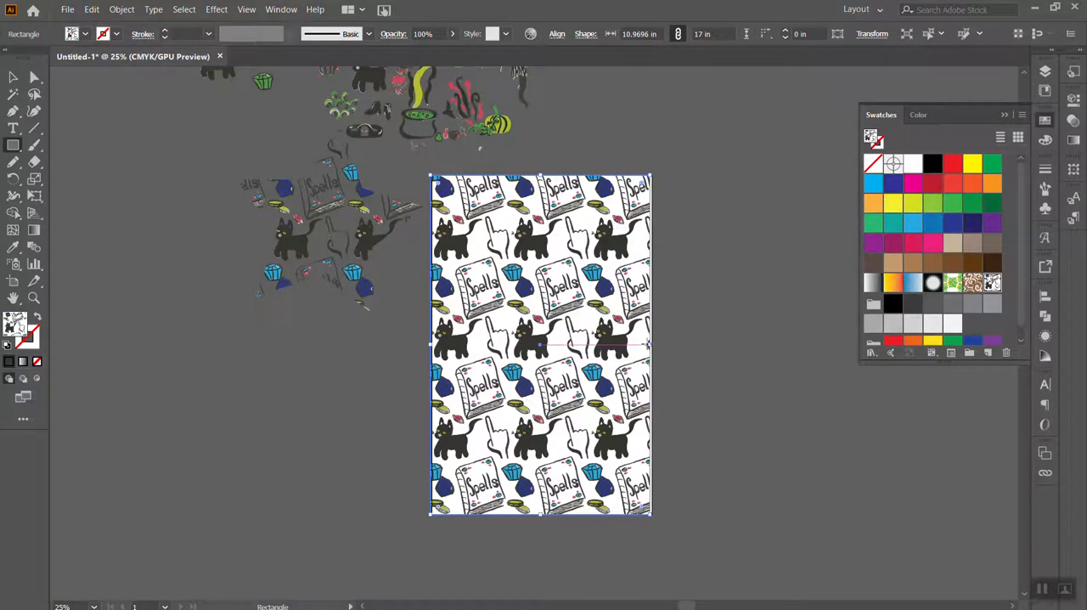
pyautogui.moveTo(651, 346); pyautogui.dragTo(653, 347)
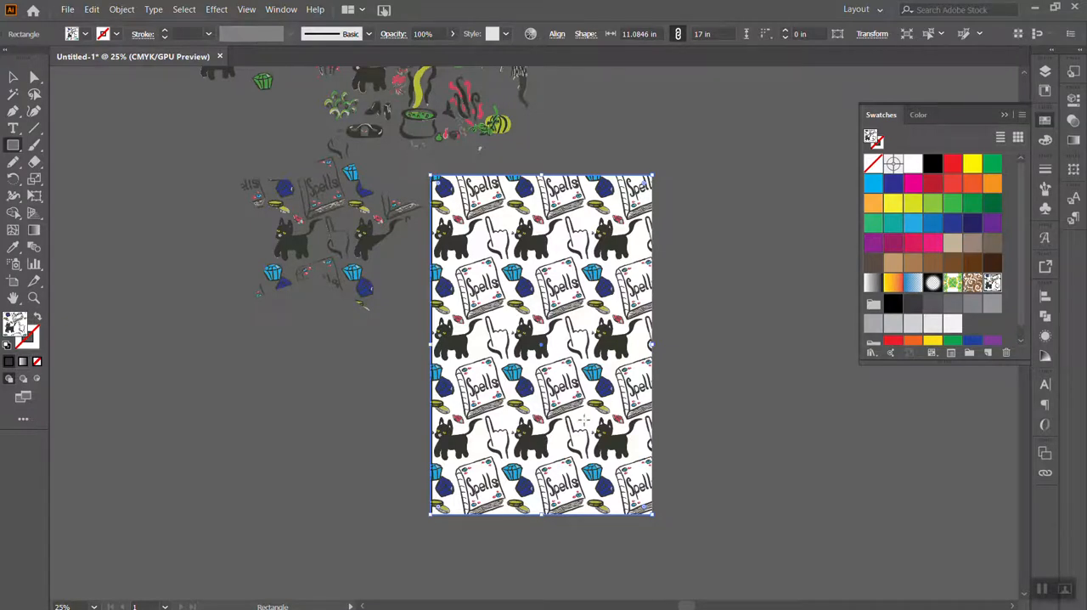
pyautogui.click(92, 10)
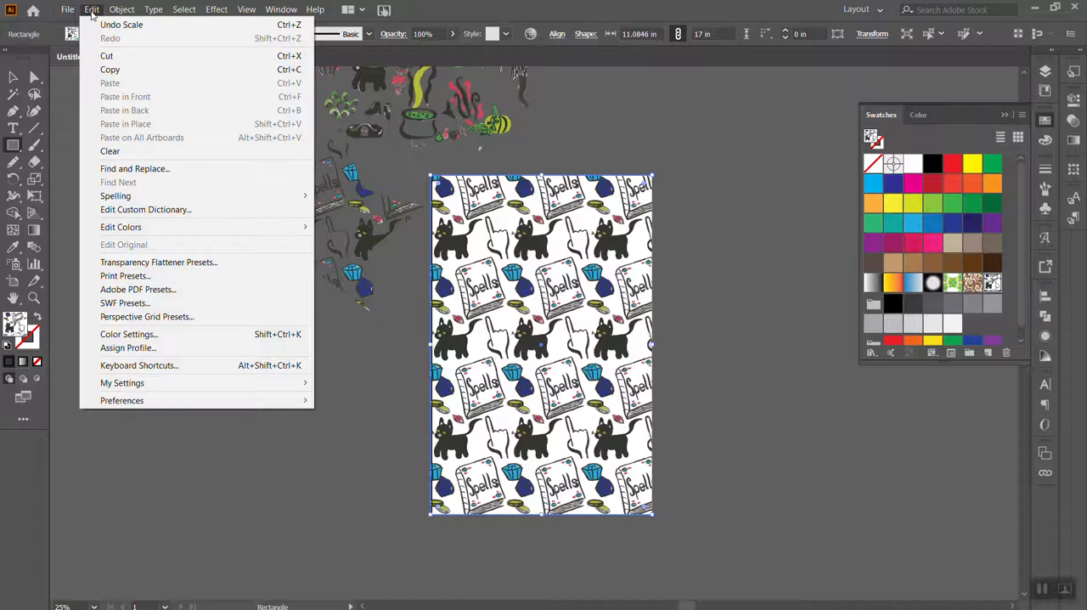
pyautogui.moveTo(119, 10)
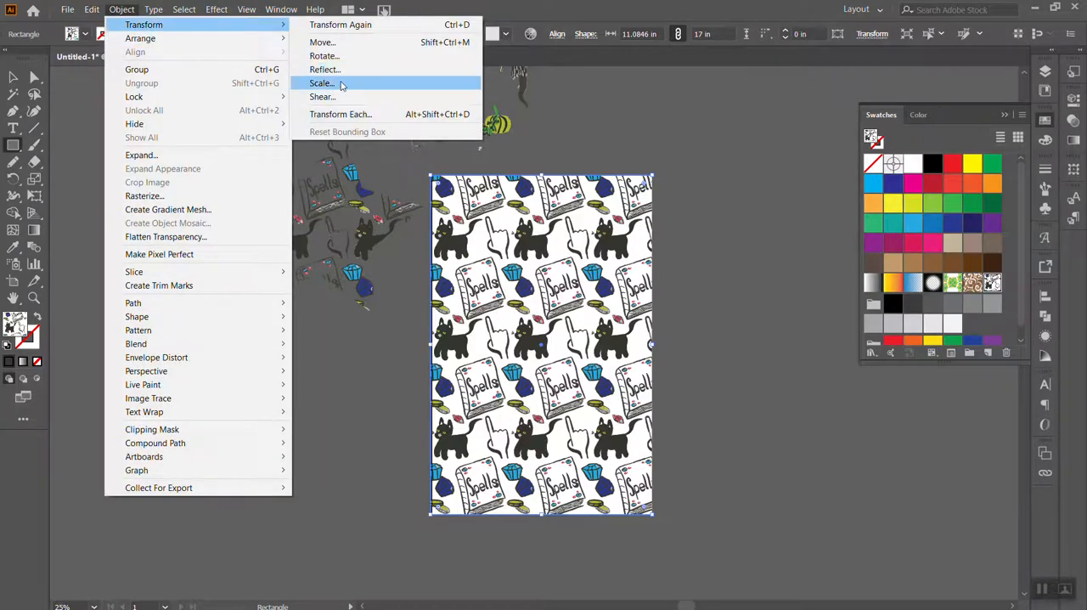
pyautogui.click(339, 87)
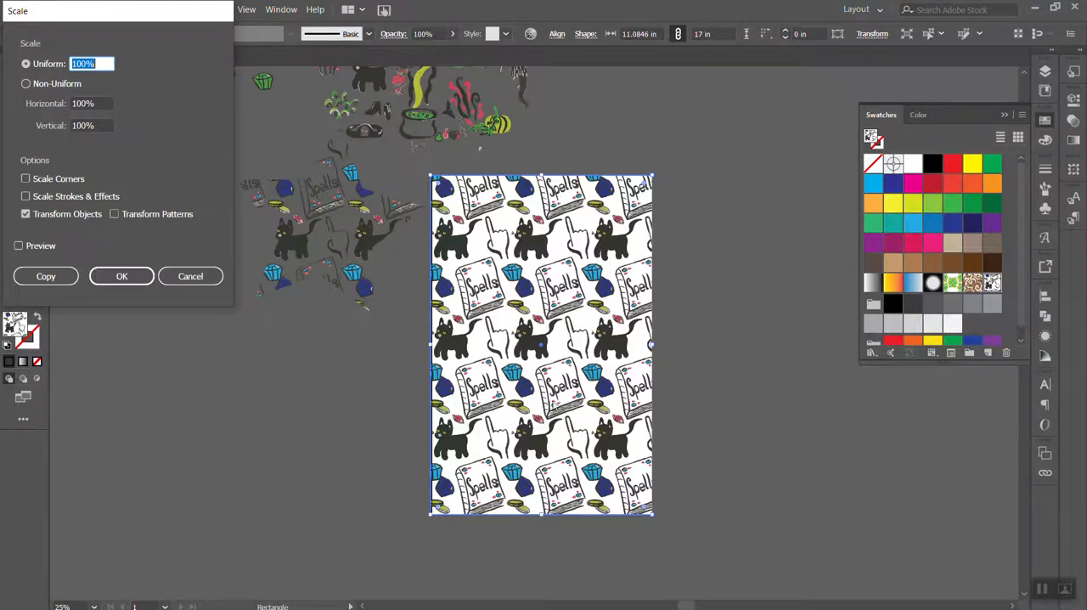
pyautogui.moveTo(140, 12); pyautogui.dragTo(241, 103)
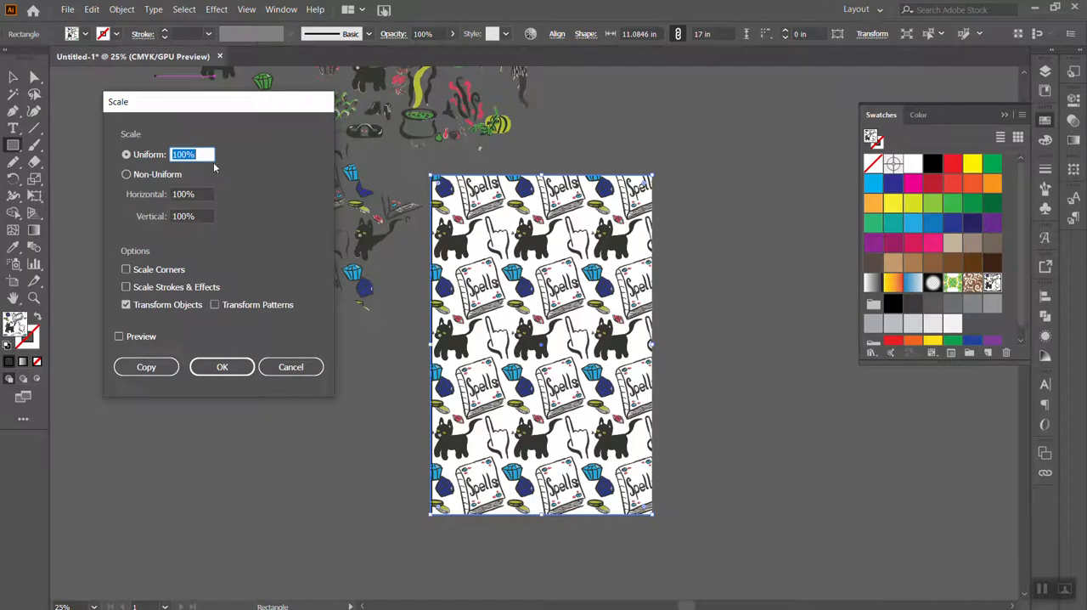
pyautogui.write('50')
pyautogui.click(208, 216)
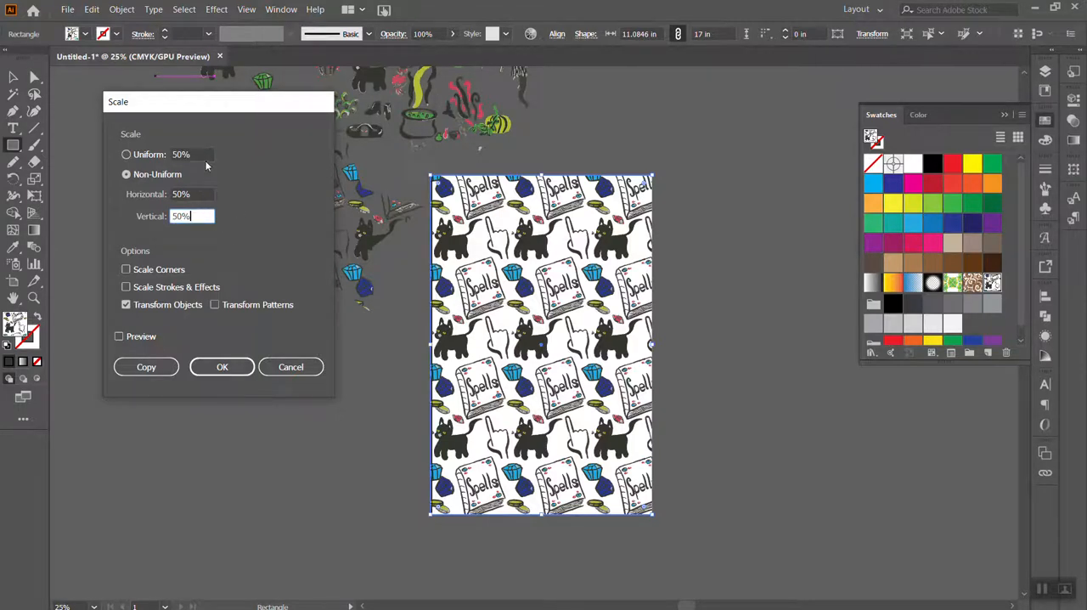
pyautogui.click(290, 366)
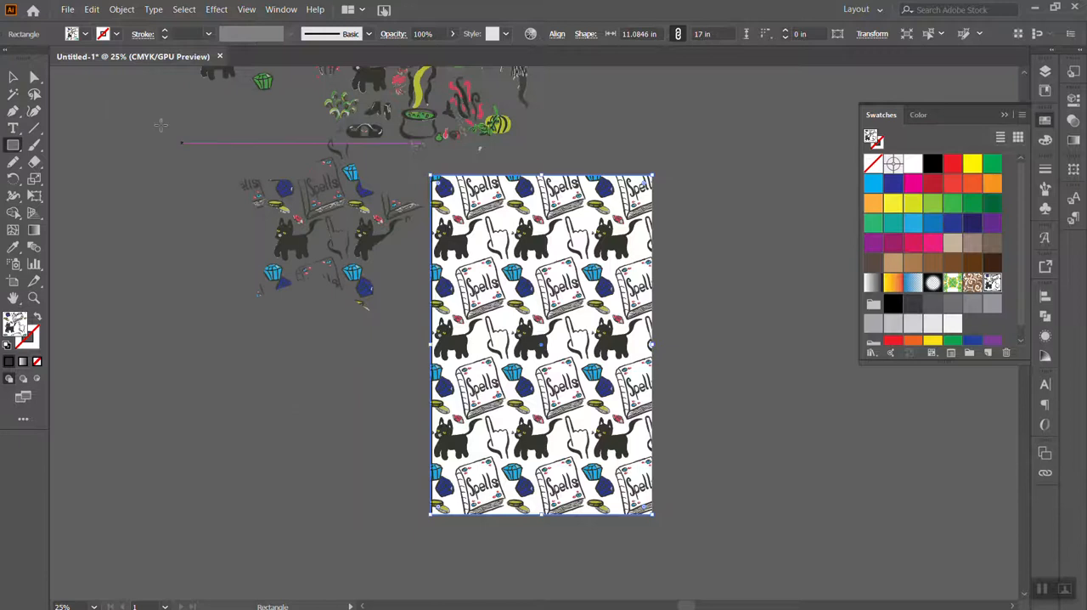
# Start scaling the artboard rectangle uniformly at 50% with the preview on, transforming only its pattern and not the object
pyautogui.press('v')
pyautogui.click(282, 505)
pyautogui.click(569, 321)
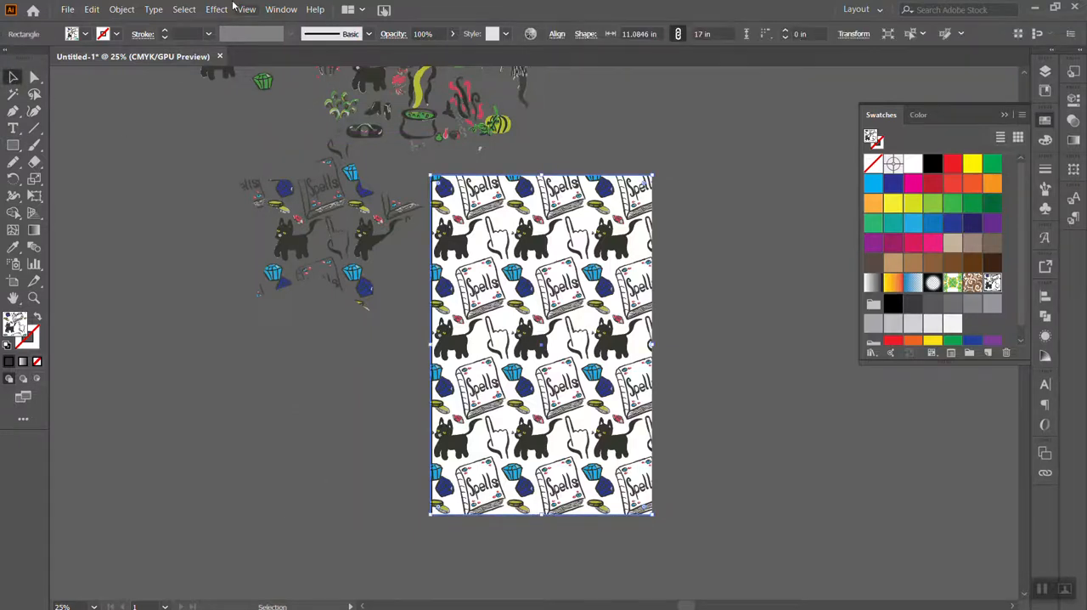
pyautogui.click(216, 8)
pyautogui.moveTo(130, 8)
pyautogui.moveTo(145, 26)
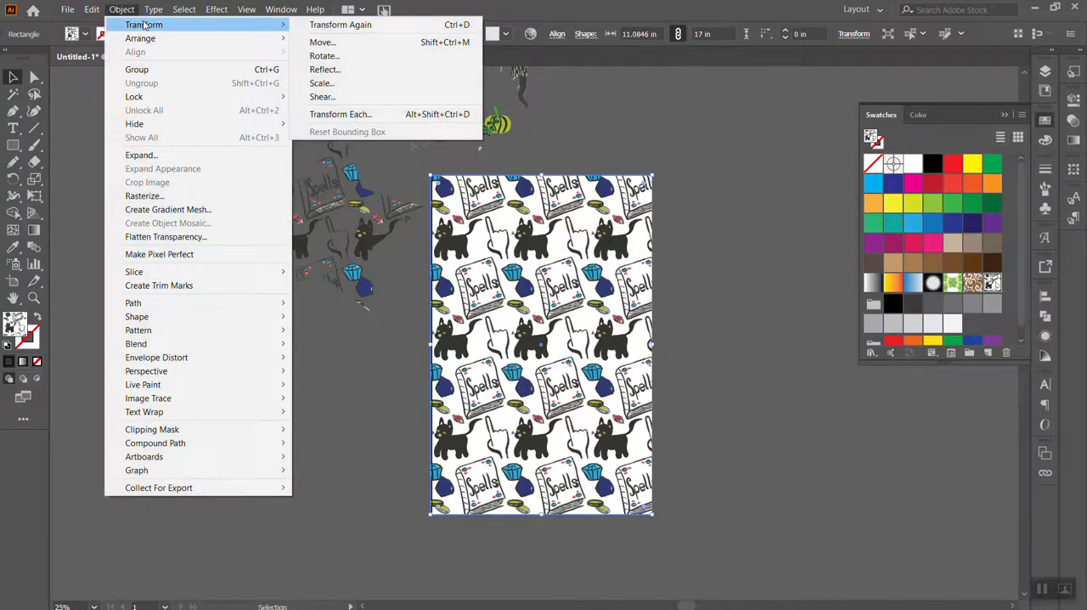
pyautogui.click(358, 83)
pyautogui.write('50')
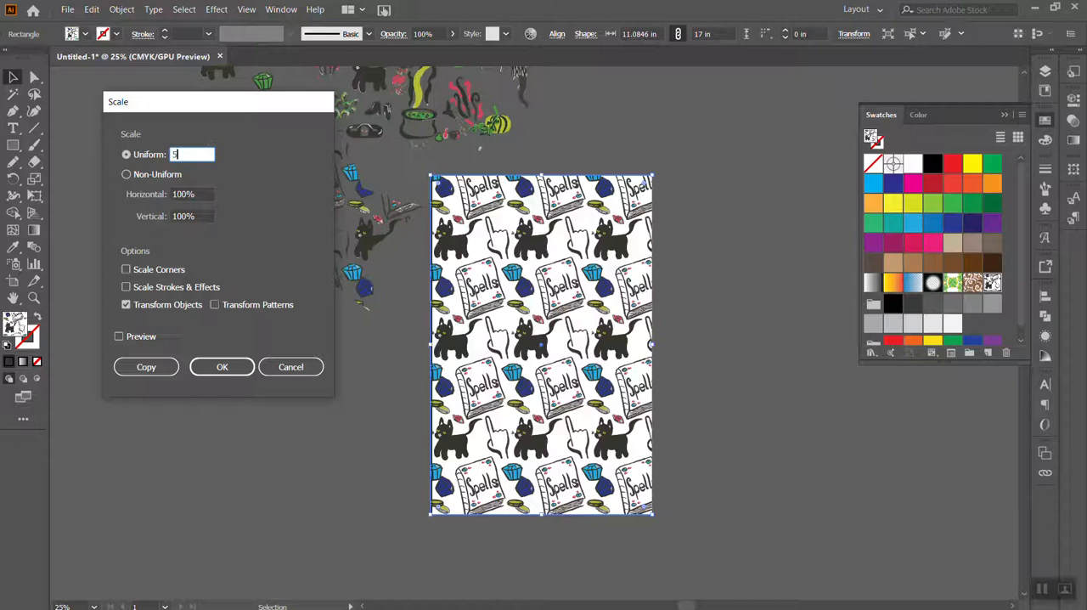
pyautogui.click(119, 336)
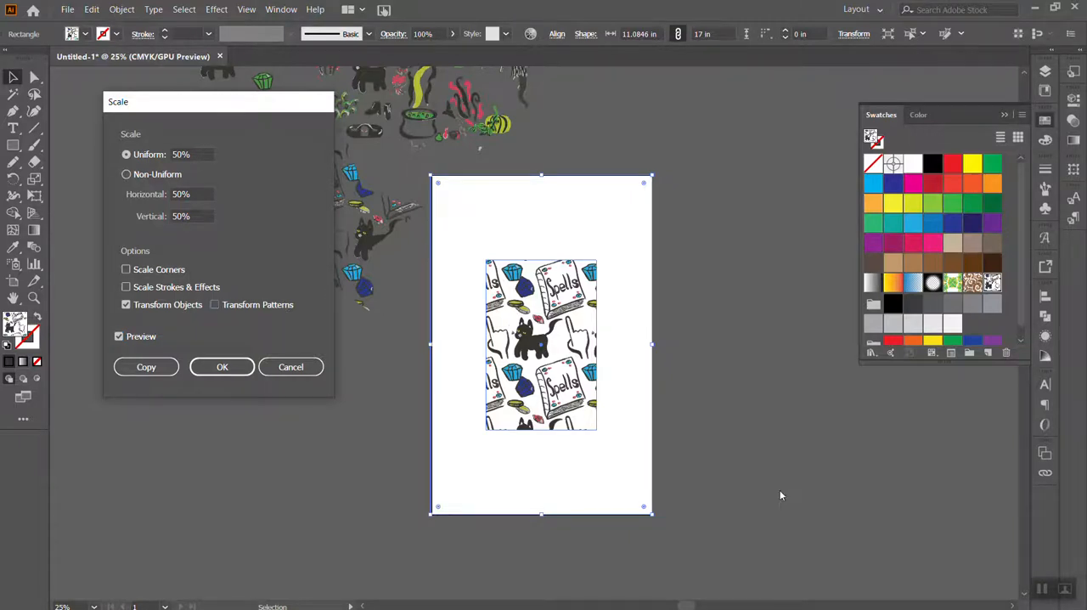
pyautogui.click(236, 305)
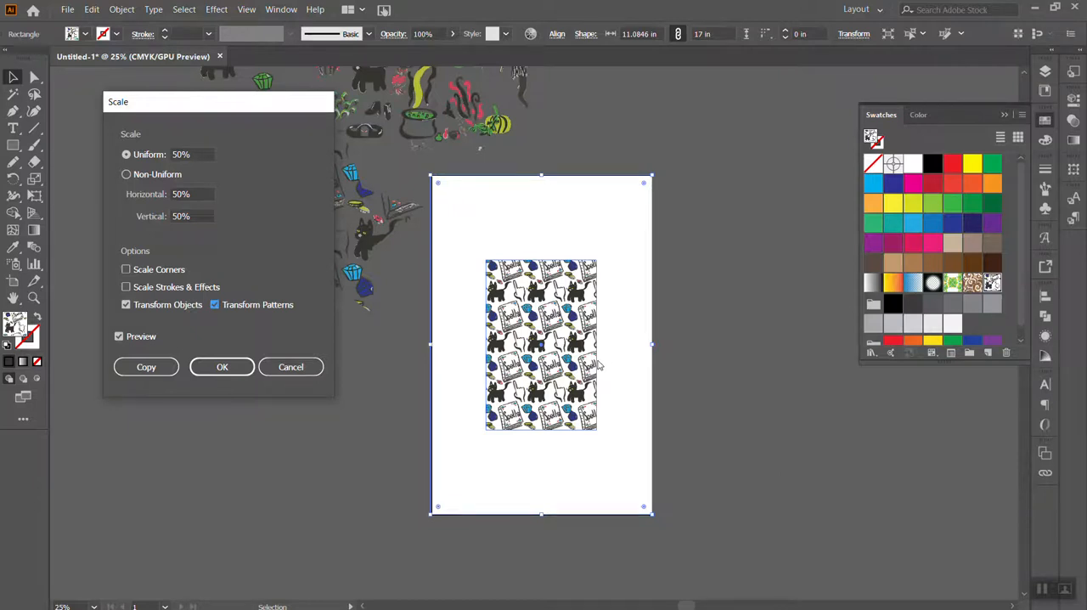
pyautogui.click(126, 307)
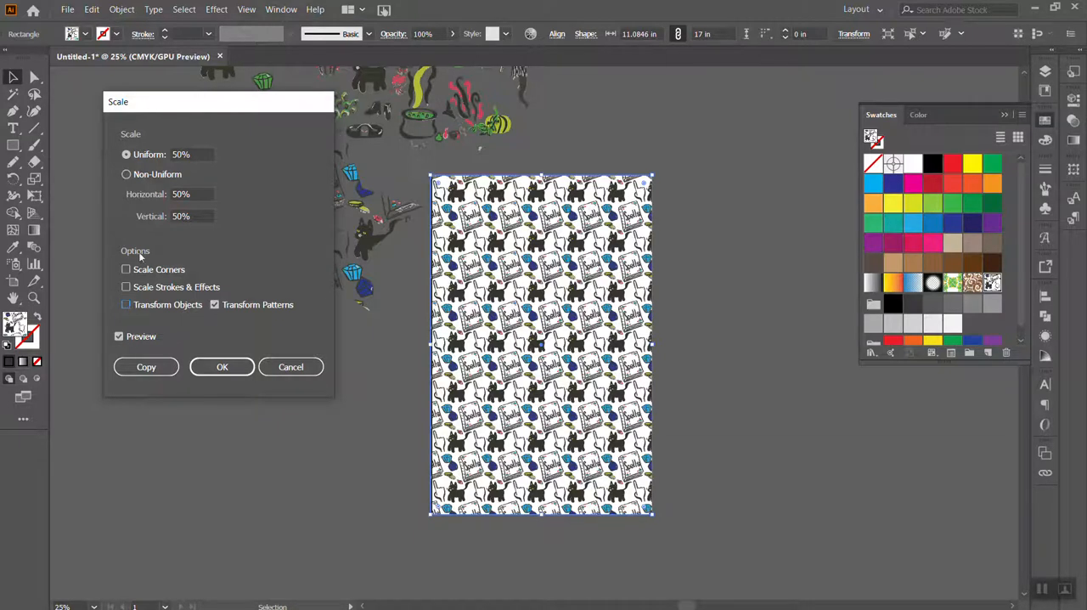
# Try the rectangle's pattern at a uniform scale of 40%
pyautogui.click(198, 155)
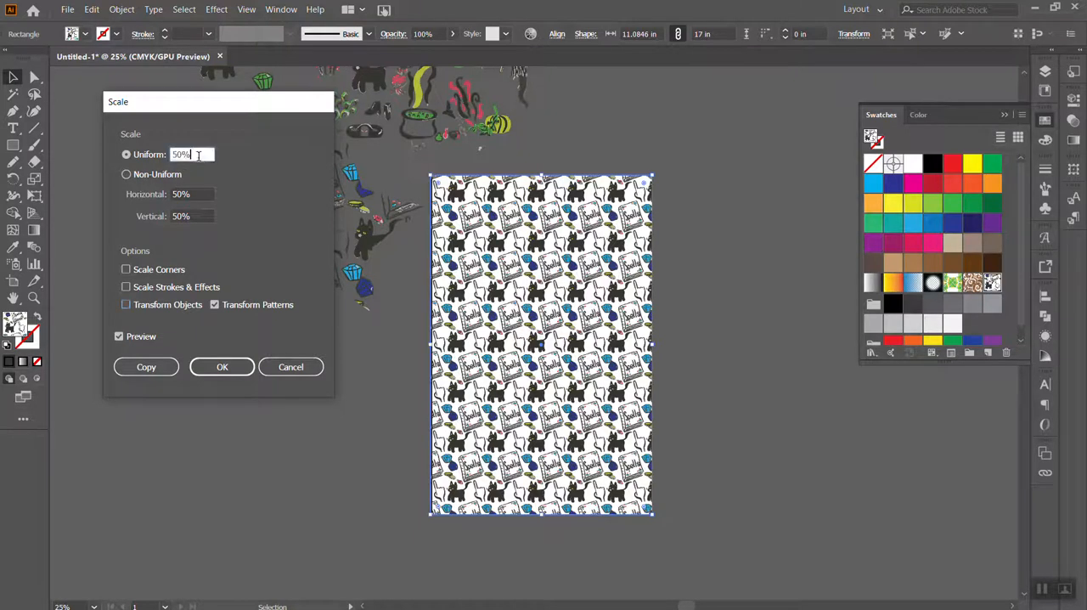
pyautogui.press('BackSpace')
pyautogui.press('BackSpace')
pyautogui.press('BackSpace')
pyautogui.write('40')
pyautogui.click(203, 213)
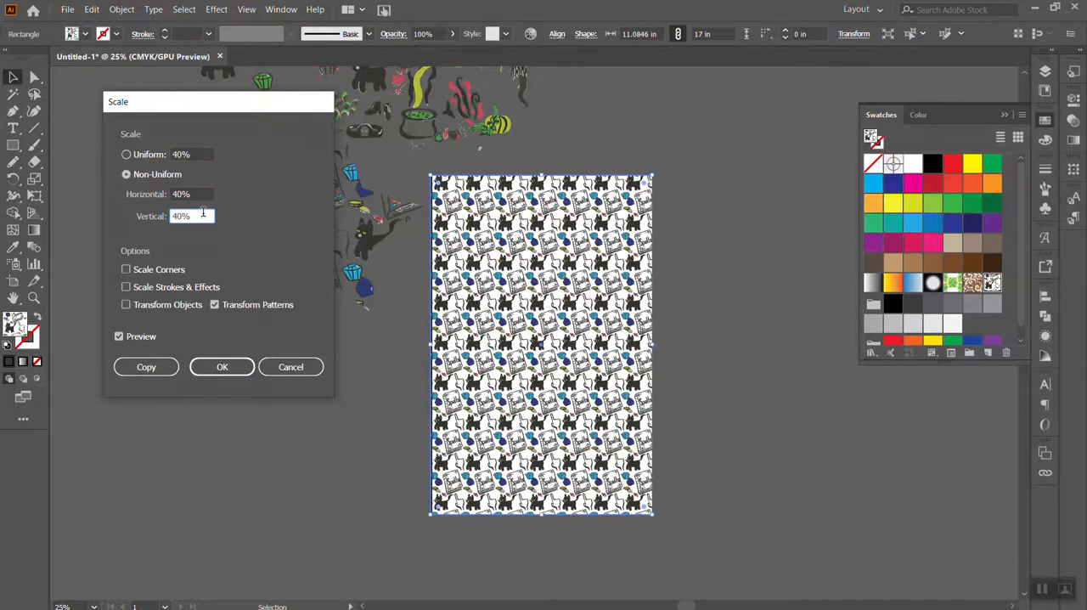
# Try the rectangle's pattern at a smaller scale of 20%
pyautogui.click(183, 152)
pyautogui.press('BackSpace')
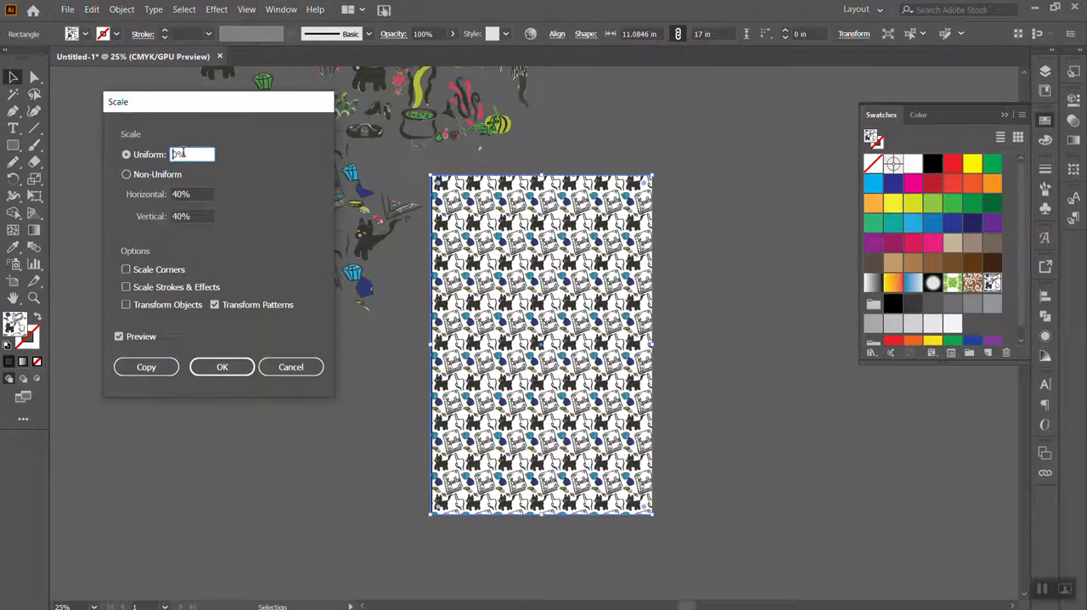
pyautogui.write('2')
pyautogui.click(203, 194)
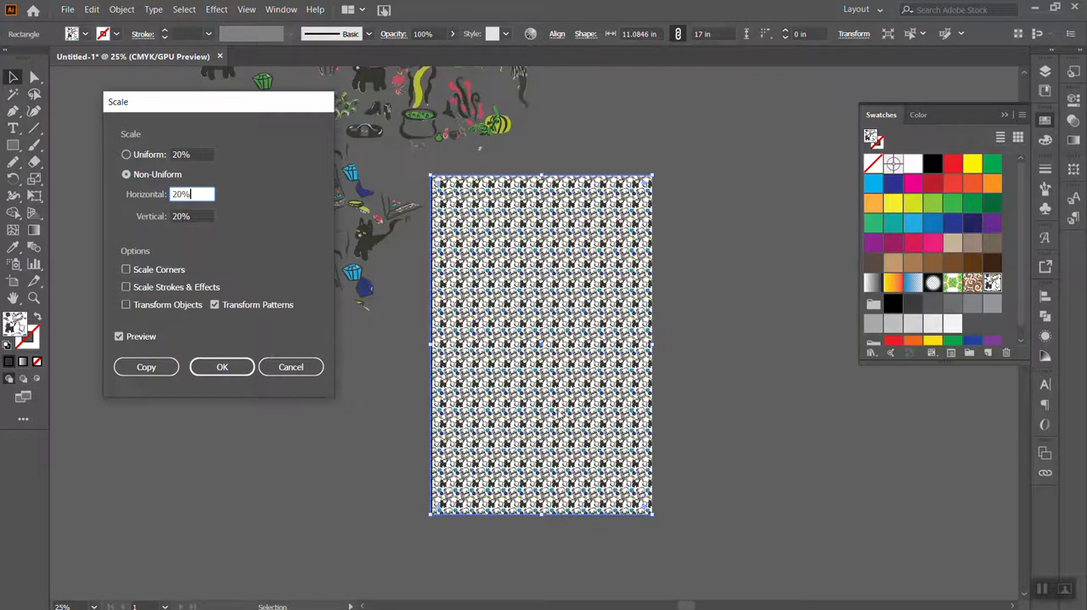
pyautogui.press('Left')
pyautogui.press('Left')
pyautogui.press('BackSpace')
pyautogui.write('3')
pyautogui.press('BackSpace')
pyautogui.write('2')
pyautogui.click(155, 157)
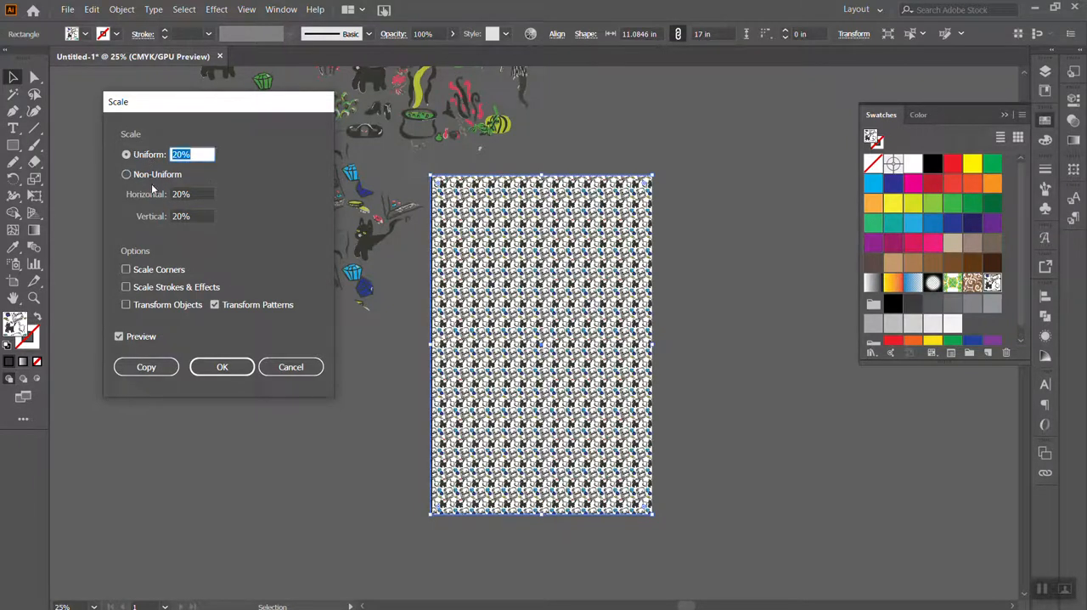
# Try scaling the rectangle's pattern uniformly to 500%, and undo that enlargement
pyautogui.click(182, 158)
pyautogui.press('BackSpace')
pyautogui.write('3')
pyautogui.doubleClick(189, 154)
pyautogui.write('500')
pyautogui.press('Return')
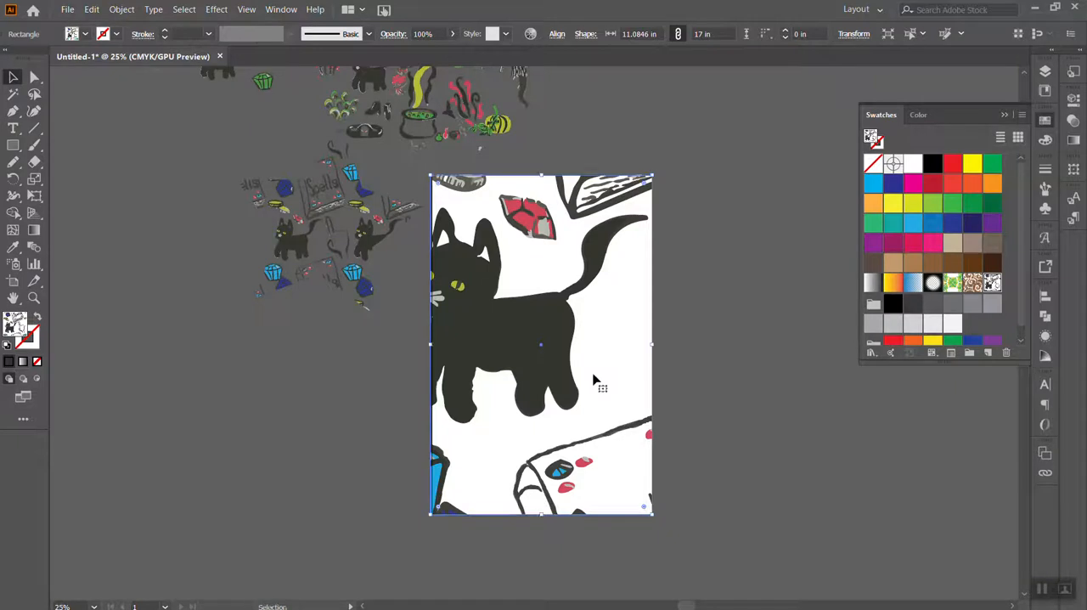
pyautogui.hotkey('ctrl', 'z')
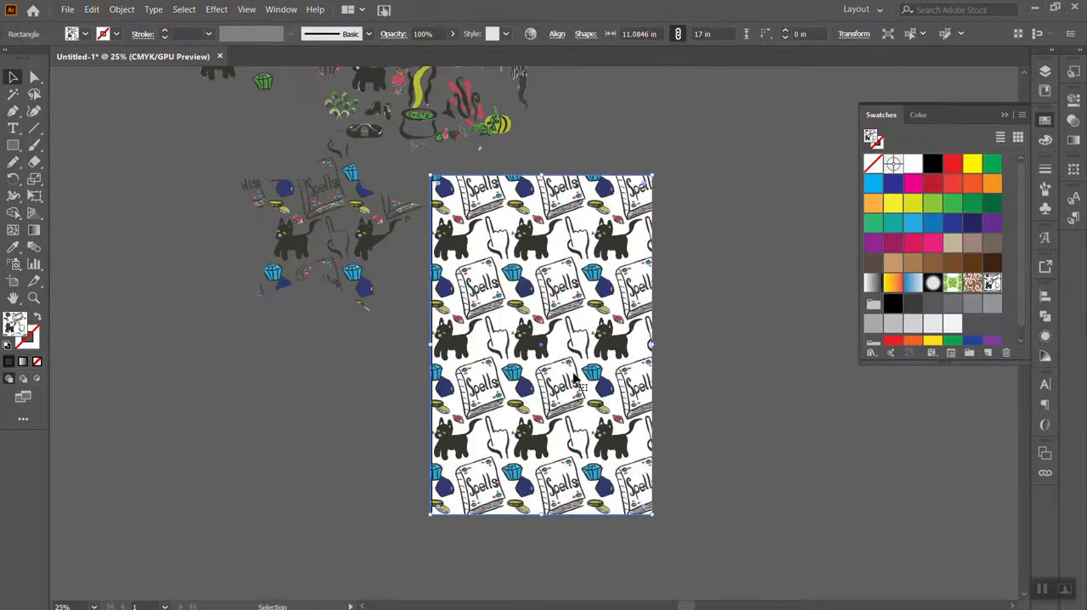
# Scale the rectangle's pattern uniformly to 35% without transforming the rectangle, after previewing it at 25%
pyautogui.click(121, 9)
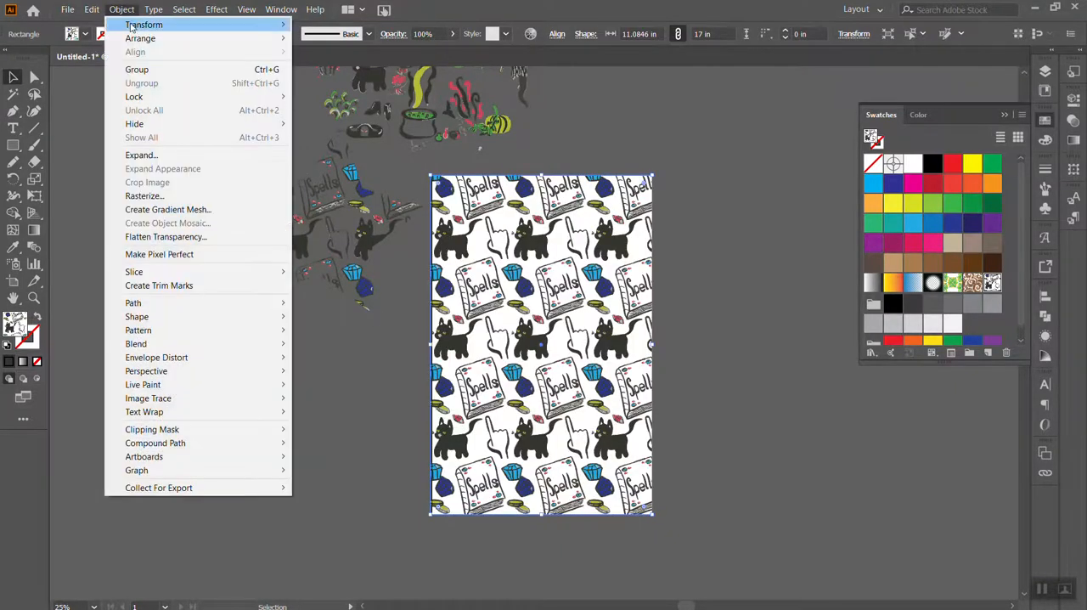
pyautogui.moveTo(153, 25)
pyautogui.click(325, 83)
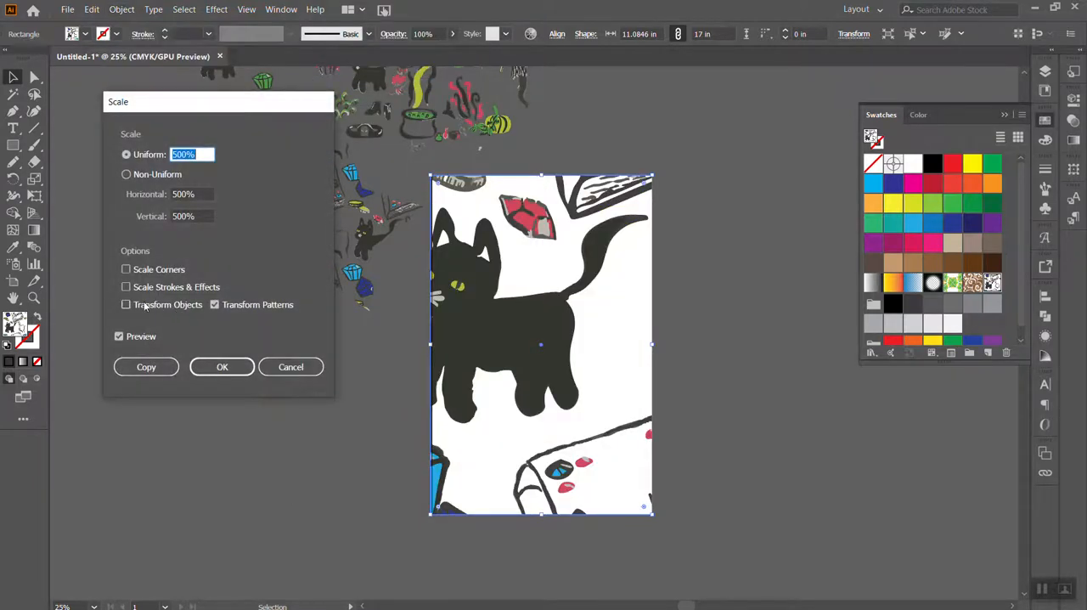
pyautogui.write('25')
pyautogui.press('Tab')
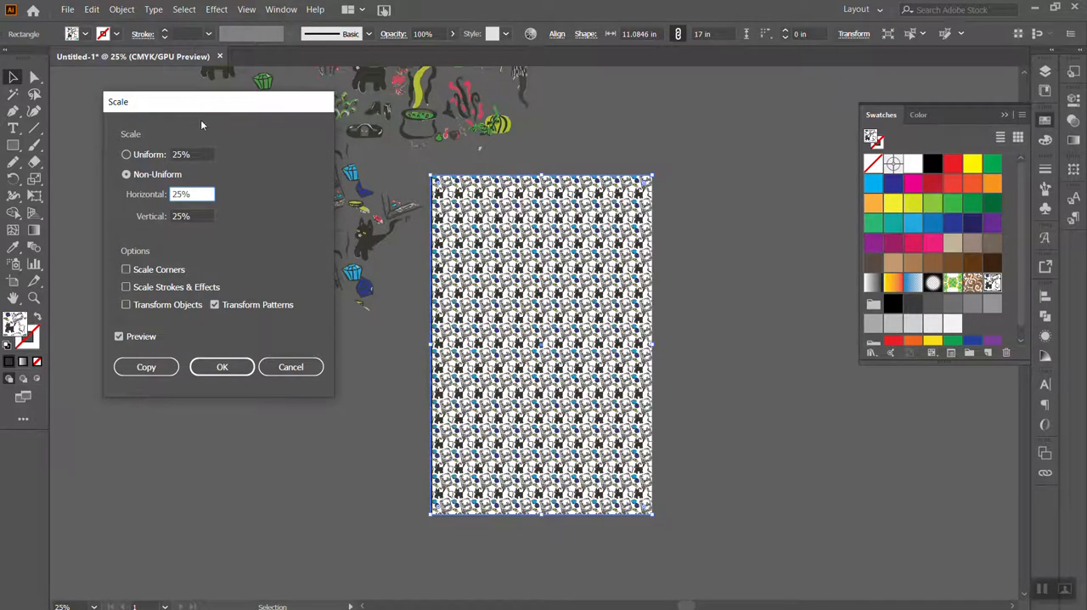
pyautogui.click(127, 154)
pyautogui.write('235')
pyautogui.press('BackSpace')
pyautogui.press('BackSpace')
pyautogui.press('BackSpace')
pyautogui.write('35')
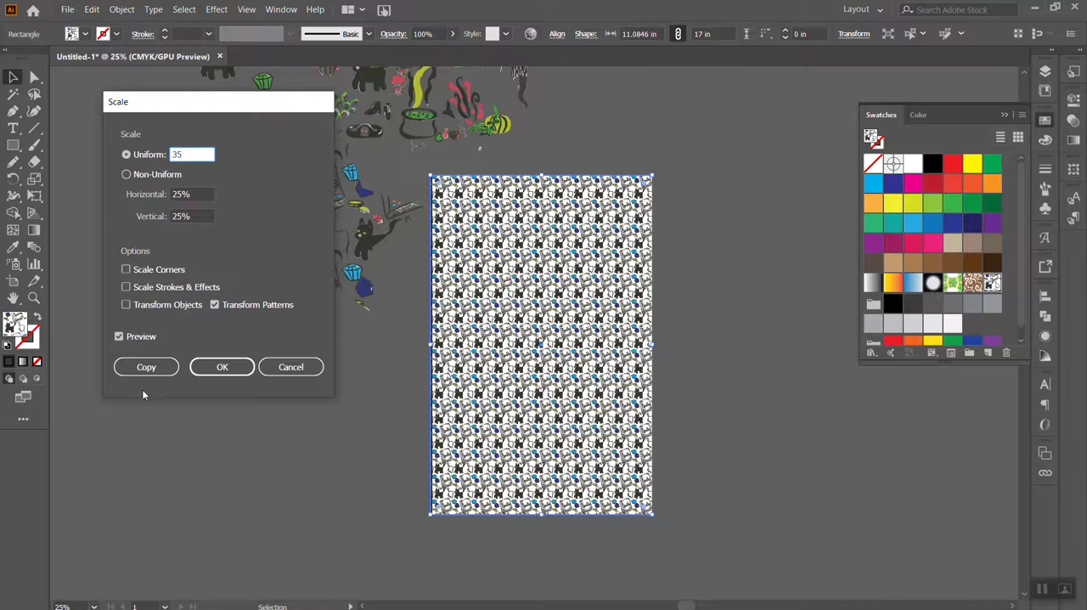
pyautogui.click(140, 336)
pyautogui.click(140, 337)
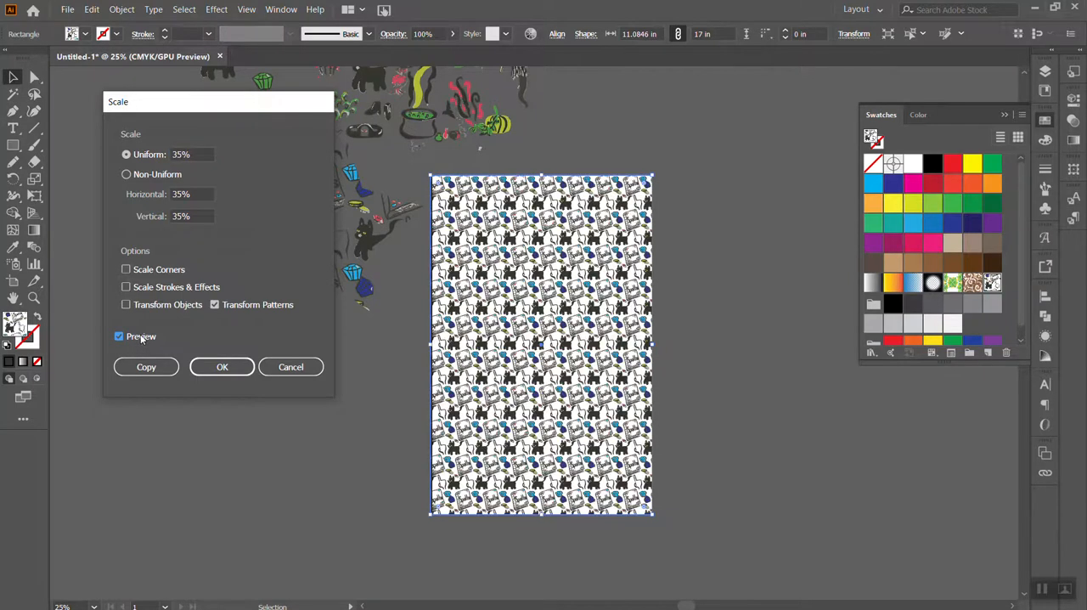
pyautogui.click(222, 367)
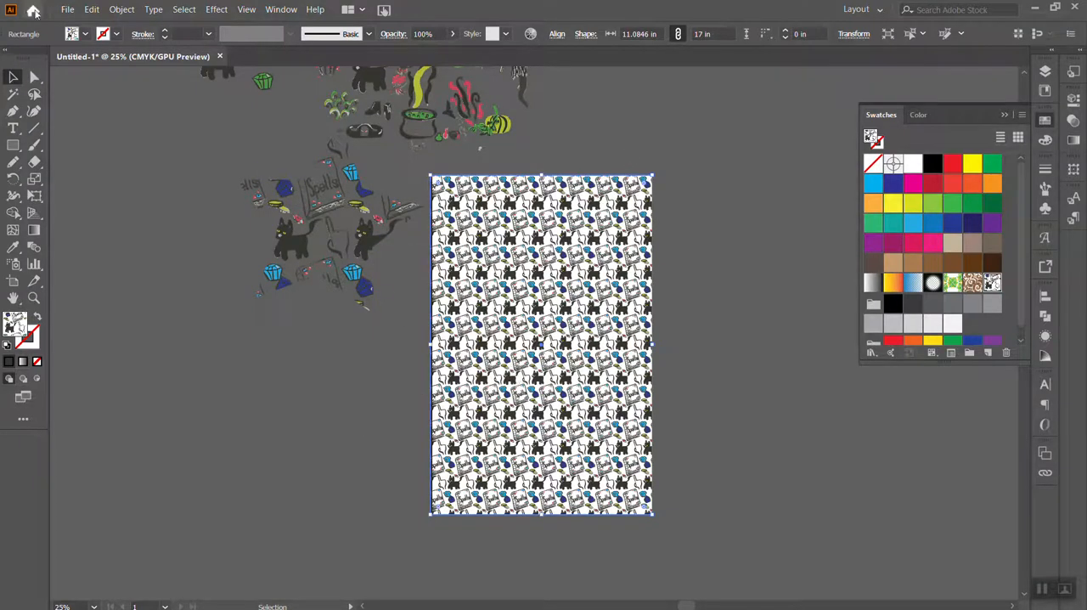
# Save the document as an Adobe Illustrator file named "Sabrina pattern TMTMTMTMTM" with the default Illustrator 2020 options
pyautogui.click(67, 10)
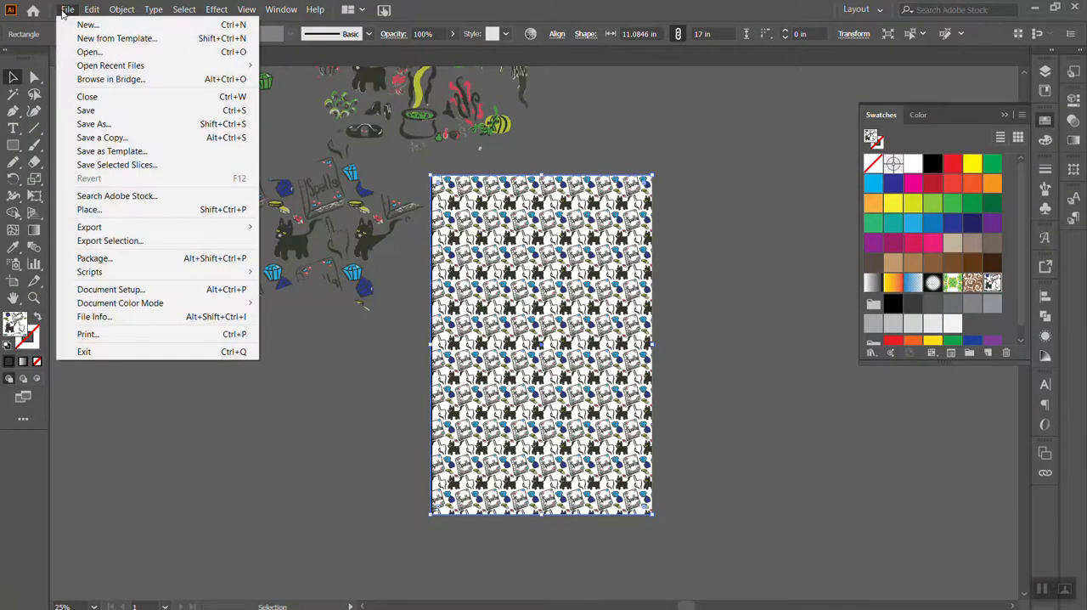
pyautogui.click(88, 125)
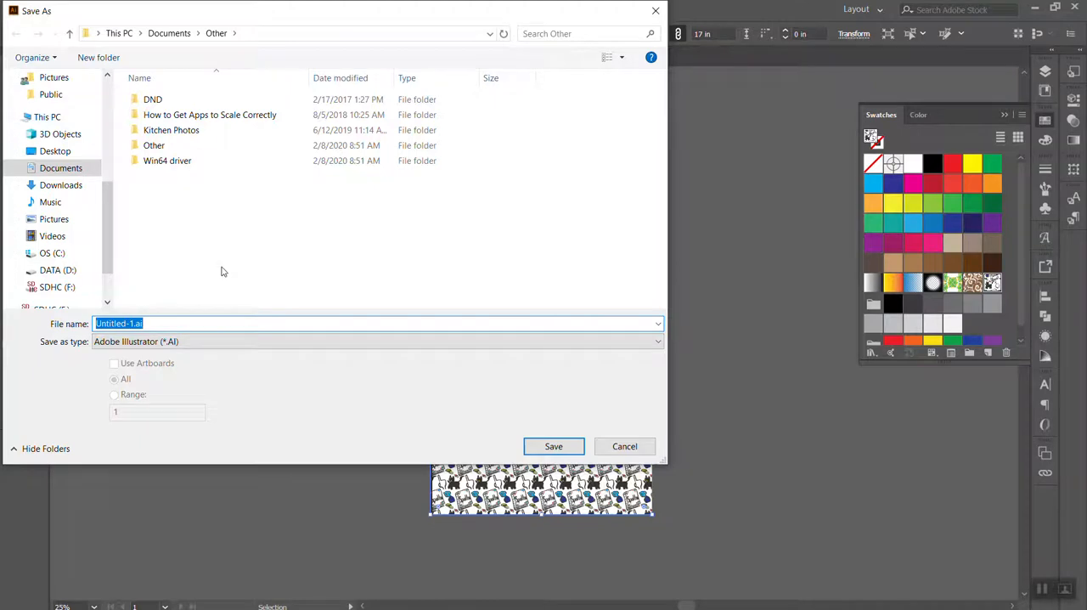
pyautogui.write('S')
pyautogui.press('BackSpace')
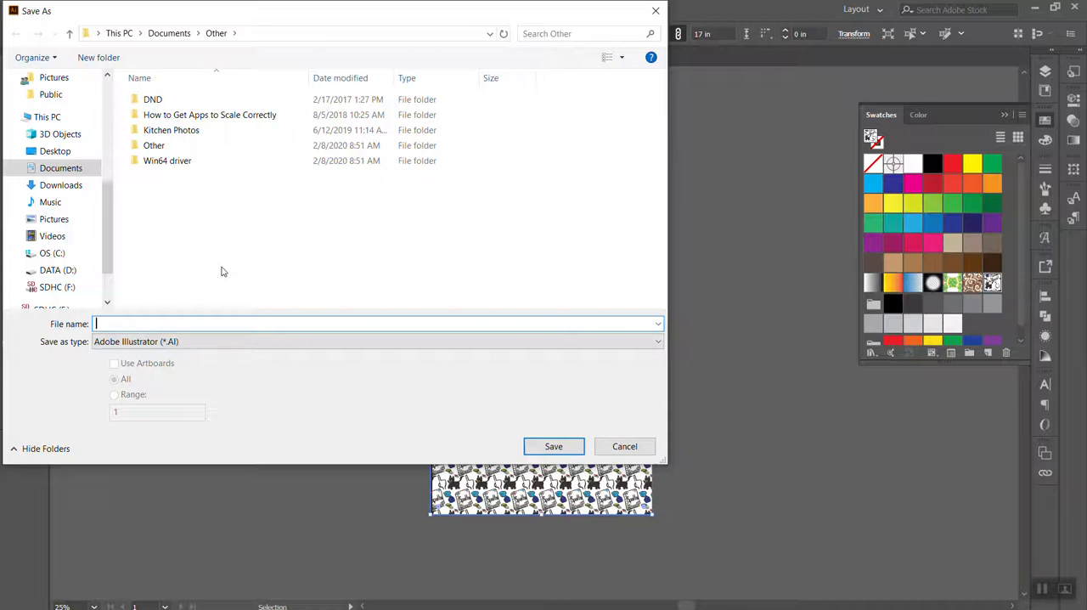
pyautogui.write('Sabria')
pyautogui.press('BackSpace')
pyautogui.press('BackSpace')
pyautogui.write('ina pattern TMTMTMTM')
pyautogui.click(552, 444)
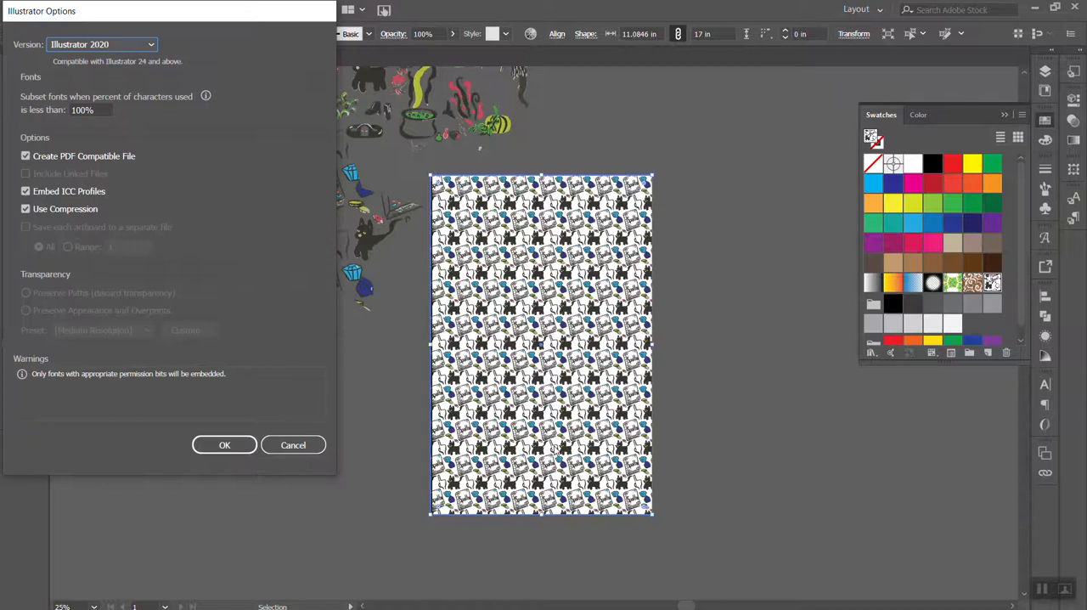
pyautogui.click(216, 444)
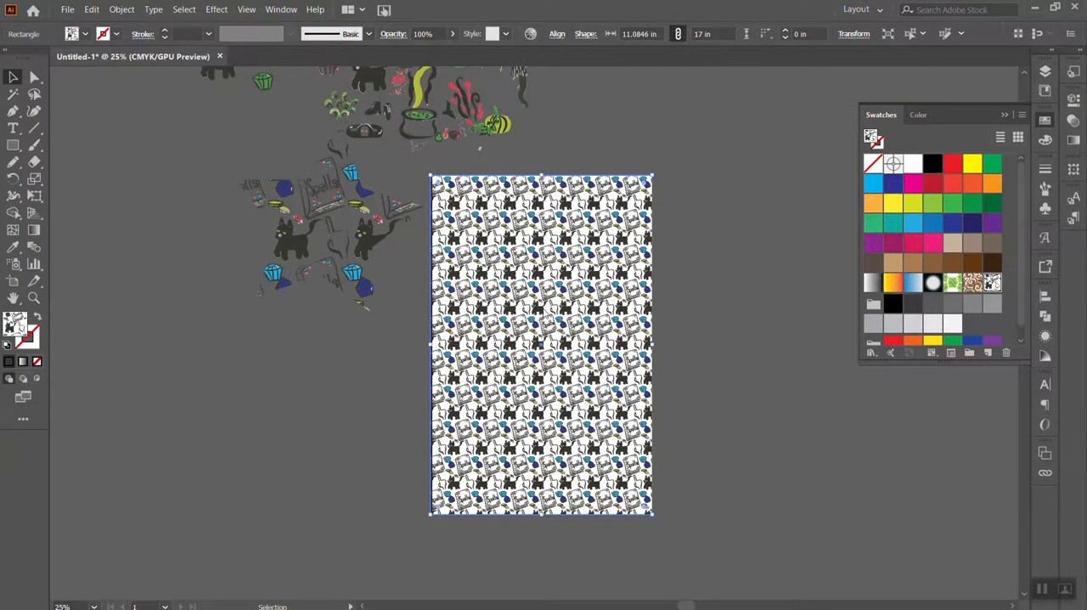
# Move the pattern-filled star farther to the left of the artboard and select the patterned rectangle
pyautogui.scroll(4, 542, 306)
pyautogui.click(521, 273)
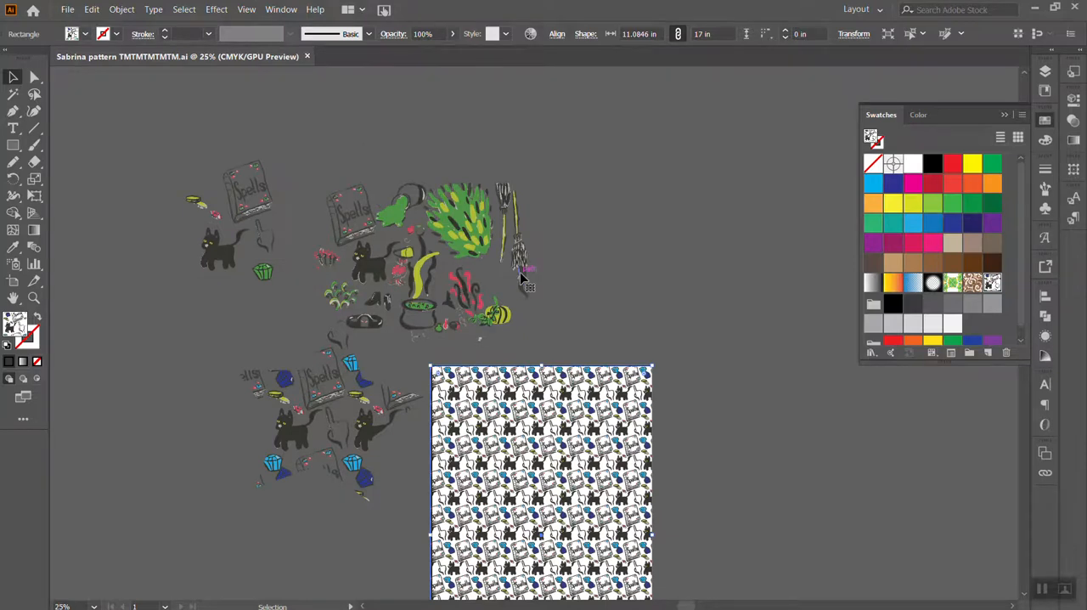
pyautogui.click(547, 291)
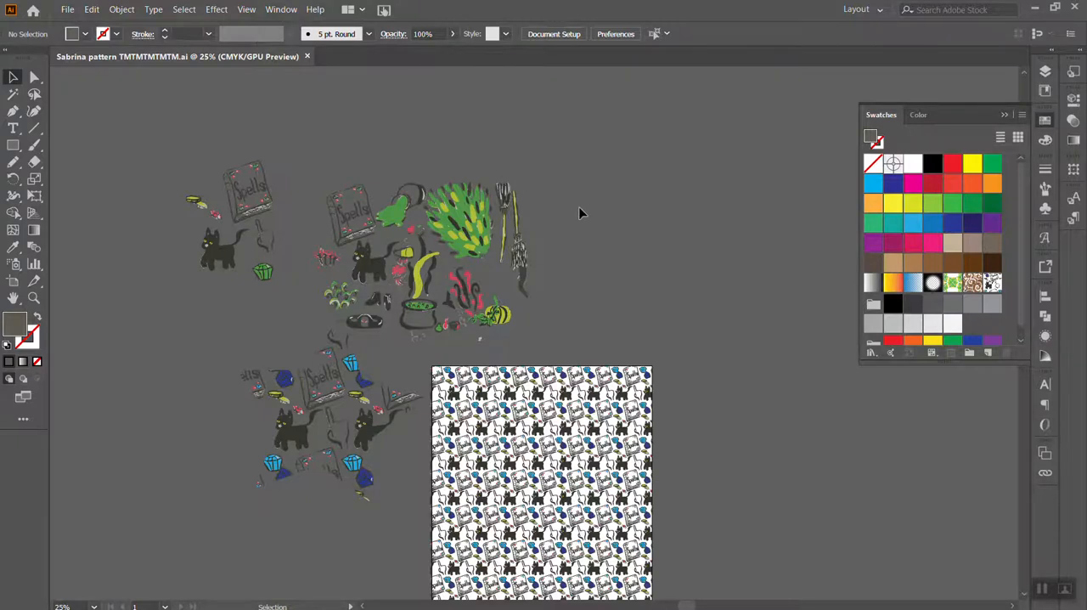
pyautogui.scroll(-3, 579, 206)
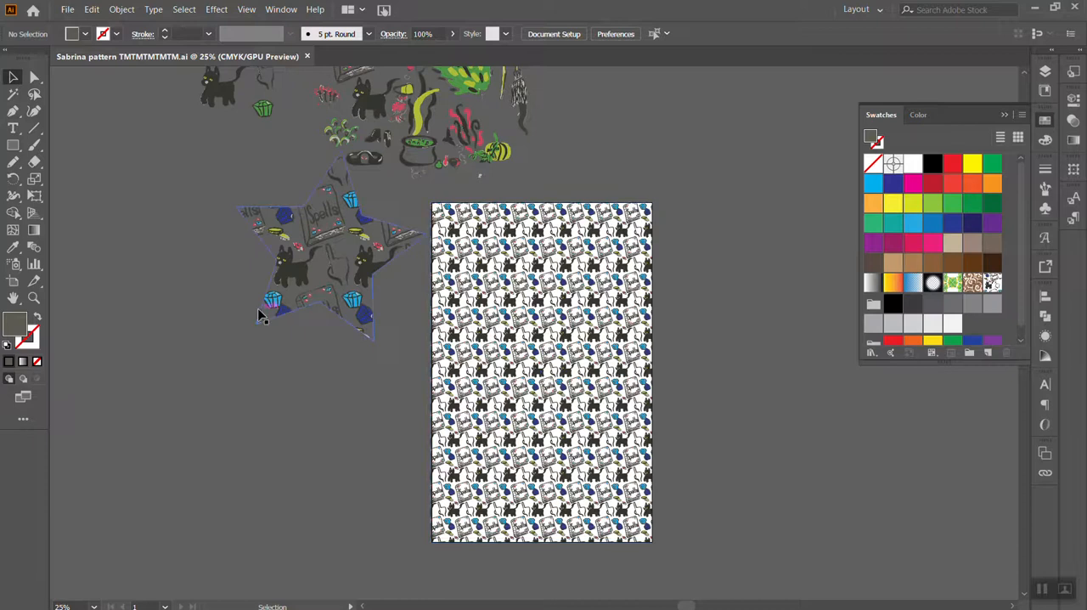
pyautogui.moveTo(280, 303); pyautogui.dragTo(171, 299)
pyautogui.click(544, 371)
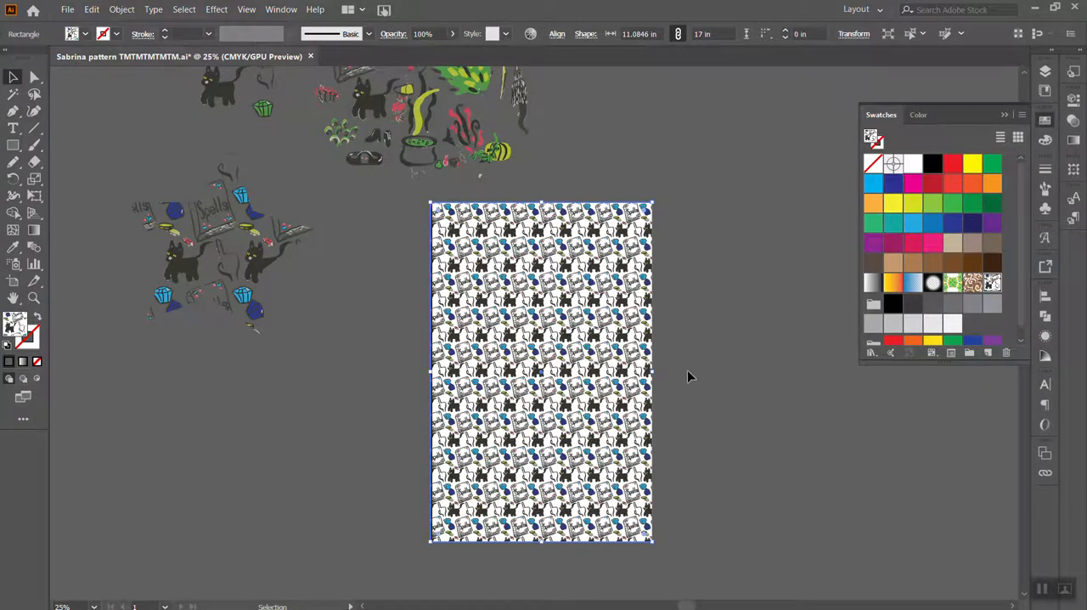
# Export the document as a JPEG named "Sabrina pattern TMTMTMTMTM", using all artboards, and proceed to the JPEG options
pyautogui.click(71, 12)
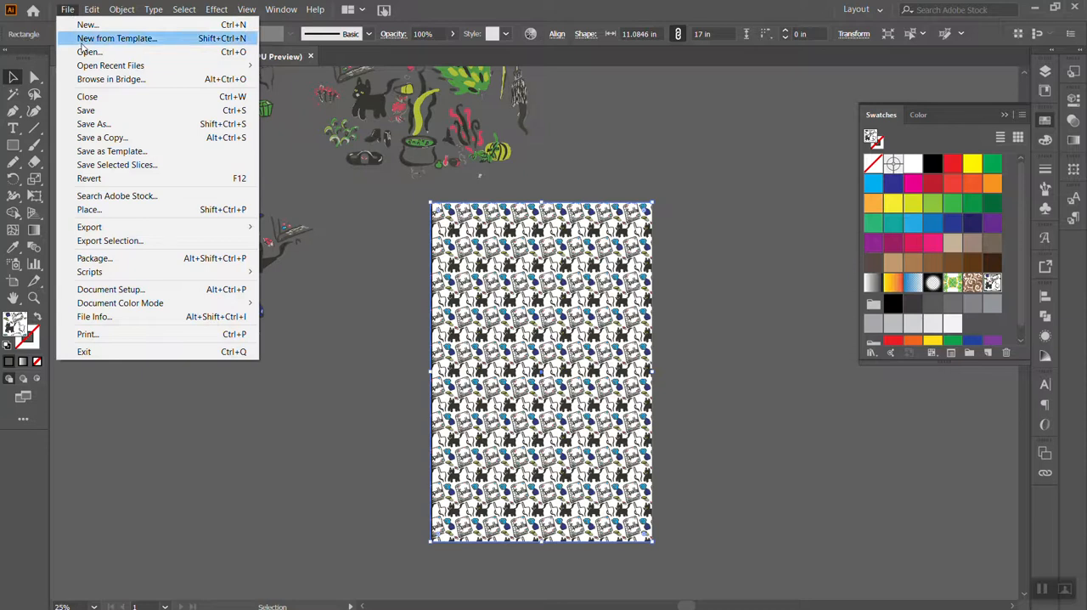
pyautogui.moveTo(146, 232)
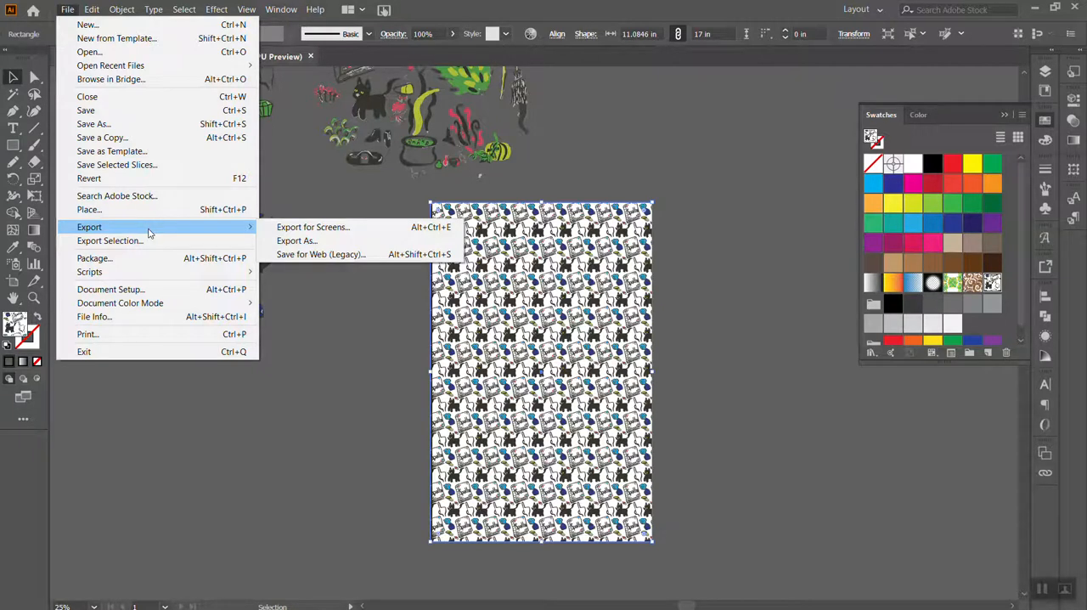
pyautogui.click(271, 241)
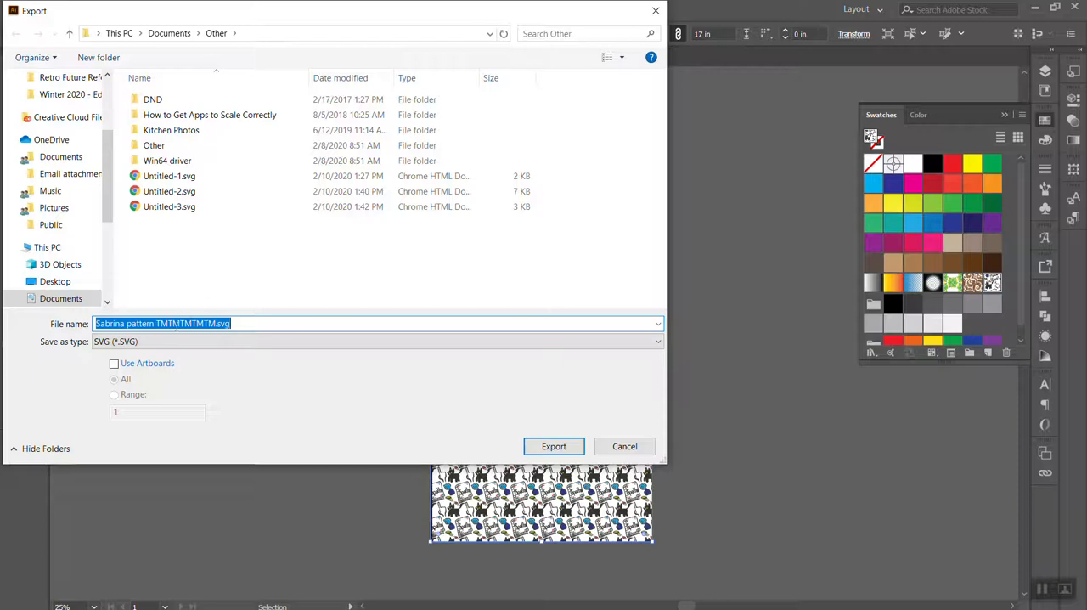
pyautogui.click(146, 343)
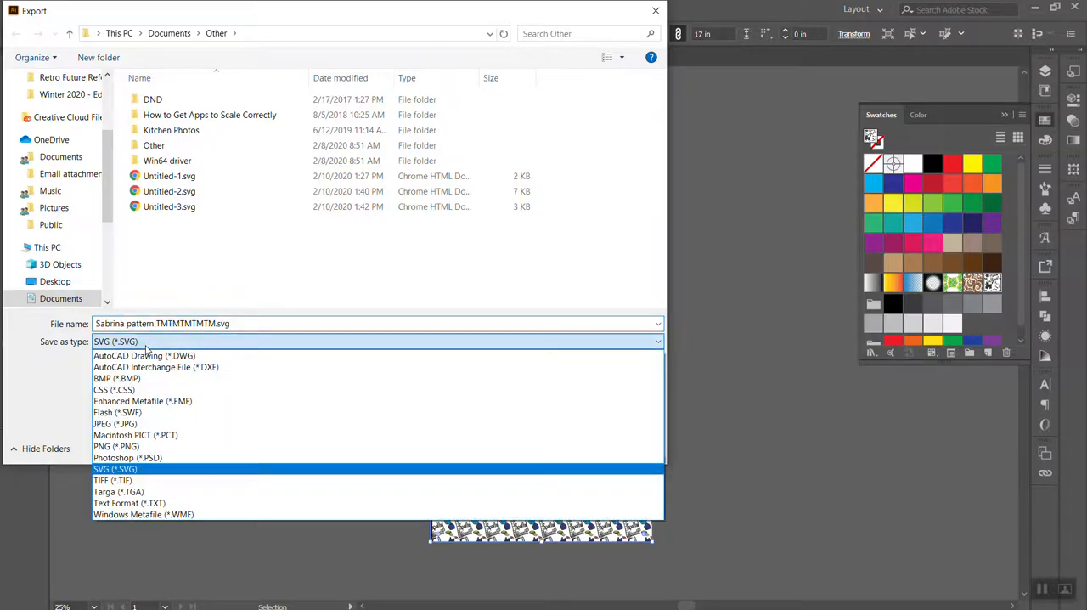
pyautogui.click(167, 424)
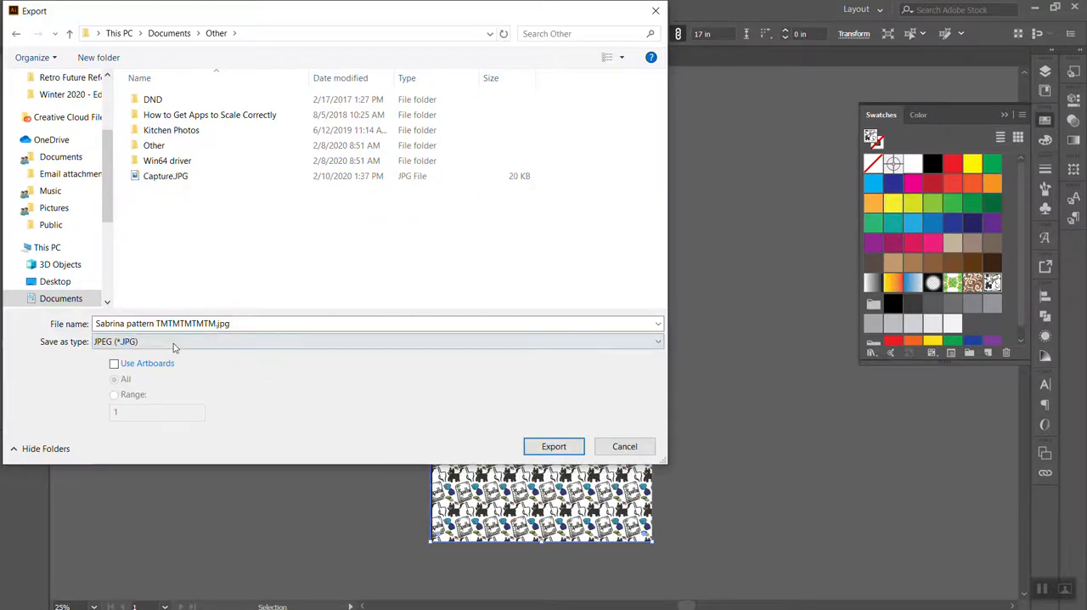
pyautogui.click(127, 366)
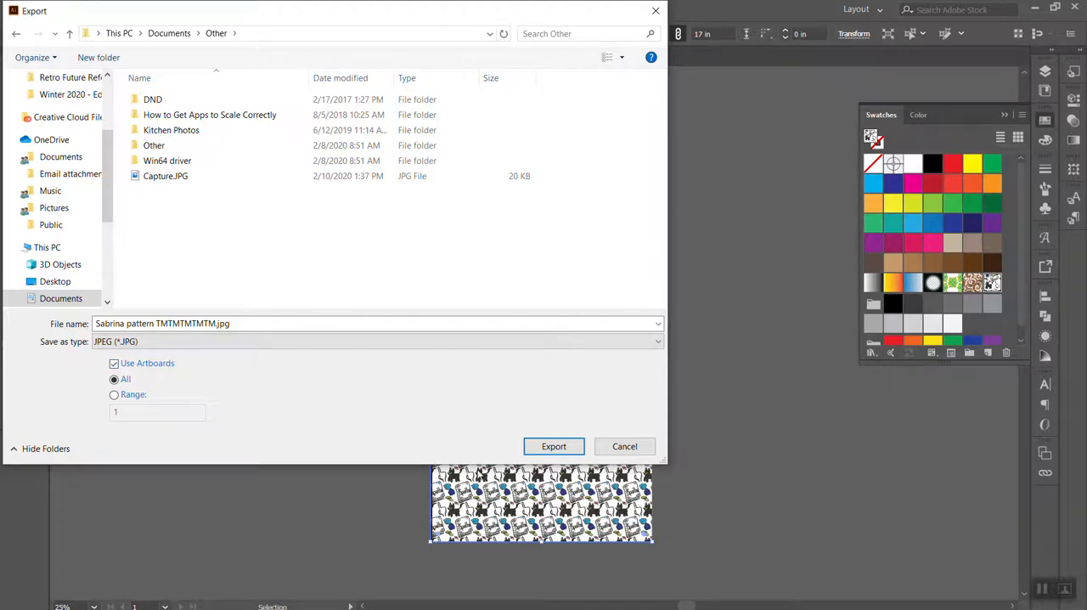
pyautogui.click(553, 446)
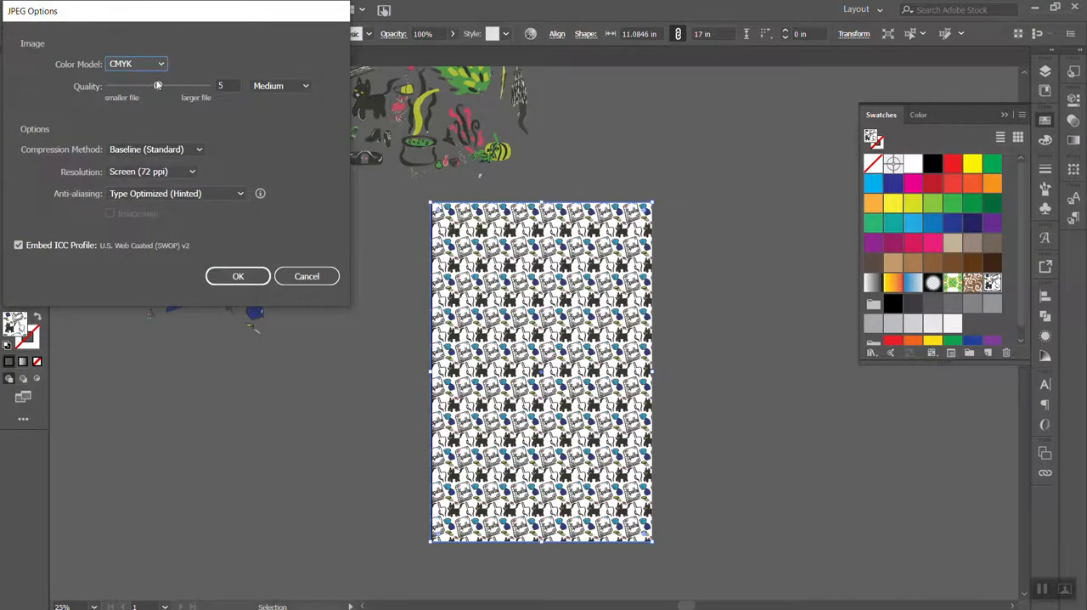
# Export the JPEG with maximum quality 10, High (300 ppi) resolution and anti-aliasing set to None
pyautogui.moveTo(157, 86); pyautogui.dragTo(221, 89)
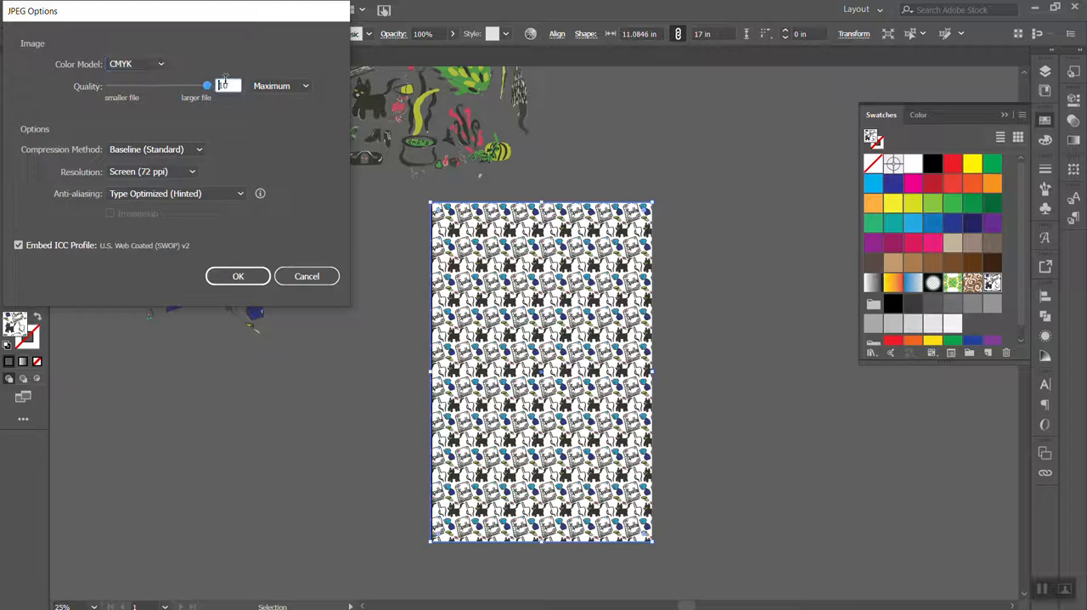
pyautogui.click(177, 172)
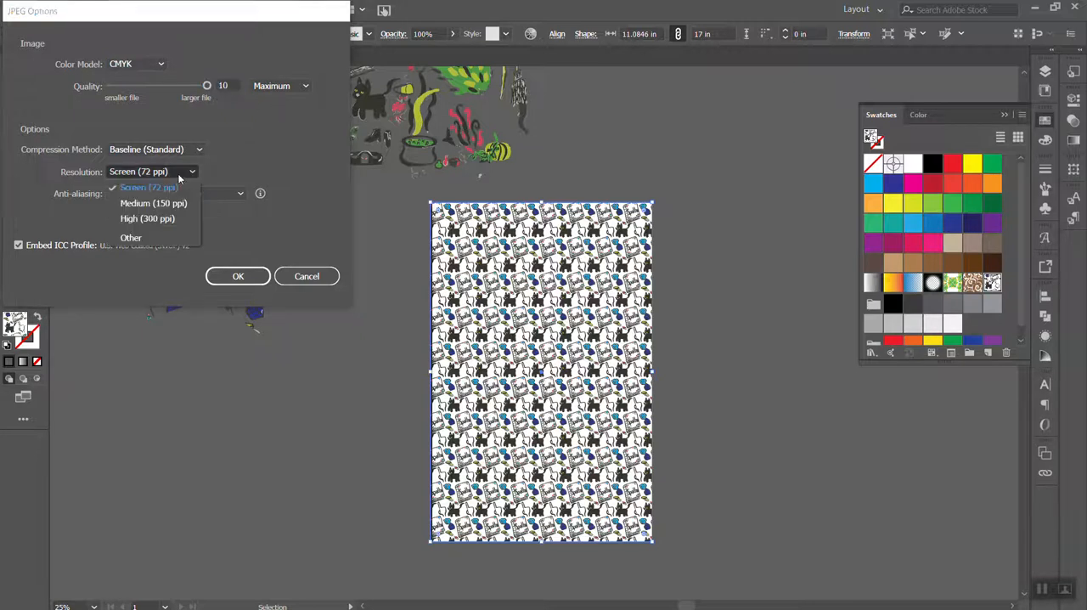
pyautogui.click(155, 221)
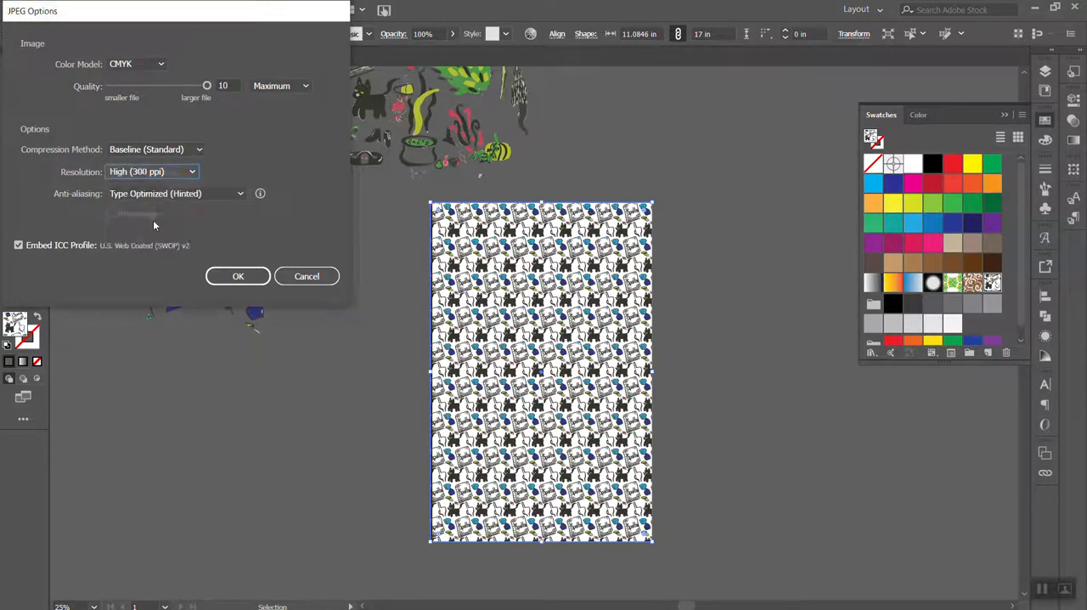
pyautogui.click(194, 173)
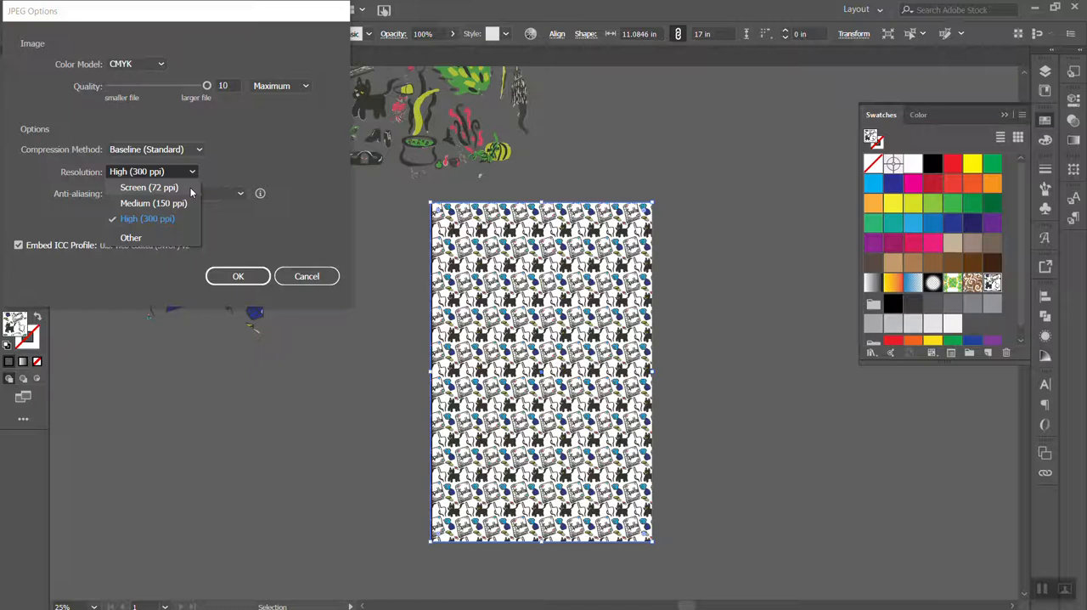
pyautogui.click(174, 219)
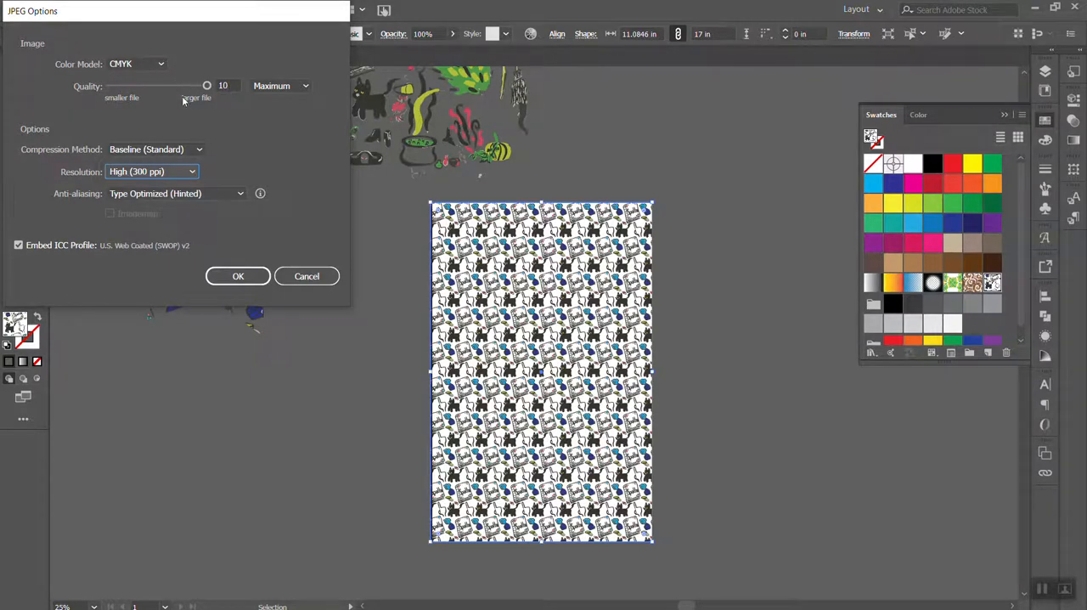
pyautogui.click(212, 193)
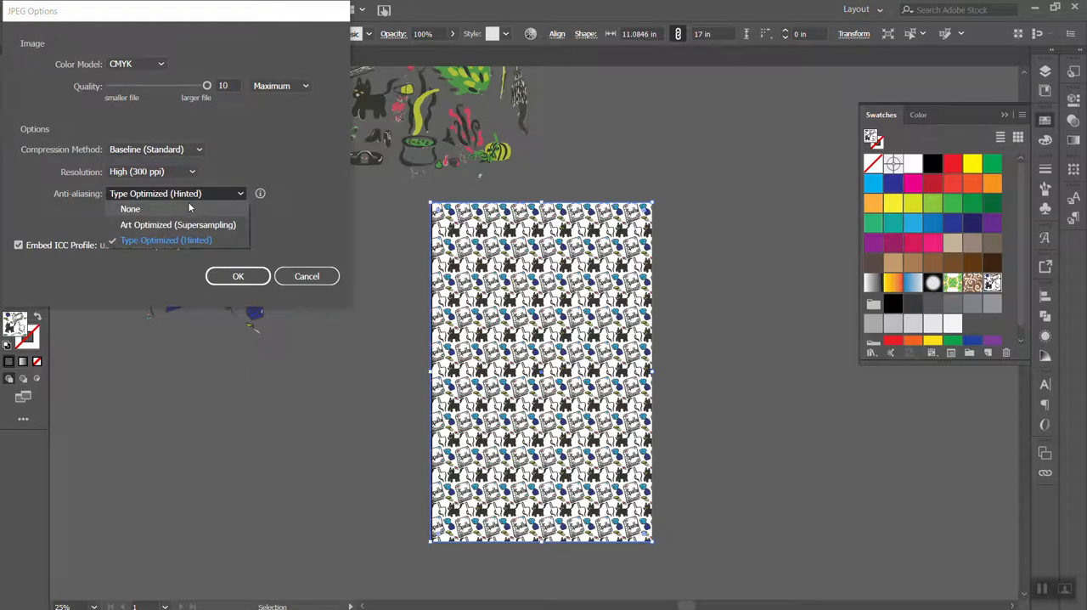
pyautogui.click(189, 208)
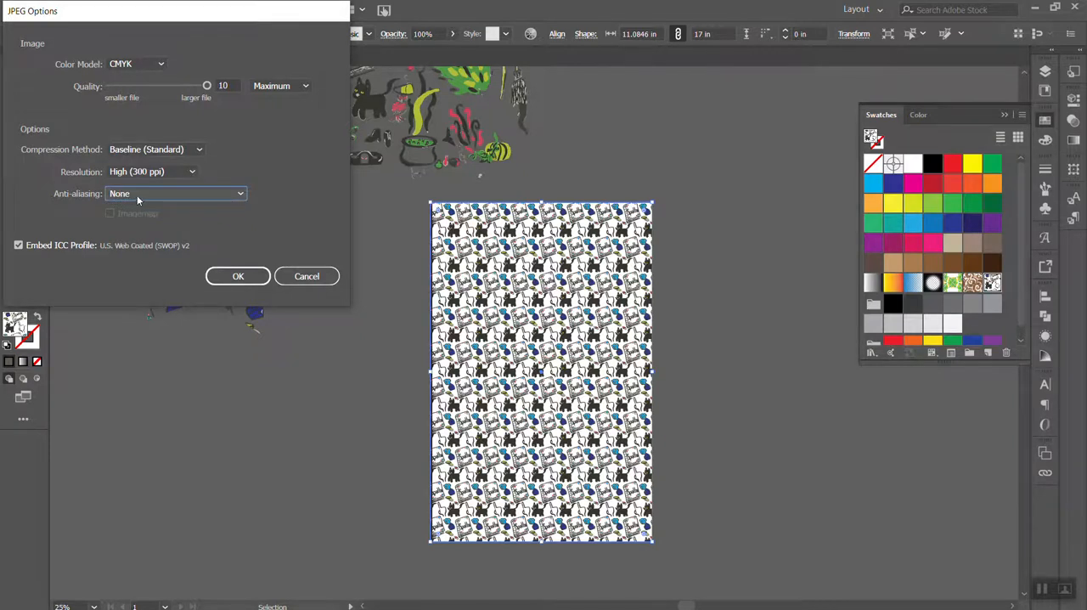
pyautogui.click(234, 276)
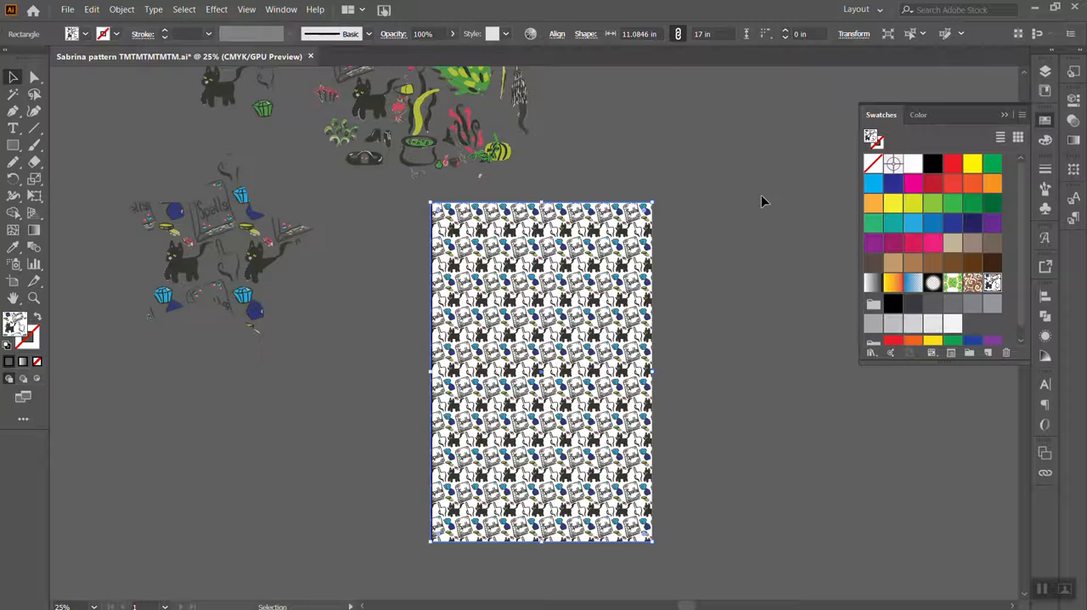
# Export another JPEG of the document with Use Artboards off, keeping the CMYK, quality 10 and 300 ppi options
pyautogui.click(73, 10)
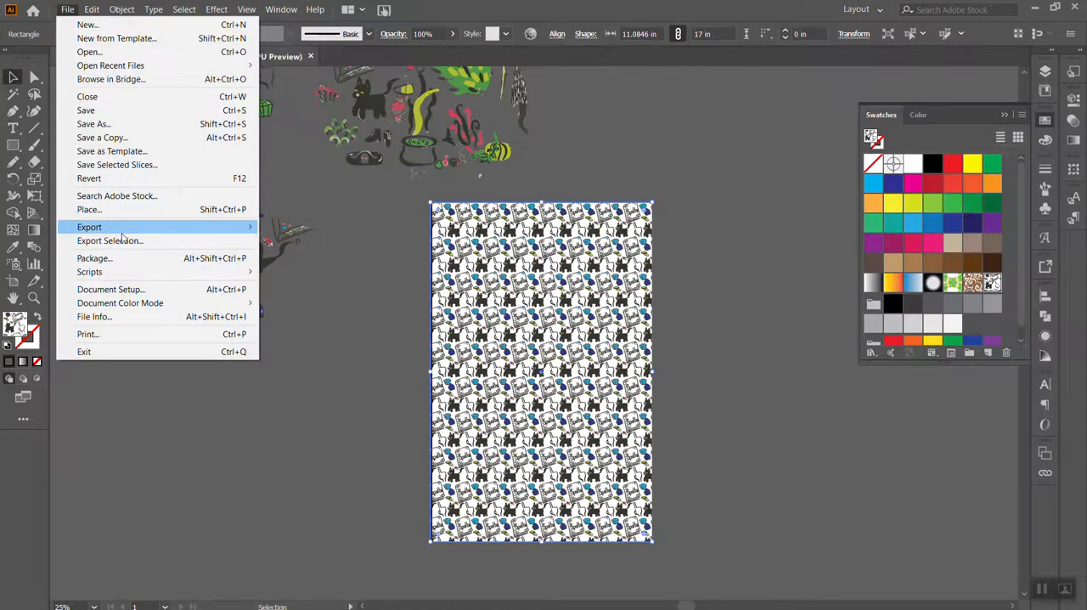
pyautogui.moveTo(124, 228)
pyautogui.click(296, 241)
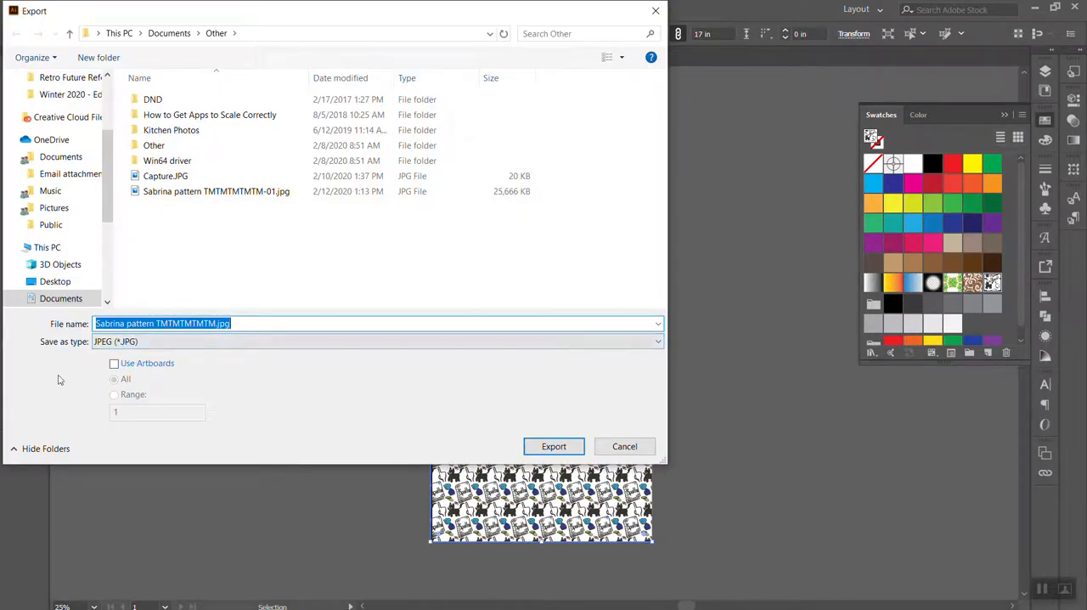
pyautogui.click(567, 447)
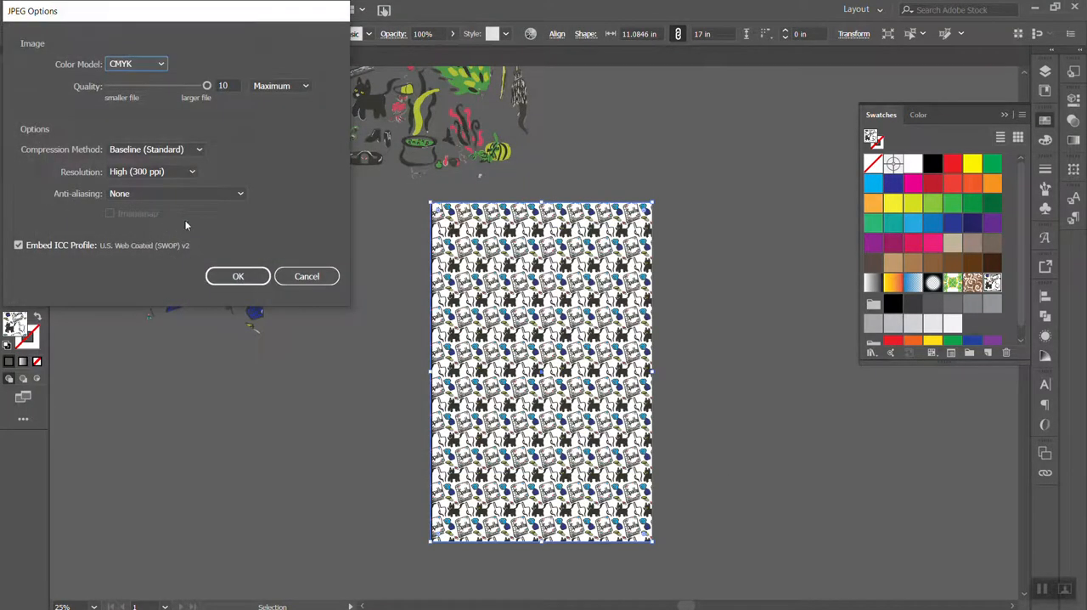
pyautogui.click(239, 274)
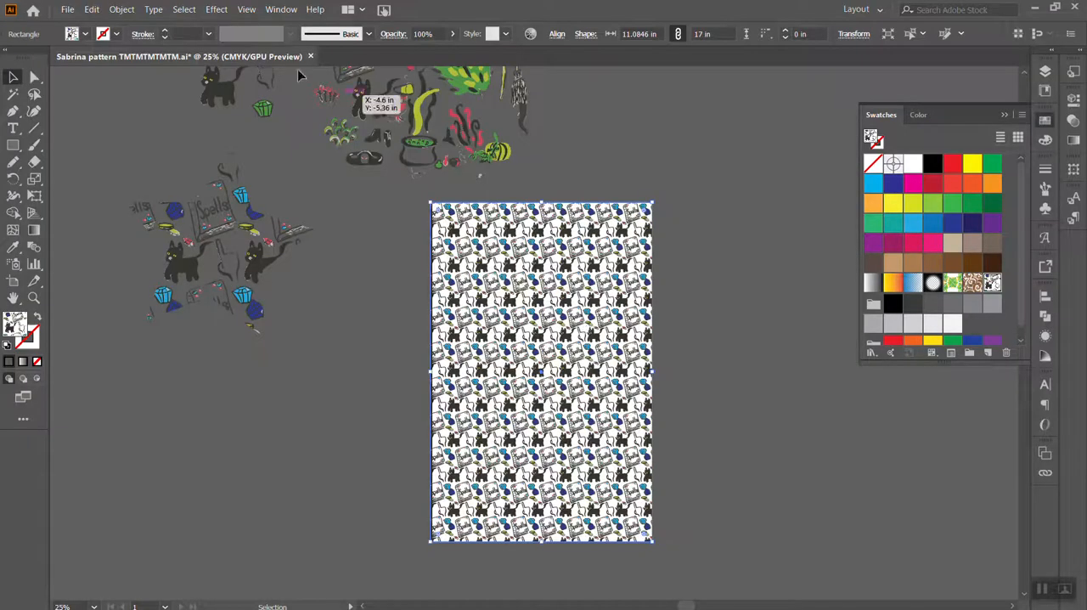
pyautogui.click(67, 9)
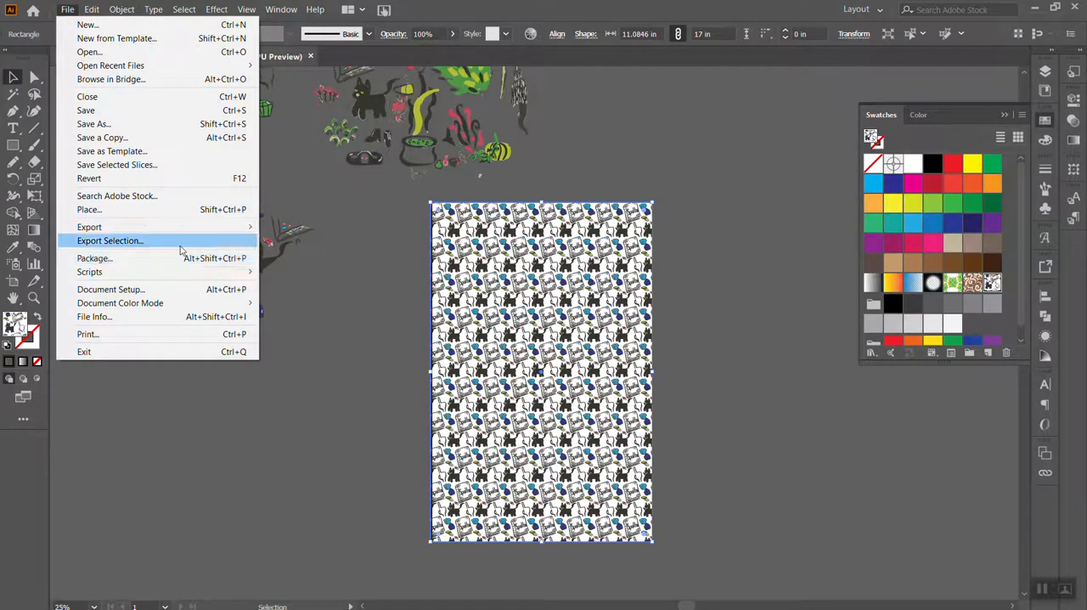
pyautogui.moveTo(174, 231)
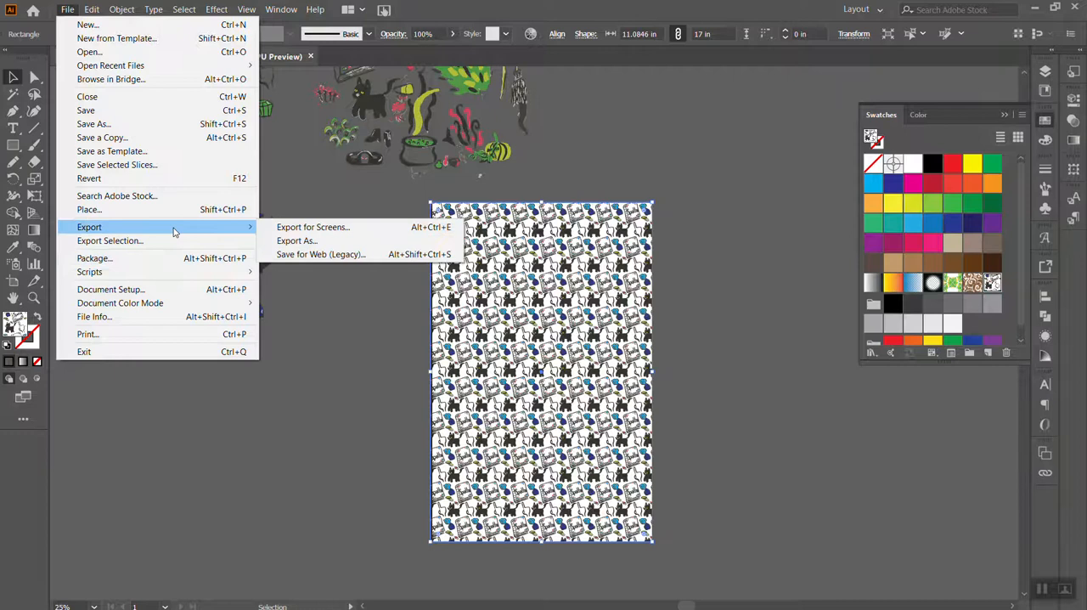
pyautogui.click(319, 242)
pyautogui.click(234, 341)
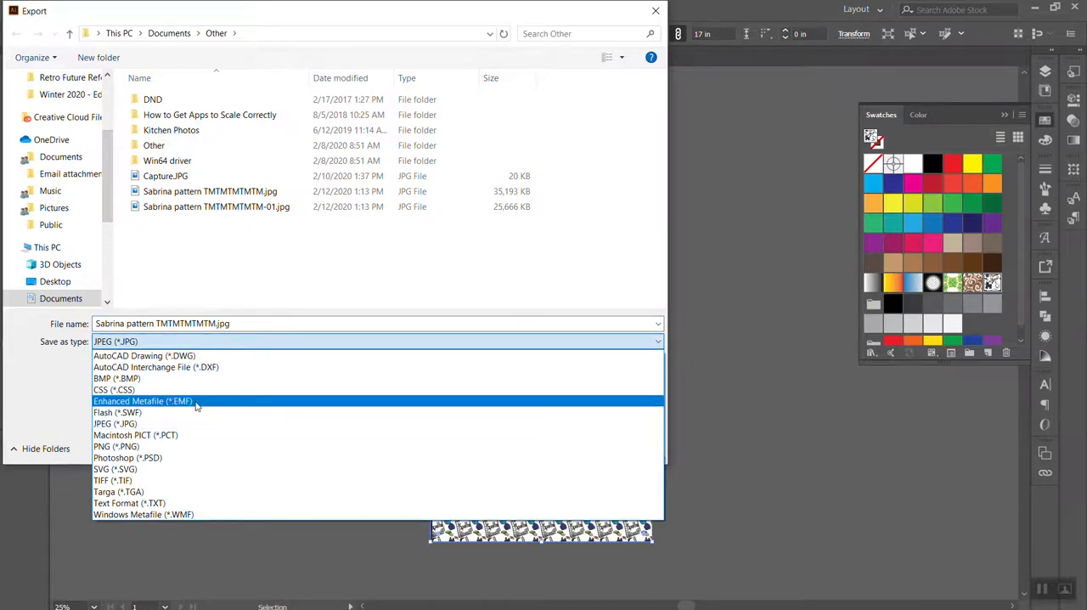
pyautogui.click(180, 446)
pyautogui.click(550, 446)
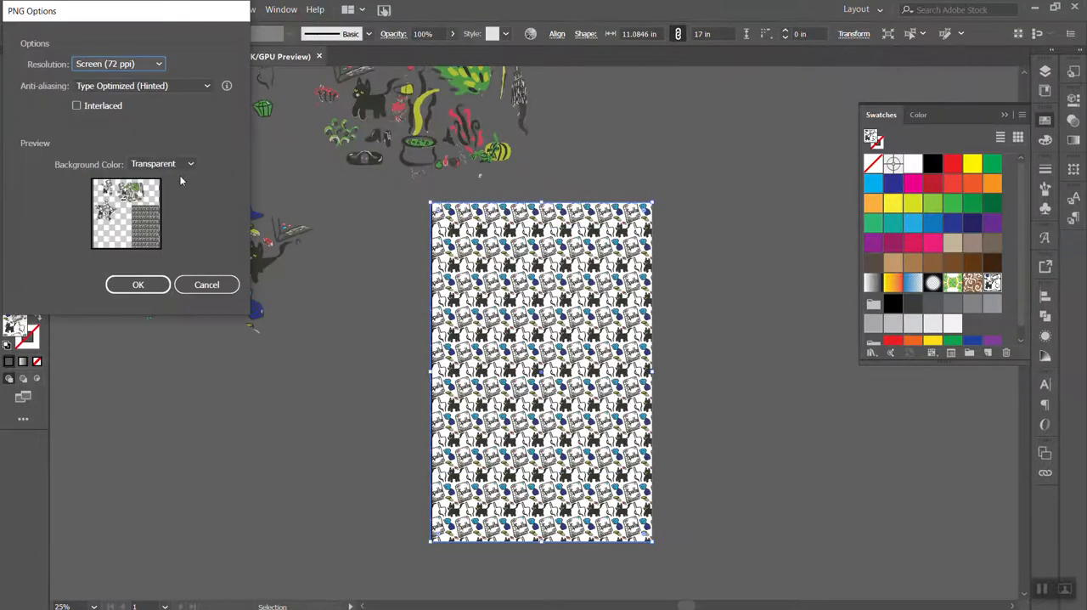
pyautogui.click(206, 284)
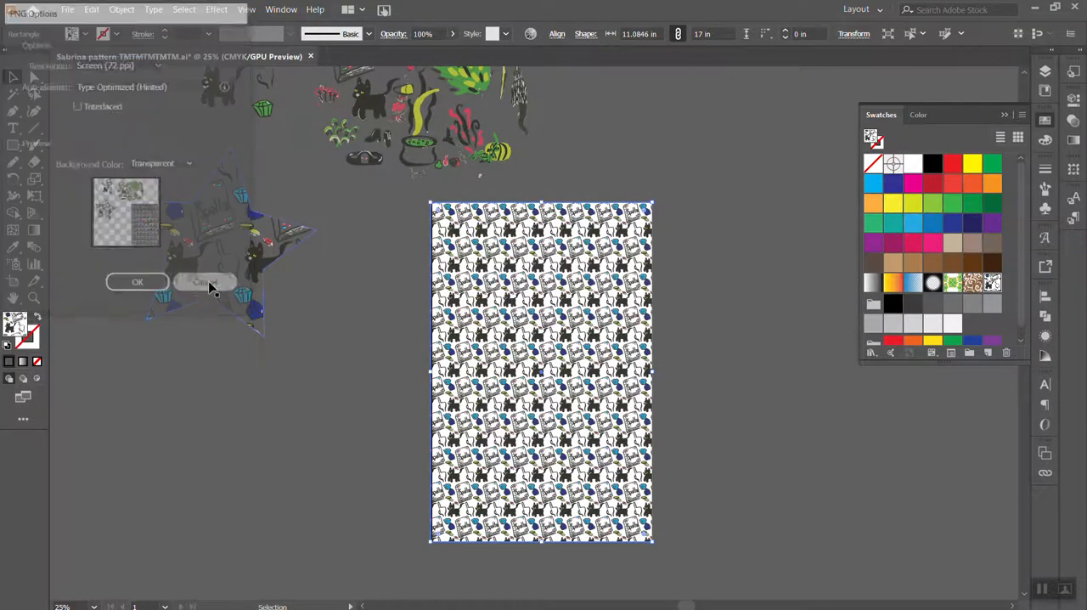
# Export the document as a PNG named "Sabrina pattern TMTMTMTMTM", using all artboards, and proceed to the PNG options
pyautogui.click(119, 9)
pyautogui.moveTo(67, 9)
pyautogui.moveTo(113, 232)
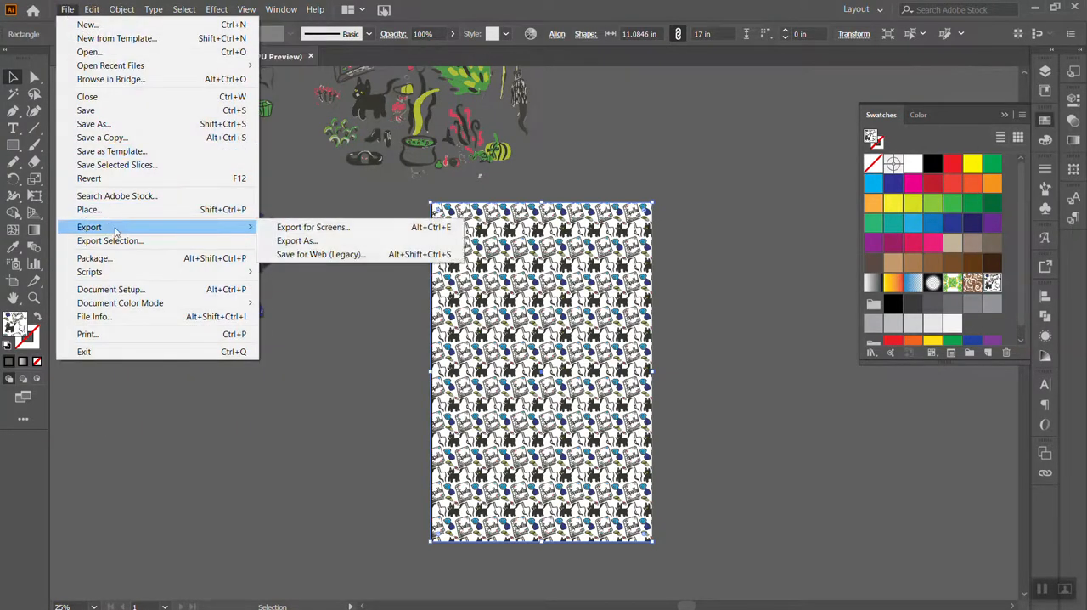
pyautogui.click(291, 242)
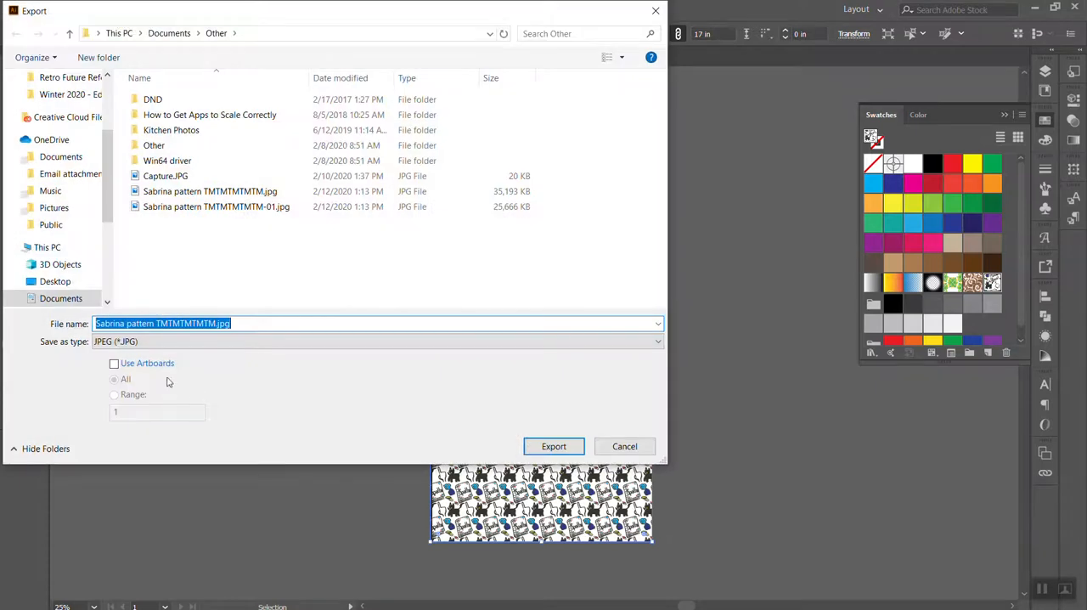
pyautogui.click(155, 364)
pyautogui.click(152, 341)
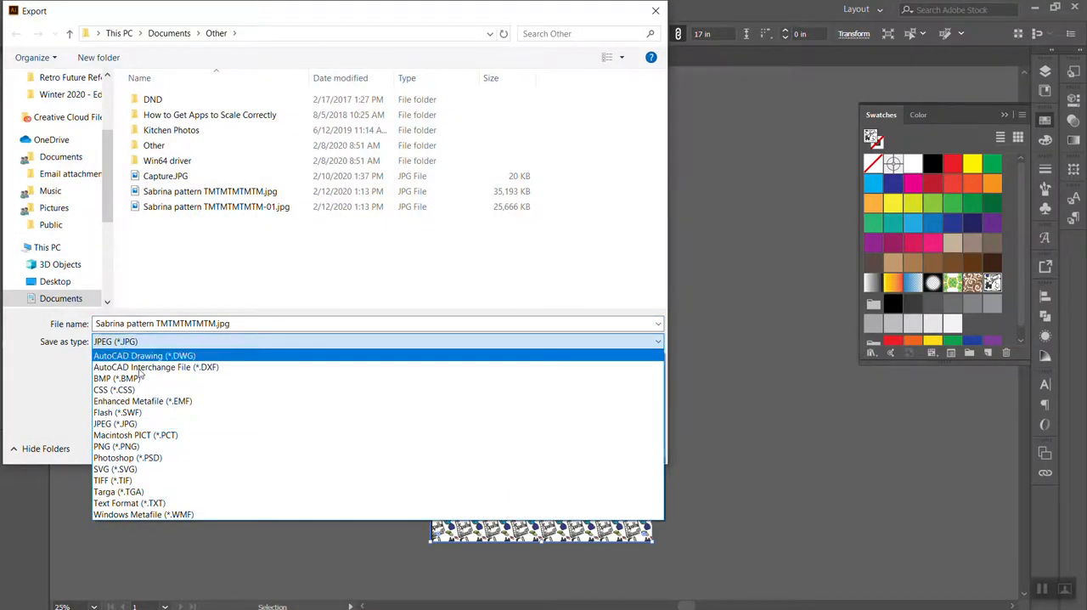
pyautogui.click(144, 446)
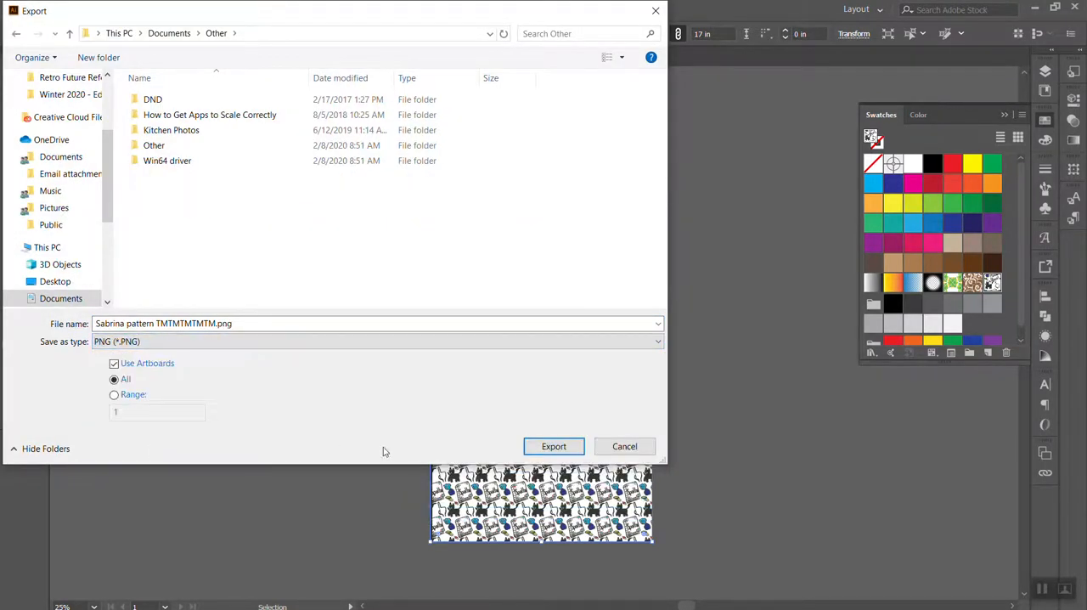
pyautogui.click(574, 448)
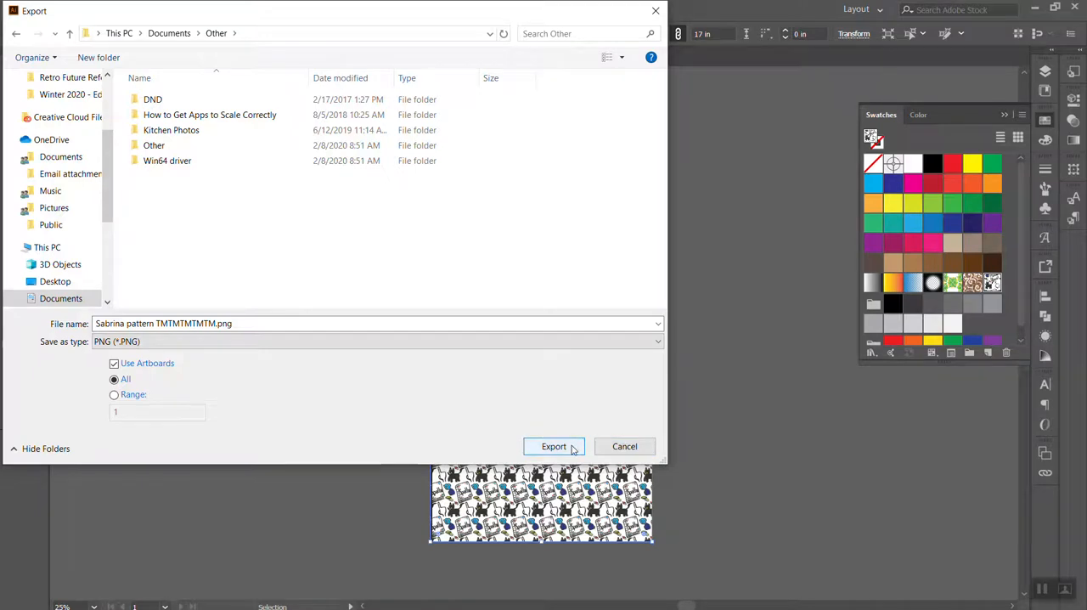
pyautogui.click(573, 449)
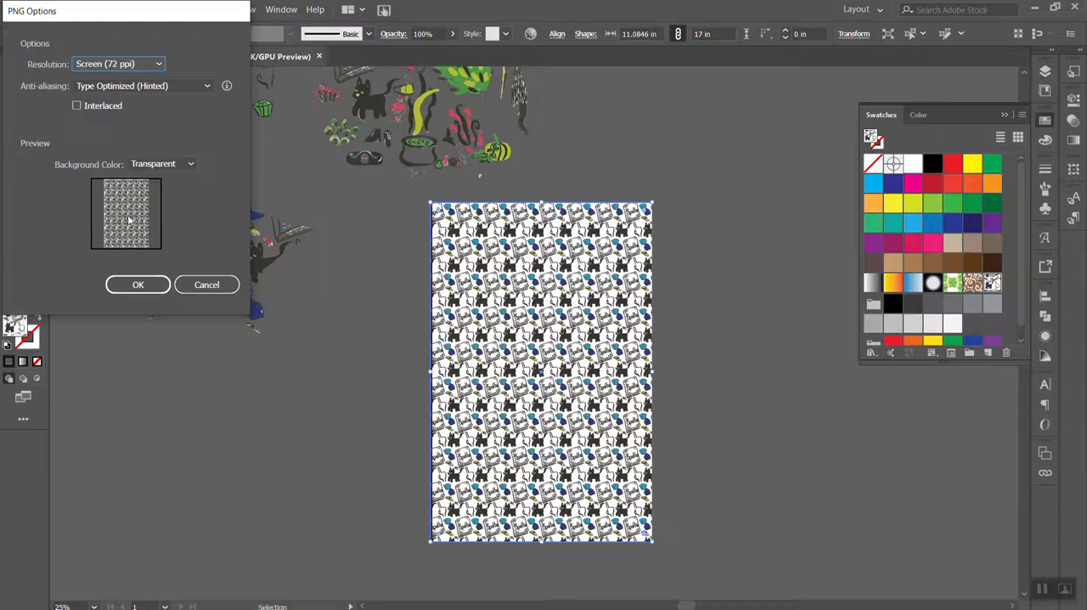
# Export the PNG at High (300 ppi) resolution with anti-aliasing set to None and a transparent background
pyautogui.click(143, 166)
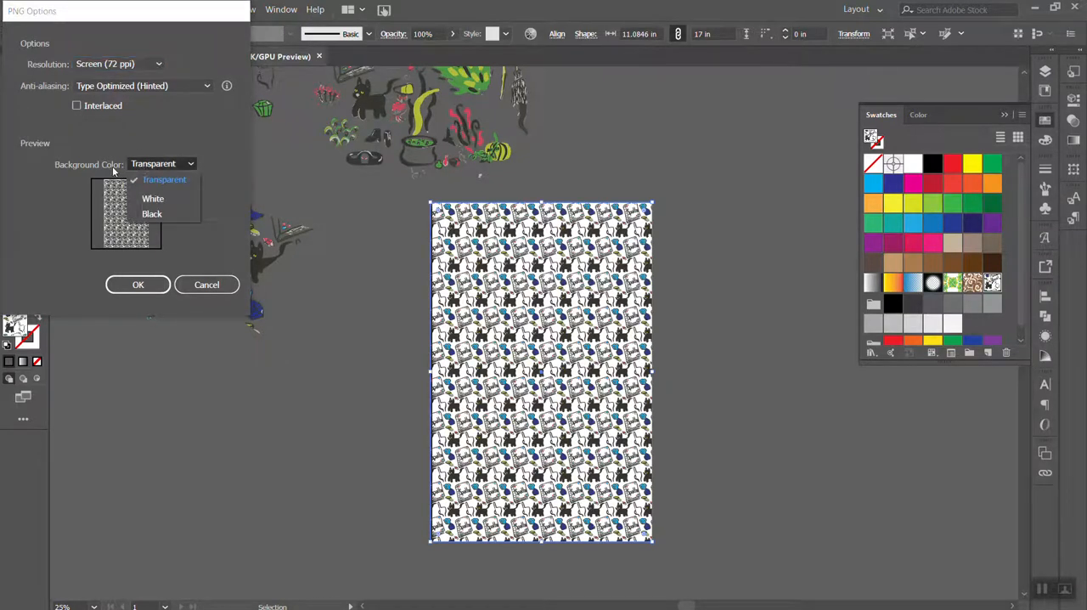
pyautogui.click(147, 168)
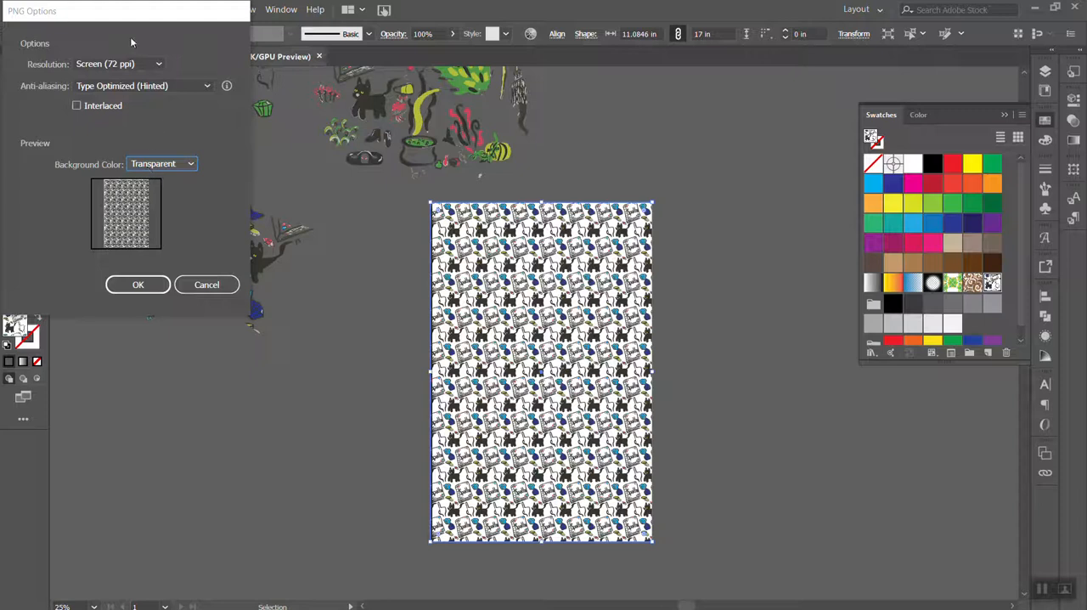
pyautogui.click(122, 65)
pyautogui.click(122, 111)
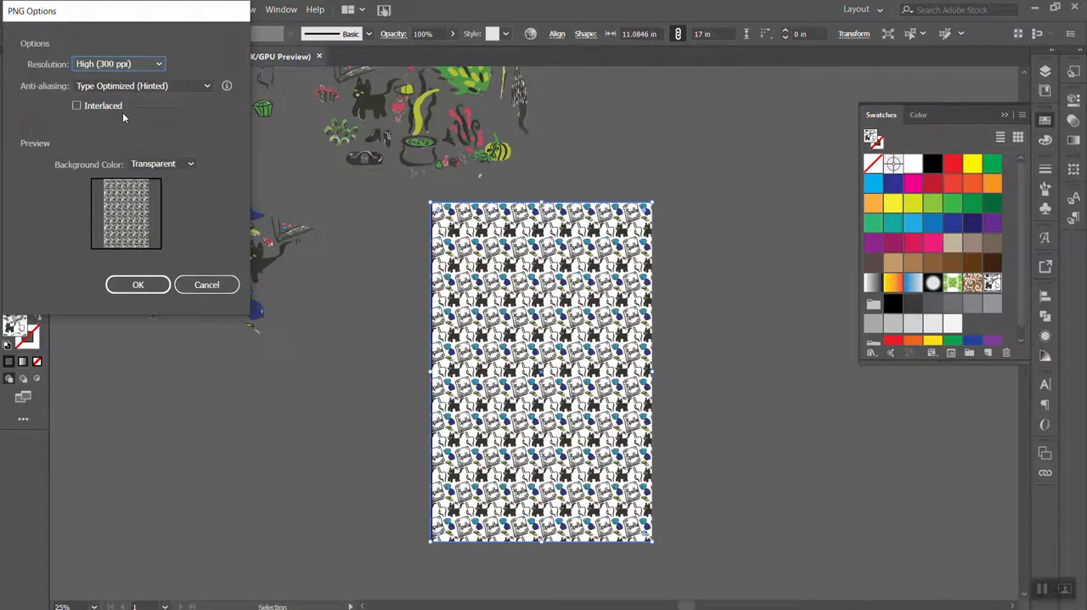
pyautogui.click(155, 88)
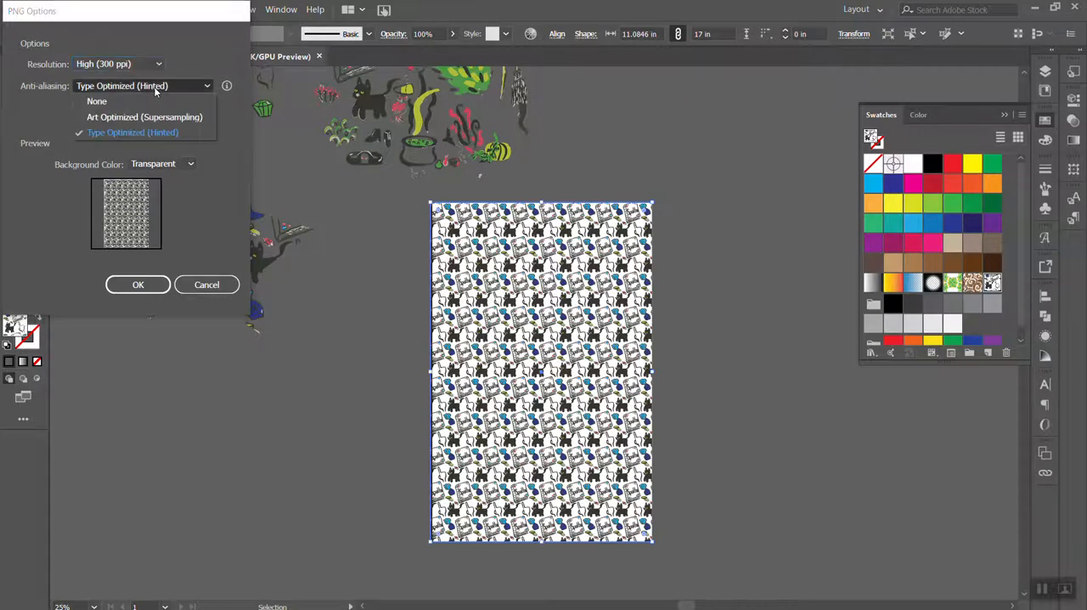
pyautogui.click(144, 101)
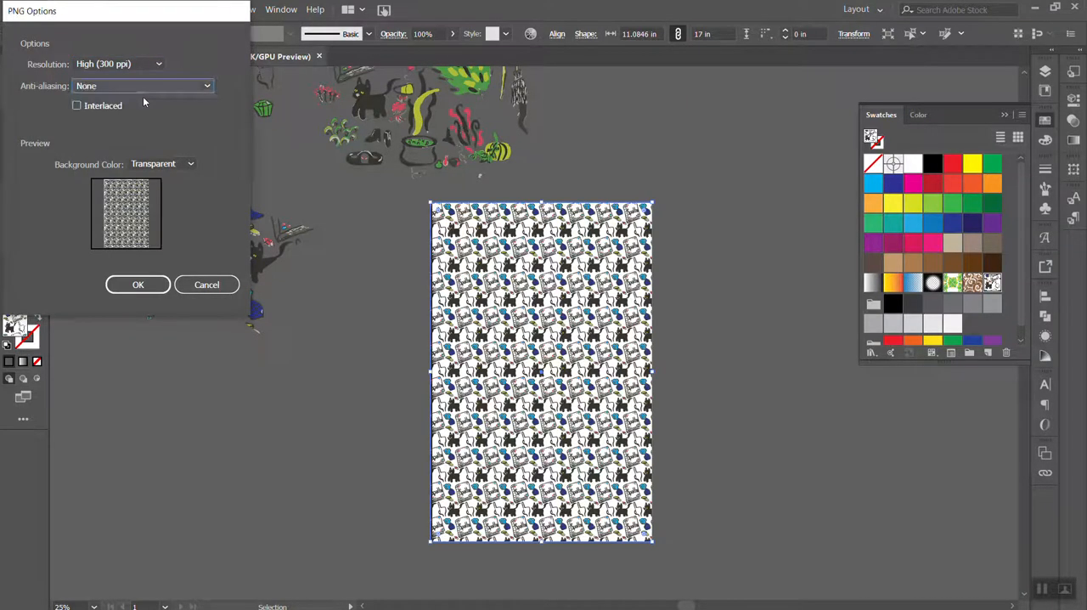
pyautogui.click(153, 284)
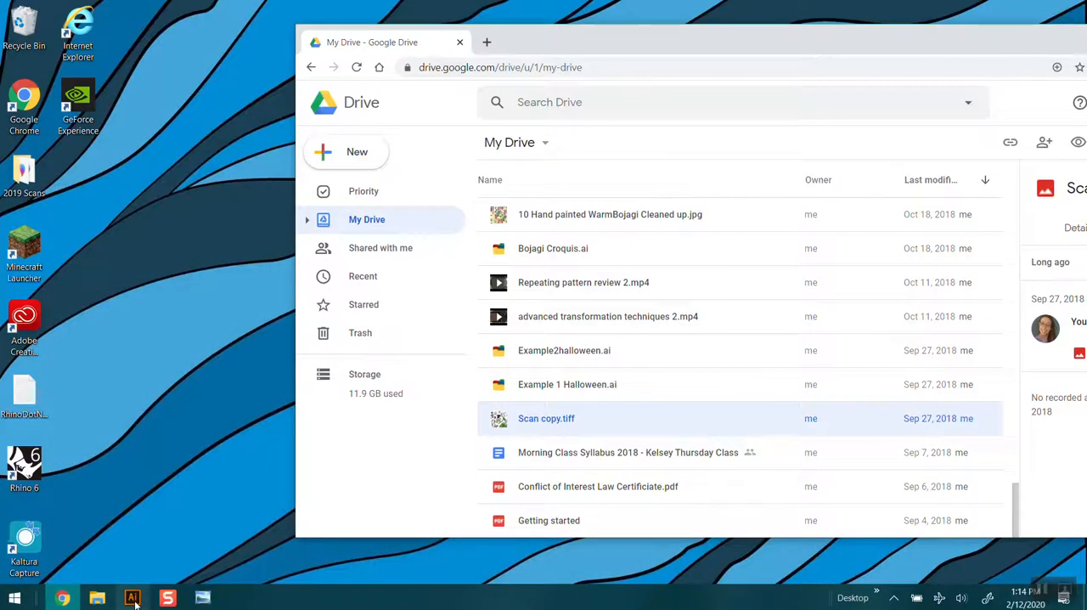
# Return to Illustrator and close it, saving the changes to the Sabrina pattern document
pyautogui.click(133, 597)
pyautogui.click(1071, 7)
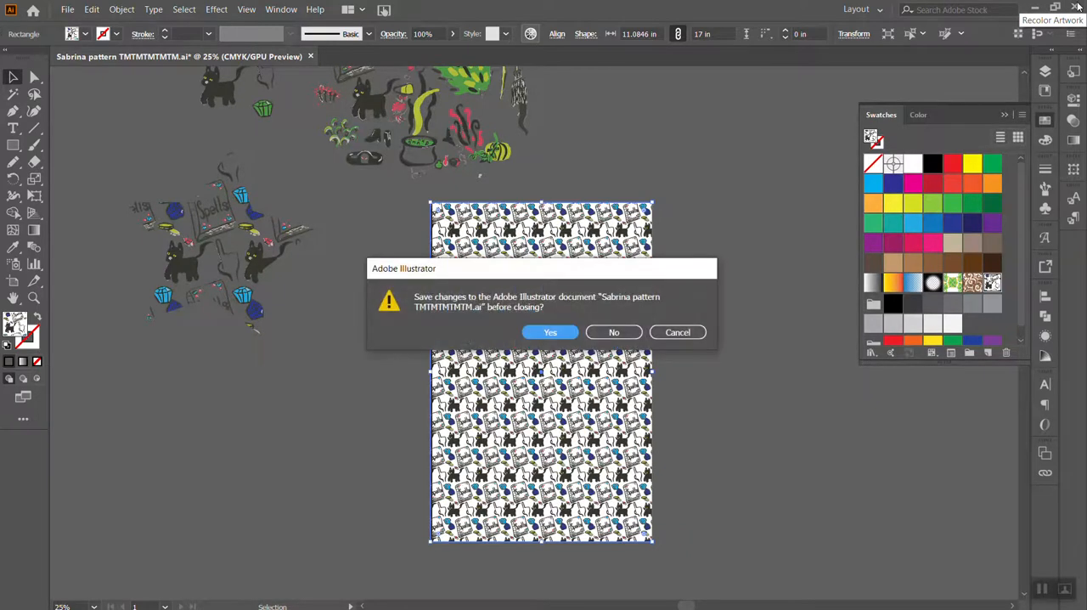
pyautogui.click(550, 335)
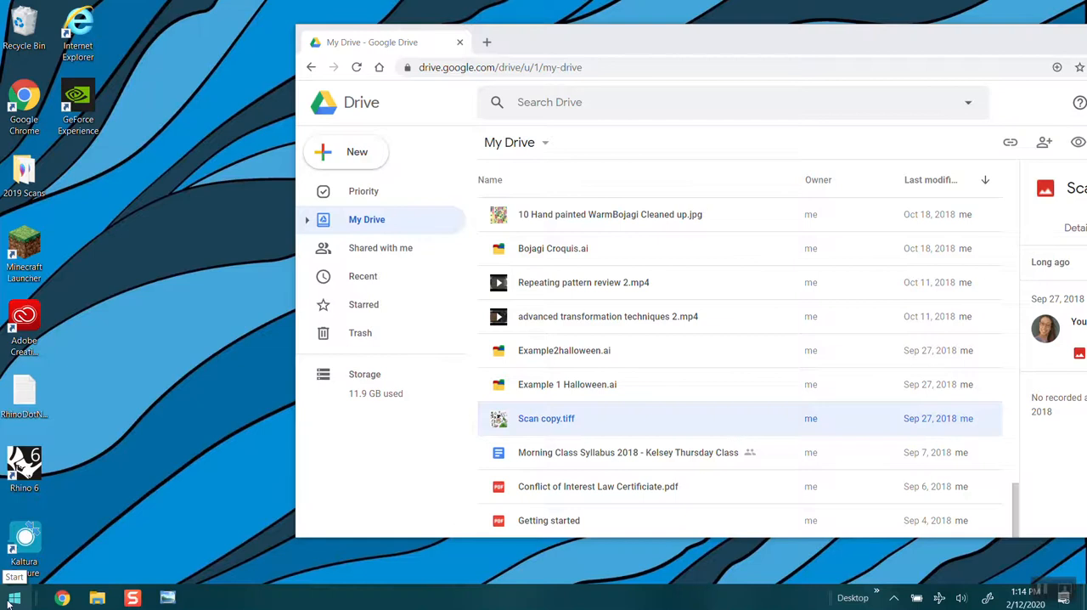
# Launch Photoshop, and open the "Other" folder inside Documents in File Explorer
pyautogui.click(6, 603)
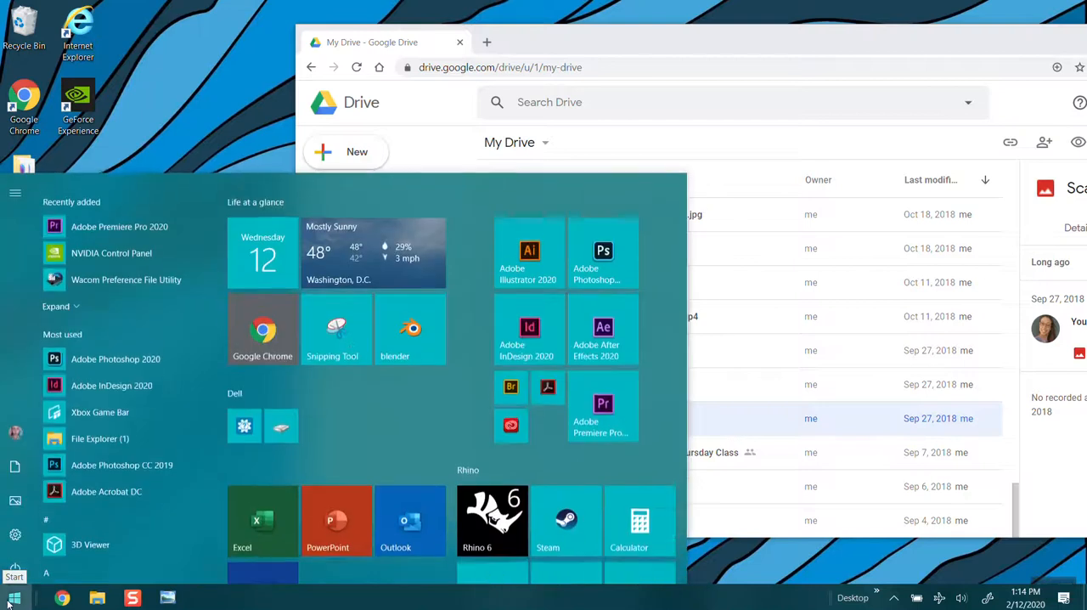
pyautogui.click(331, 403)
pyautogui.moveTo(173, 606)
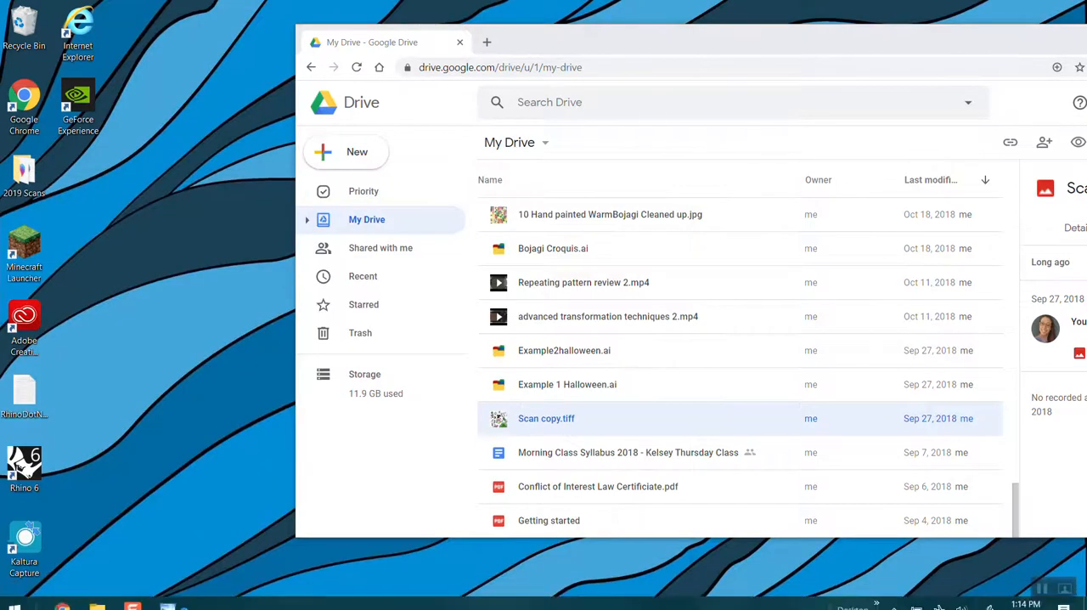
pyautogui.click(95, 599)
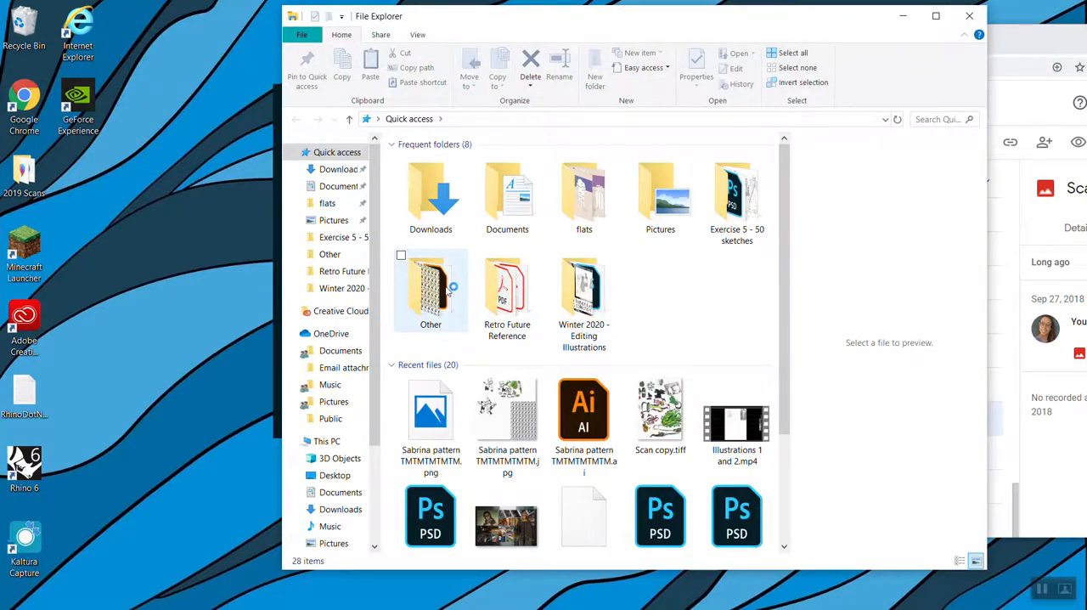
pyautogui.doubleClick(429, 289)
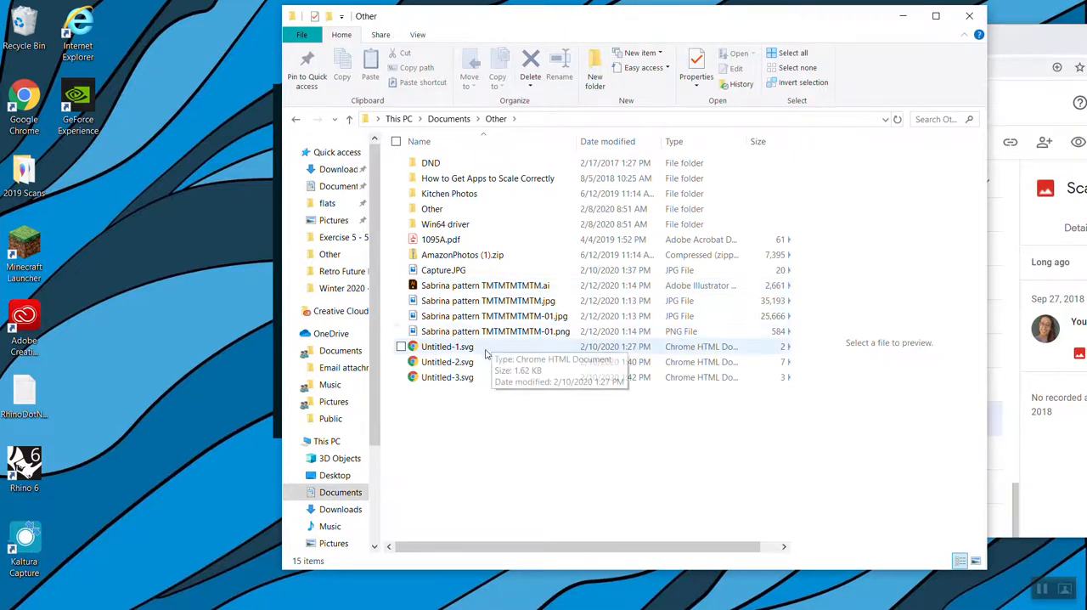
# Preview and compare the exported Sabrina pattern JPG and PNG files in the "Other" folder
pyautogui.click(490, 302)
pyautogui.click(490, 316)
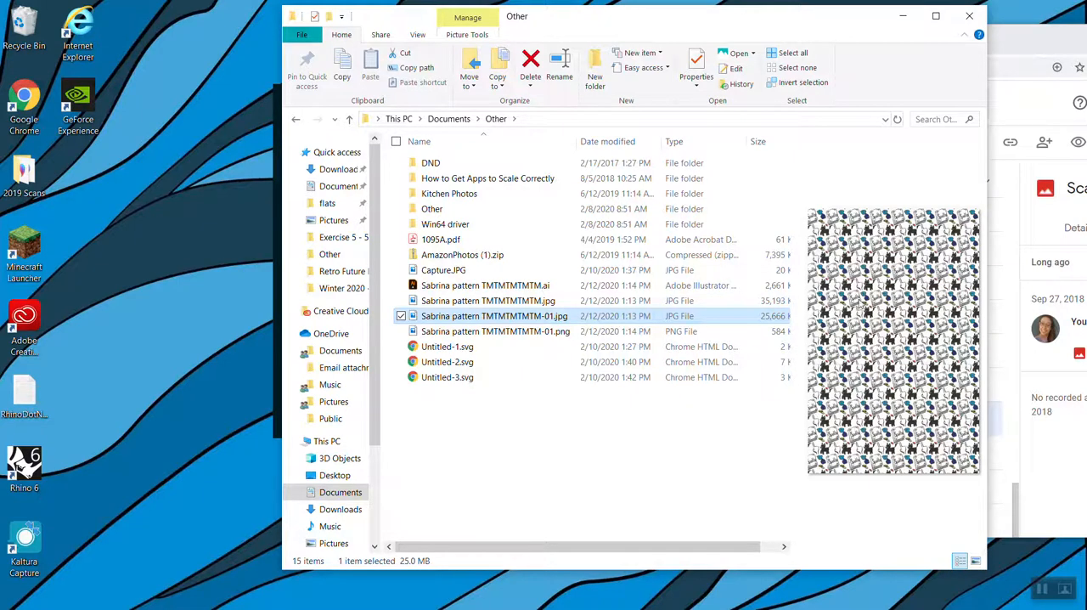
pyautogui.click(492, 299)
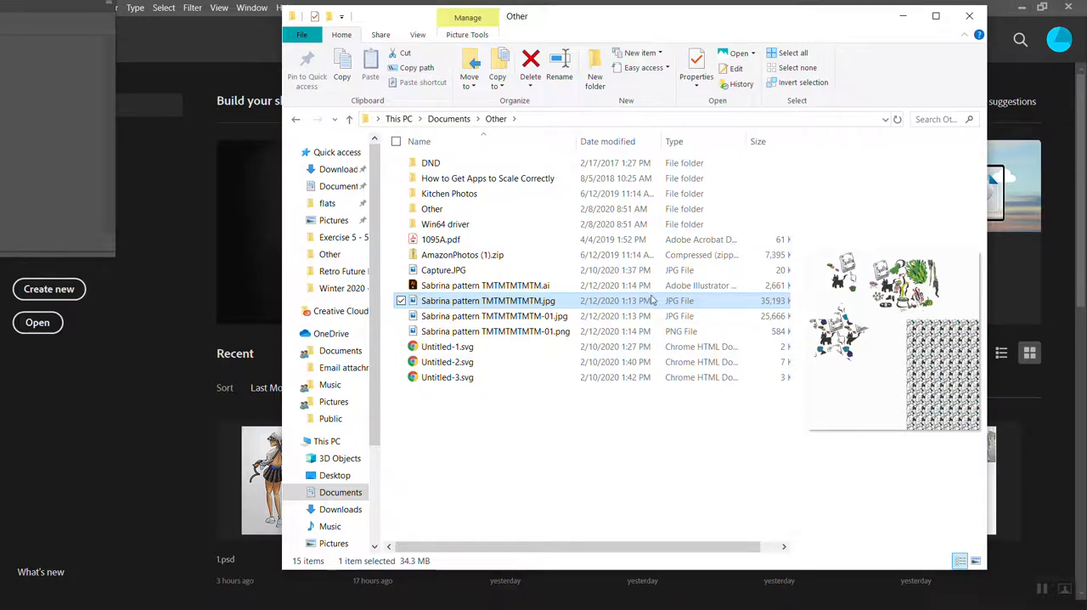
pyautogui.click(510, 332)
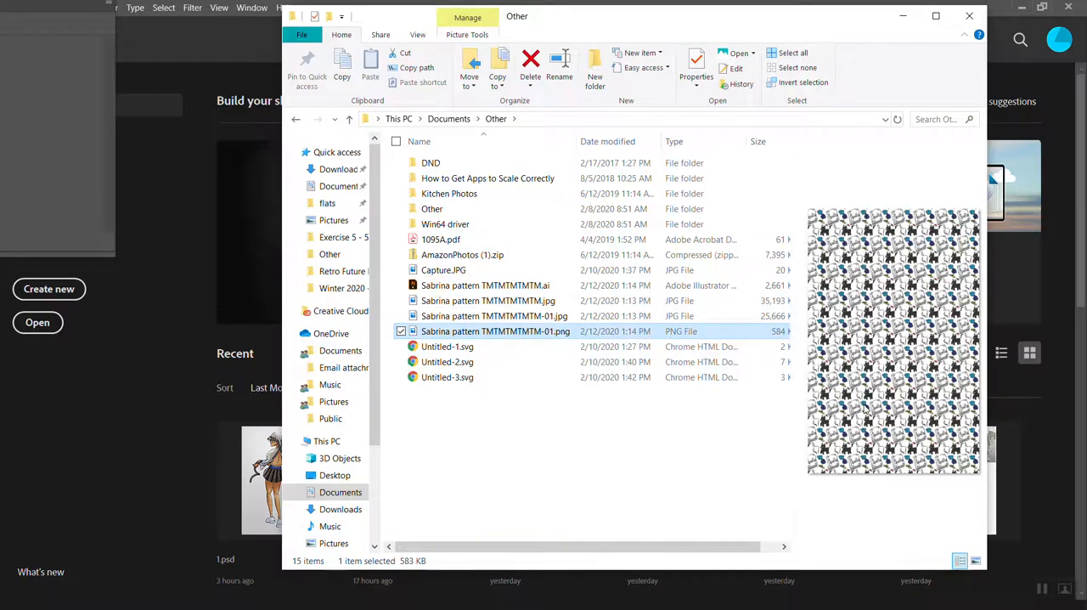
pyautogui.click(524, 317)
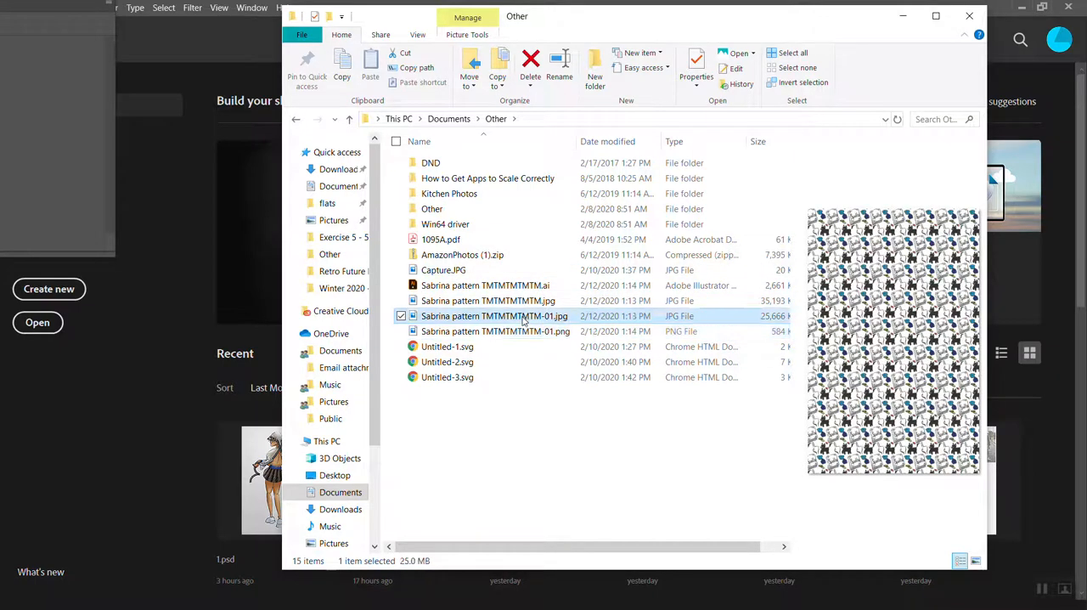
pyautogui.click(530, 332)
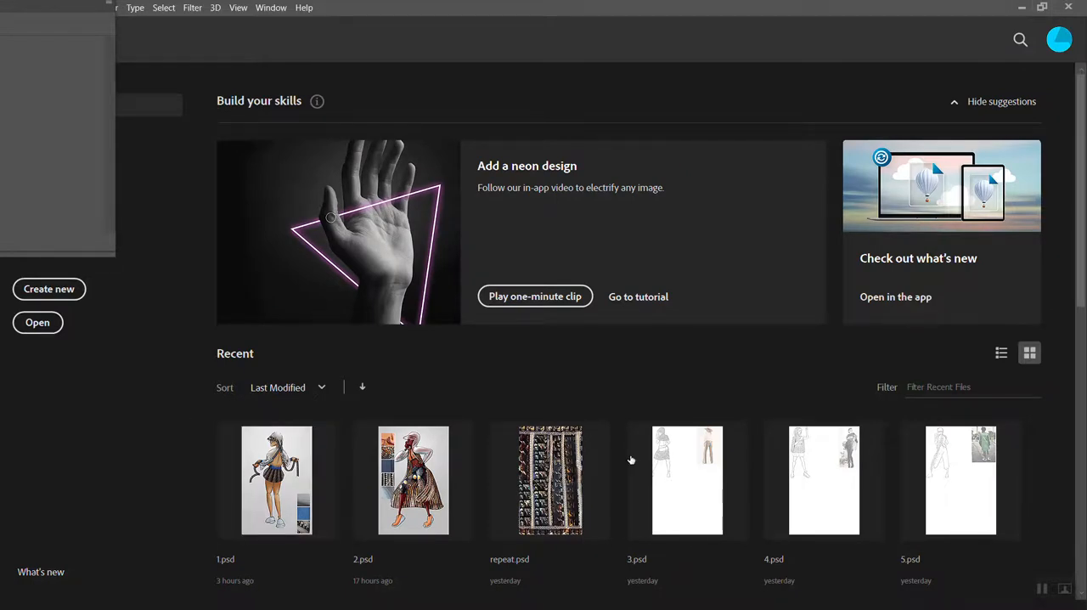
# Switch to Photoshop, open the recent file 13.psd and move the floating Properties panel fully into view
pyautogui.scroll(-2, 630, 423)
pyautogui.scroll(-4, 628, 422)
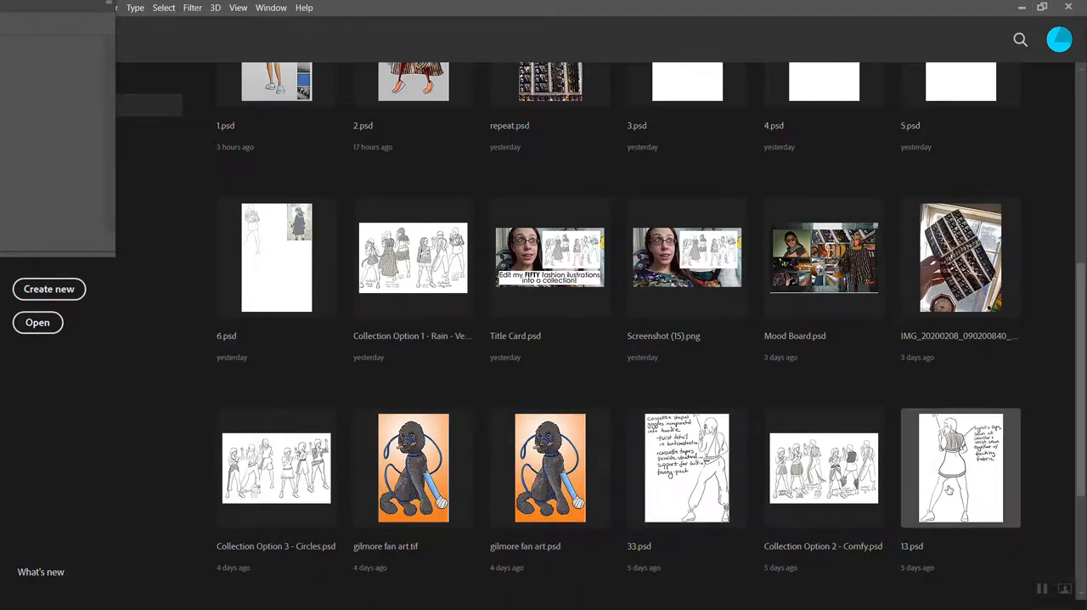
pyautogui.click(950, 490)
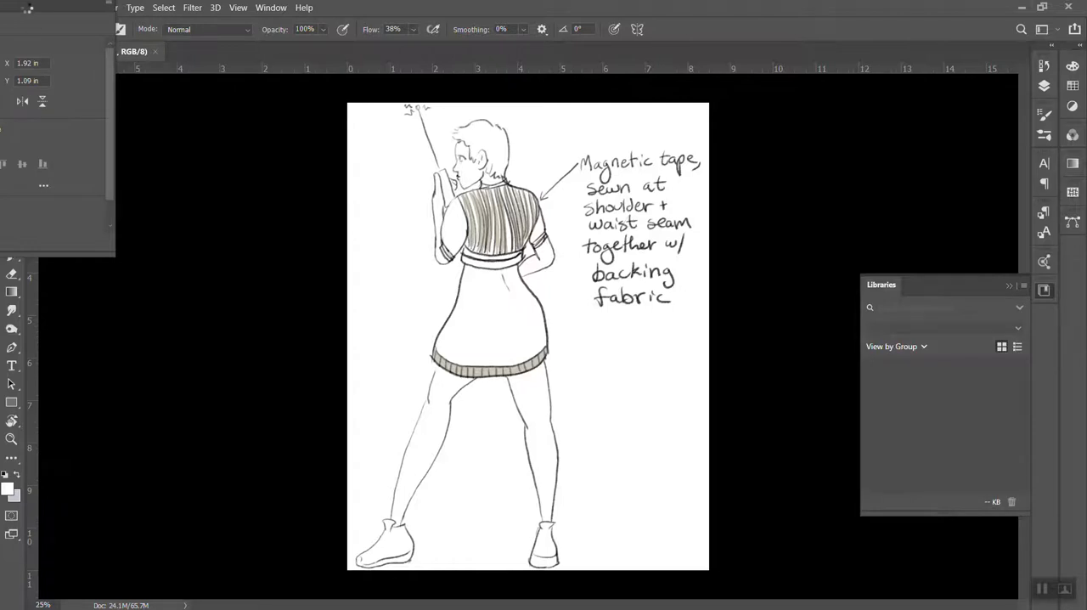
pyautogui.moveTo(211, 97); pyautogui.dragTo(233, 99)
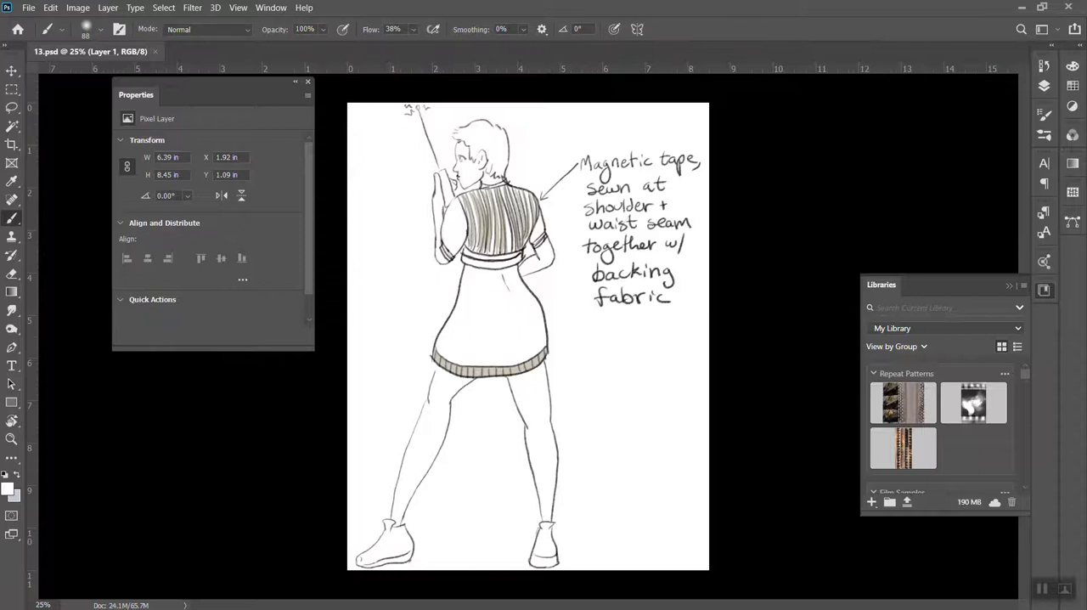
pyautogui.moveTo(174, 601)
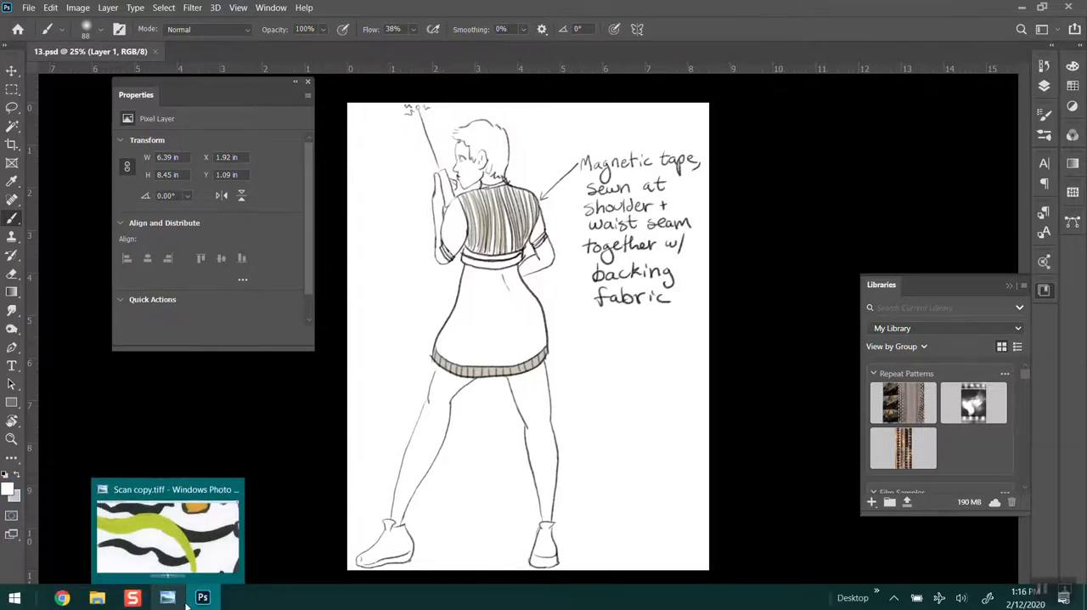
pyautogui.click(49, 598)
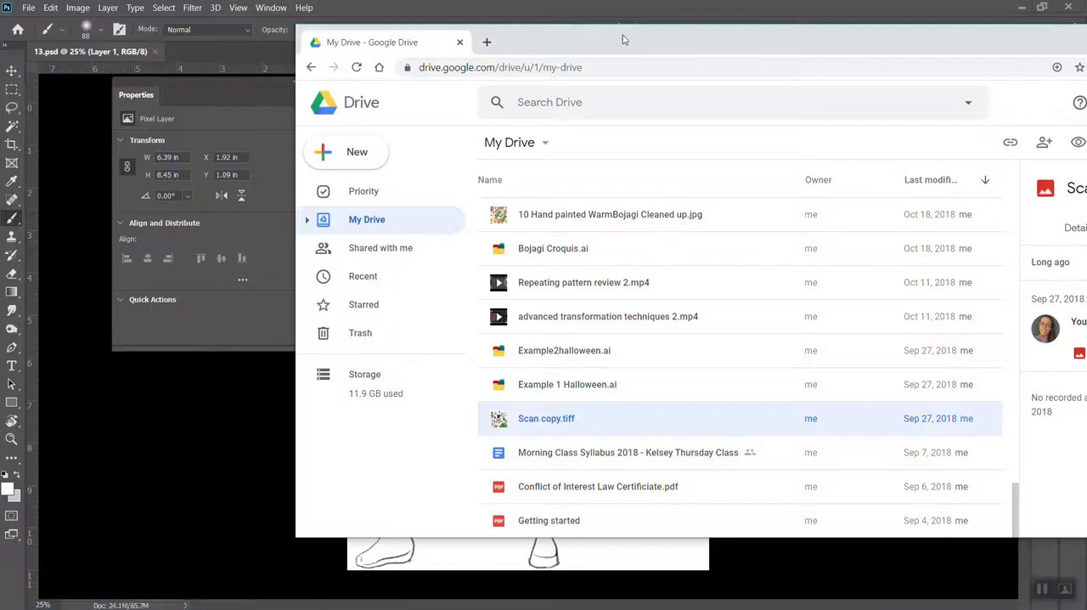
pyautogui.moveTo(622, 39); pyautogui.dragTo(438, 97)
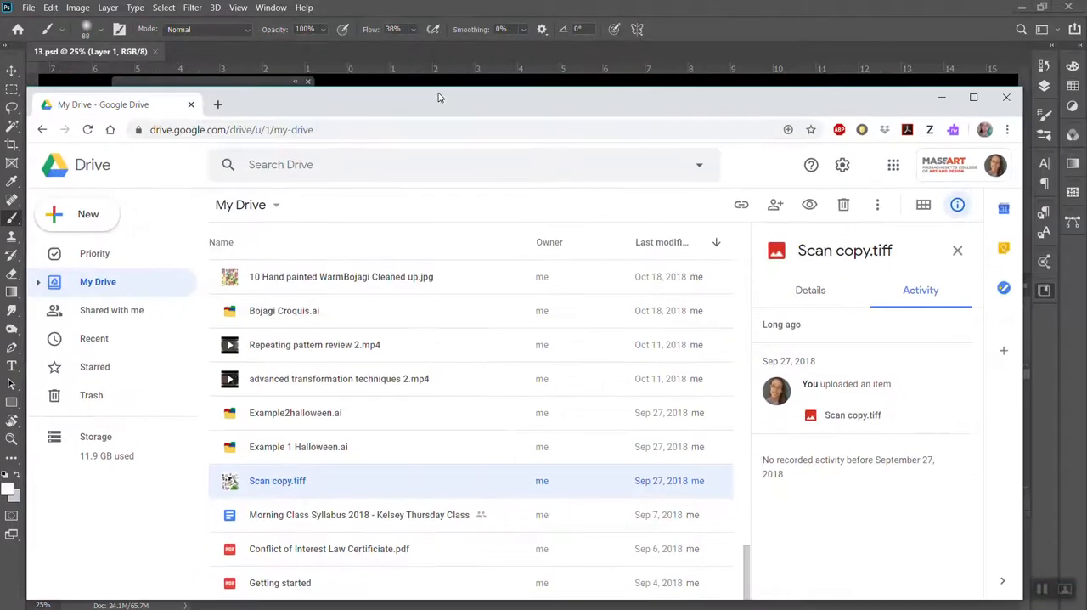
pyautogui.click(940, 97)
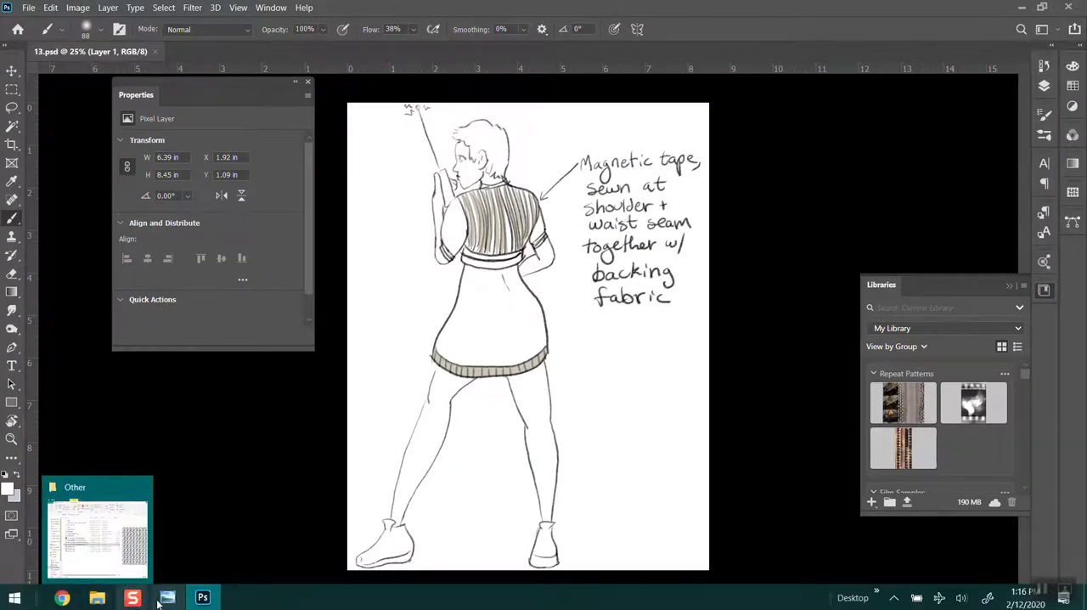
pyautogui.moveTo(162, 581)
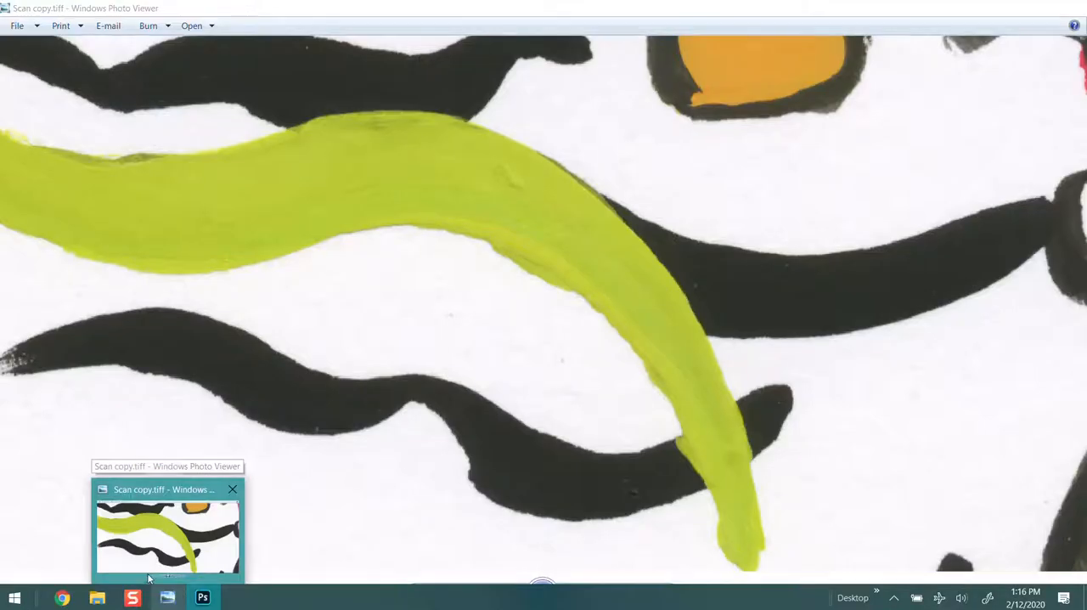
# Place "Sabrina pattern TMTMTMTMTM-01.jpg" from File Explorer into 13.psd and shift it left to X 1004.5 px
pyautogui.moveTo(96, 600)
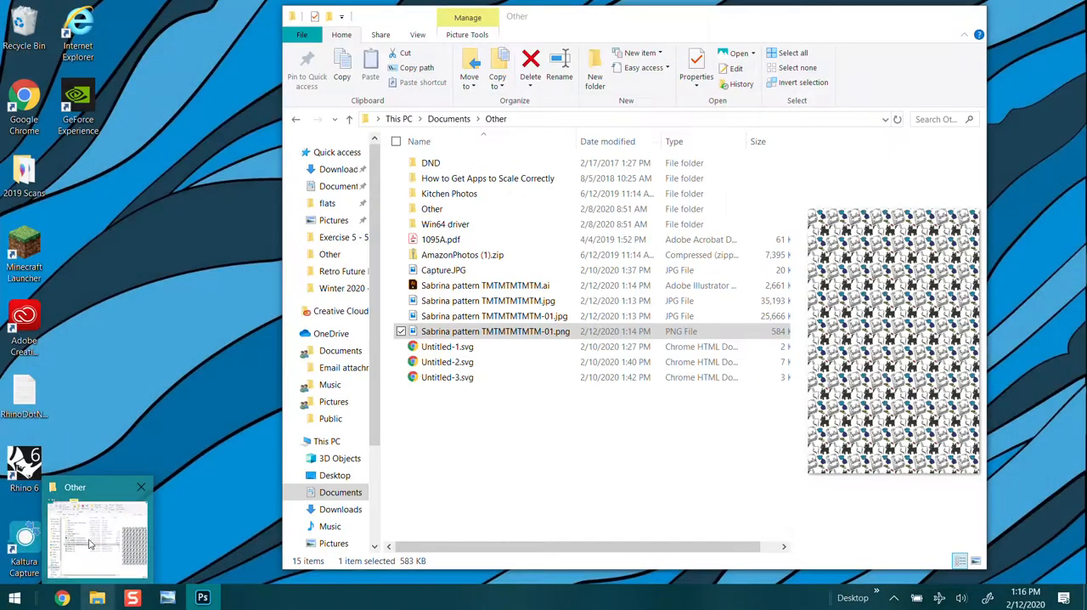
pyautogui.click(89, 541)
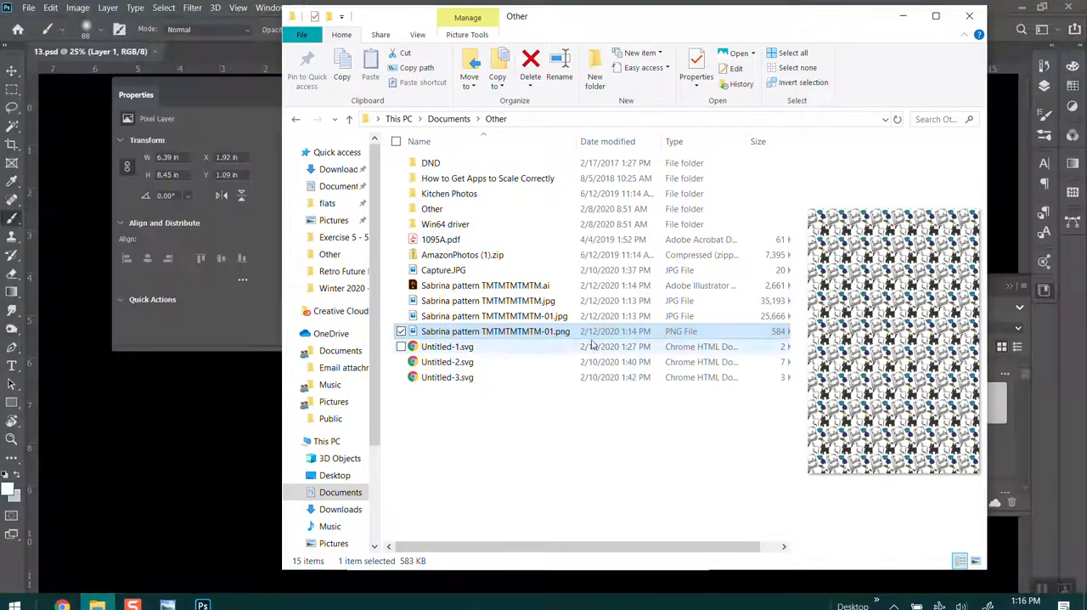
pyautogui.moveTo(544, 18); pyautogui.dragTo(813, 101)
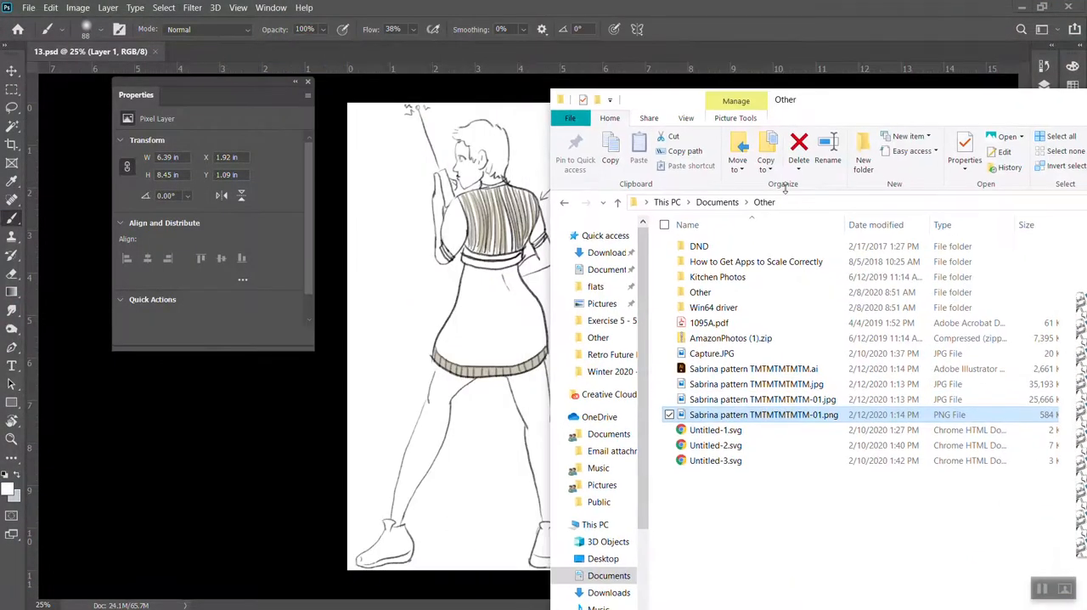
pyautogui.moveTo(768, 401); pyautogui.dragTo(456, 293)
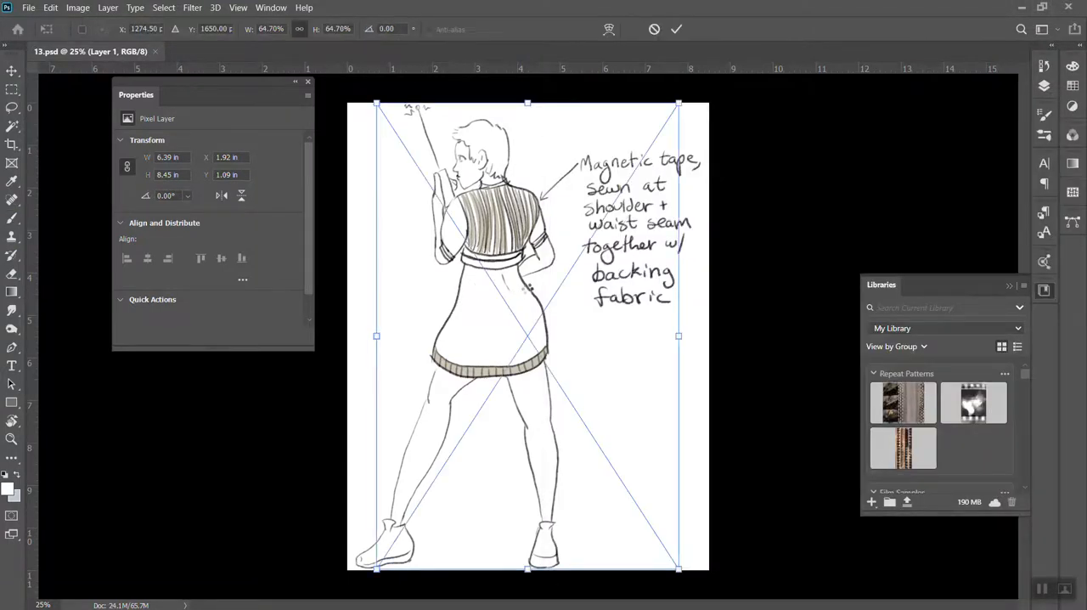
pyautogui.moveTo(613, 365); pyautogui.dragTo(569, 366)
# Commit the placed pattern, move its layer above Layer 2 and hide it
pyautogui.click(1045, 85)
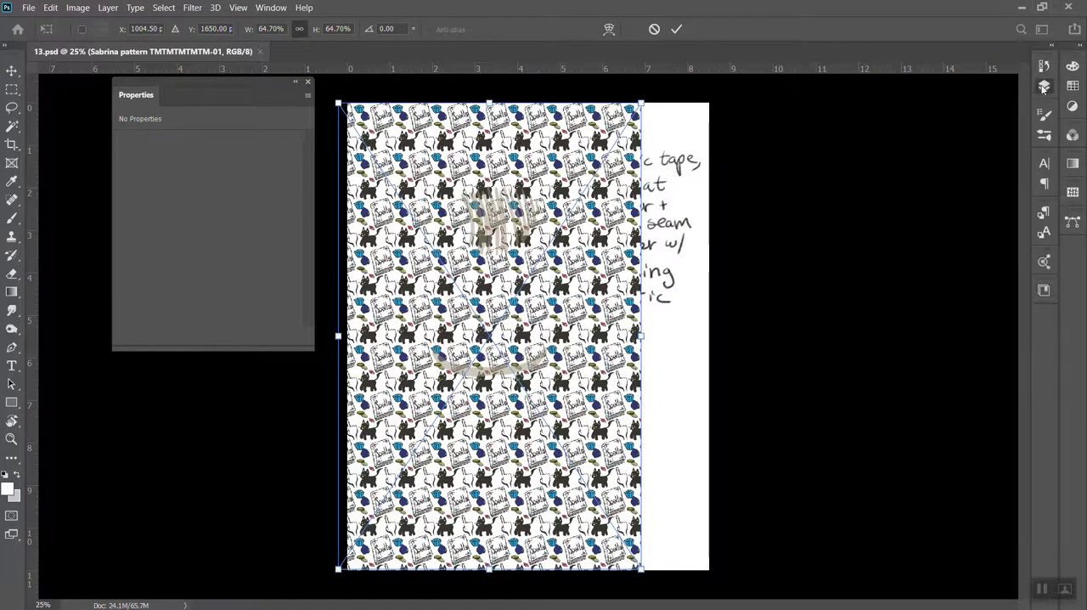
pyautogui.moveTo(972, 172); pyautogui.dragTo(964, 131)
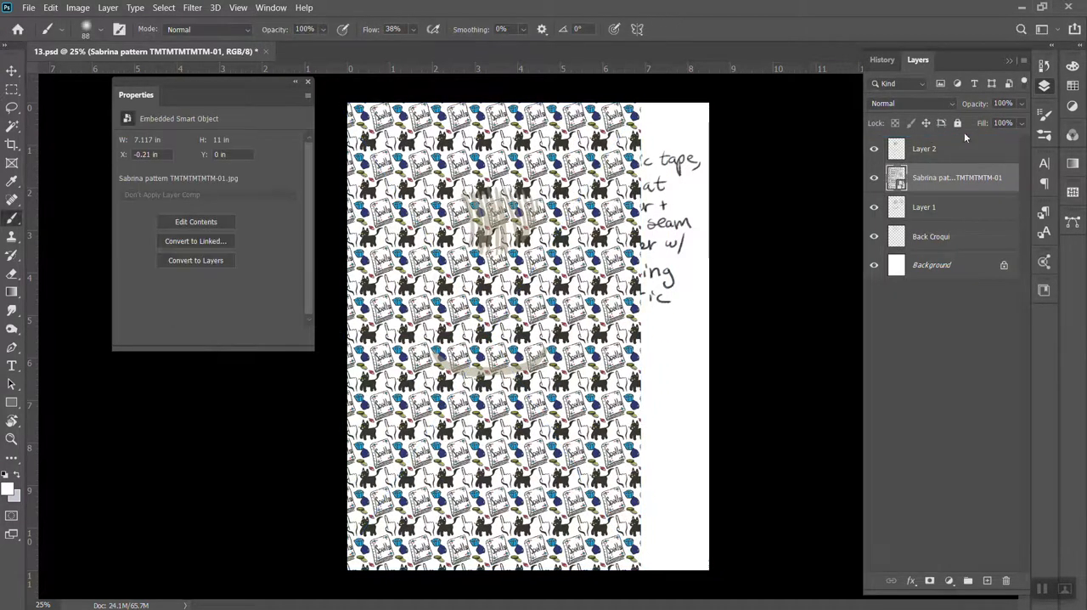
pyautogui.moveTo(953, 179); pyautogui.dragTo(940, 130)
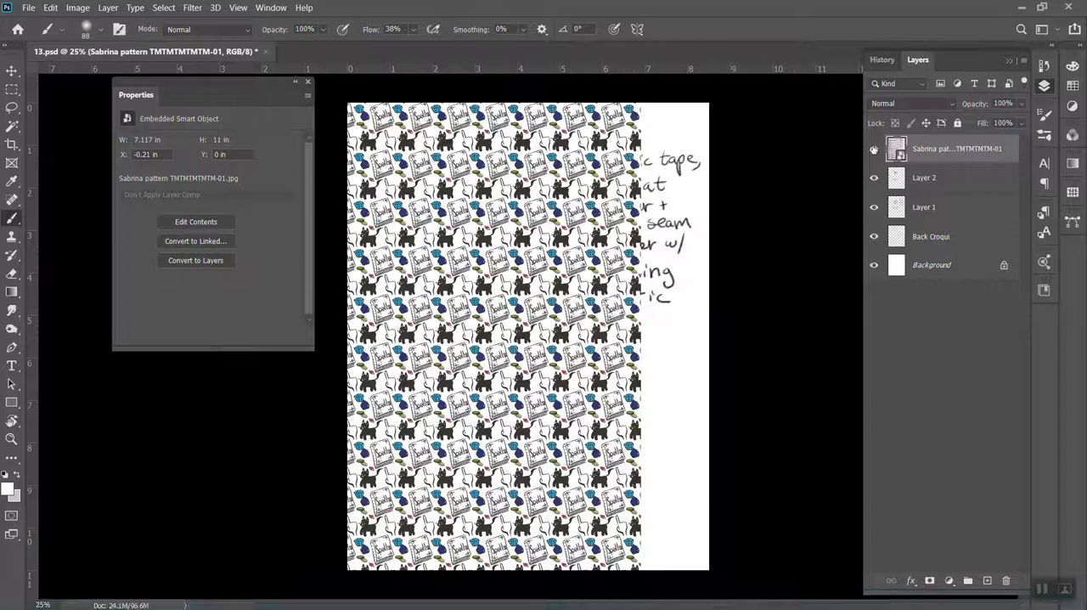
pyautogui.click(873, 149)
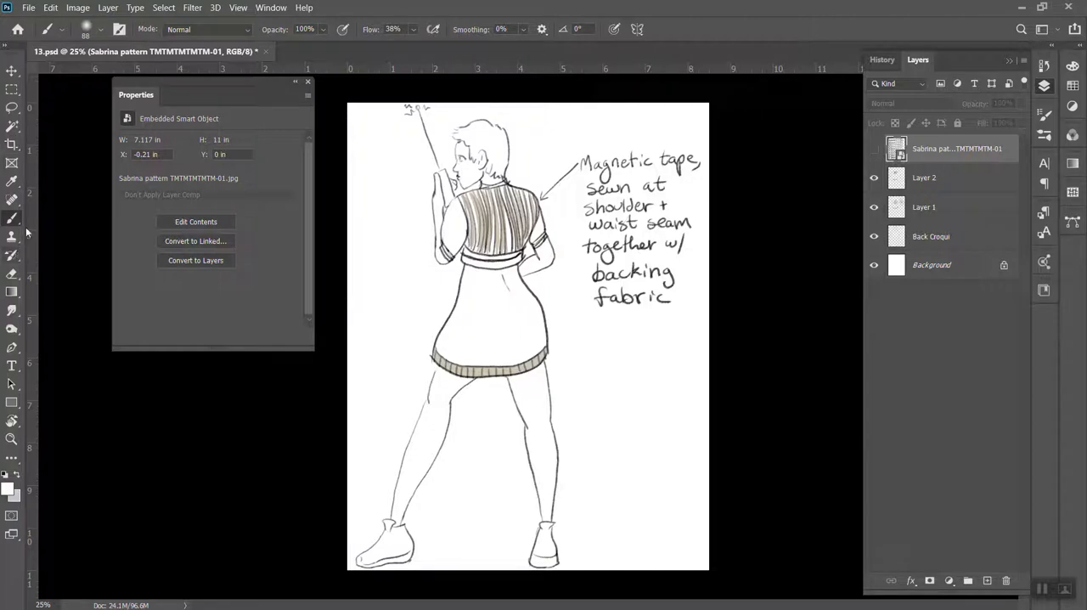
# Create a new layer and fill the skirt with orange using the Paint Bucket at 29% opacity, sampling all layers
pyautogui.click(11, 293)
pyautogui.click(38, 305)
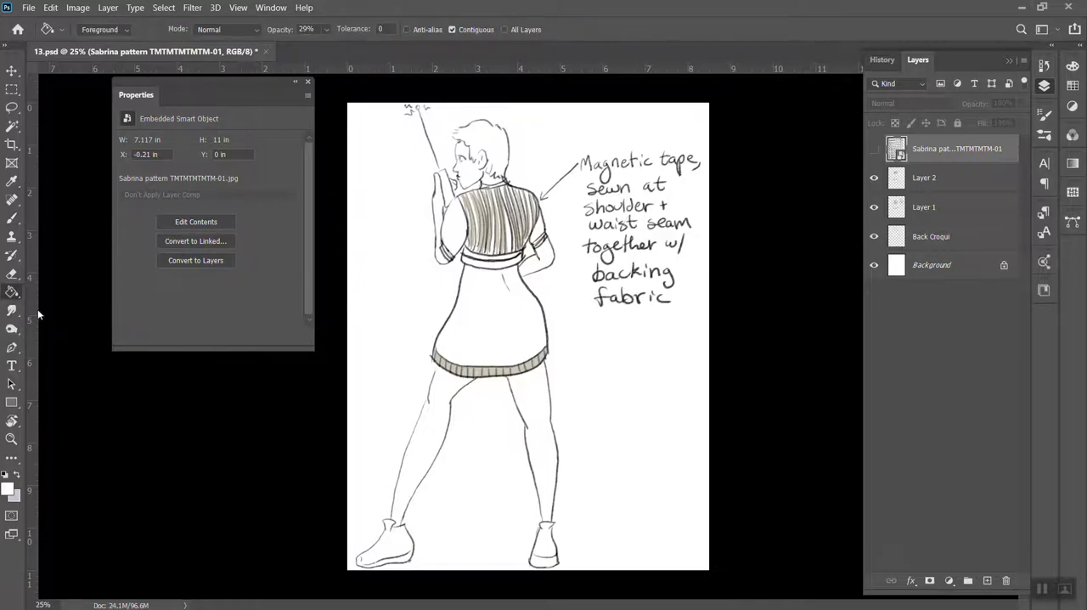
pyautogui.click(1073, 86)
pyautogui.click(1008, 82)
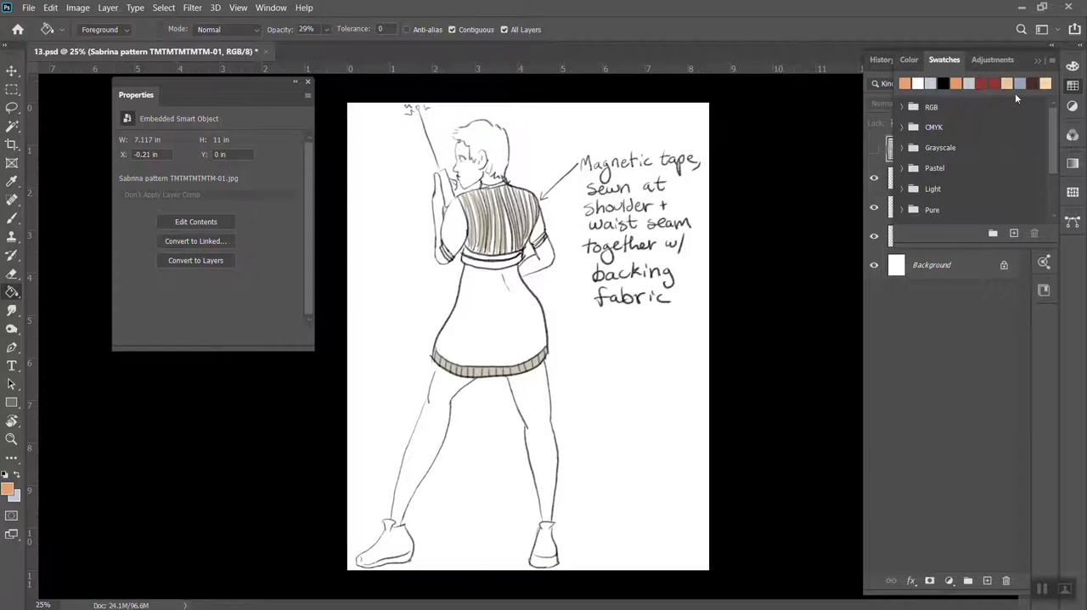
pyautogui.click(986, 325)
pyautogui.click(988, 580)
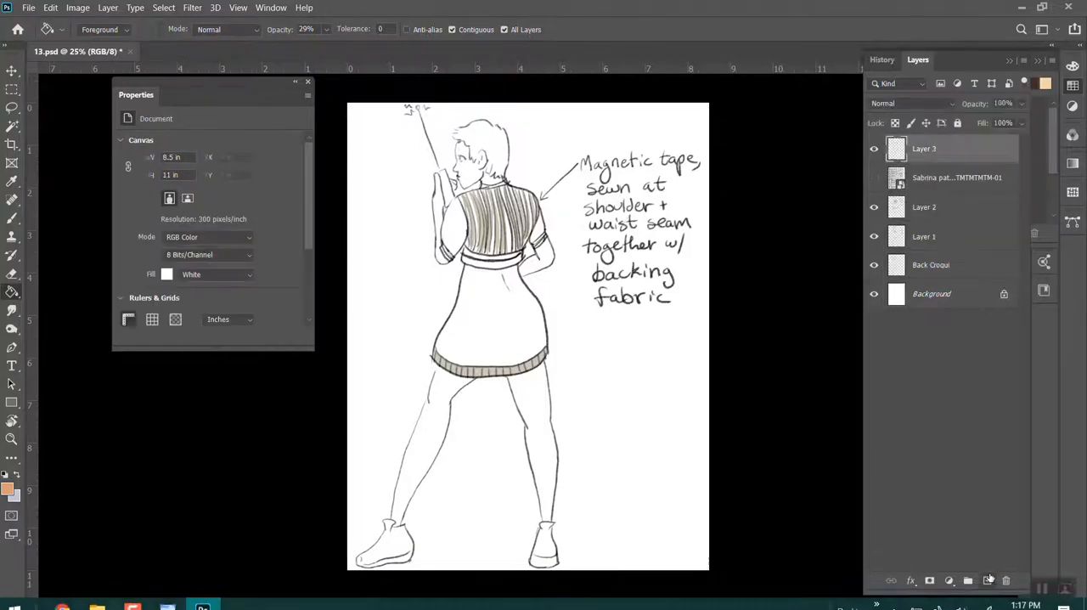
pyautogui.click(532, 325)
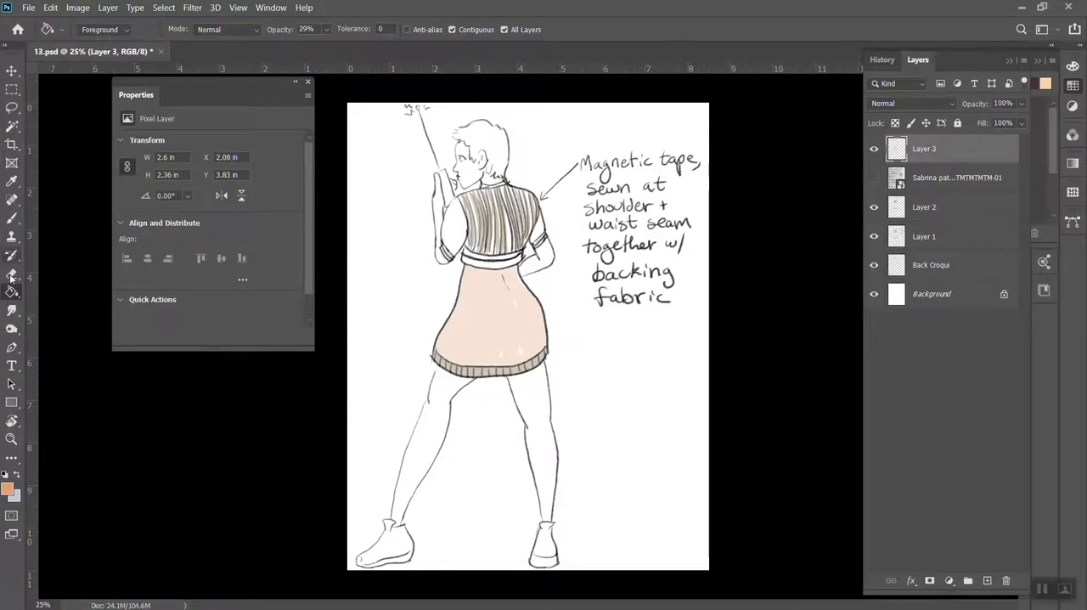
# Sample the skirt's peach fill colour and brush over the unfilled gaps in the skirt on Layer 3
pyautogui.click(12, 217)
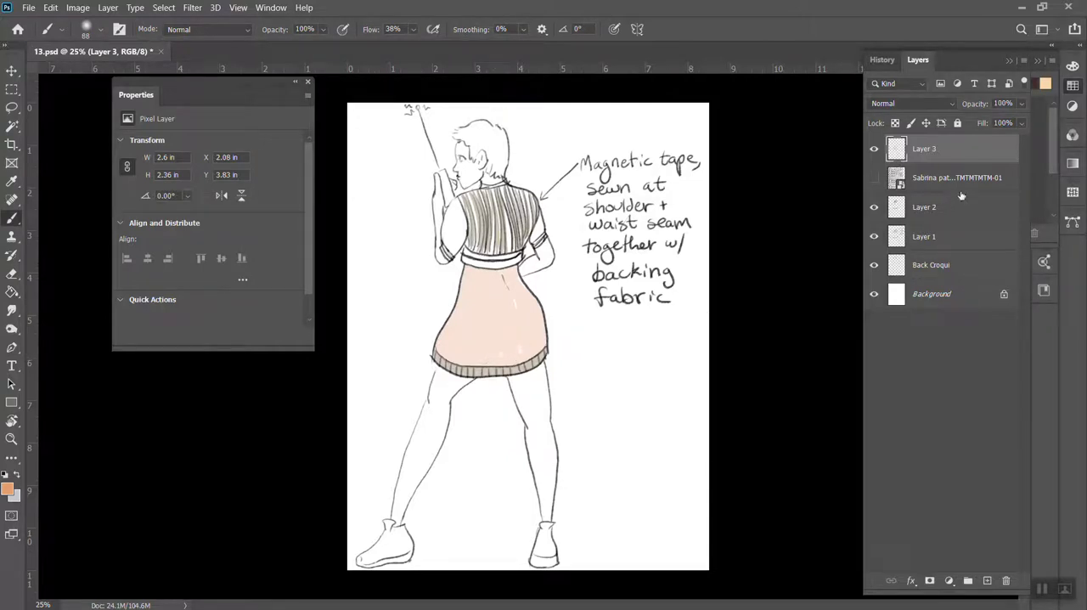
pyautogui.keyDown('alt'); pyautogui.click(520, 309); pyautogui.keyUp('alt')
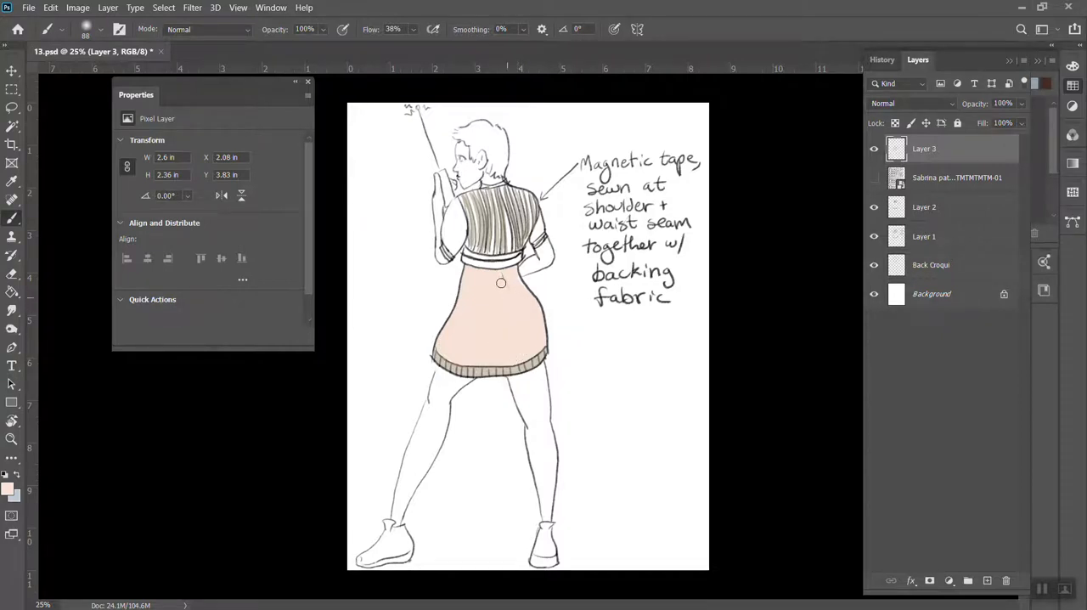
pyautogui.click(502, 278)
# Place "Sabrina pattern TMTMTMTMTM-01.png" from File Explorer into 13.psd above Layer 3 and commit it
pyautogui.press('v')
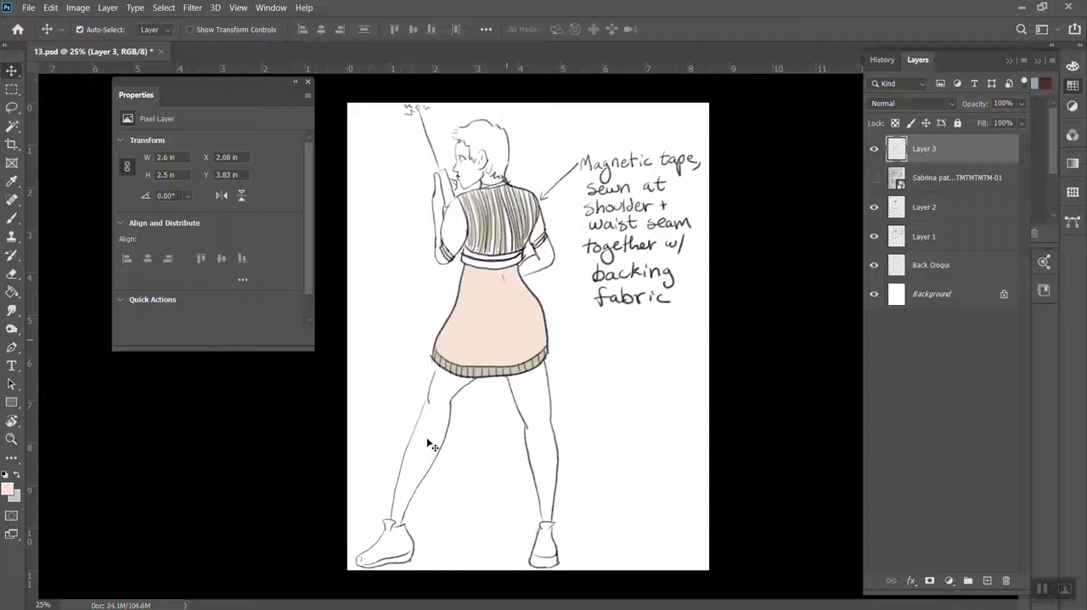
pyautogui.moveTo(178, 607)
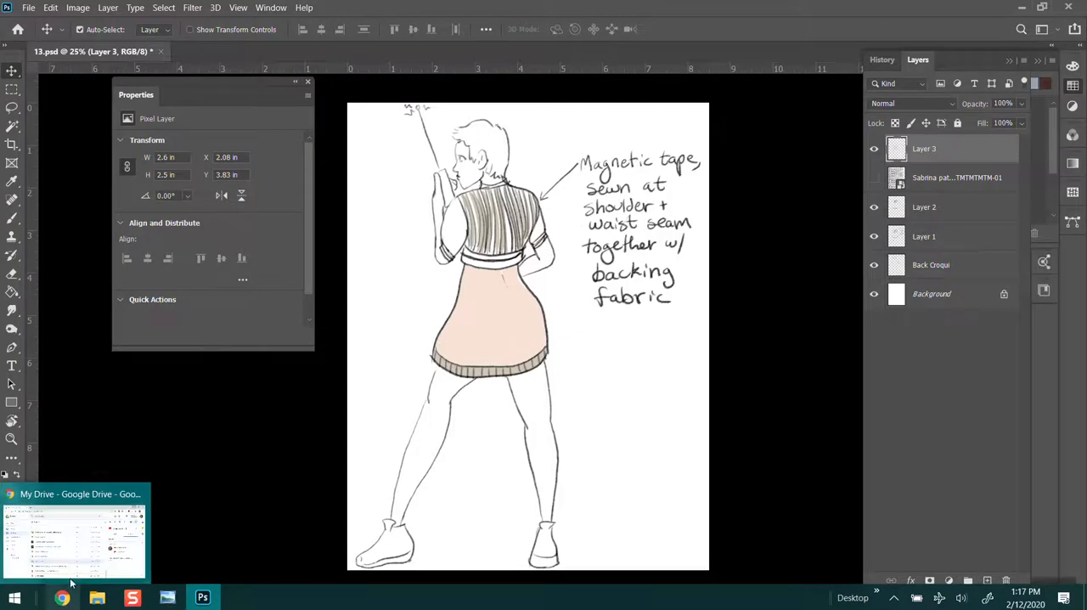
pyautogui.moveTo(97, 597)
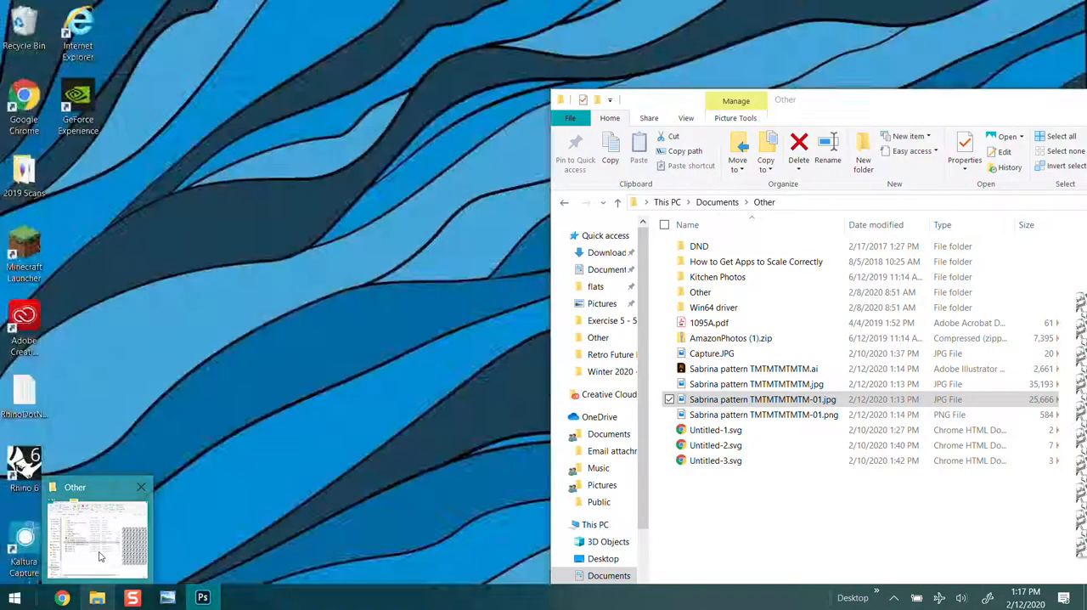
pyautogui.click(100, 556)
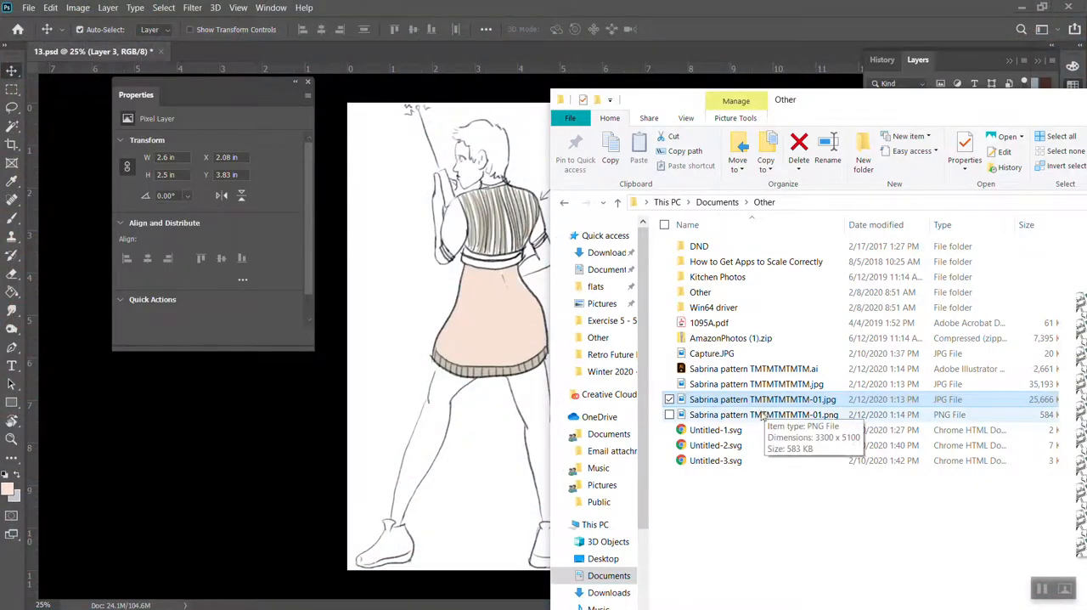
pyautogui.moveTo(763, 416); pyautogui.dragTo(507, 329)
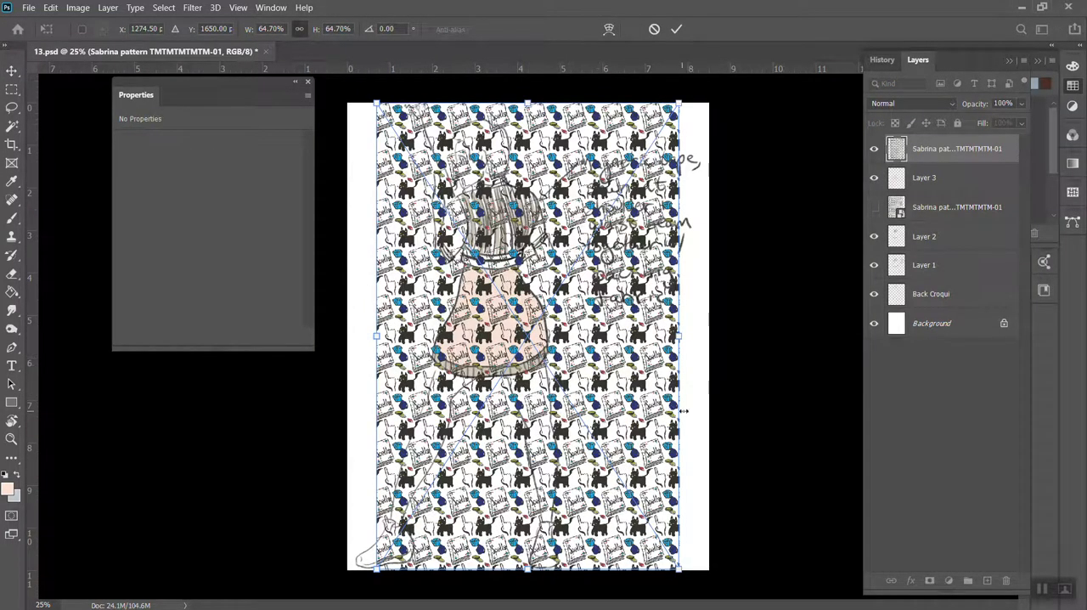
pyautogui.press('Return')
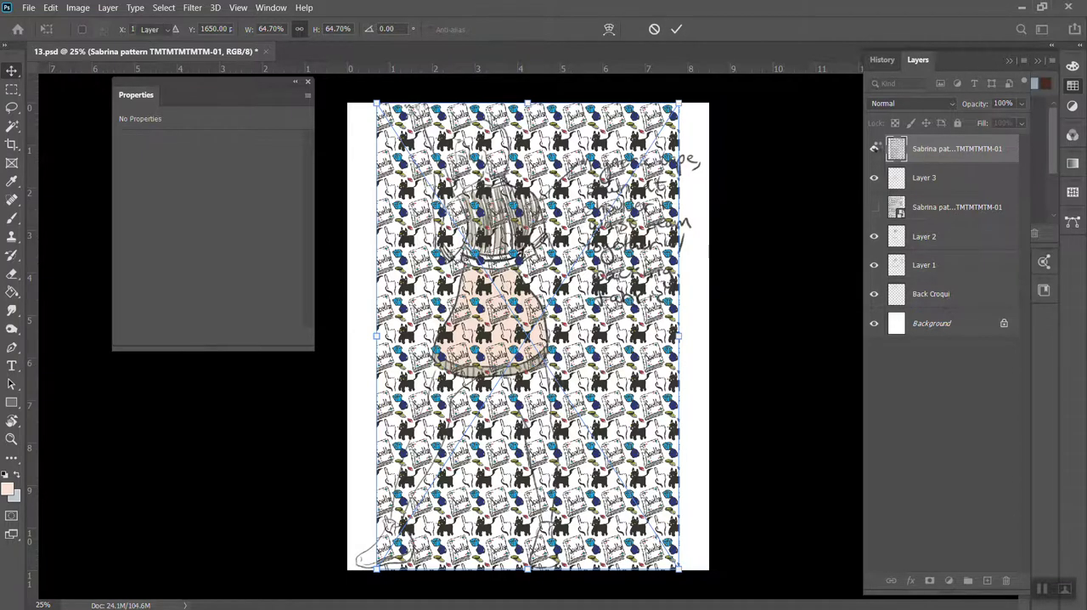
pyautogui.click(876, 151)
pyautogui.click(877, 151)
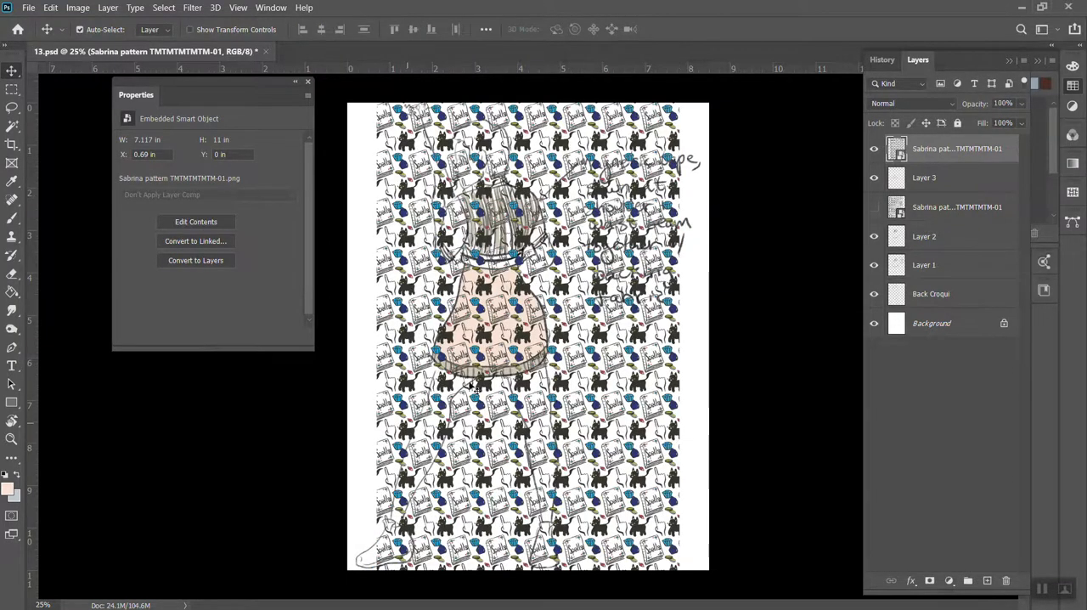
# Move the floating Properties panel away from the skirt area
pyautogui.hotkey('ctrl', '+')
pyautogui.hotkey('ctrl', '+')
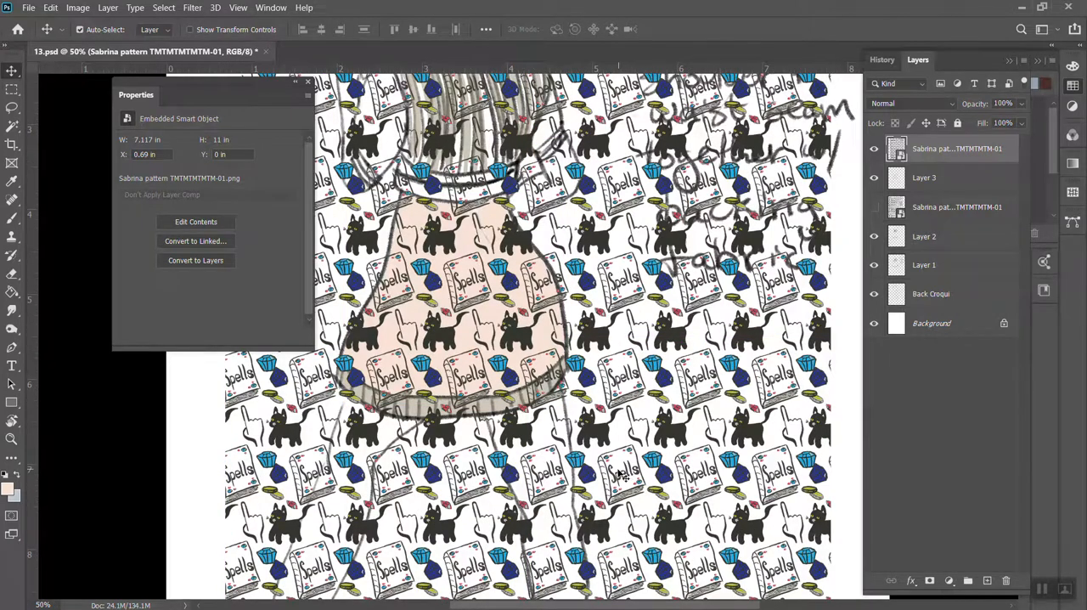
pyautogui.moveTo(268, 84); pyautogui.dragTo(168, 101)
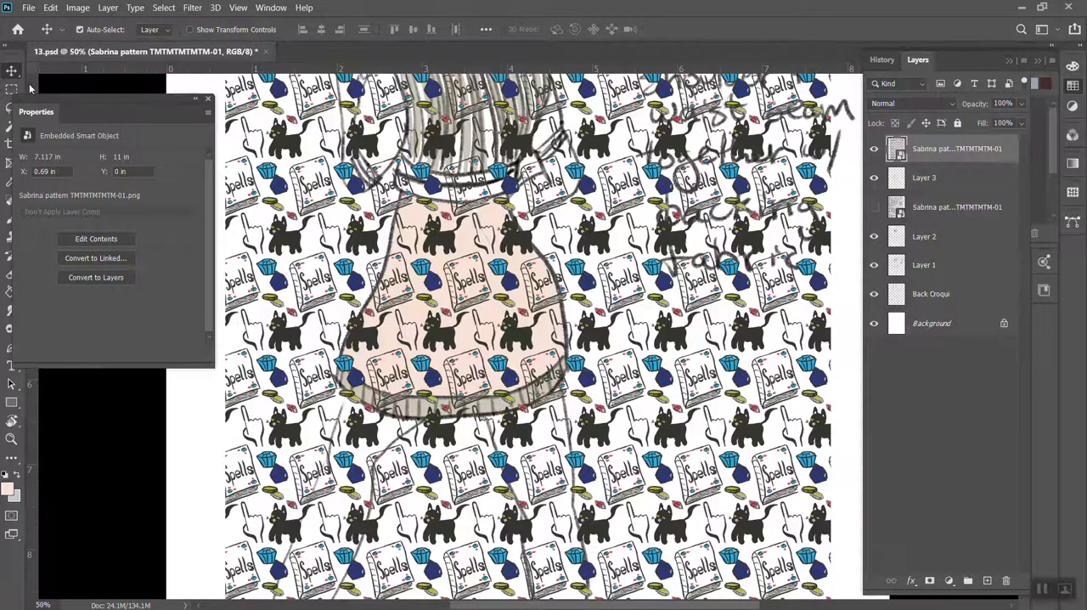
pyautogui.moveTo(64, 99); pyautogui.dragTo(93, 82)
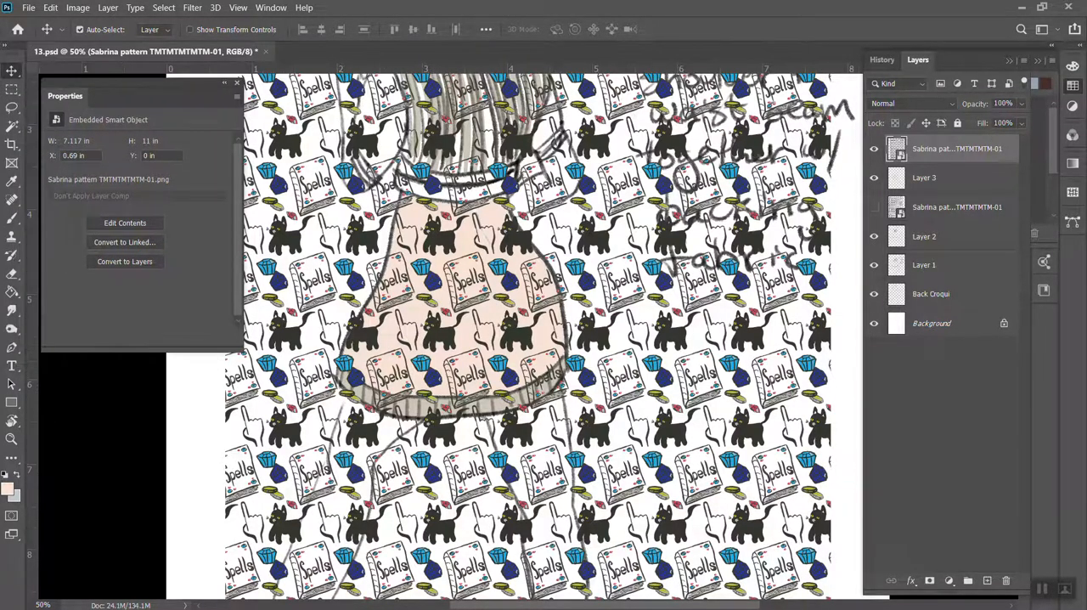
# Select the peach skirt fill on Layer 3 with the Magic Wand at tolerance 25, adding the missed areas
pyautogui.click(12, 127)
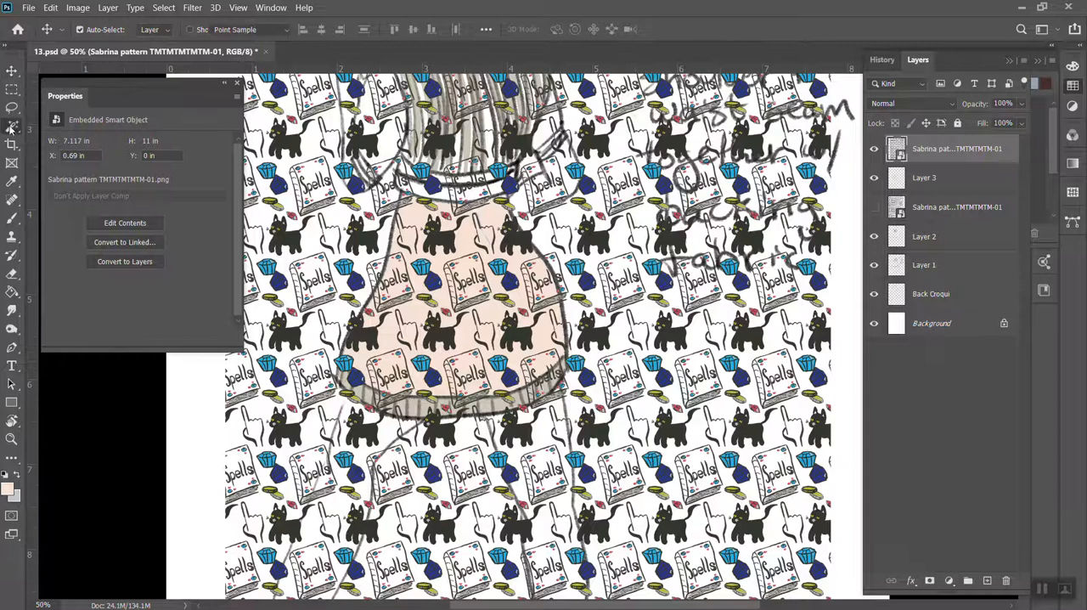
pyautogui.click(961, 178)
pyautogui.click(498, 302)
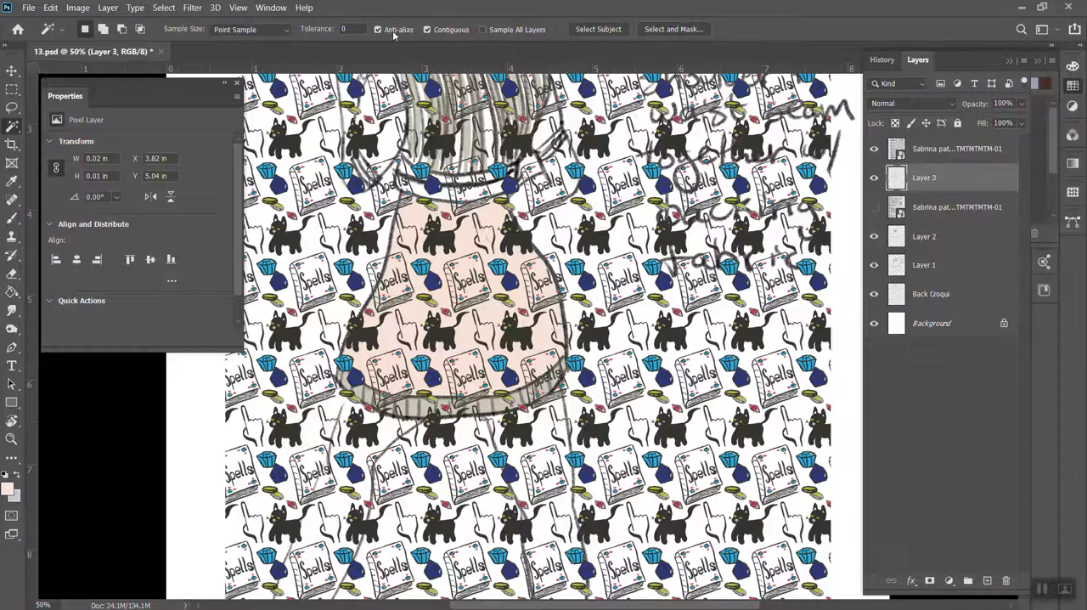
pyautogui.click(319, 28)
pyautogui.click(424, 296)
pyautogui.keyDown('shift'); pyautogui.click(483, 319); pyautogui.keyUp('shift')
pyautogui.keyDown('shift'); pyautogui.click(490, 351); pyautogui.keyUp('shift')
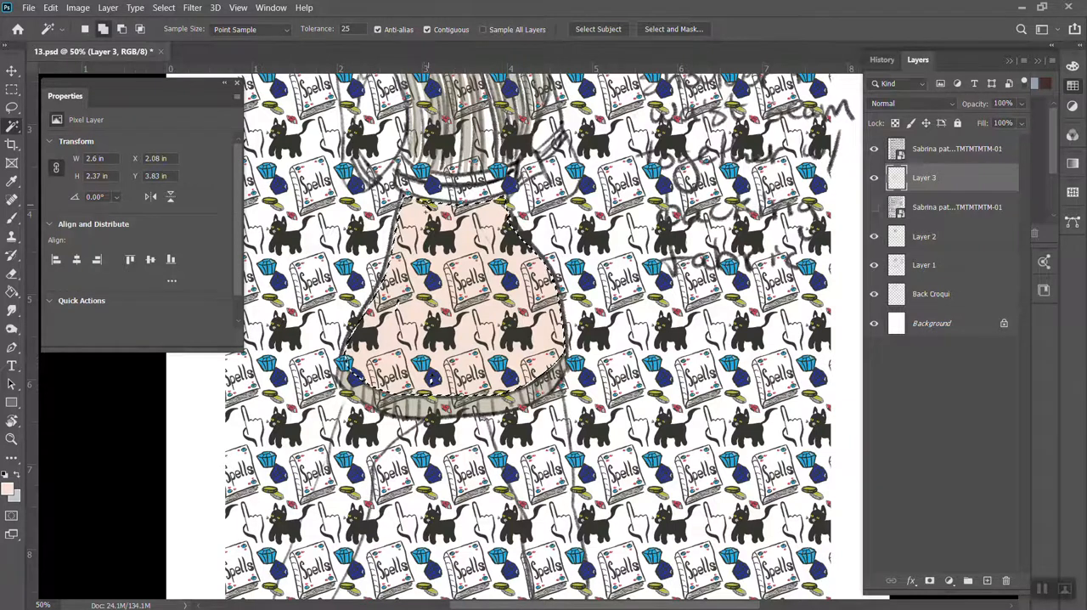
# Make the placed PNG pattern layer active and rasterize it
pyautogui.click(917, 150)
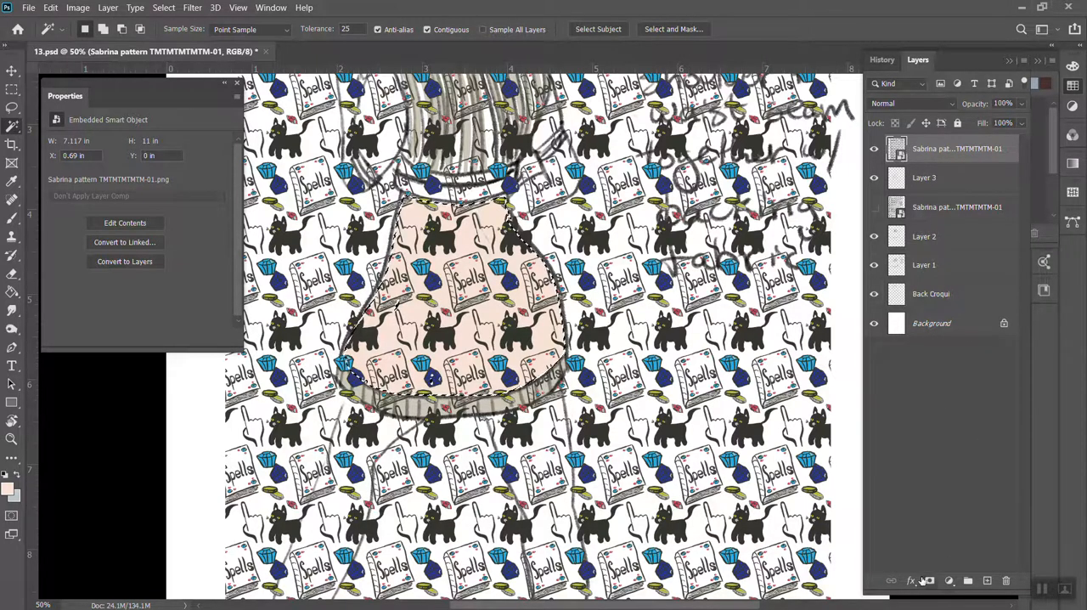
pyautogui.rightClick(917, 157)
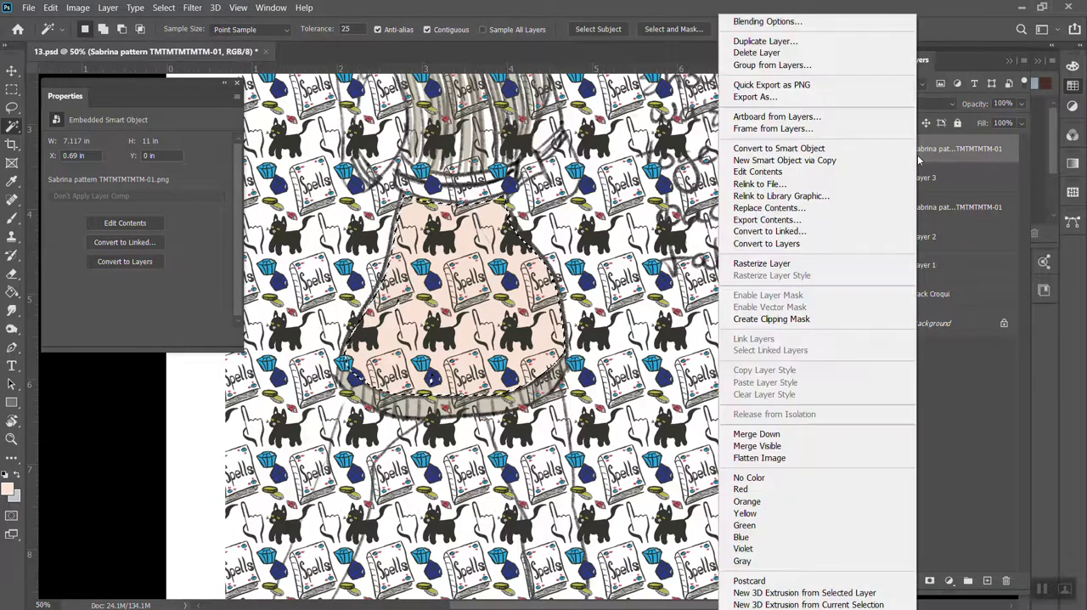
pyautogui.click(764, 264)
# Try deleting the pattern outside the skirt with the selection inverted, and undo the deletion
pyautogui.click(192, 8)
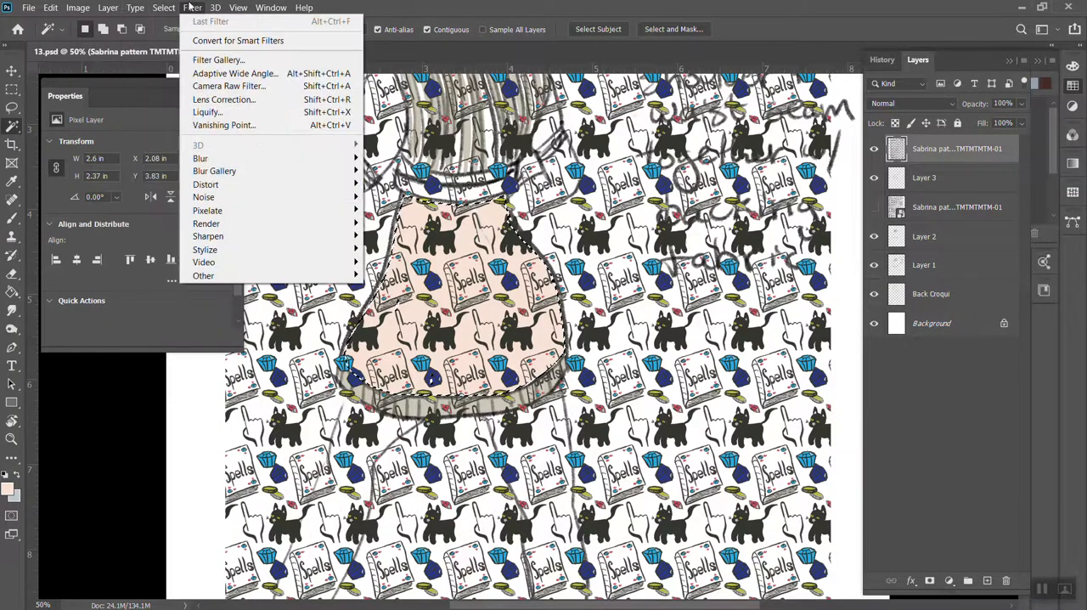
pyautogui.click(183, 62)
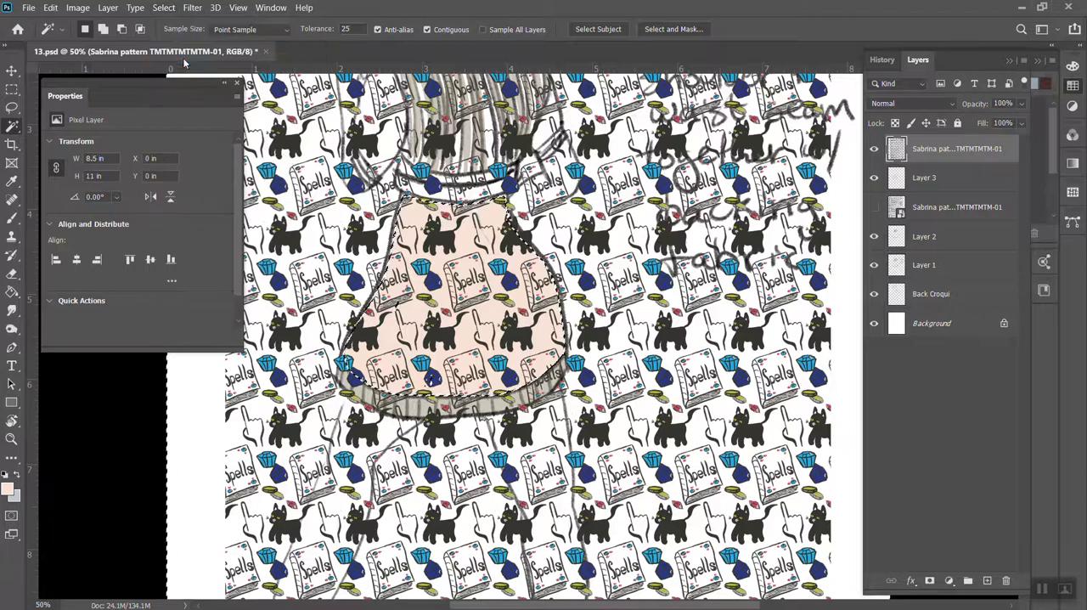
pyautogui.press('Delete')
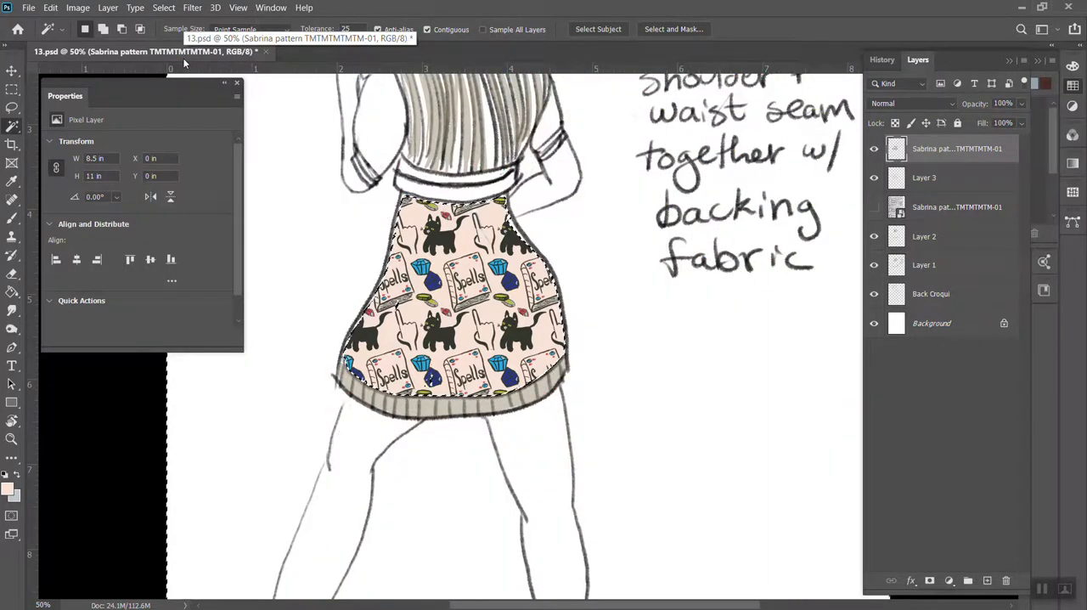
pyautogui.hotkey('ctrl', '-')
pyautogui.press('shift')
pyautogui.click(528, 387)
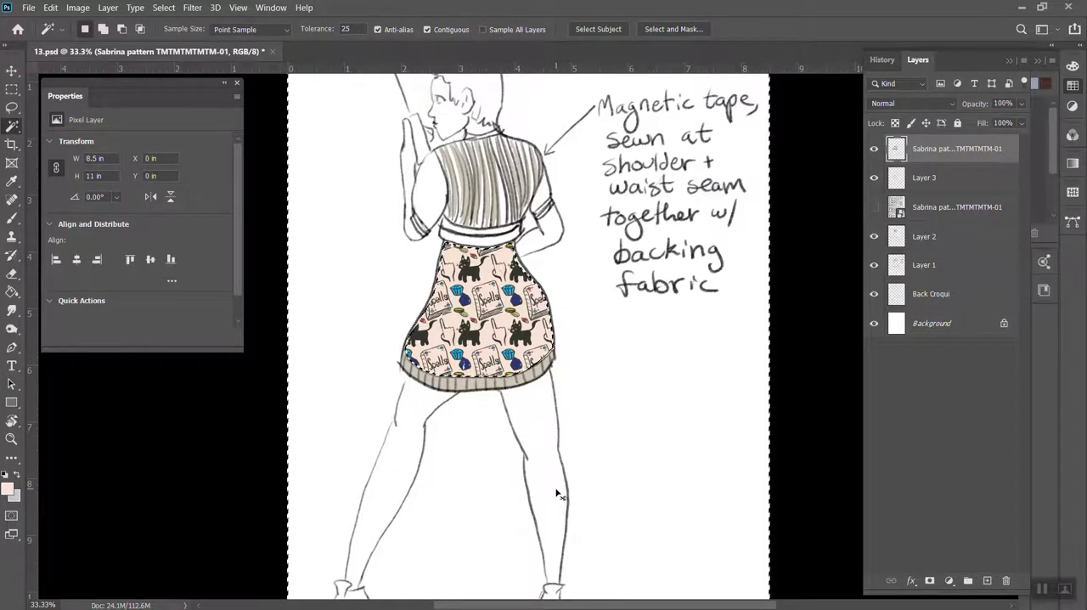
pyautogui.hotkey('ctrl', 'z')
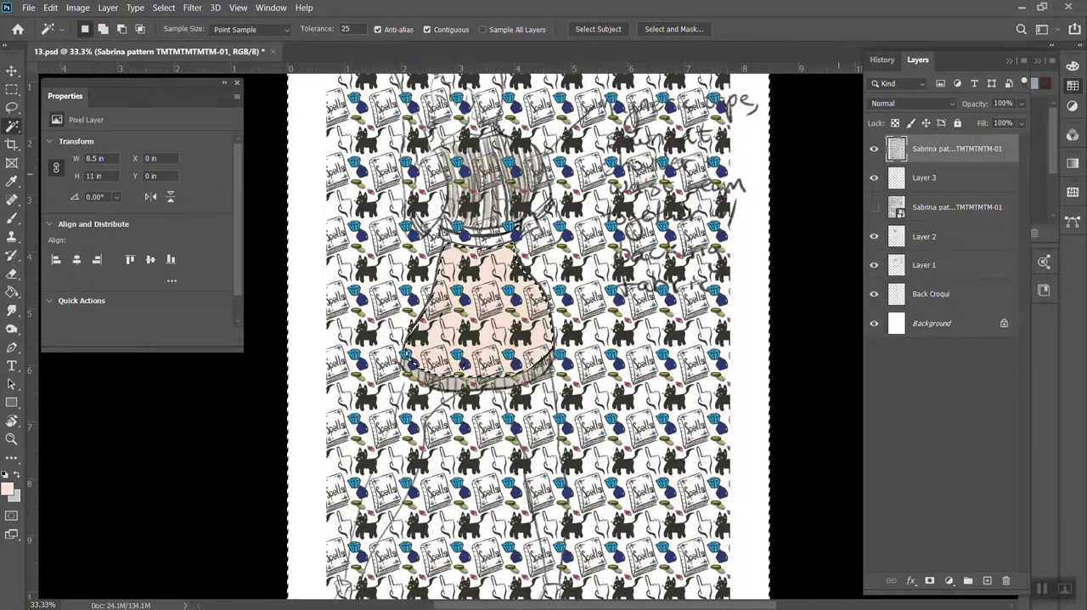
# Try to refine the selection at the skirt's upper right edge with the Lasso, and invert the selection back to the skirt
pyautogui.scroll(3, 563, 336)
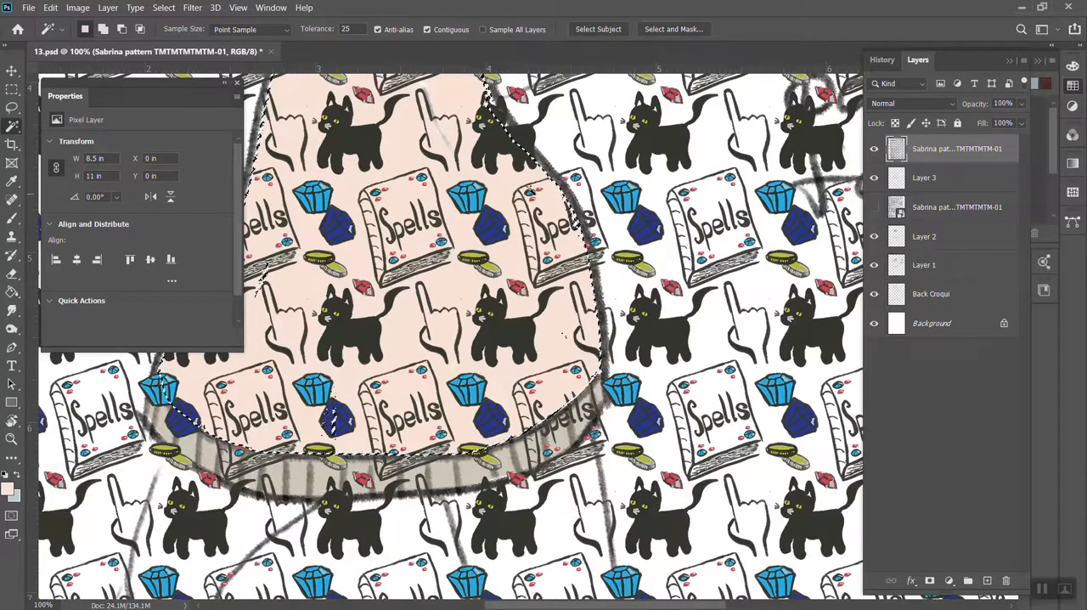
pyautogui.scroll(-2, 481, 176)
pyautogui.scroll(4, 480, 176)
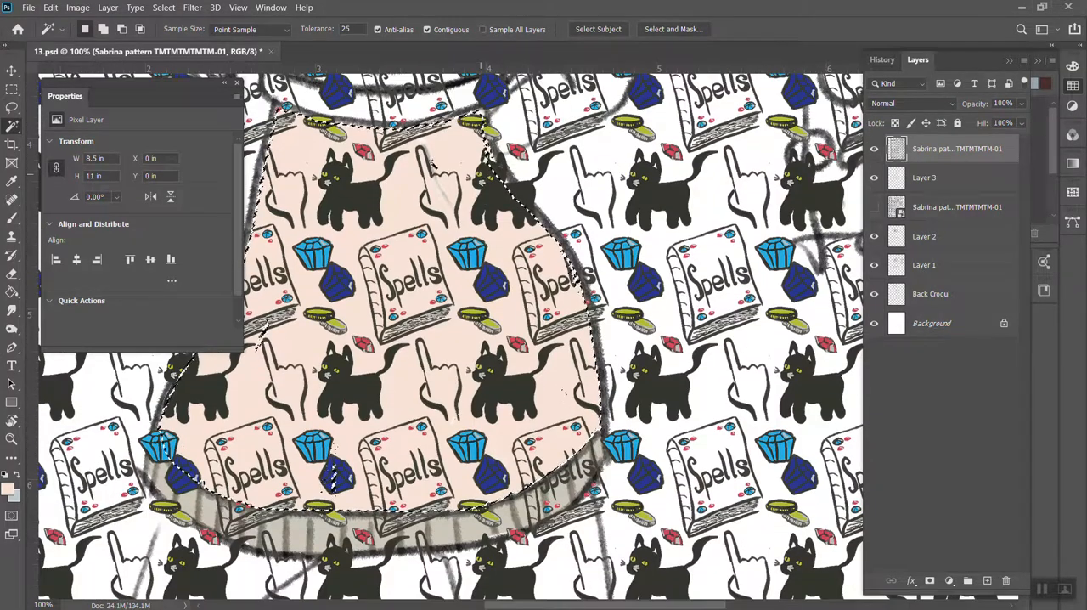
pyautogui.press('l')
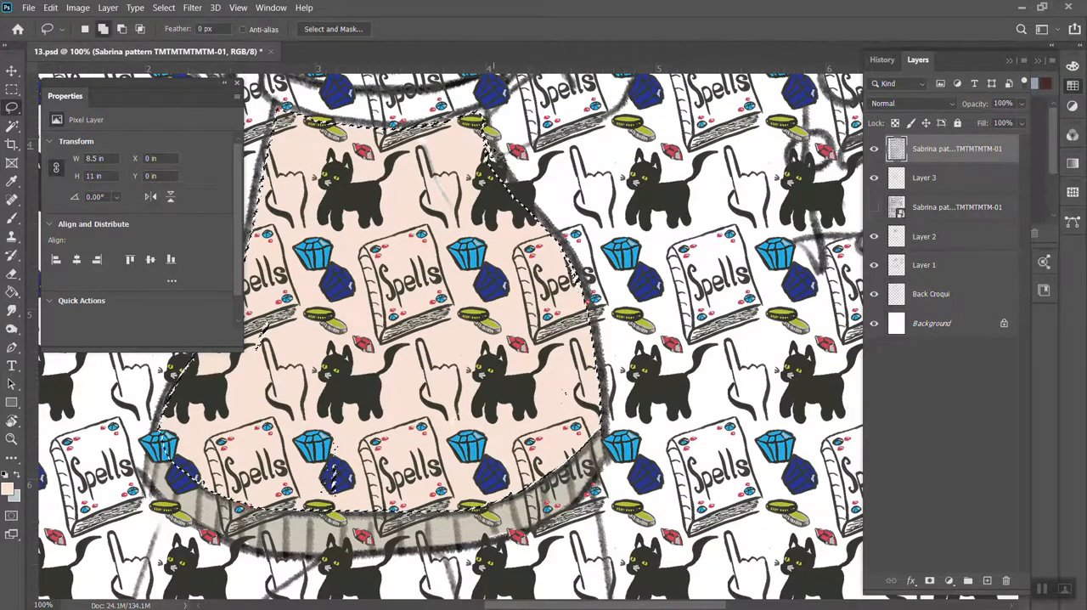
pyautogui.moveTo(501, 174)
pyautogui.mouseDown()
pyautogui.moveTo(549, 254)
pyautogui.moveTo(519, 242)
pyautogui.moveTo(462, 173)
pyautogui.moveTo(458, 158)
pyautogui.moveTo(480, 126)
pyautogui.mouseUp()
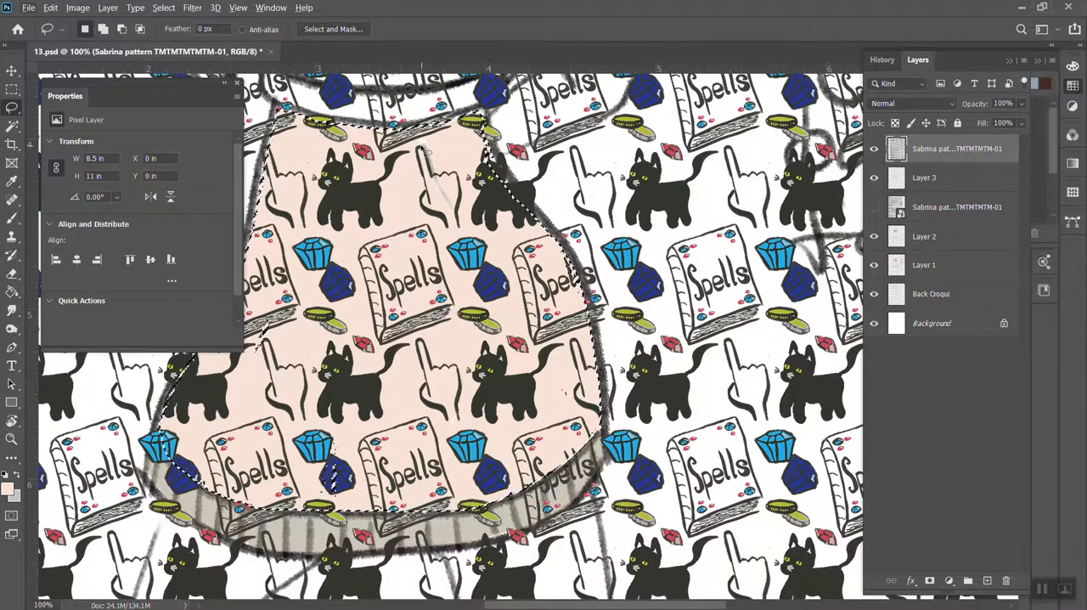
pyautogui.press('shift')
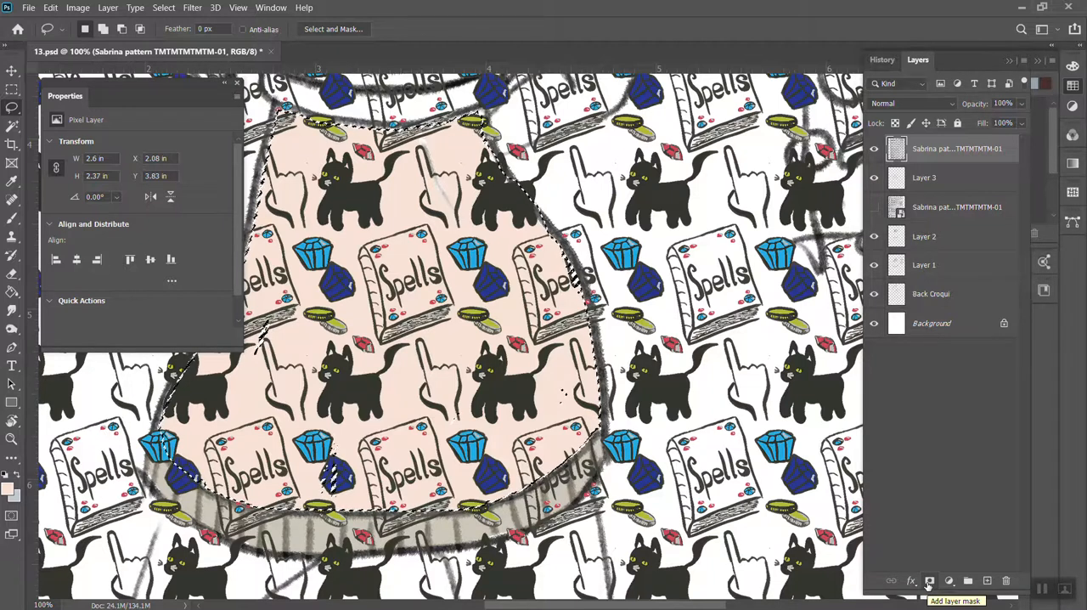
# Add the unselected gaps around the dark blue gem near the skirt's hem to the selection with the Lasso
pyautogui.click(14, 126)
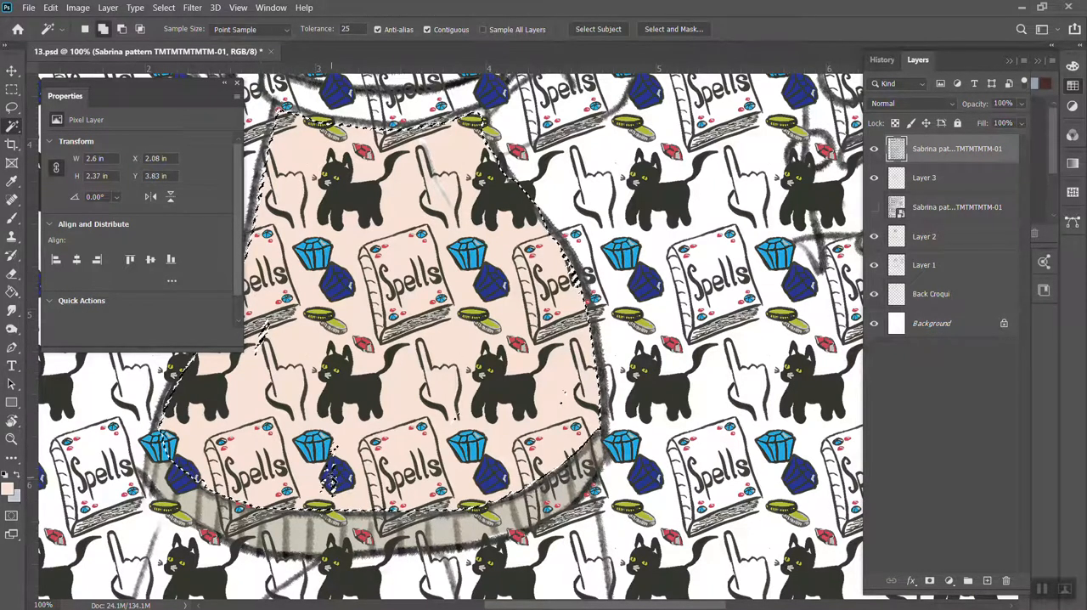
pyautogui.click(11, 108)
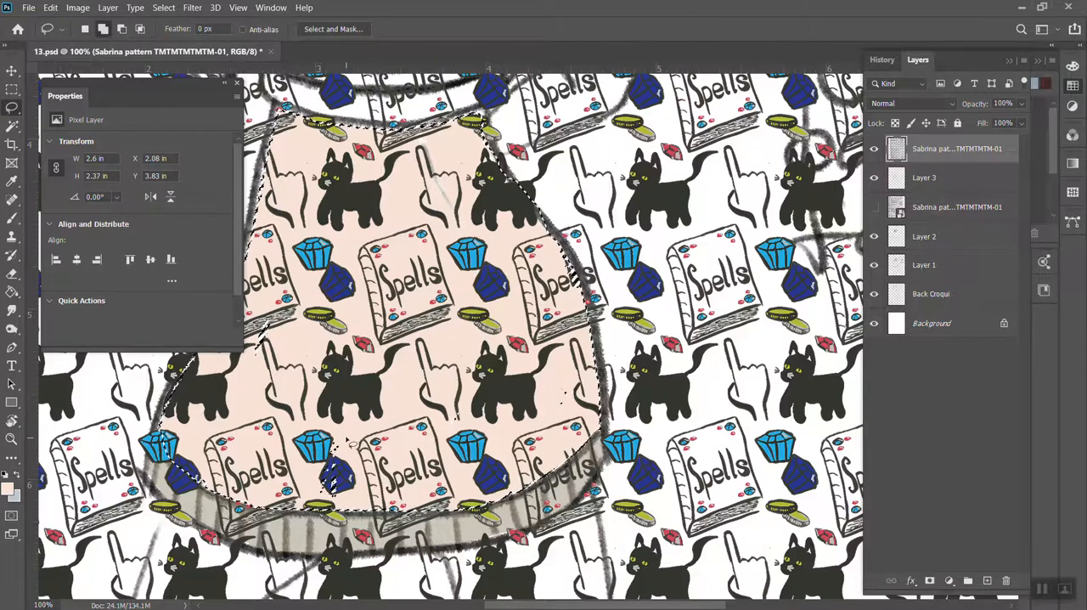
pyautogui.moveTo(347, 439)
pyautogui.mouseDown()
pyautogui.moveTo(309, 443)
pyautogui.moveTo(303, 482)
pyautogui.mouseUp()
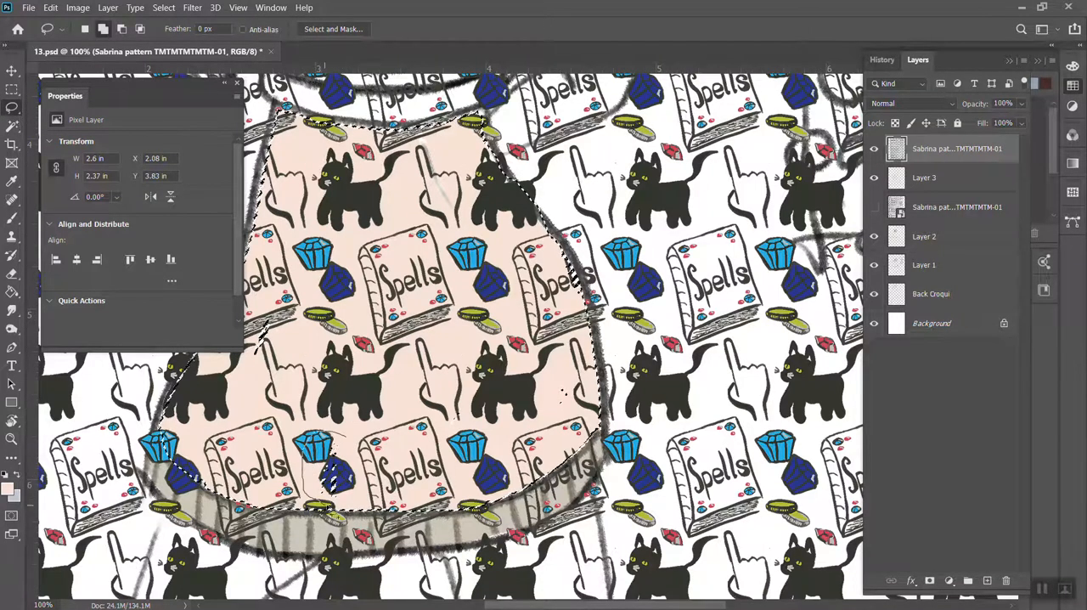
pyautogui.moveTo(360, 461); pyautogui.dragTo(348, 440)
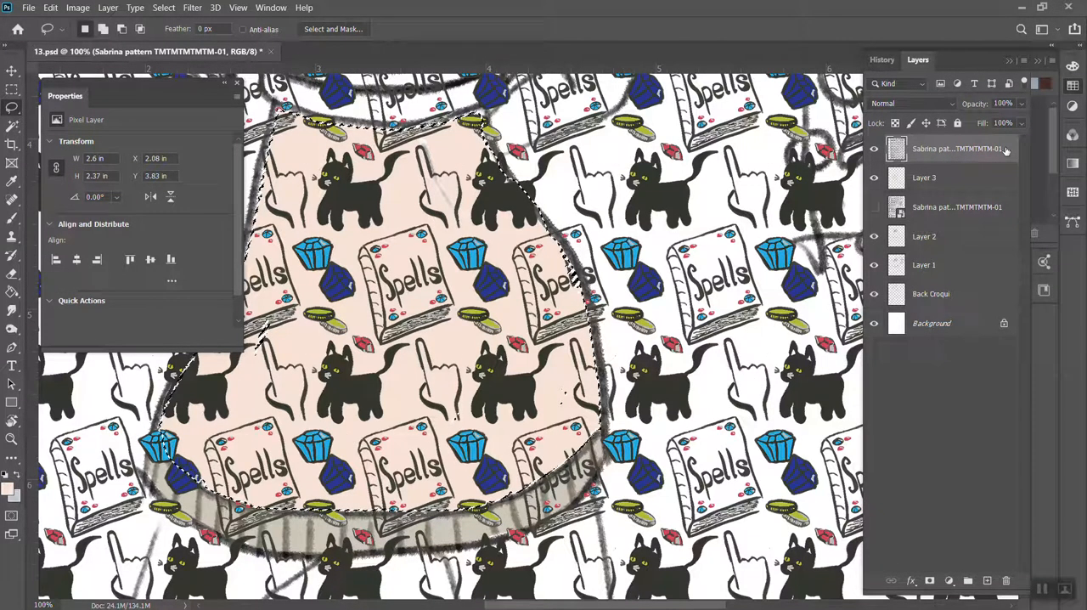
# Add a layer mask from the skirt selection to the rasterized pattern layer so the print is confined to the skirt
pyautogui.hotkey('ctrl', '-')
pyautogui.hotkey('ctrl', '-')
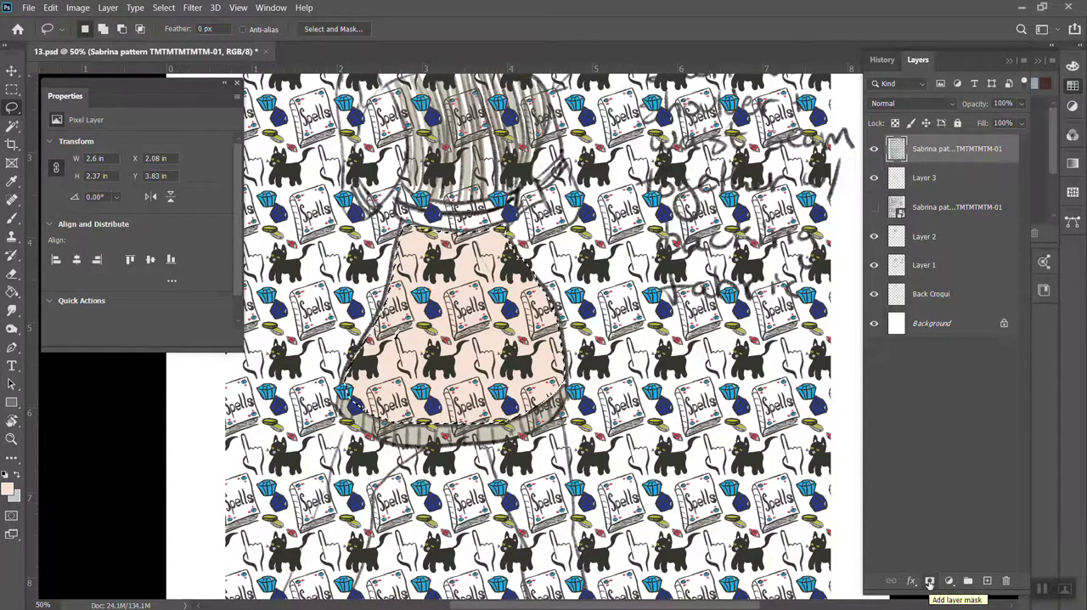
pyautogui.click(929, 581)
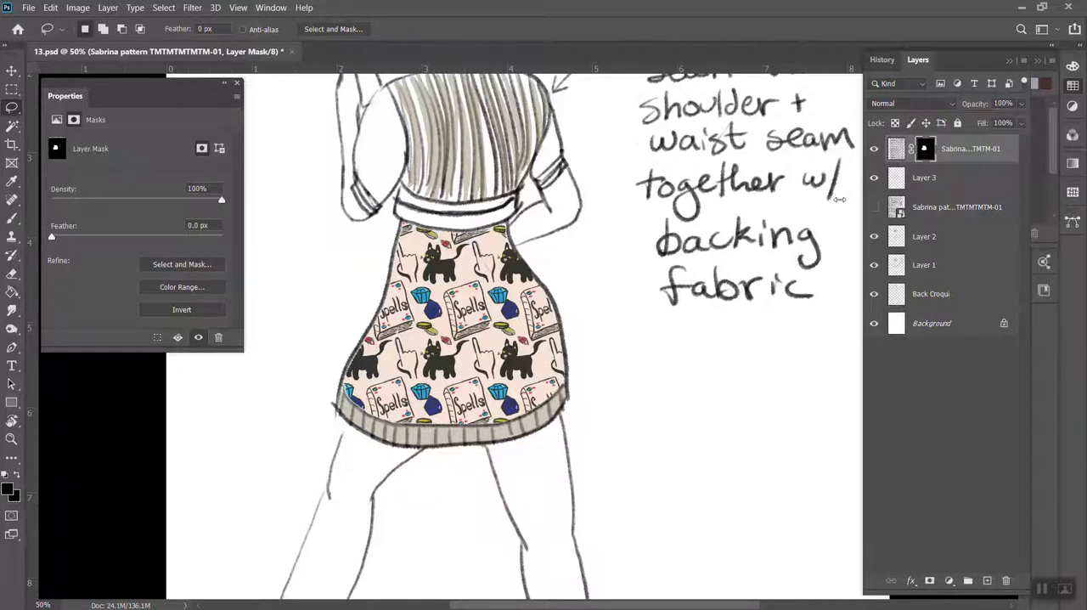
pyautogui.hotkey('ctrl', '-')
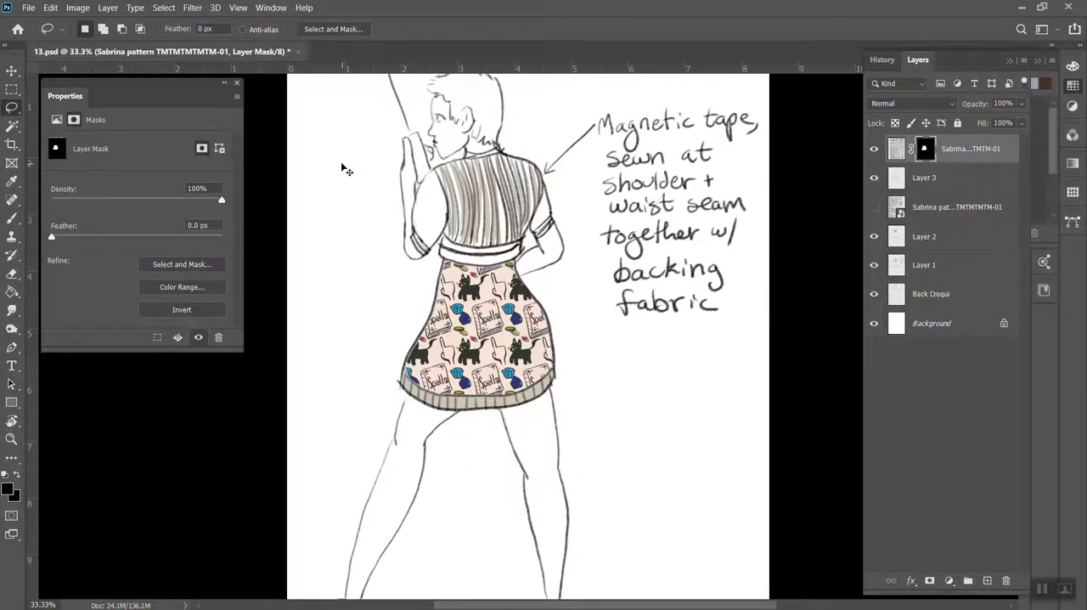
pyautogui.hotkey('ctrl', '-')
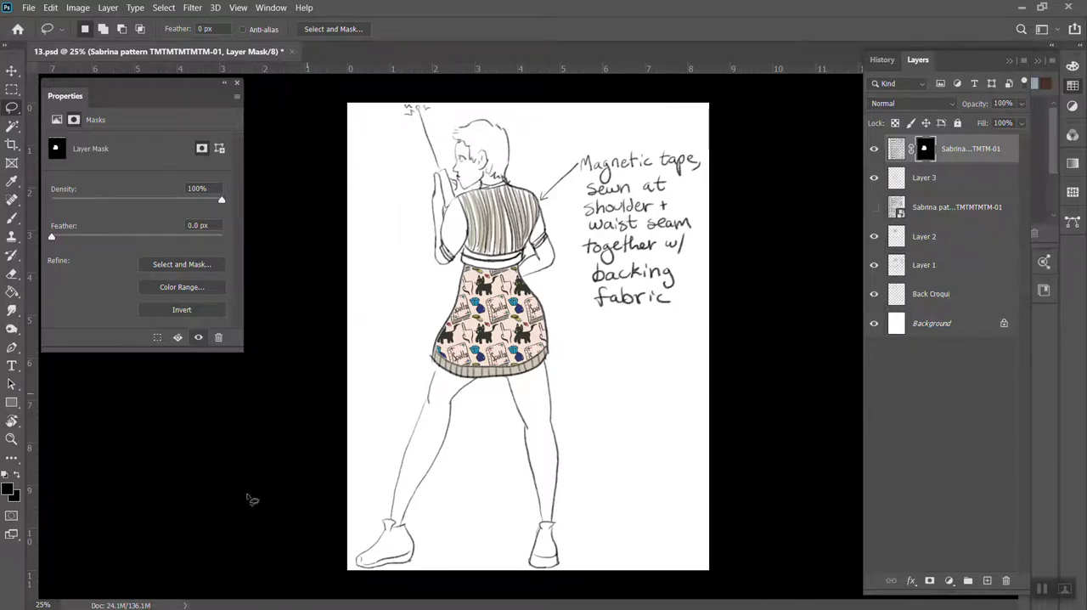
# Place Sabrina pattern TMTMTMTMTM-01.jpg from the Other folder above the masked pattern and make it the active layer
pyautogui.moveTo(162, 607)
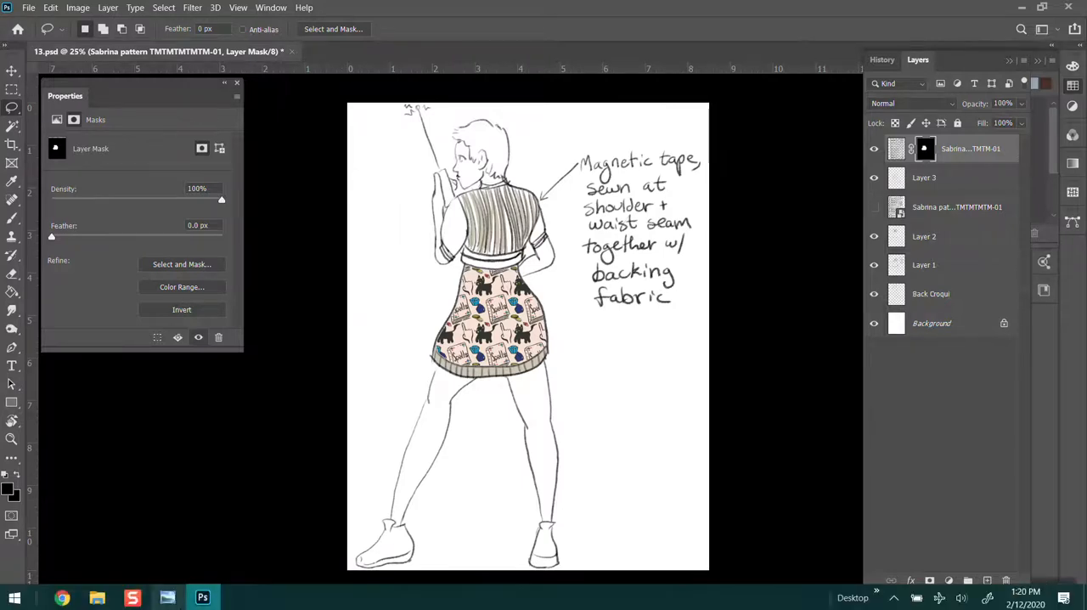
pyautogui.click(63, 597)
pyautogui.click(63, 598)
pyautogui.click(96, 597)
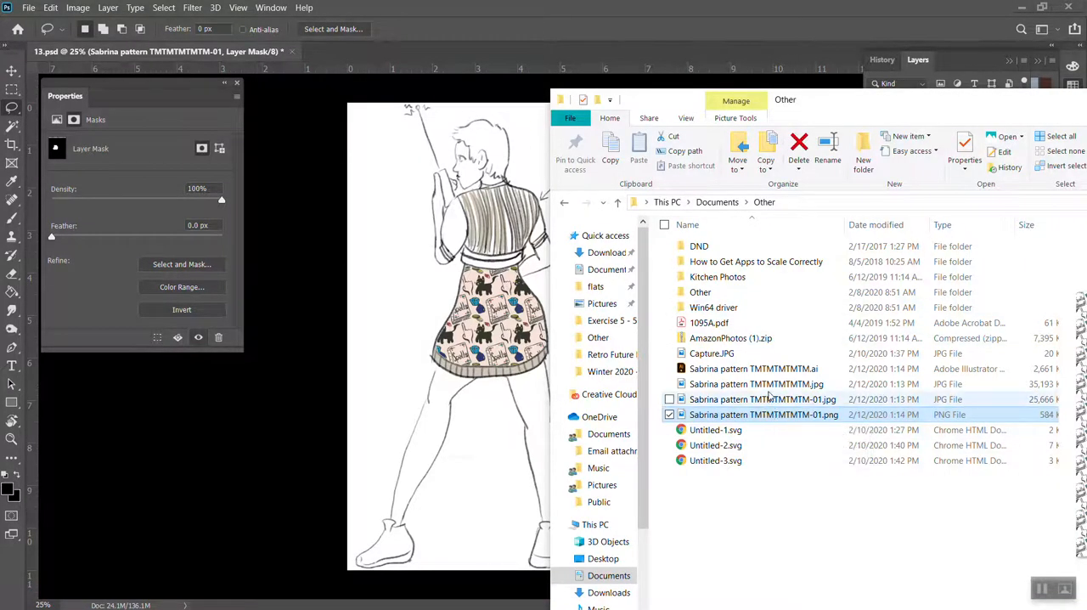
pyautogui.moveTo(768, 405); pyautogui.dragTo(558, 344)
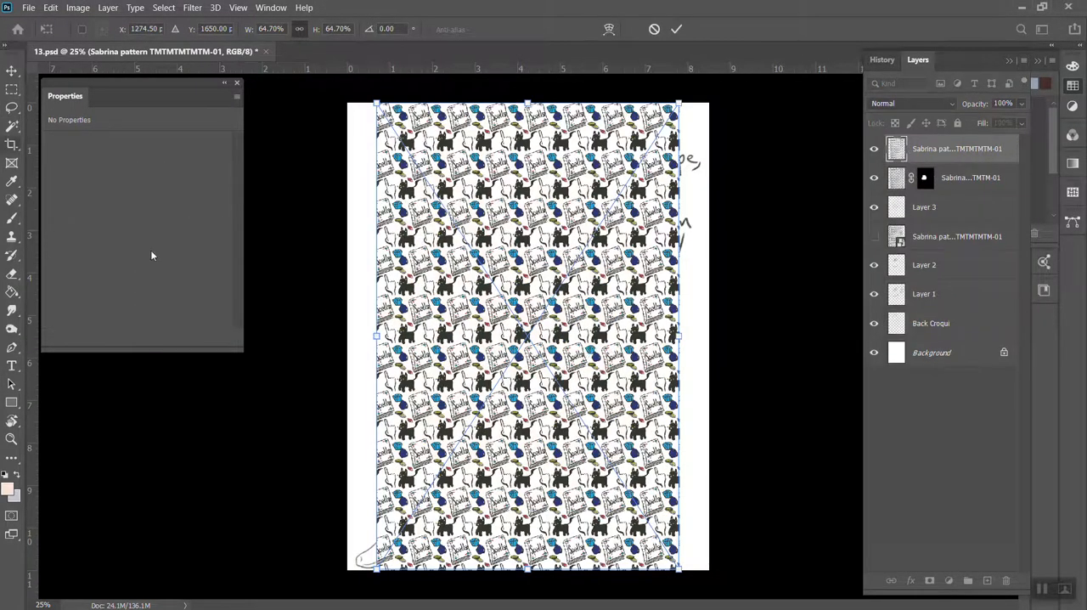
pyautogui.click(932, 235)
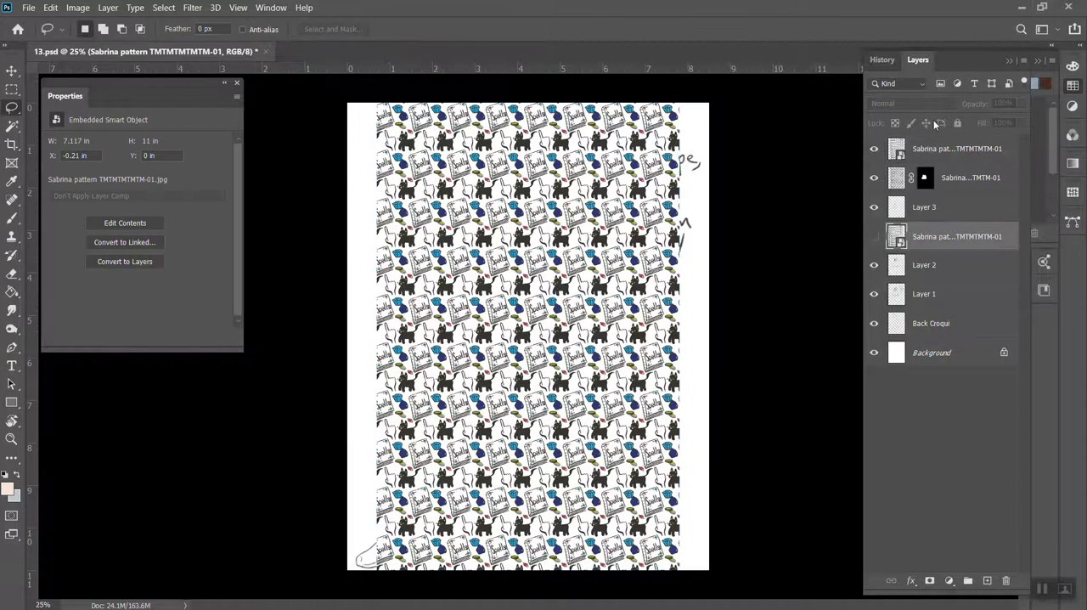
pyautogui.click(933, 150)
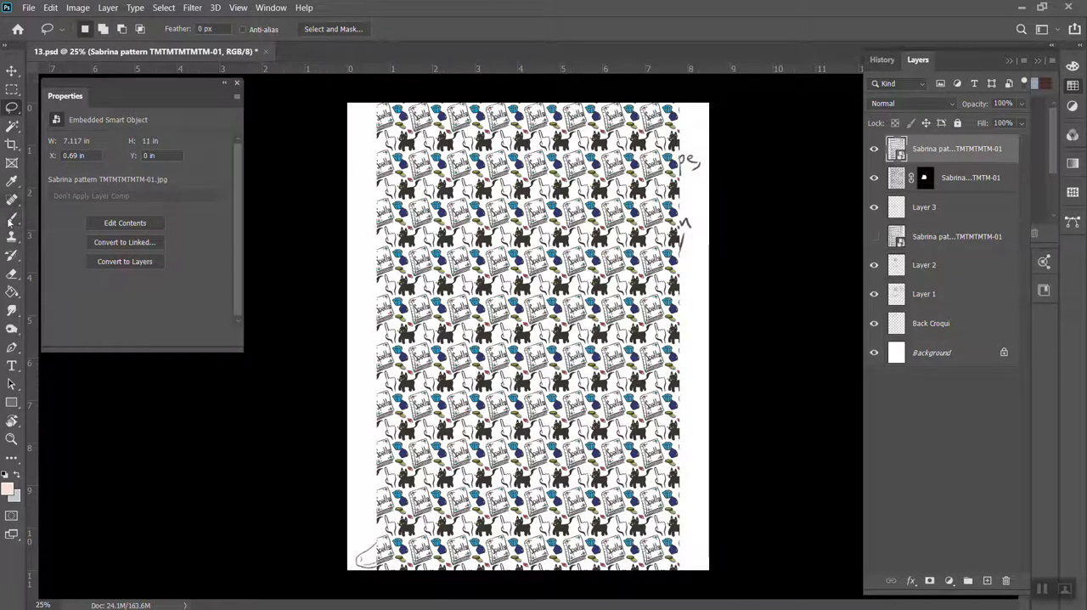
# Try the Eraser on the placed JPEG smart object, decline the rasterize prompt, and rasterize the layer with the Rasterize Layer command
pyautogui.click(12, 273)
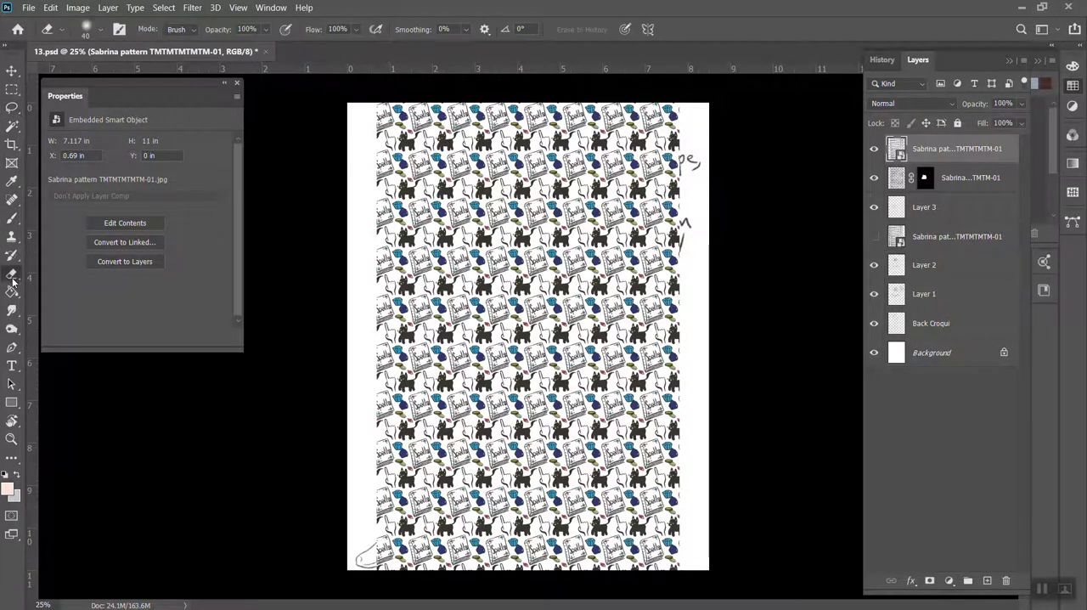
pyautogui.click(517, 270)
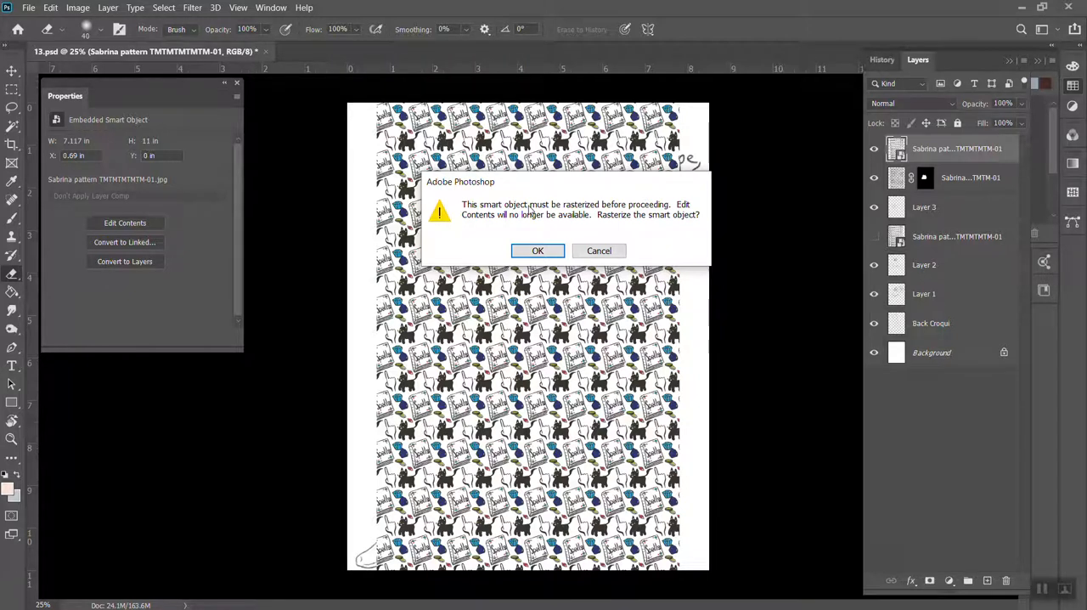
pyautogui.click(598, 252)
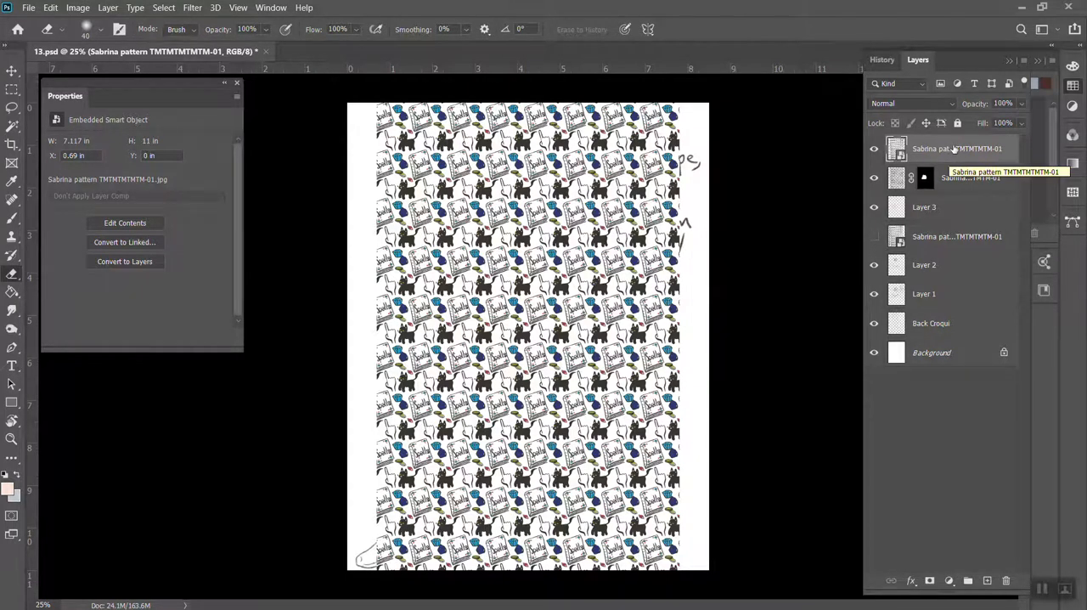
pyautogui.rightClick(943, 153)
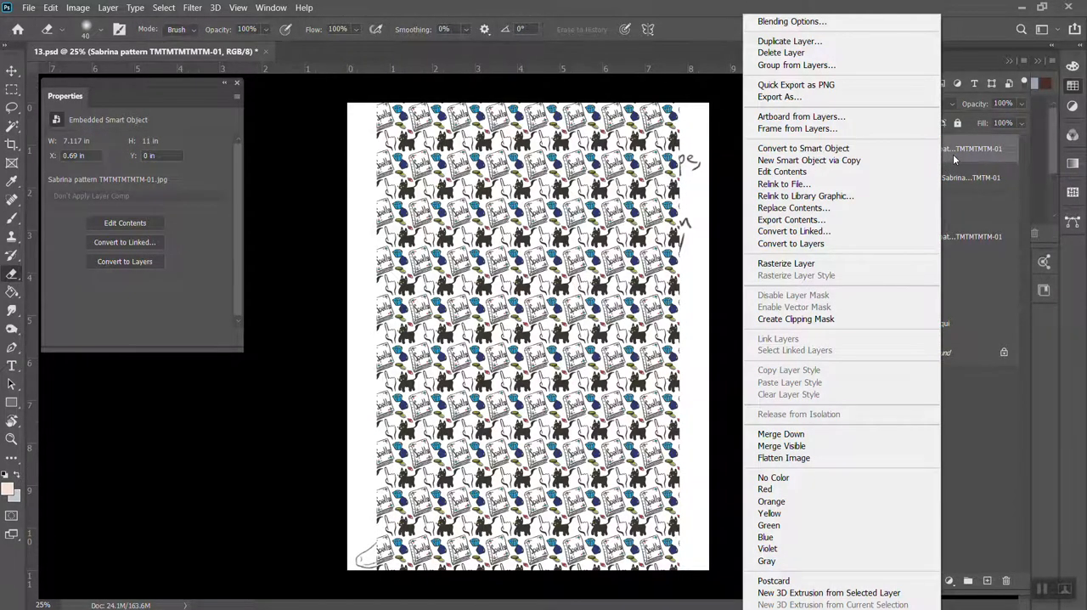
pyautogui.click(849, 263)
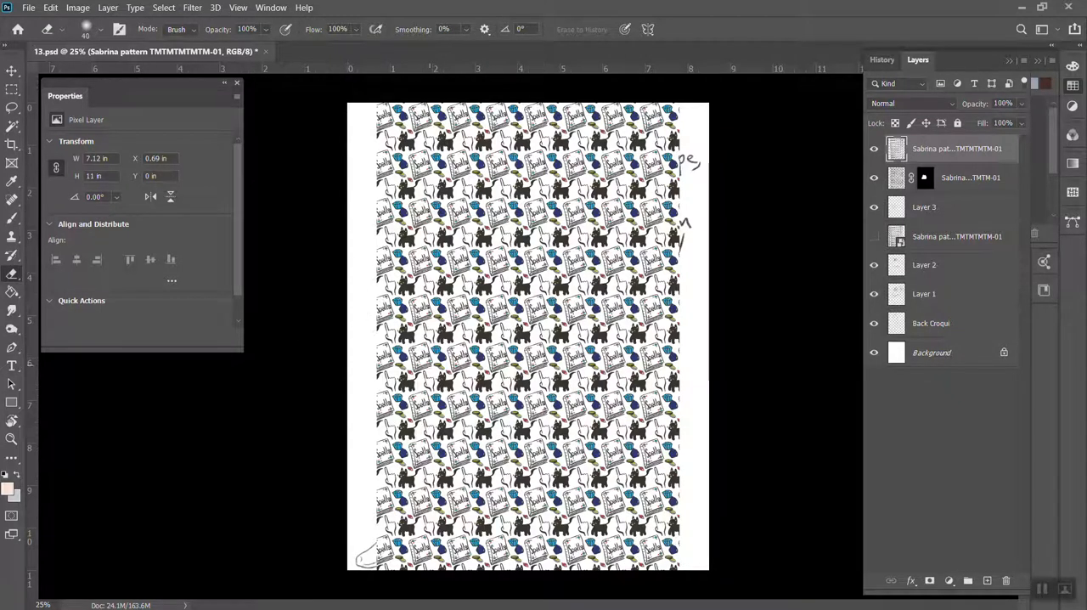
# Erase test strokes across the middle of the full pattern, compare with the layer hidden and shown, and undo the erasing
pyautogui.moveTo(396, 370)
pyautogui.mouseDown()
pyautogui.moveTo(510, 236)
pyautogui.moveTo(545, 236)
pyautogui.moveTo(463, 372)
pyautogui.moveTo(519, 372)
pyautogui.moveTo(584, 420)
pyautogui.mouseUp()
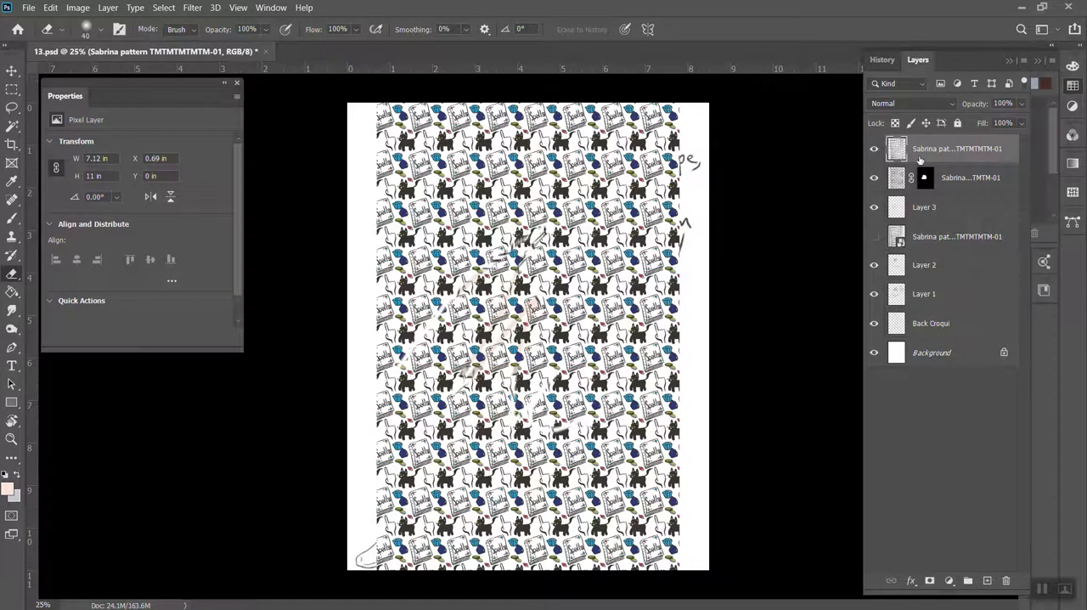
pyautogui.click(873, 149)
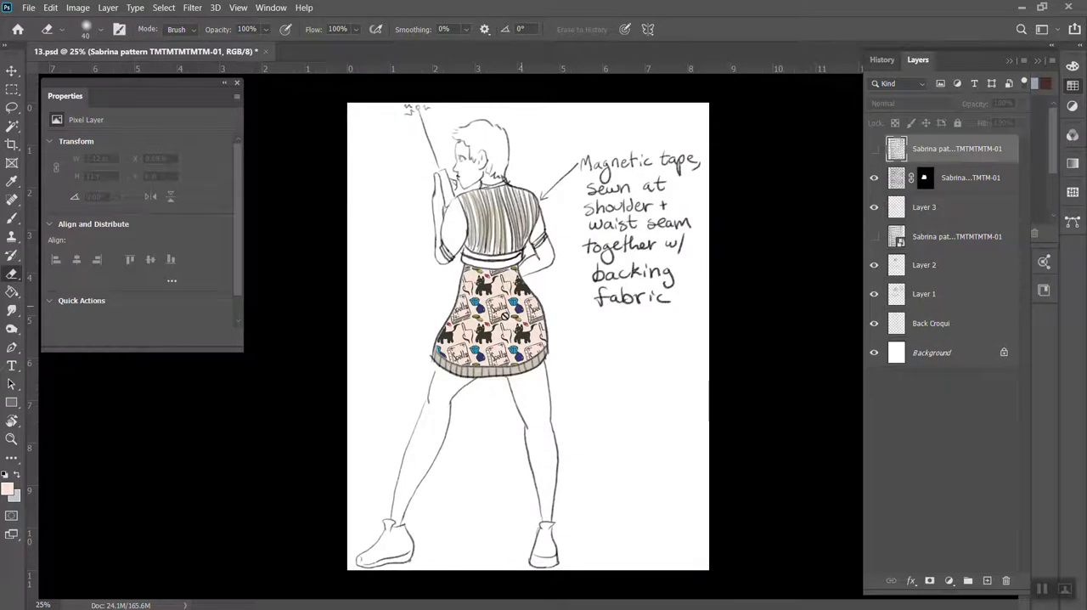
pyautogui.click(874, 149)
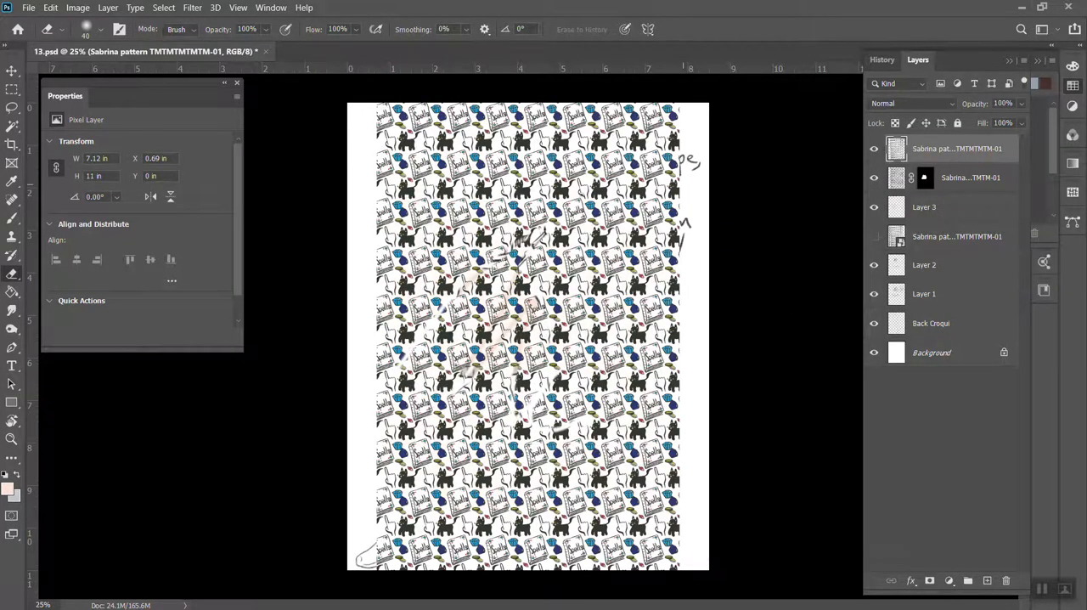
pyautogui.click(873, 149)
pyautogui.click(874, 149)
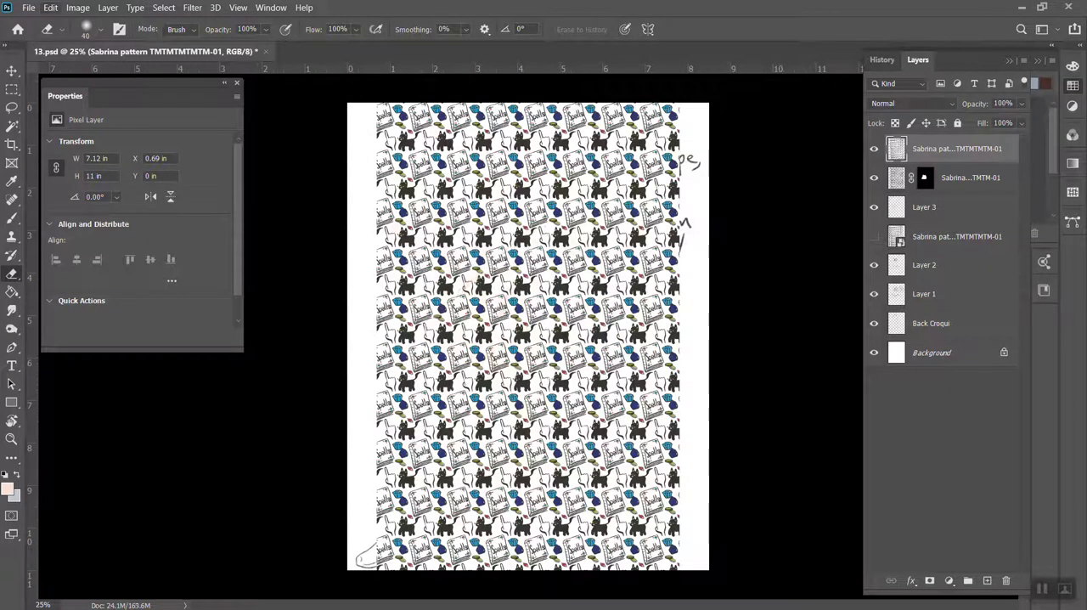
# Try a Warp on the full pattern, curving its upper edge downward and pulling its left side and lower left corner outward, and cancel it
pyautogui.click(50, 7)
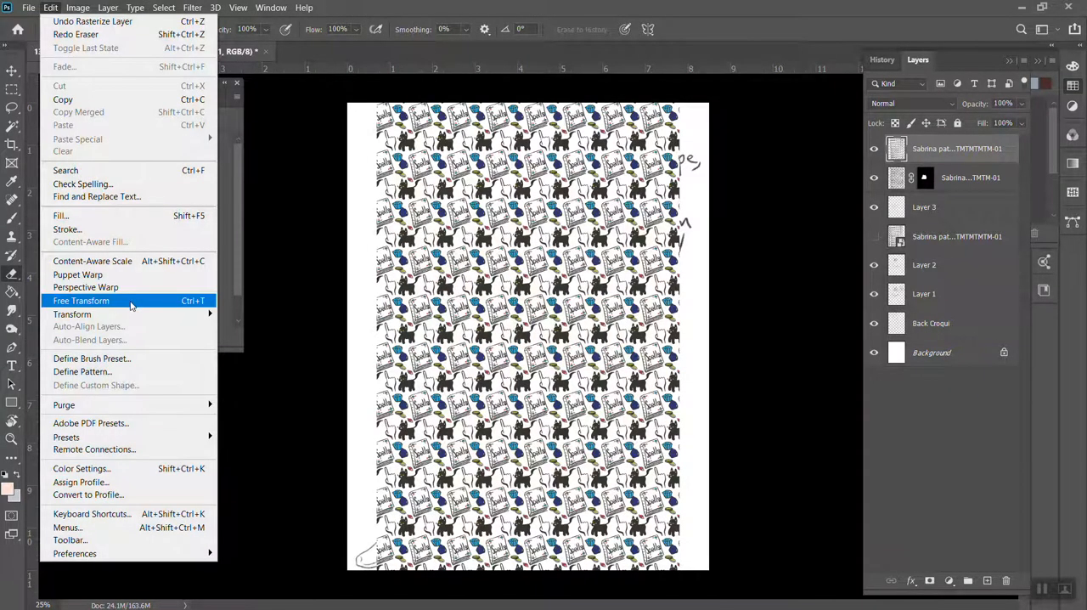
pyautogui.moveTo(132, 315)
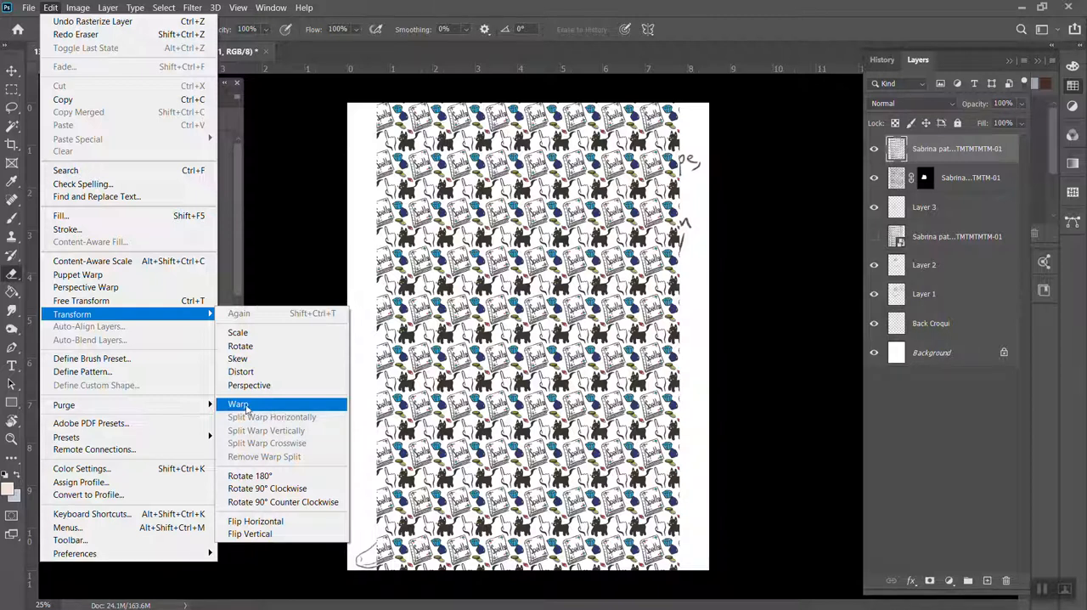
pyautogui.click(245, 406)
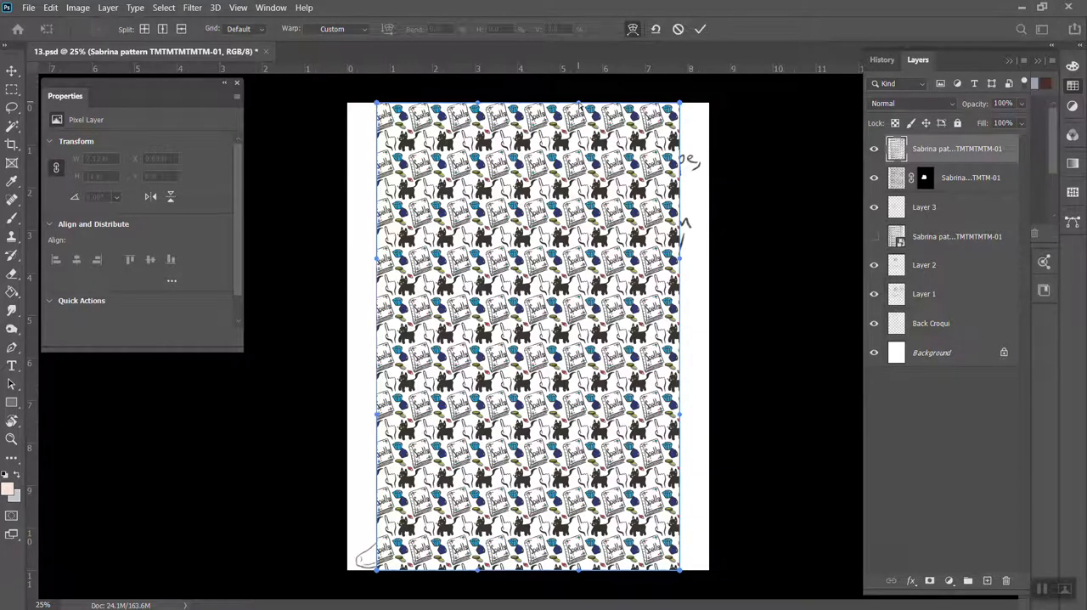
pyautogui.moveTo(590, 142); pyautogui.dragTo(604, 181)
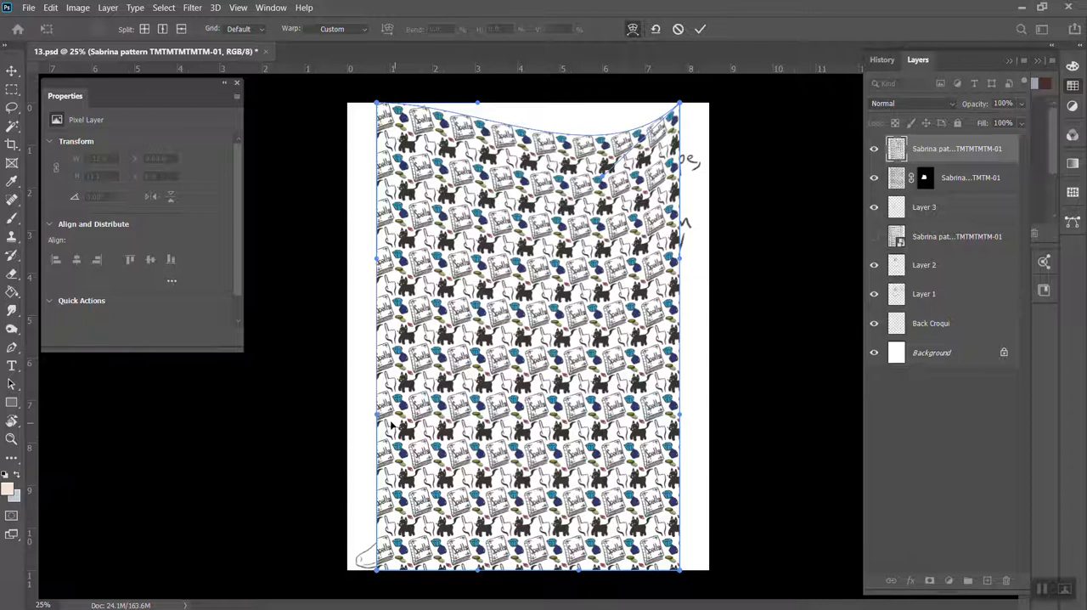
pyautogui.moveTo(381, 418); pyautogui.dragTo(256, 422)
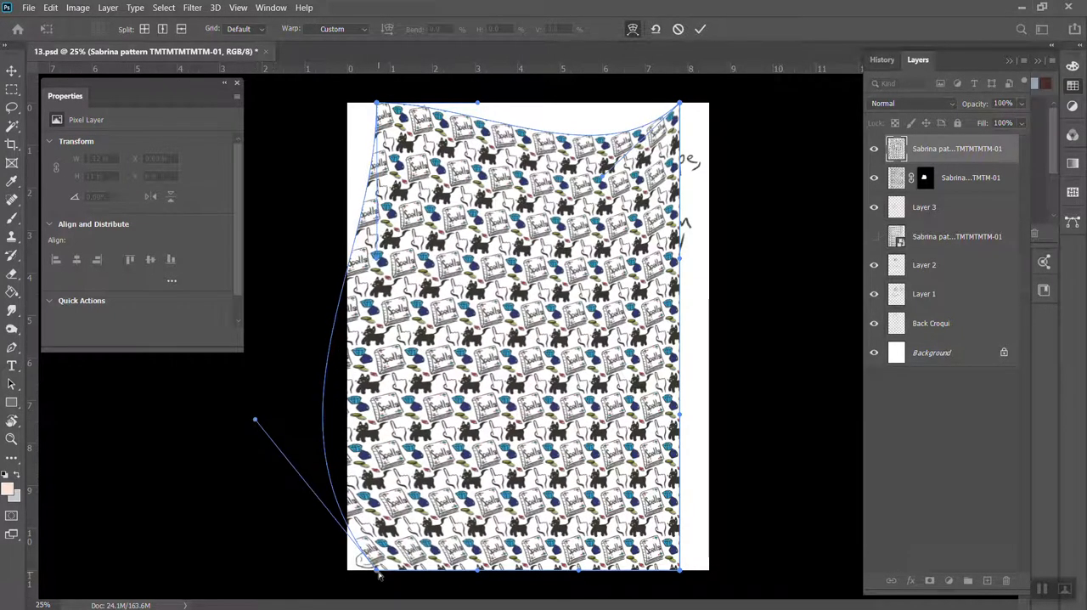
pyautogui.moveTo(379, 575); pyautogui.dragTo(368, 601)
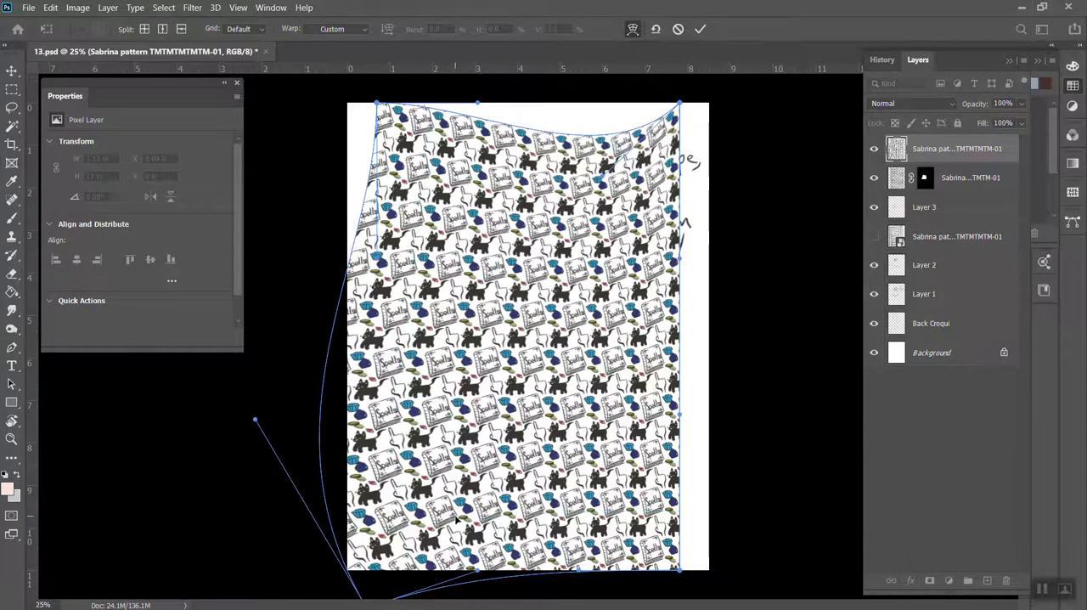
pyautogui.press('e')
# Warp the full pattern with a crosswise split in its lower middle, pull the split intersection up and to the left, and apply it
pyautogui.click(51, 8)
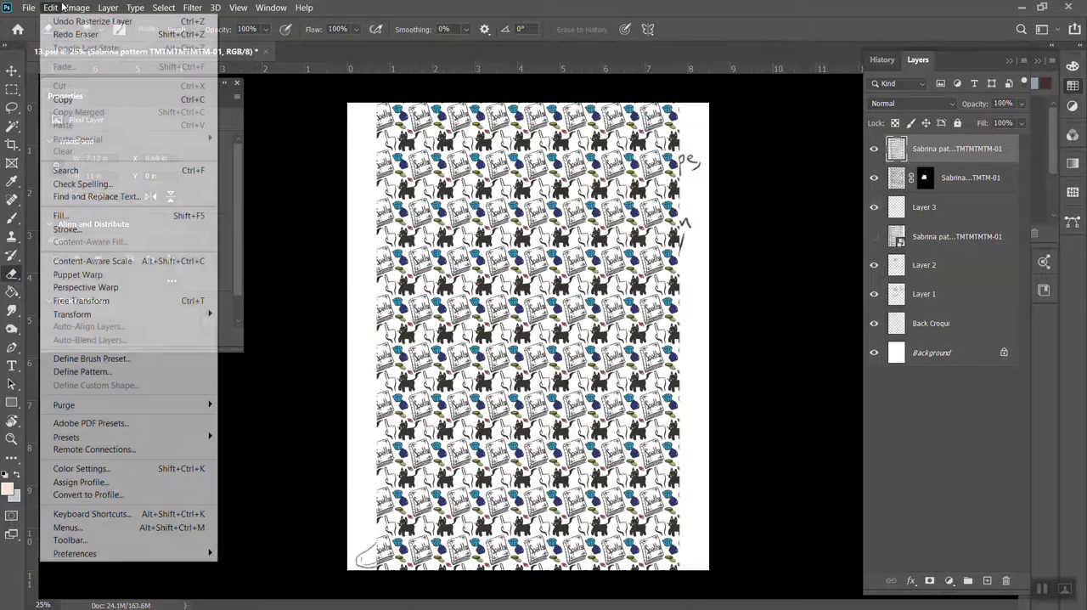
pyautogui.moveTo(143, 316)
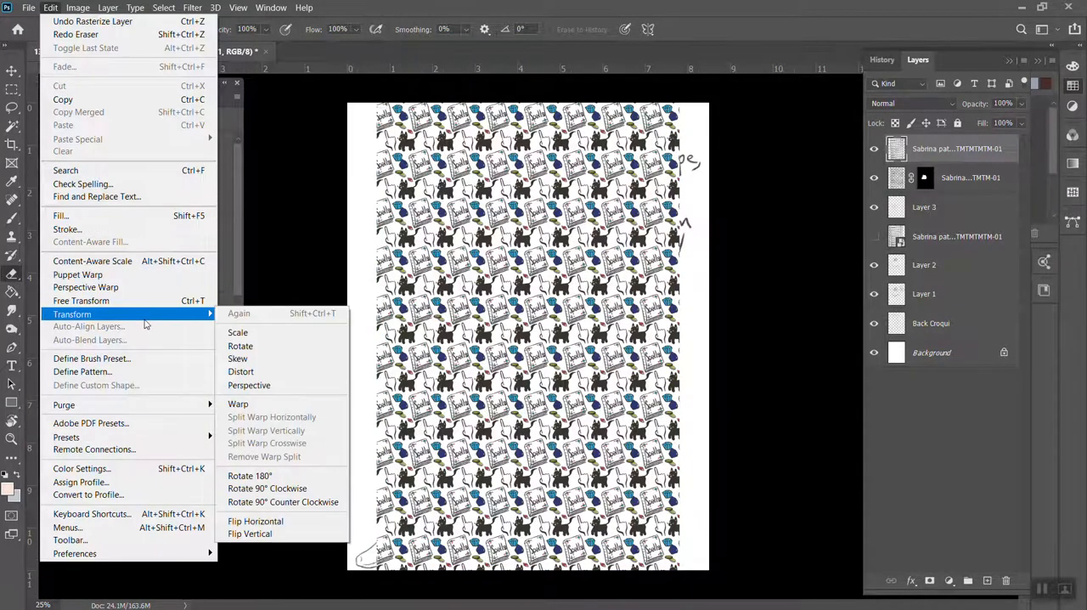
pyautogui.click(238, 404)
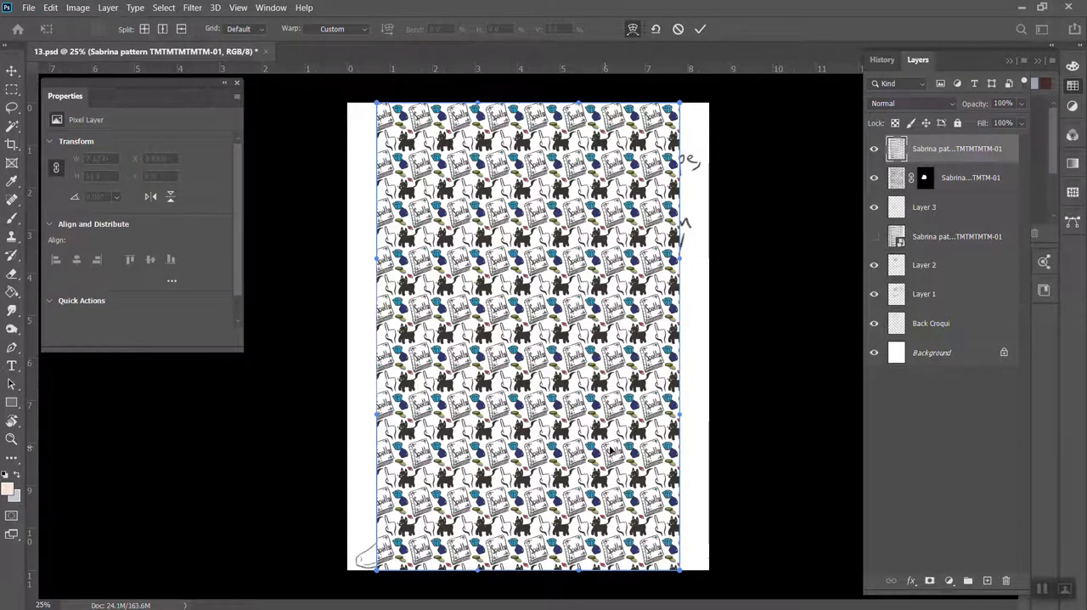
pyautogui.press('alt')
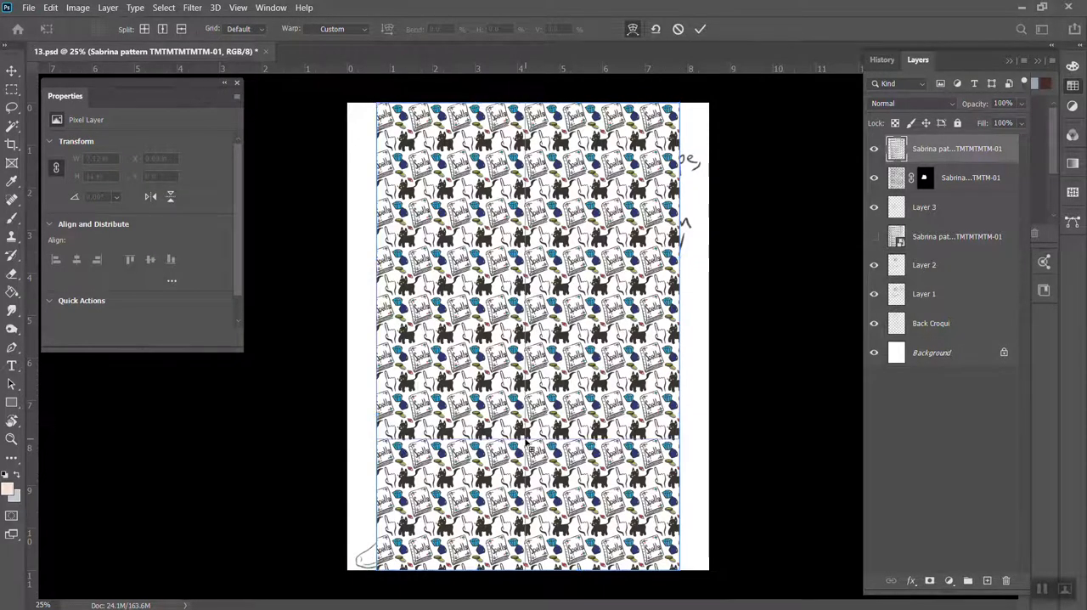
pyautogui.keyDown('alt'); pyautogui.click(523, 443); pyautogui.keyUp('alt')
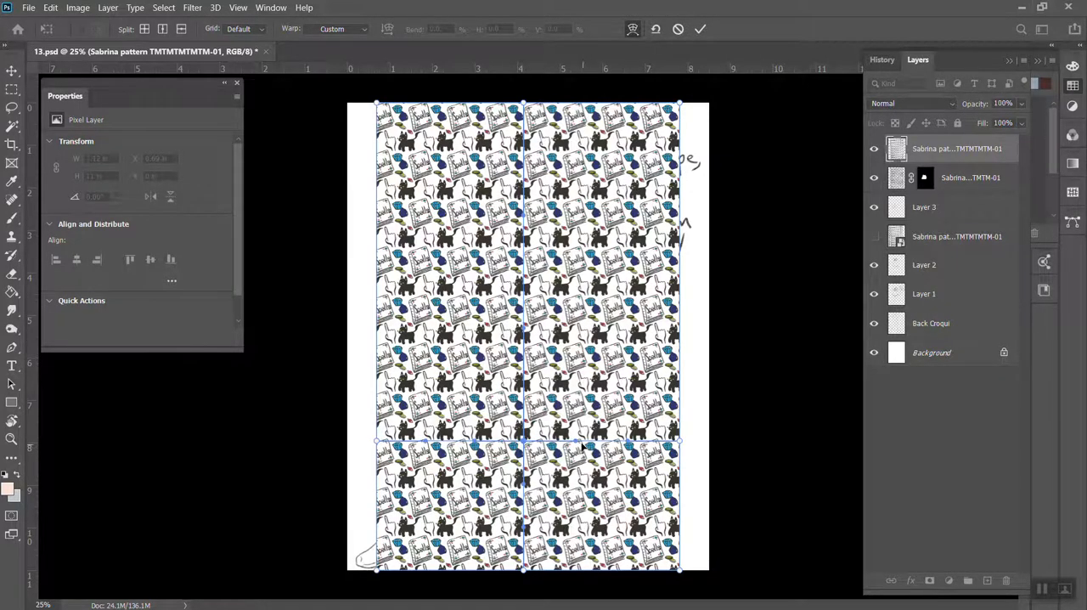
pyautogui.moveTo(576, 443); pyautogui.dragTo(600, 465)
pyautogui.moveTo(523, 440); pyautogui.dragTo(461, 420)
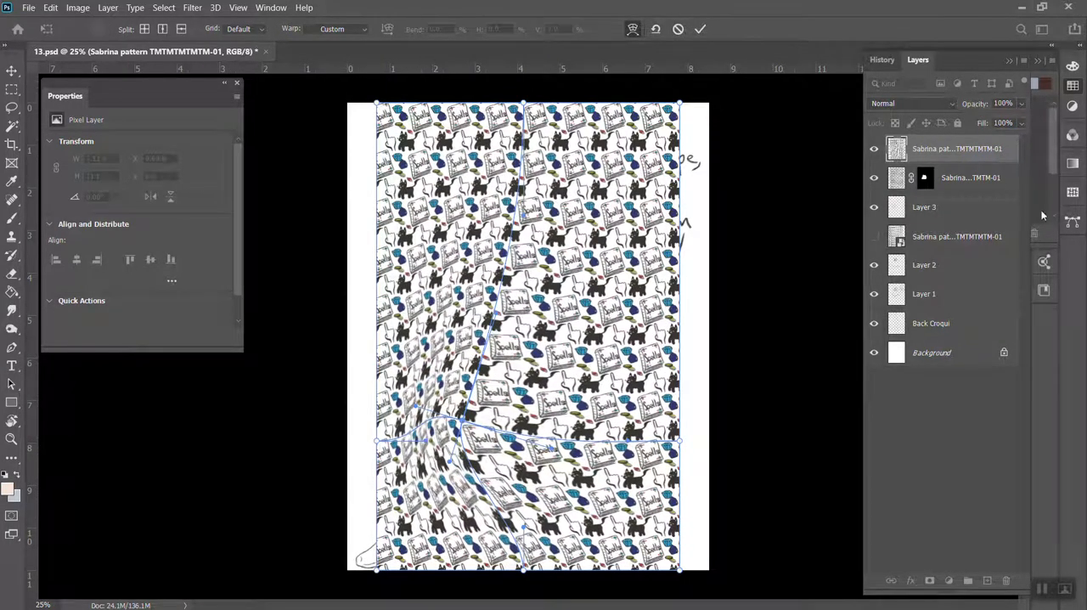
pyautogui.press('Return')
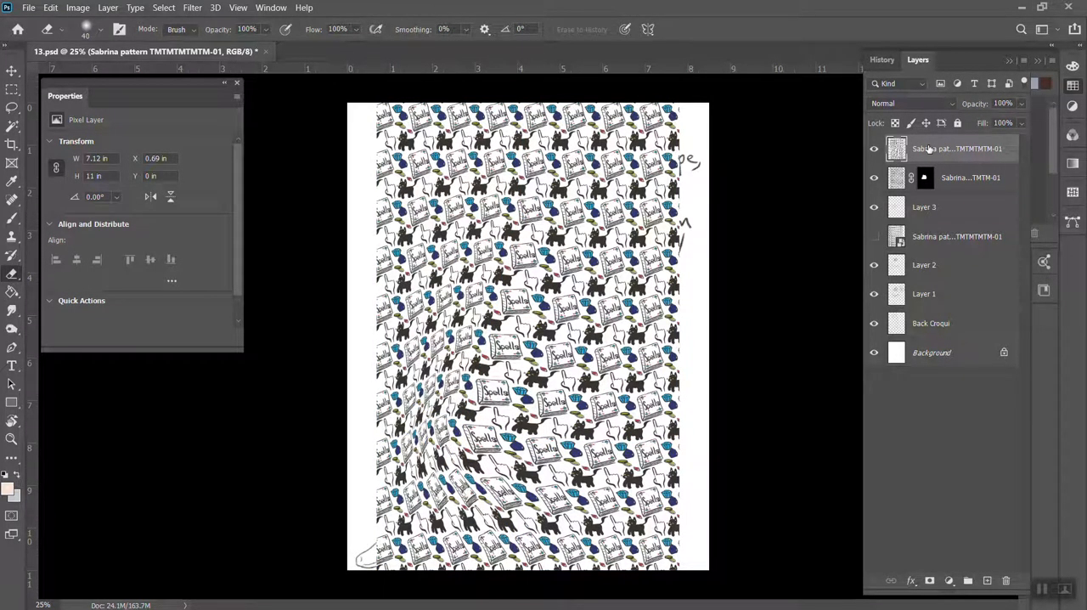
# Inspect the warped print up close, and undo back to before the extra JPEG pattern was placed, leaving the masked skirt layer
pyautogui.press('v')
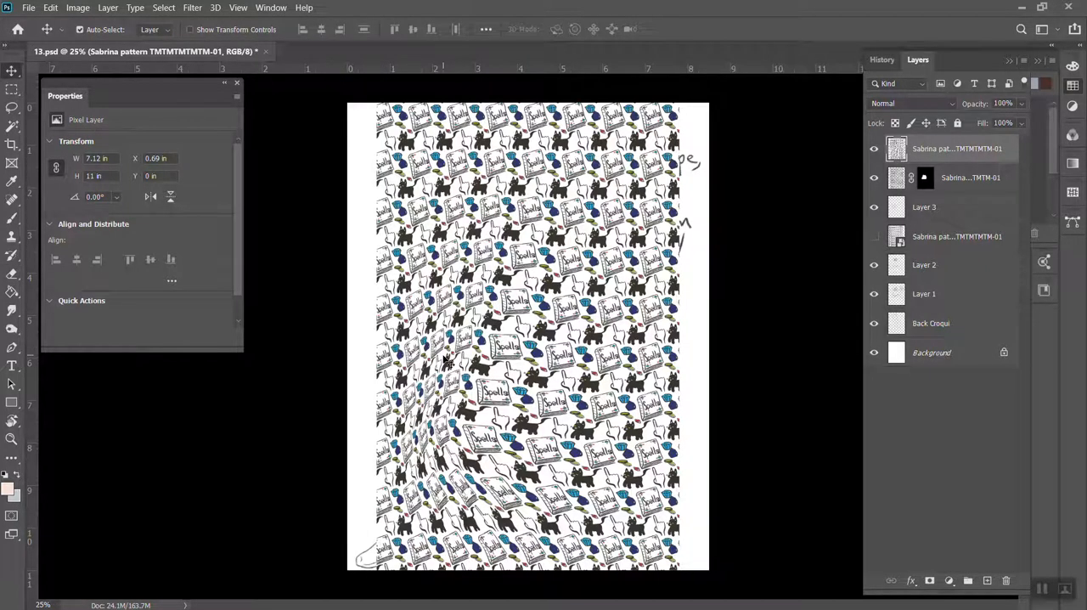
pyautogui.scroll(6, 443, 360)
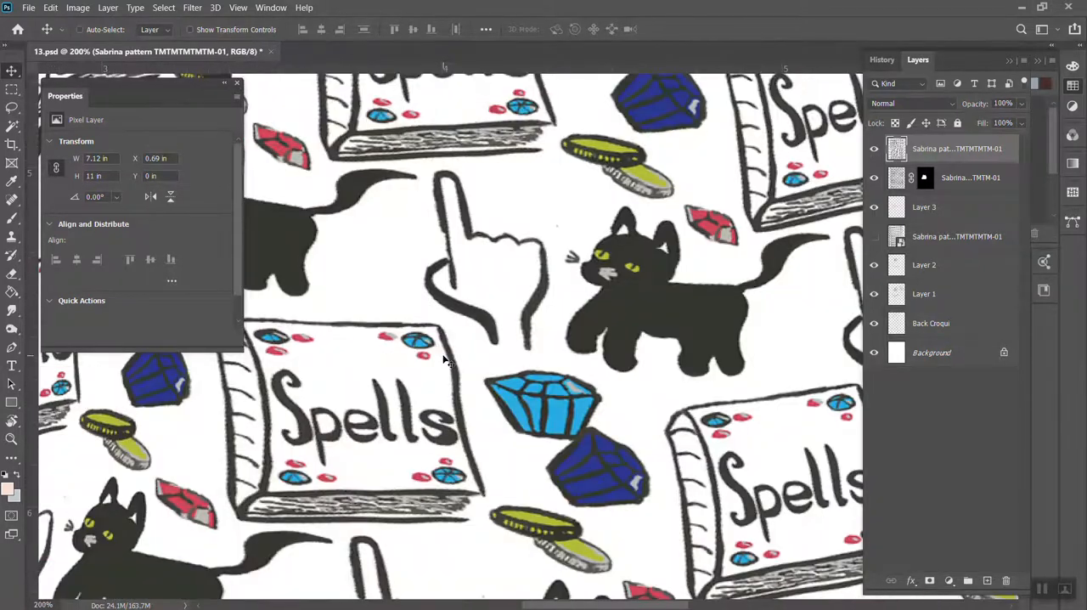
pyautogui.scroll(-2, 444, 360)
pyautogui.scroll(-4, 444, 360)
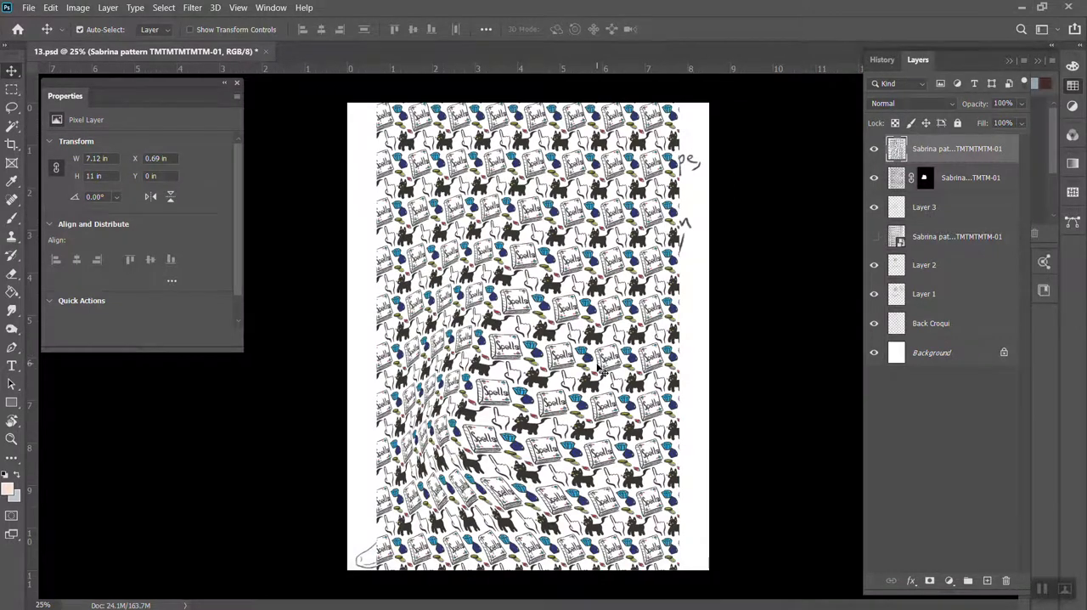
pyautogui.hotkey('ctrl', 'z')
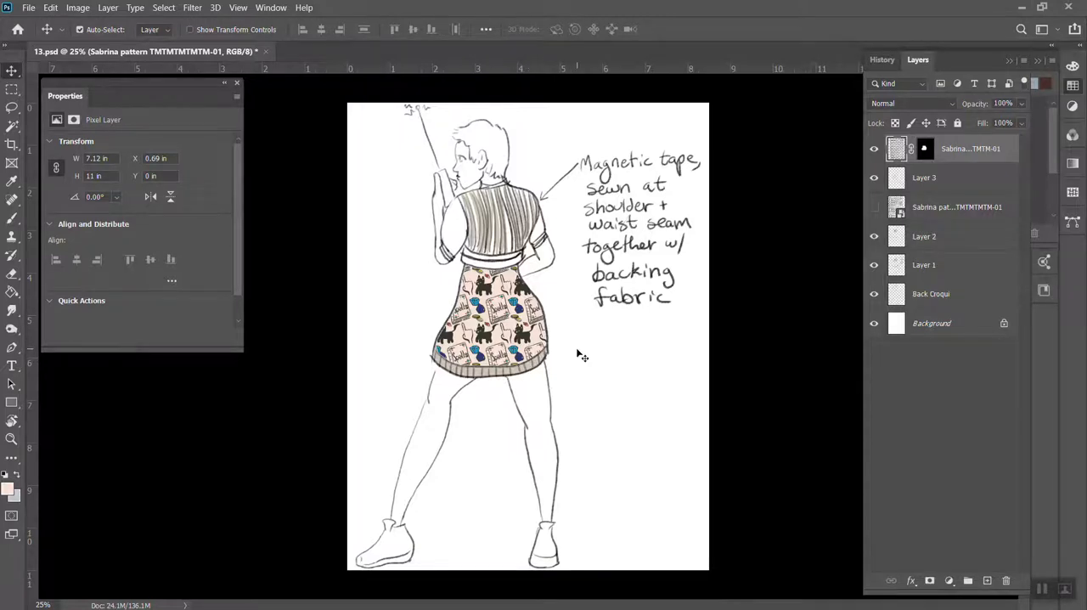
# Try a Warp on the skirt pattern with its layer mask still linked, pulling the lower right and the middle inward, and cancel it
pyautogui.hotkey('ctrl', '+')
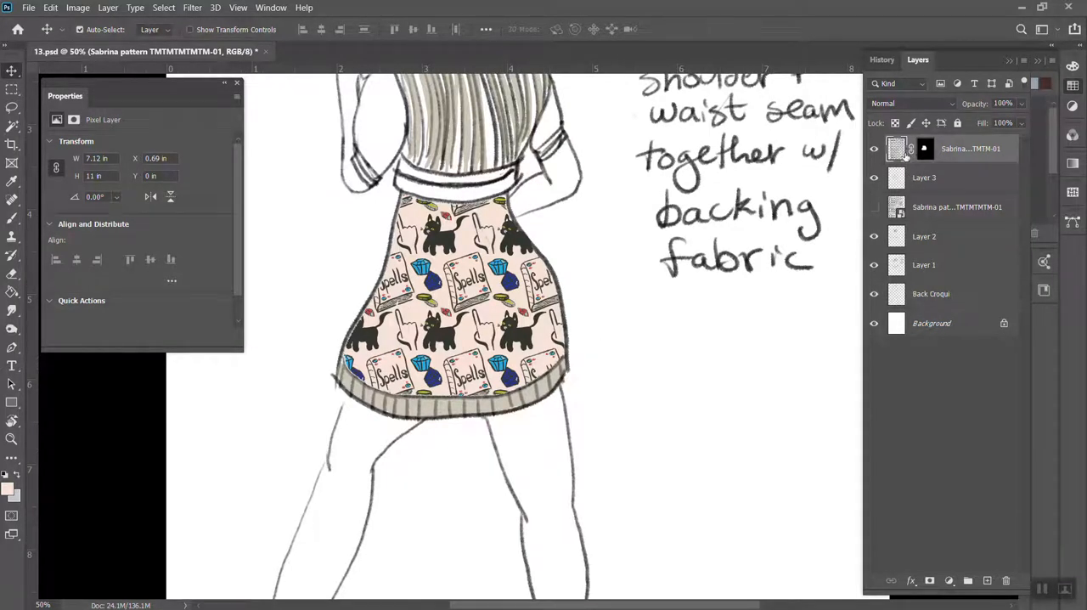
pyautogui.click(77, 7)
pyautogui.moveTo(55, 10)
pyautogui.moveTo(127, 316)
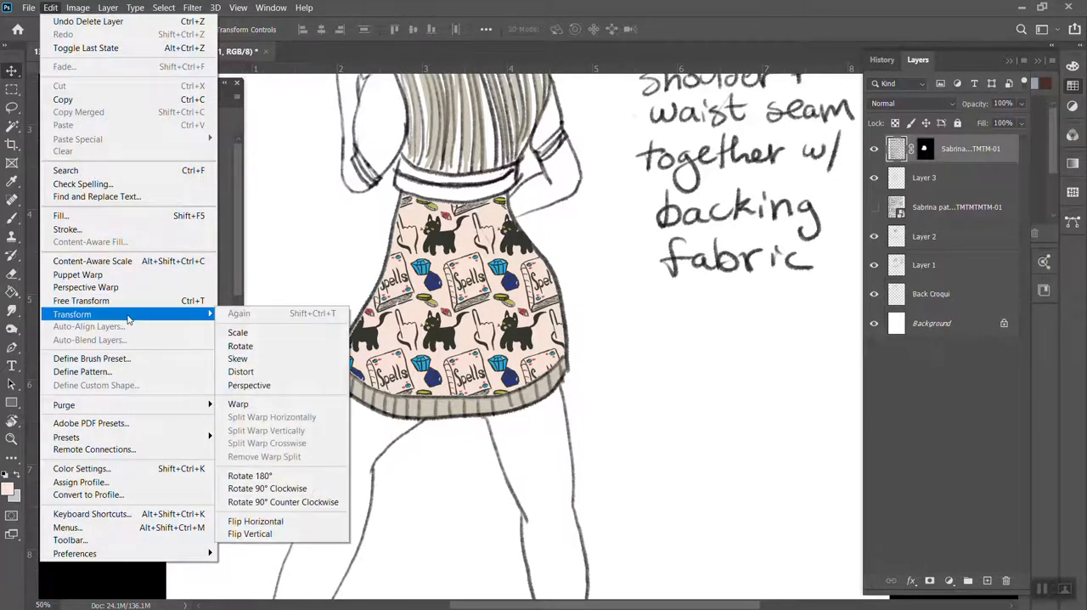
pyautogui.click(297, 409)
pyautogui.moveTo(830, 500); pyautogui.dragTo(614, 386)
pyautogui.moveTo(512, 329); pyautogui.dragTo(431, 303)
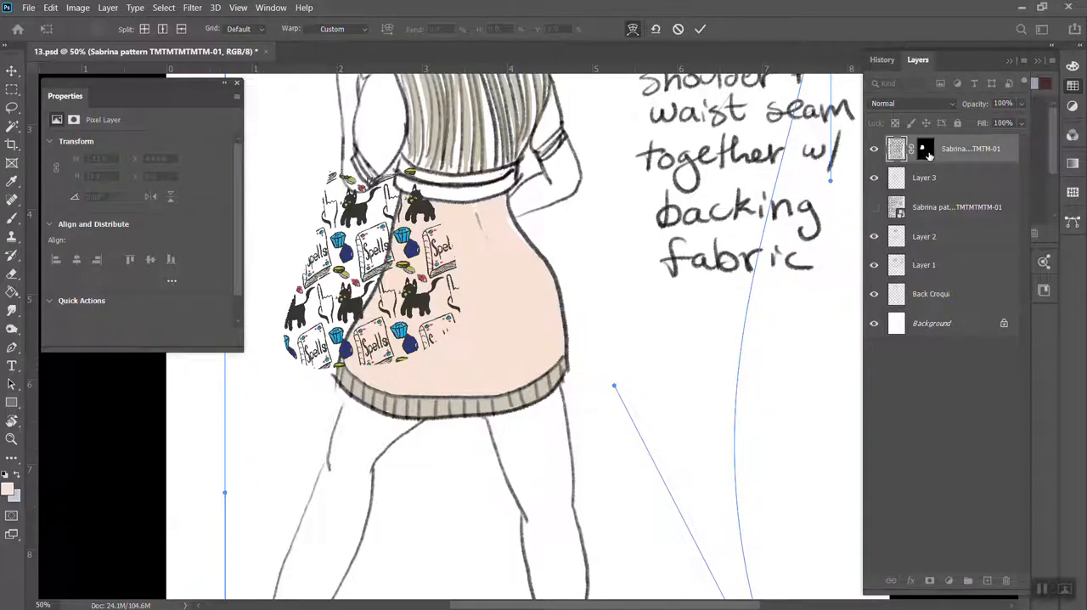
pyautogui.click(926, 153)
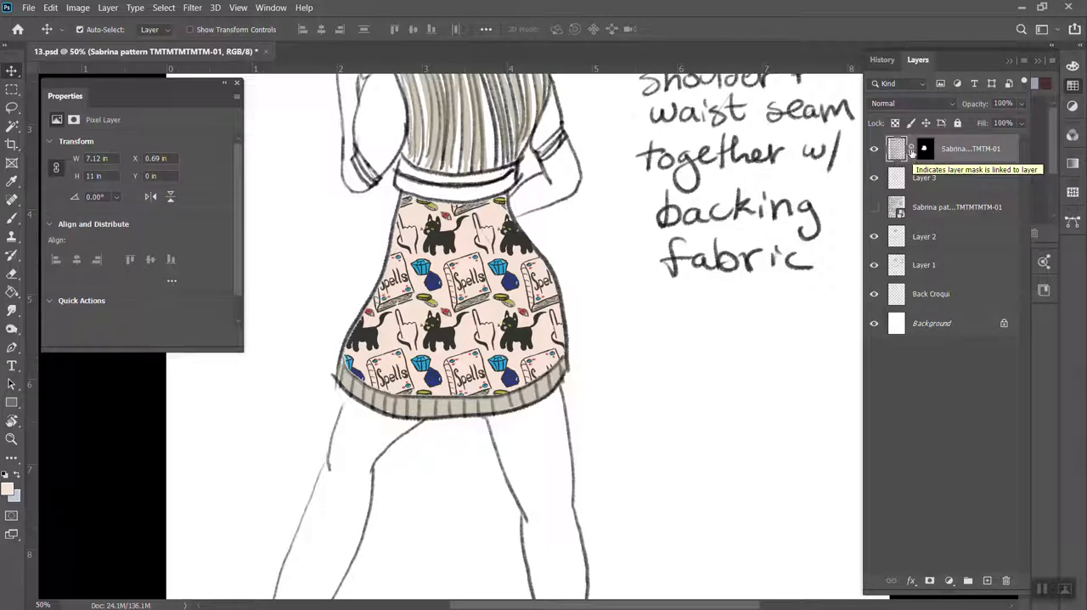
# Try moving the skirt pattern down and to the right with its layer mask still linked, and undo the move
pyautogui.click(516, 296)
pyautogui.moveTo(515, 293); pyautogui.dragTo(697, 365)
pyautogui.hotkey('ctrl', 'z')
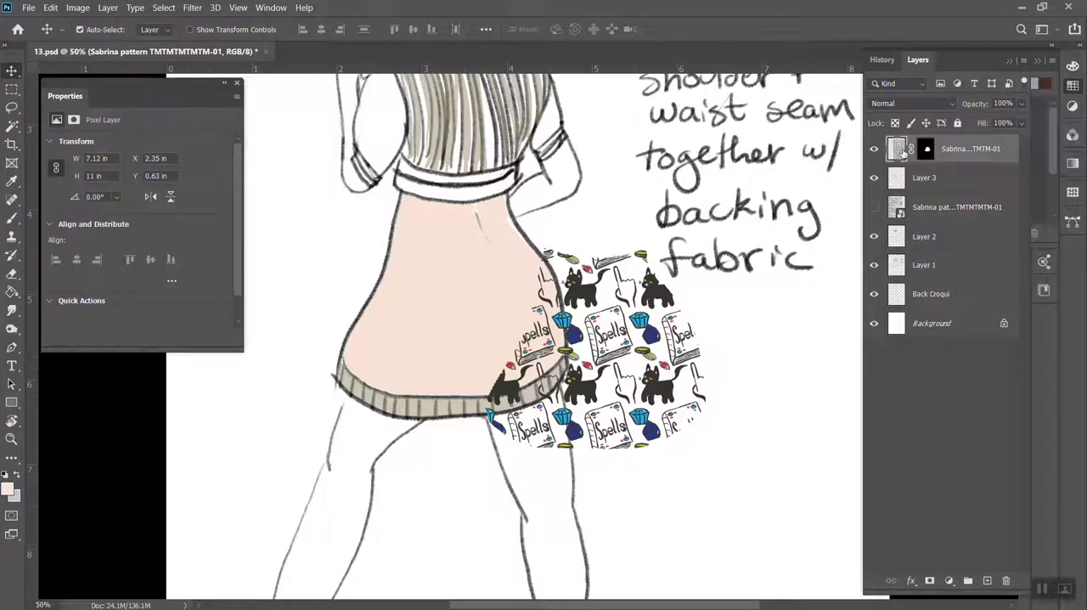
pyautogui.hotkey('ctrl', 'z')
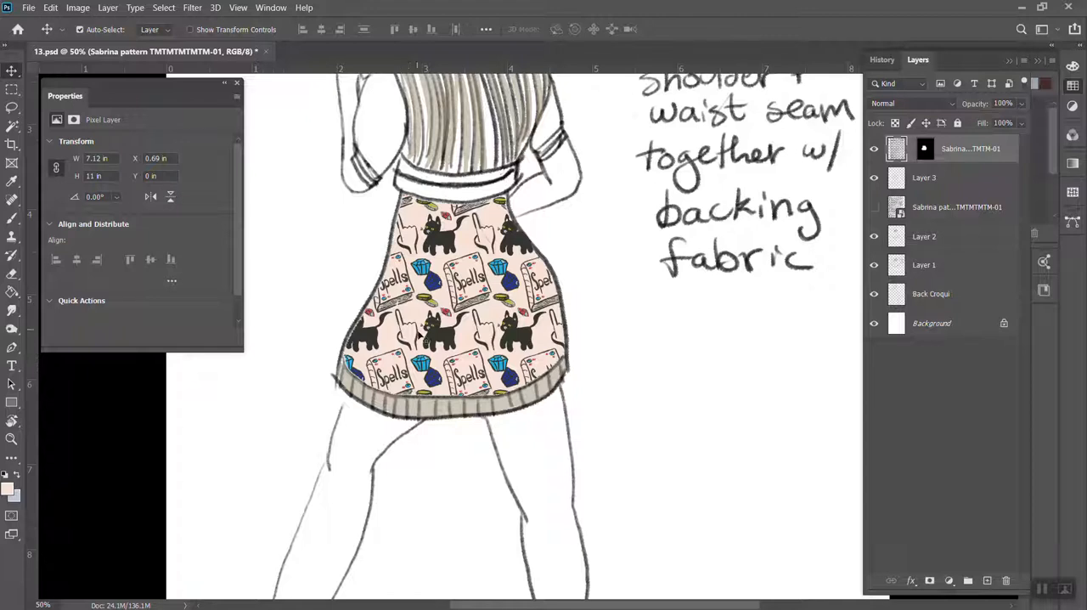
# Unlink the layer mask from the pattern and shift the pattern inside the skirt to X 0 in, Y 2.63 in
pyautogui.moveTo(436, 340); pyautogui.dragTo(378, 560)
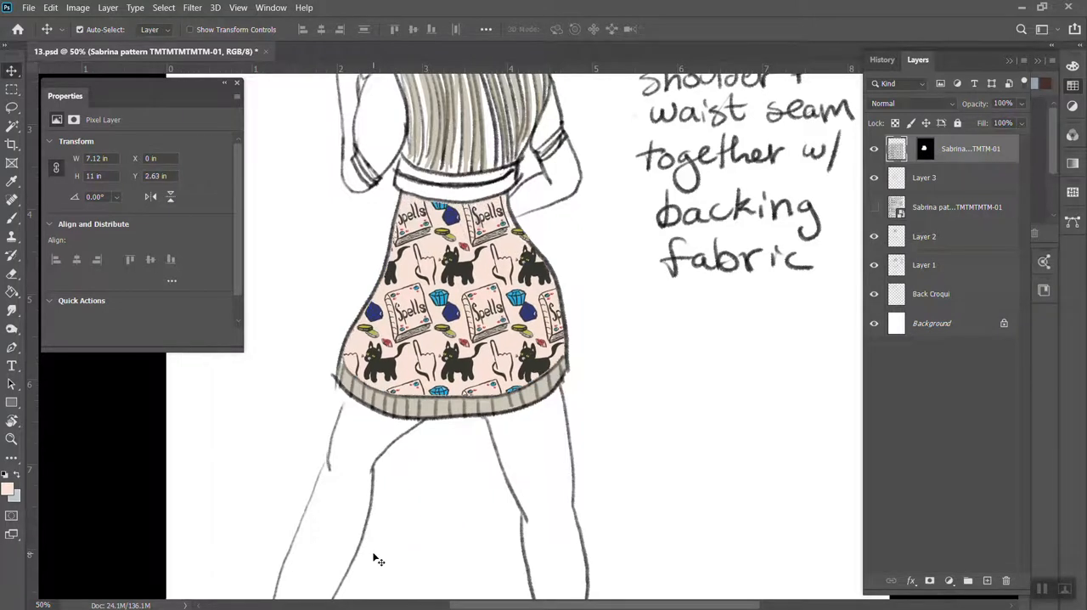
# Start a Warp on the pattern, splitting it crosswise at the hem's centre and at both ends of the hem
pyautogui.click(50, 8)
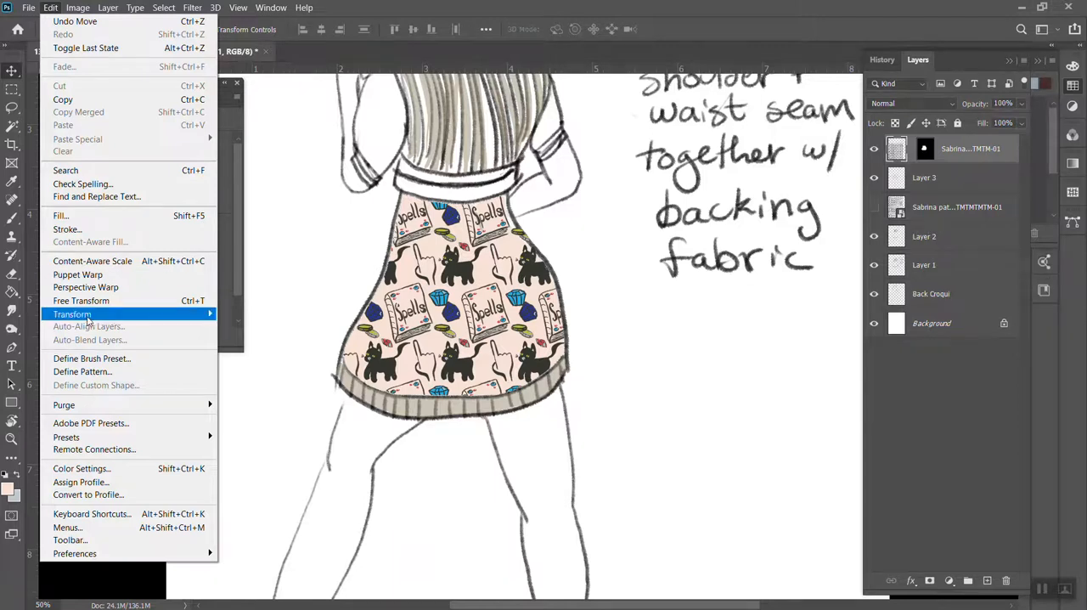
pyautogui.moveTo(87, 316)
pyautogui.click(263, 403)
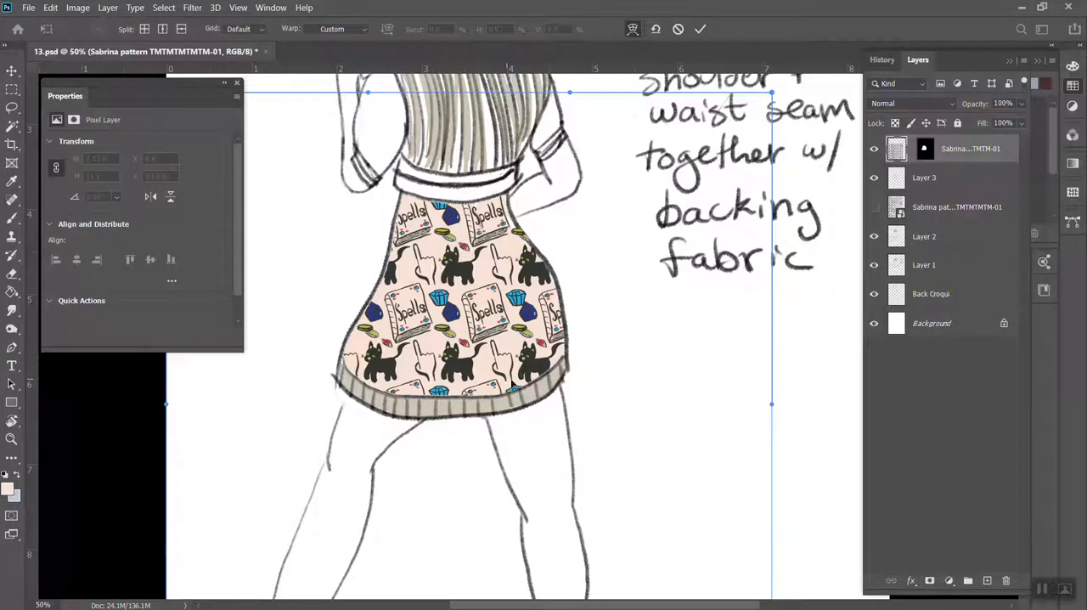
pyautogui.click(453, 379)
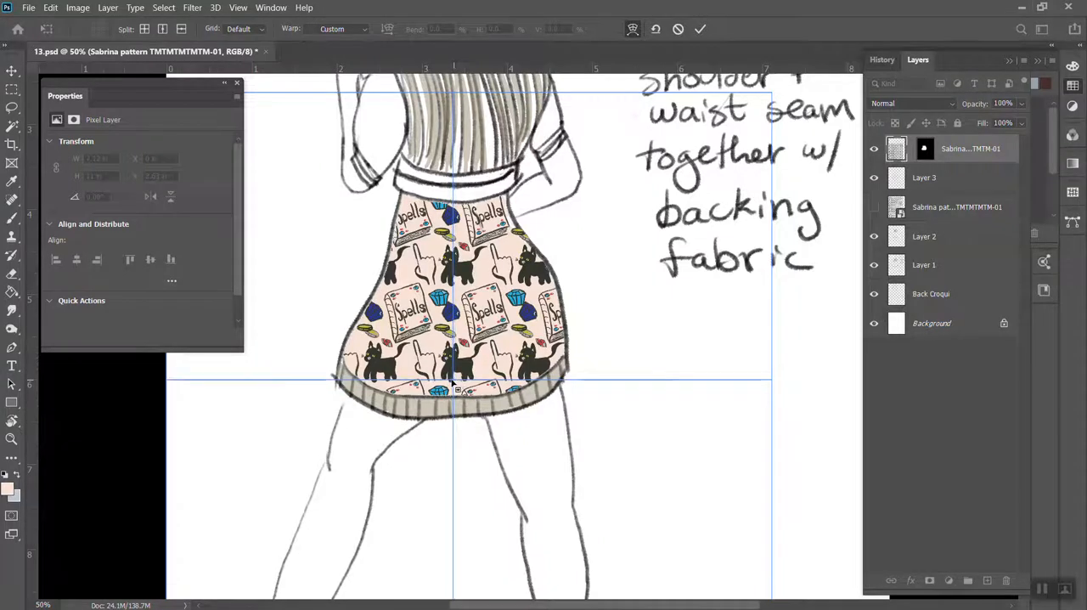
pyautogui.click(568, 382)
pyautogui.click(341, 379)
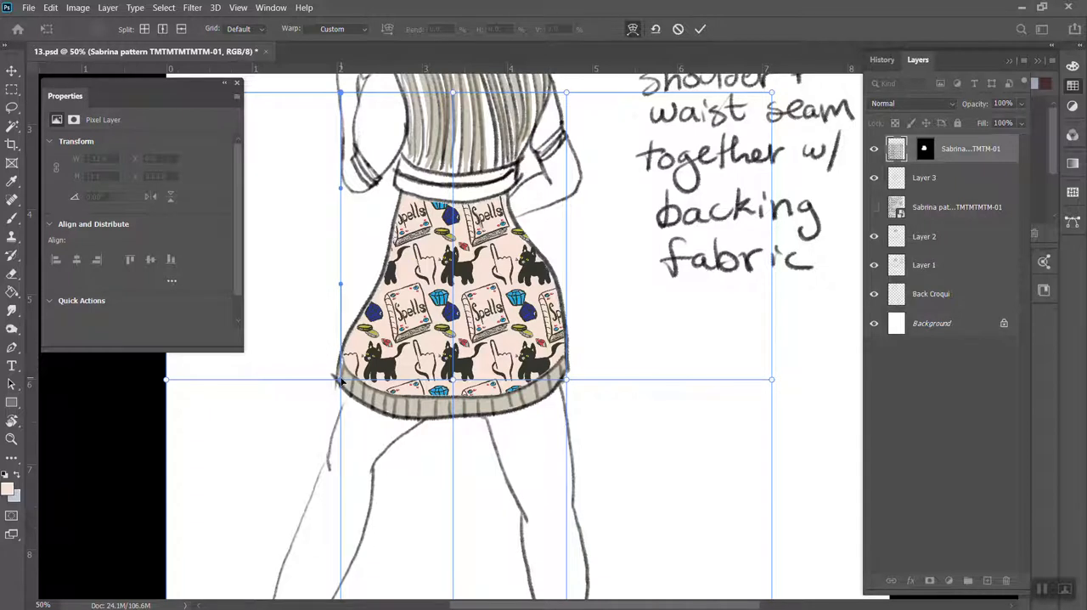
# Curve the warp's hem line along the skirt, raising the intersections at both hem ends and lowering the centre one
pyautogui.moveTo(338, 380); pyautogui.dragTo(367, 382)
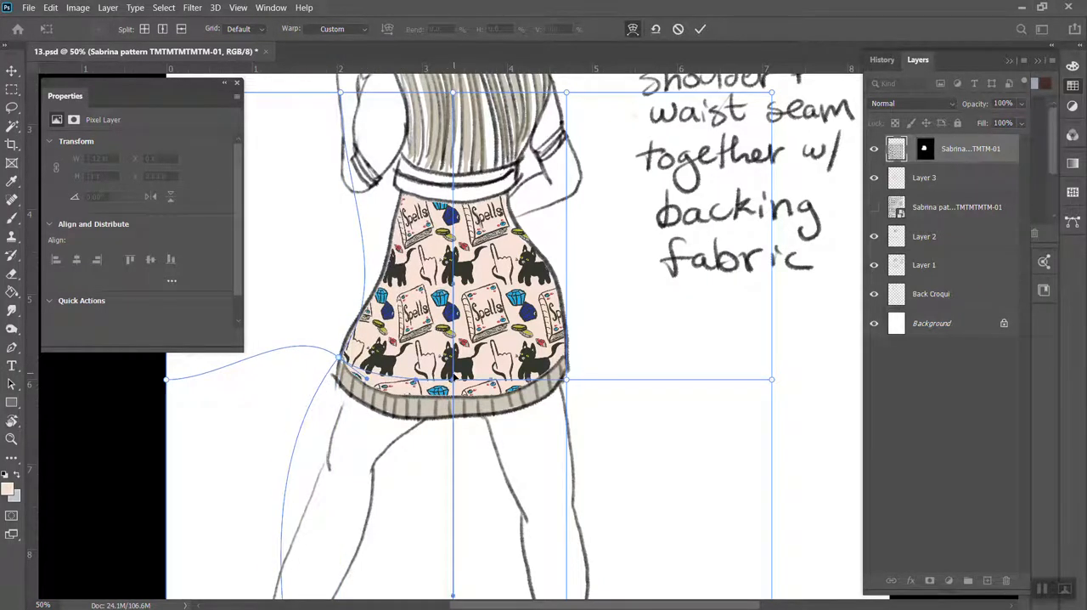
pyautogui.moveTo(453, 382); pyautogui.dragTo(452, 397)
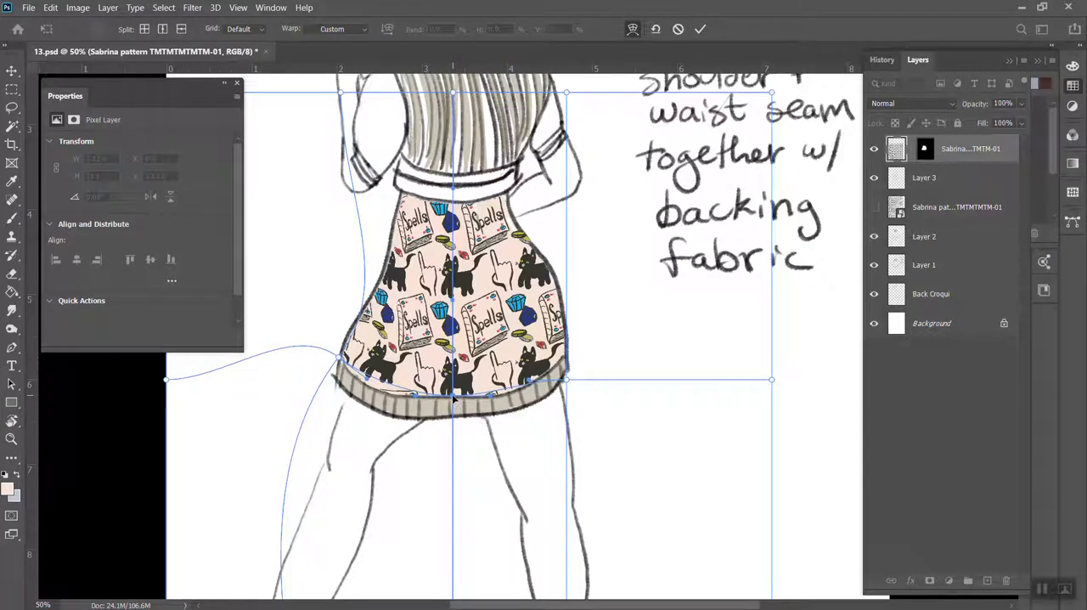
pyautogui.click(569, 382)
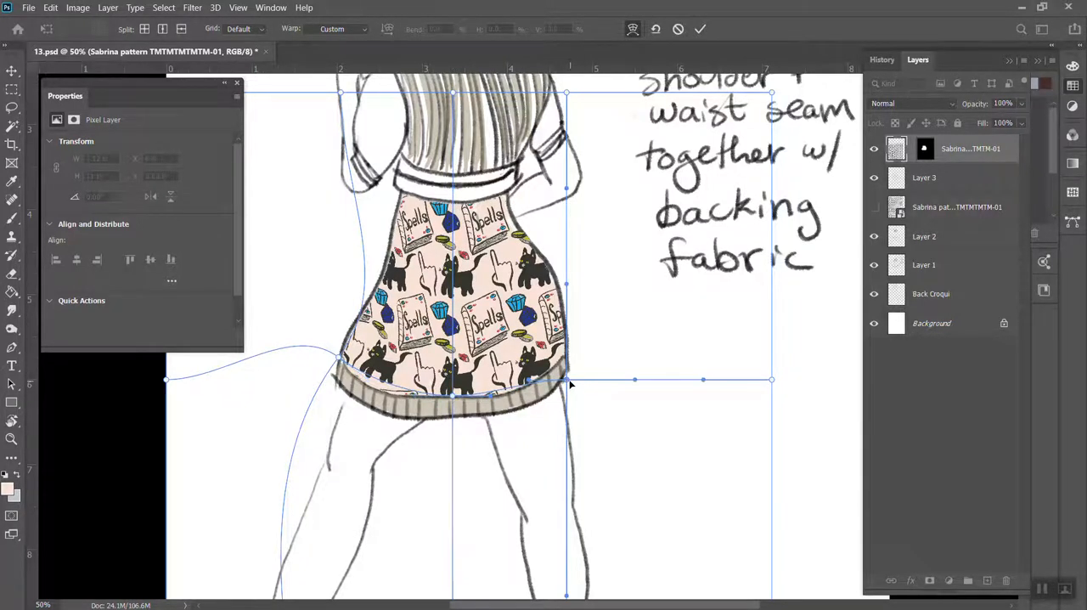
pyautogui.moveTo(567, 384); pyautogui.dragTo(539, 382)
# Nudge the warp mesh slightly downward and fine-tune its sideways position so it lines up with the skirt's hem
pyautogui.press('Down')
pyautogui.press('Right')
pyautogui.press('Right')
pyautogui.press('Right')
pyautogui.press('Right')
pyautogui.press('Right')
pyautogui.press('Right')
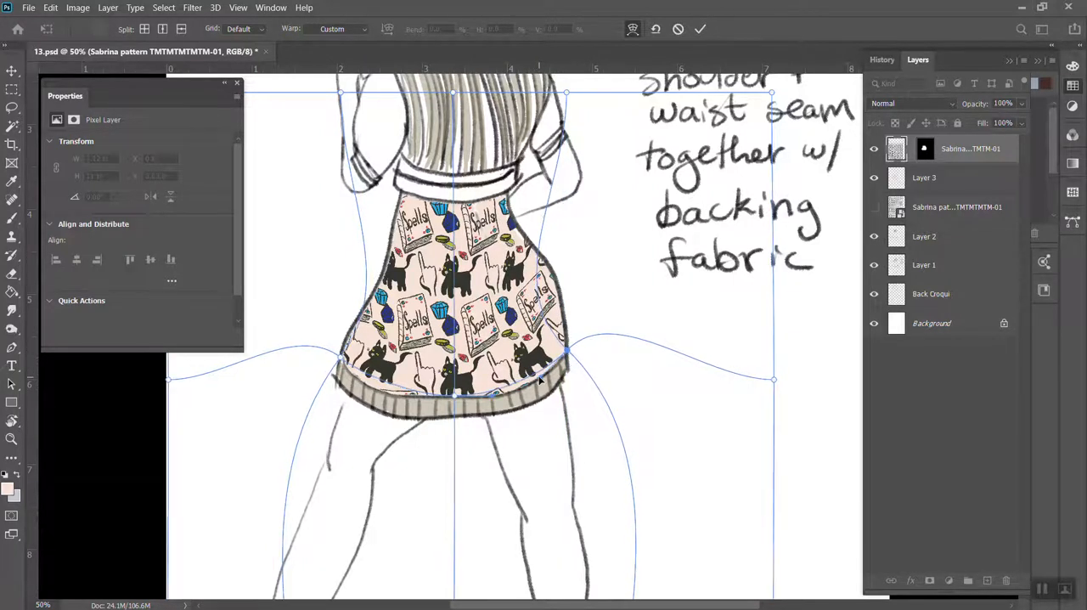
pyautogui.press('Down')
pyautogui.press('Down')
pyautogui.press('Down')
pyautogui.press('Down')
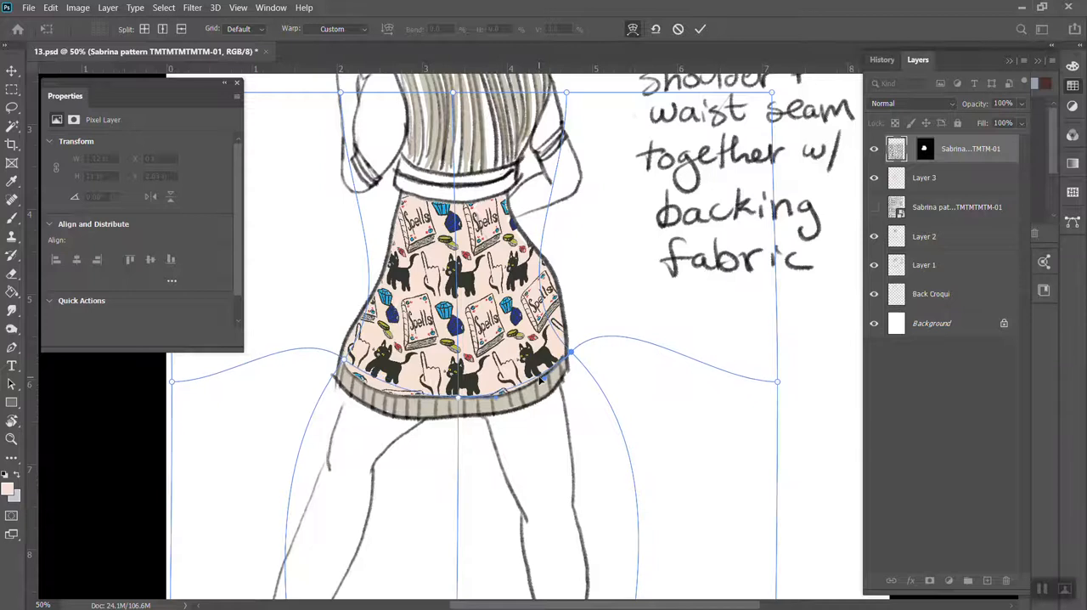
pyautogui.press('Left')
pyautogui.press('Left')
pyautogui.press('Left')
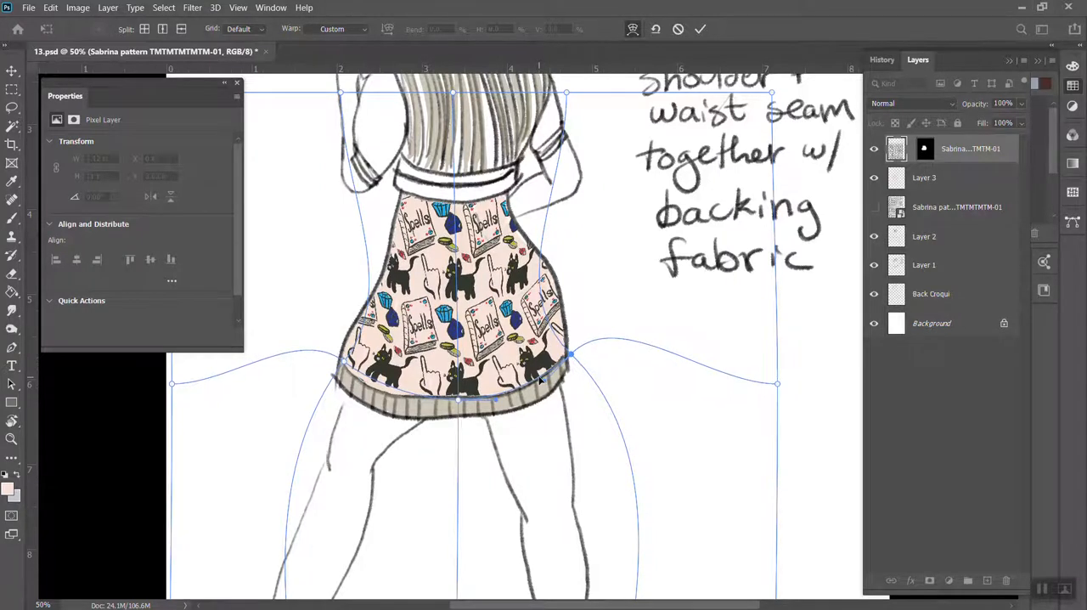
pyautogui.press('Left')
pyautogui.press('Left')
pyautogui.press('Left')
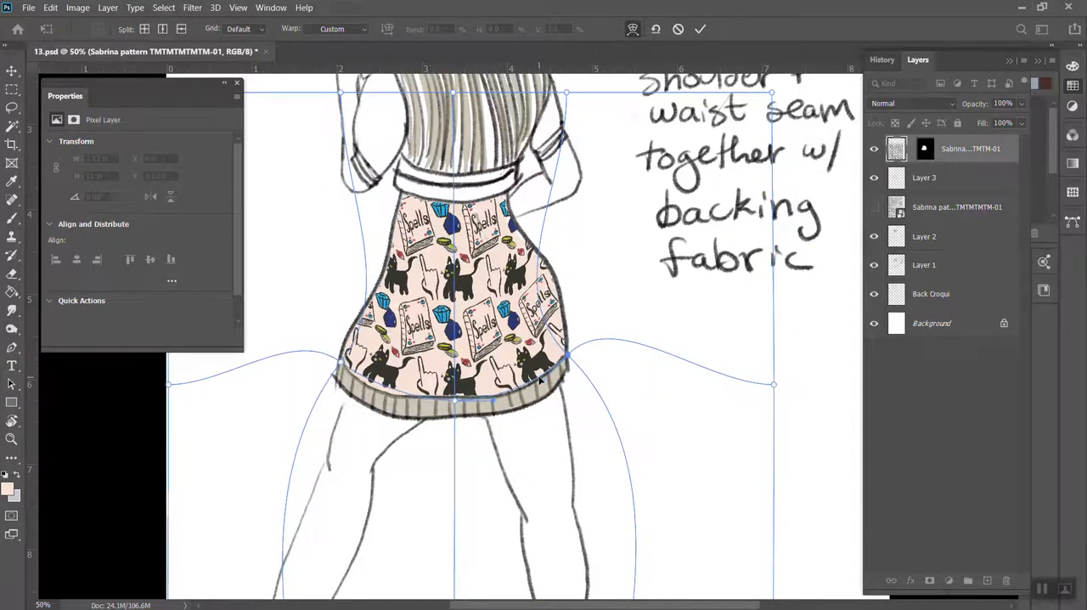
# Adjust the curve of the right split line through the hip and move its upper anchor inward above the right end of the waist
pyautogui.click(550, 291)
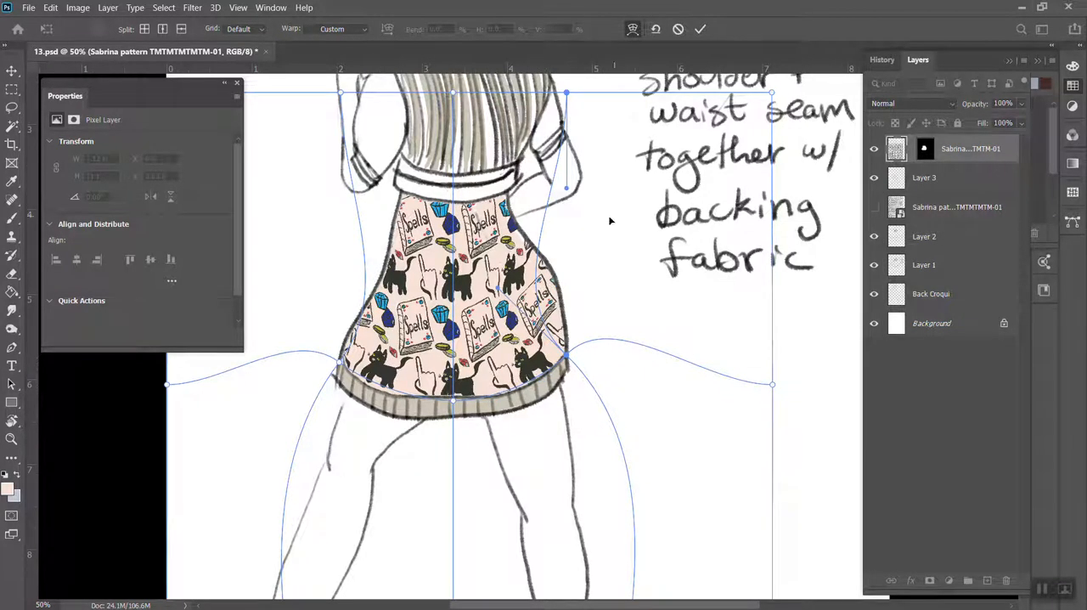
pyautogui.press('Left')
pyautogui.press('Left')
pyautogui.press('Left')
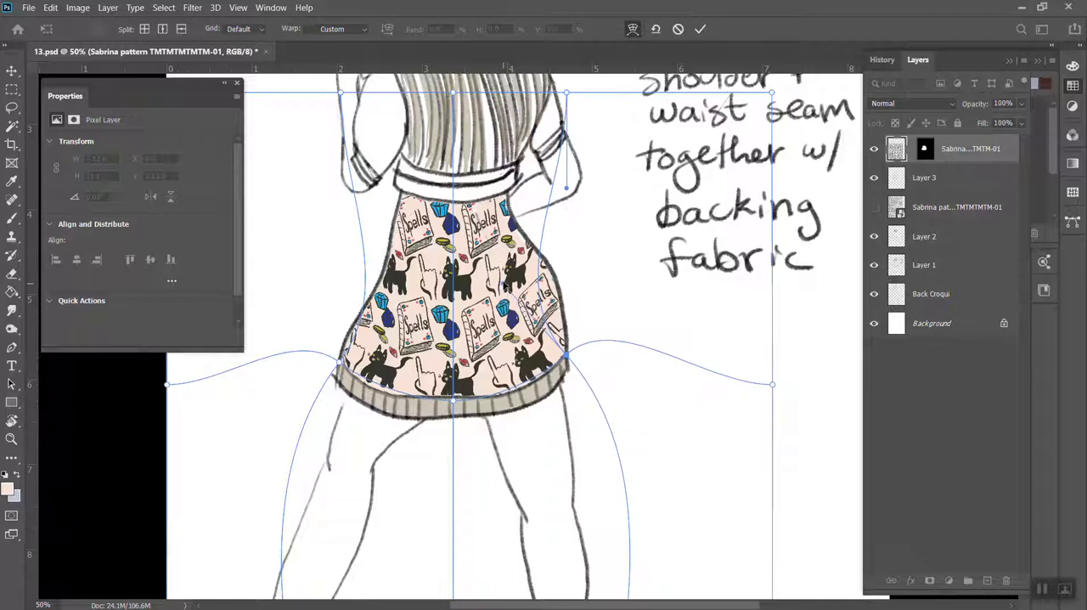
pyautogui.moveTo(507, 281); pyautogui.dragTo(508, 283)
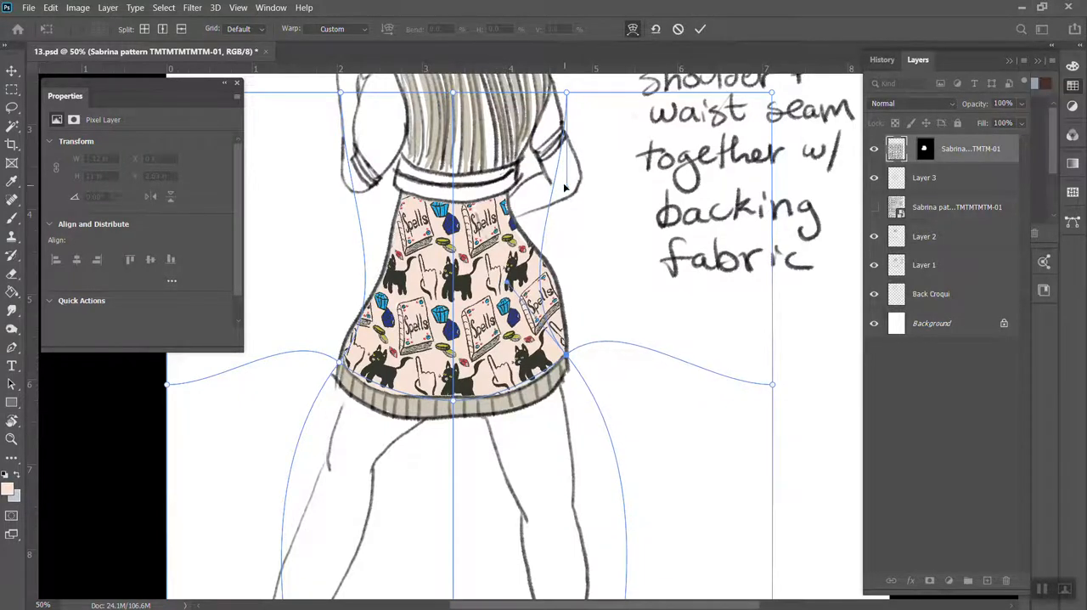
pyautogui.moveTo(569, 97); pyautogui.dragTo(510, 92)
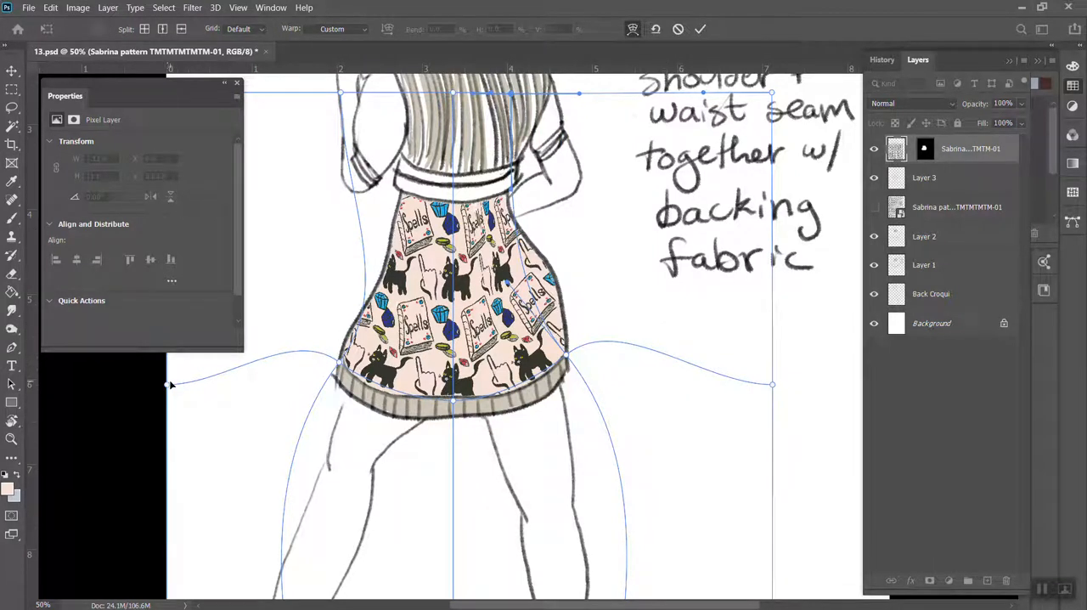
# Pull the mesh's left edge, left hem intersection and left upper anchor inward, adjust their handles, and undo the test shift of the centre line
pyautogui.moveTo(168, 385); pyautogui.dragTo(259, 295)
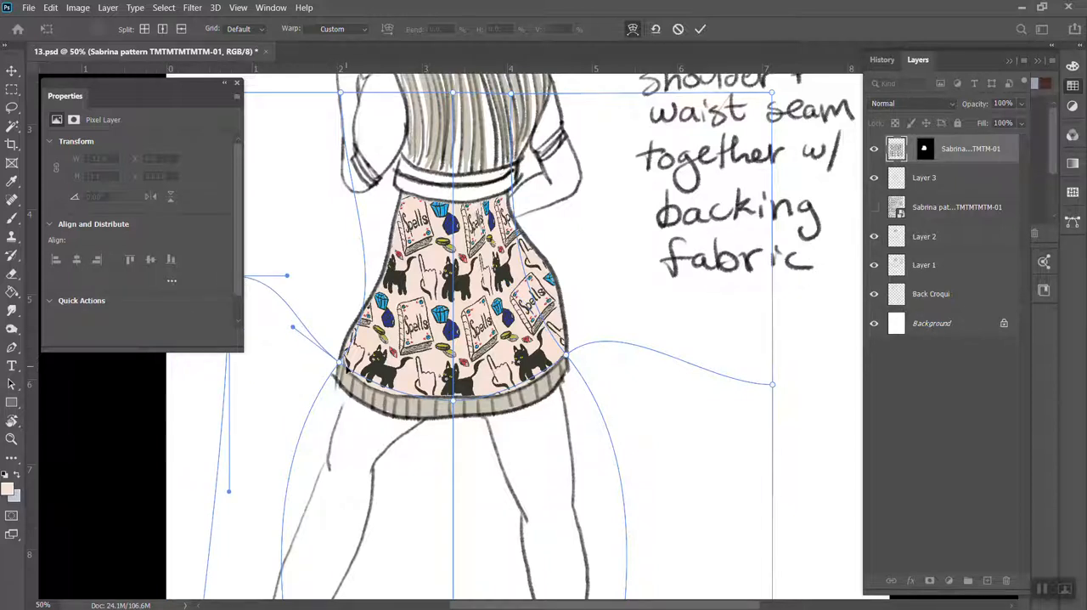
pyautogui.moveTo(341, 364); pyautogui.dragTo(352, 372)
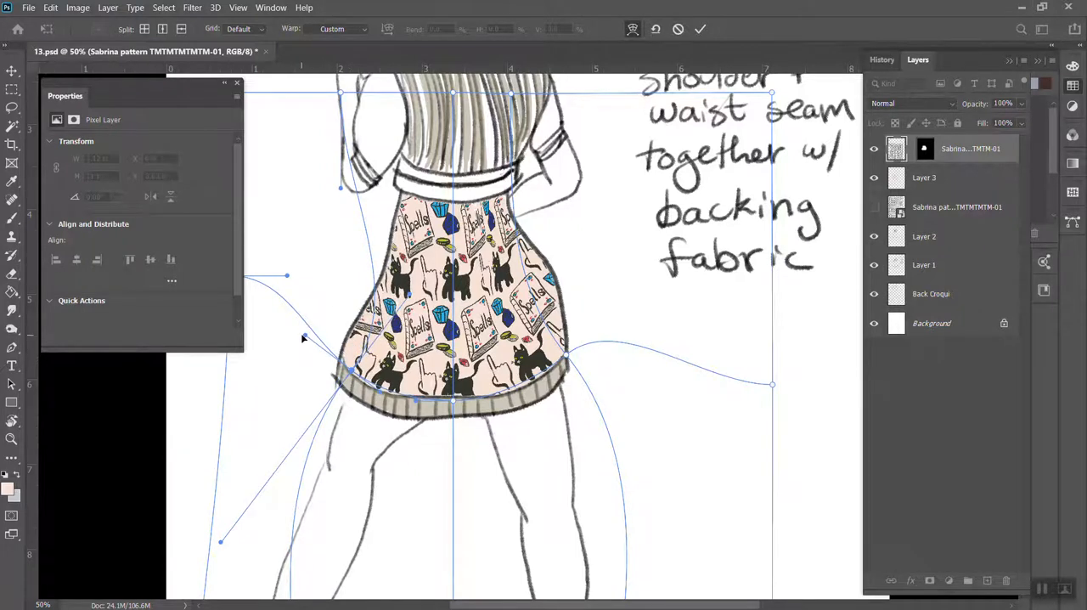
pyautogui.moveTo(303, 338); pyautogui.dragTo(334, 350)
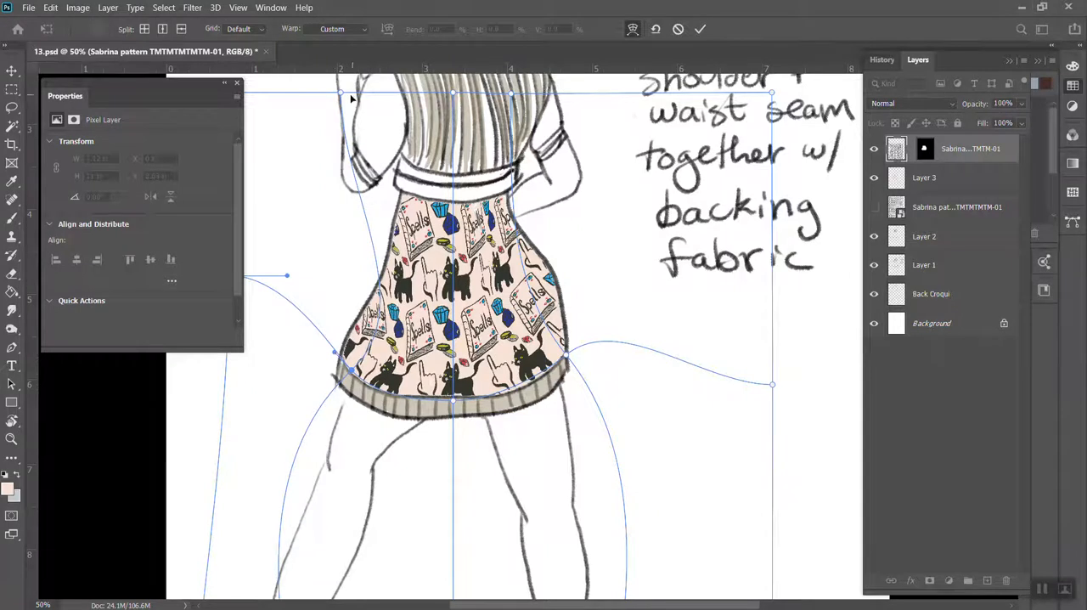
pyautogui.moveTo(348, 96); pyautogui.dragTo(371, 96)
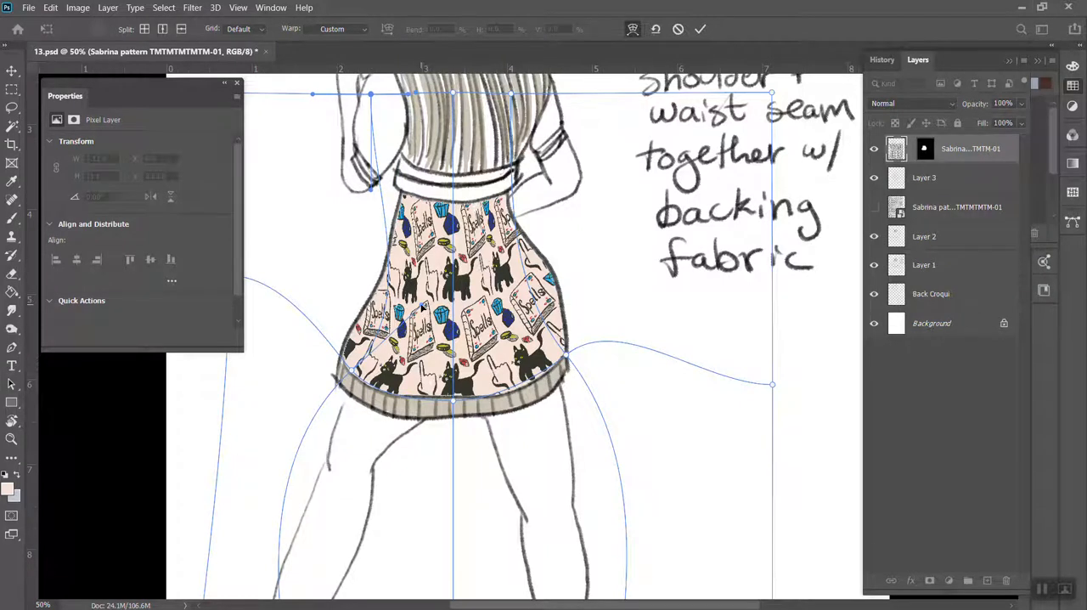
pyautogui.moveTo(420, 307); pyautogui.dragTo(407, 294)
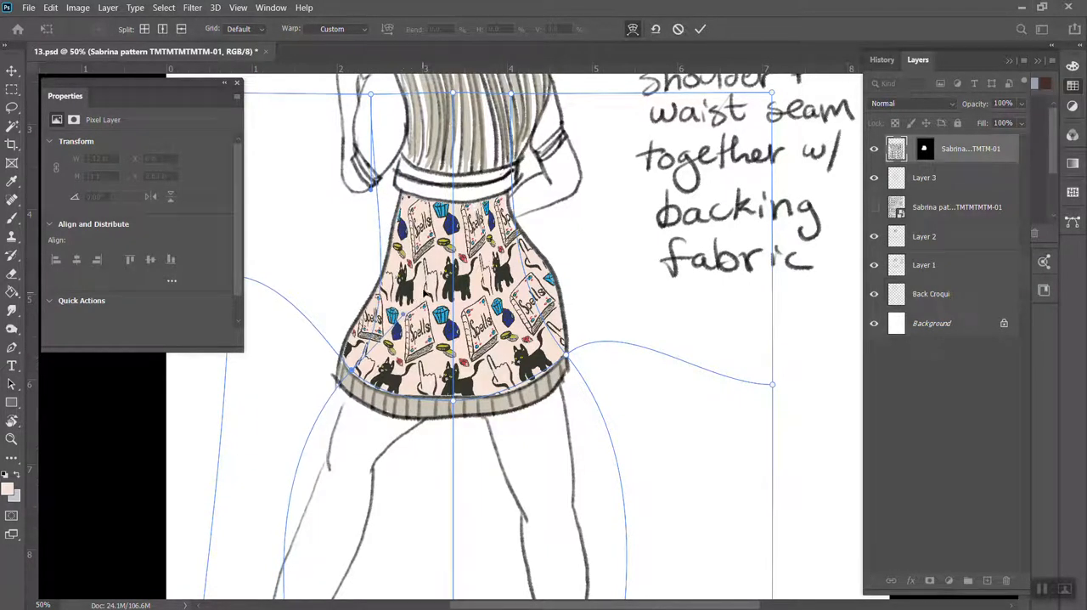
pyautogui.moveTo(434, 271); pyautogui.dragTo(427, 270)
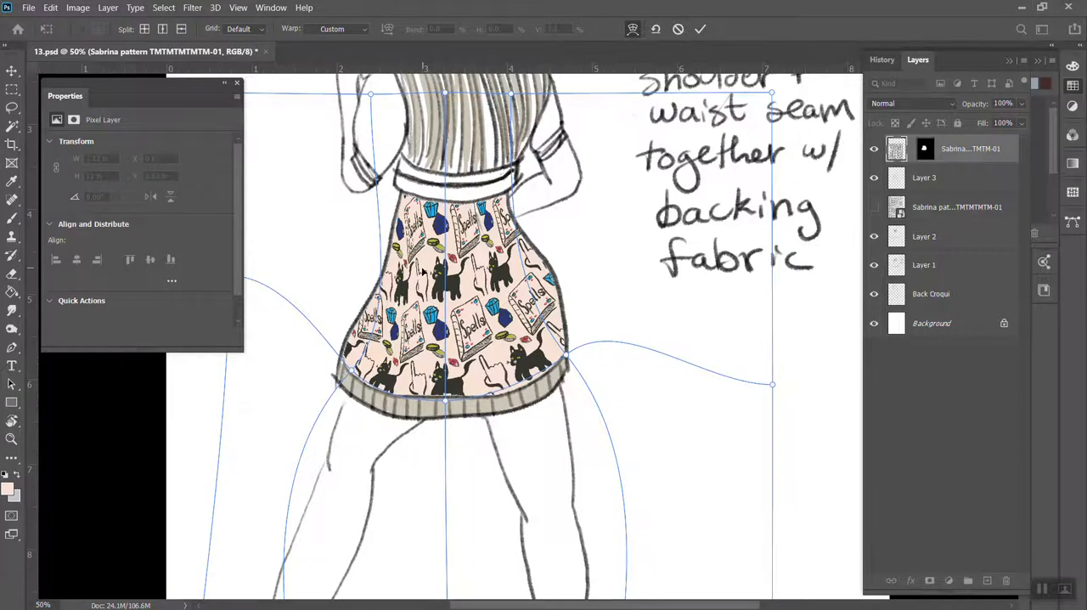
pyautogui.hotkey('ctrl', 'z')
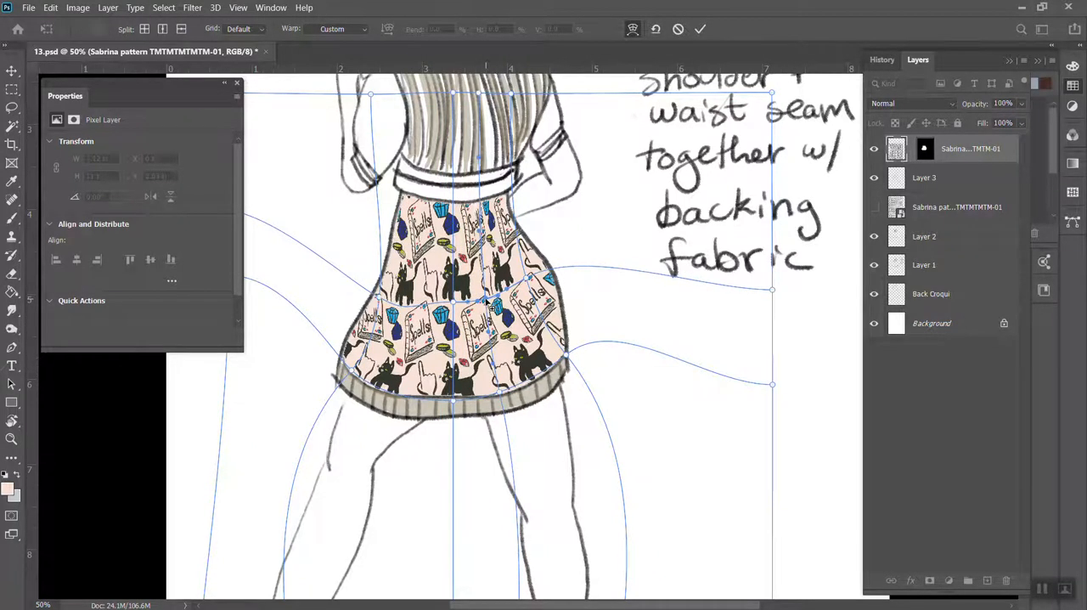
# Add crosswise splits across the hips, pull the right hip intersection toward the skirt's edge, adjust its handle, and apply the warp
pyautogui.click(416, 306)
pyautogui.moveTo(416, 307); pyautogui.dragTo(409, 304)
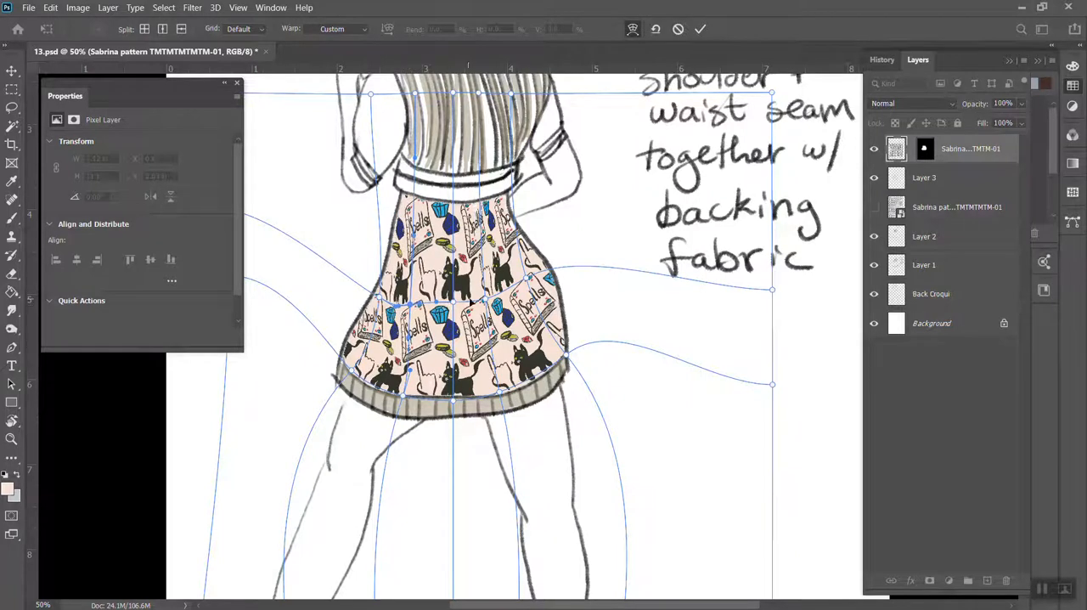
pyautogui.moveTo(485, 299); pyautogui.dragTo(540, 276)
pyautogui.moveTo(597, 244); pyautogui.dragTo(558, 260)
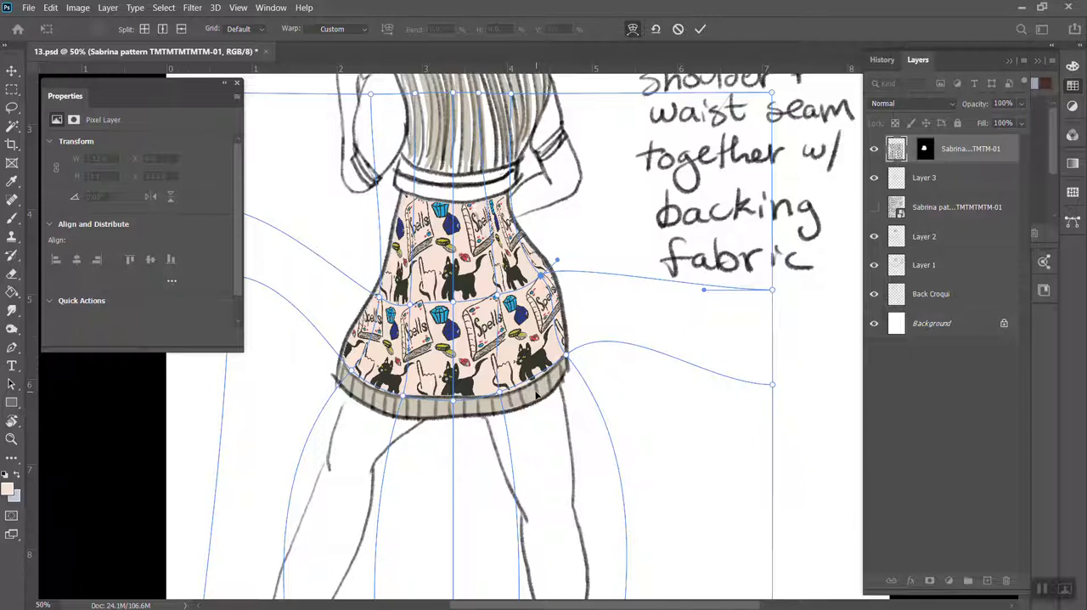
pyautogui.press('Return')
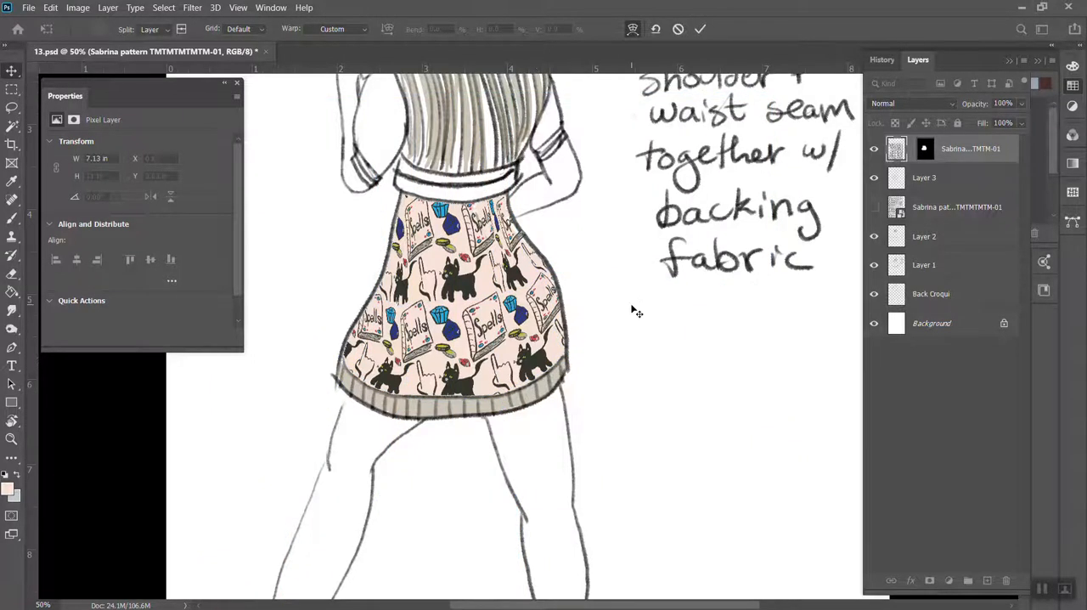
# Open the recently used fashion illustration 2.psd
pyautogui.hotkey('ctrl', '-')
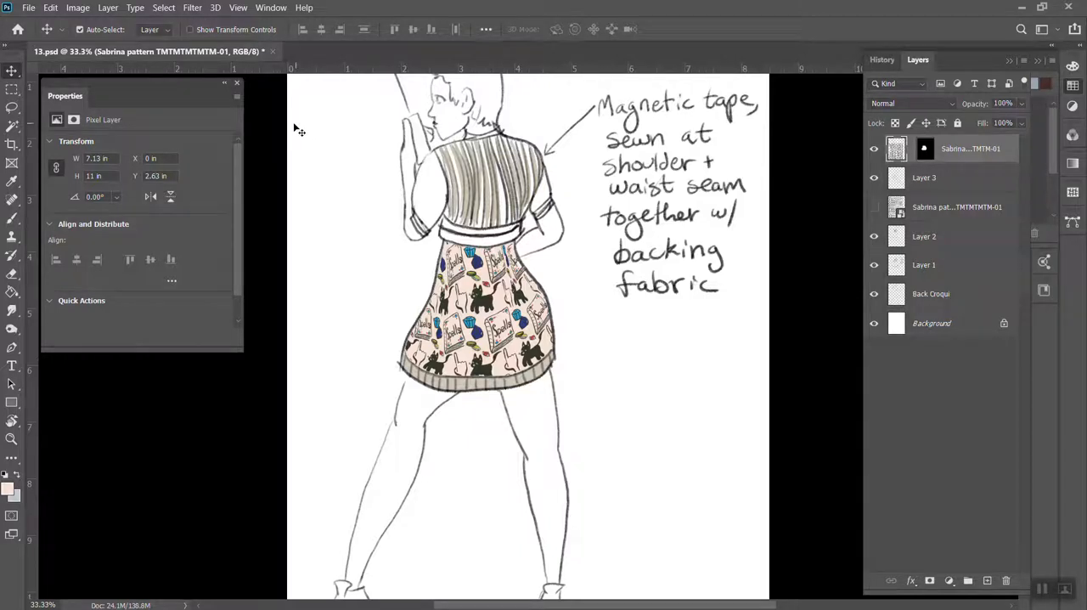
pyautogui.click(24, 8)
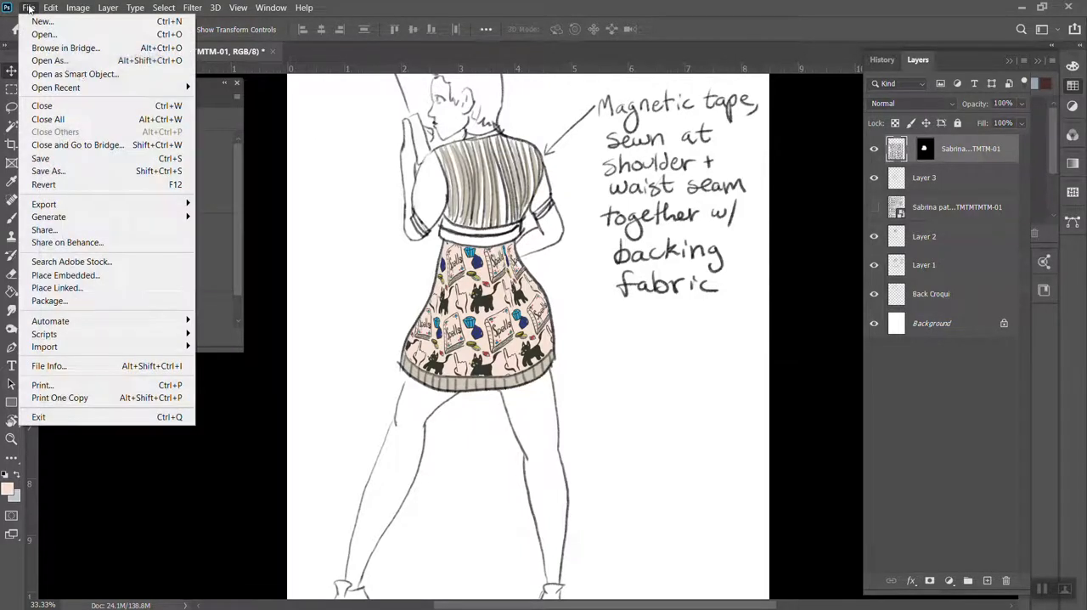
pyautogui.moveTo(144, 86)
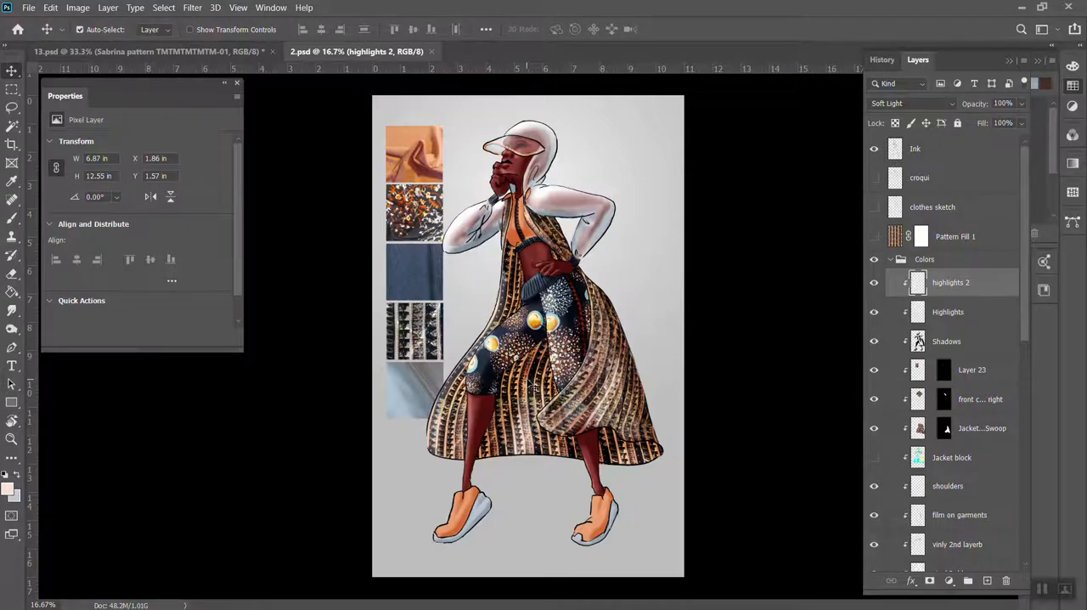
# Return to the 13.psd illustration and hide the masked Sabrina pattern layer on the skirt
pyautogui.moveTo(207, 607)
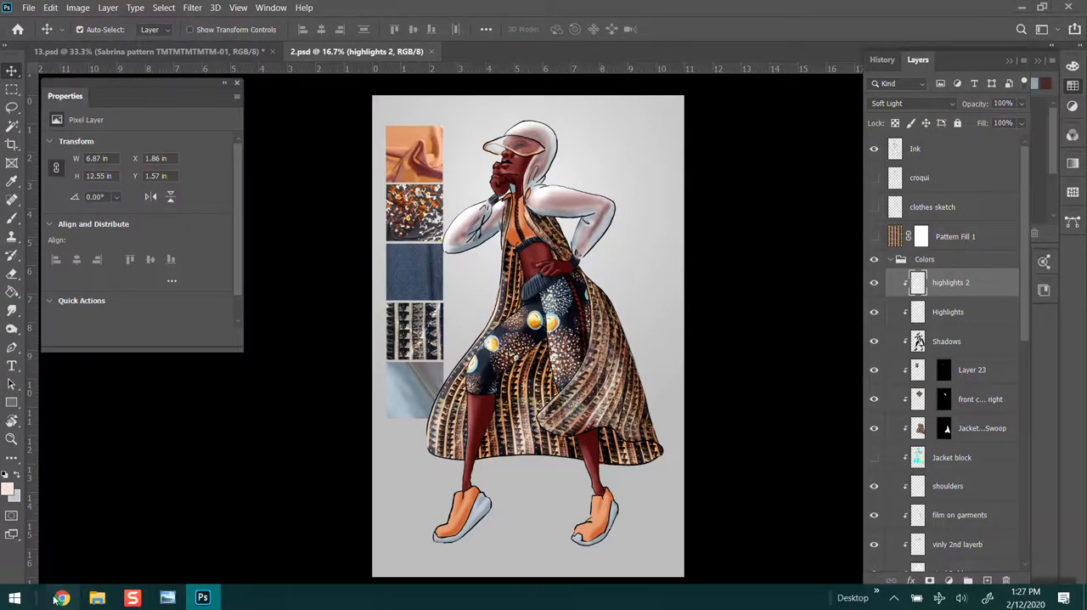
pyautogui.click(67, 599)
pyautogui.click(71, 599)
pyautogui.click(127, 51)
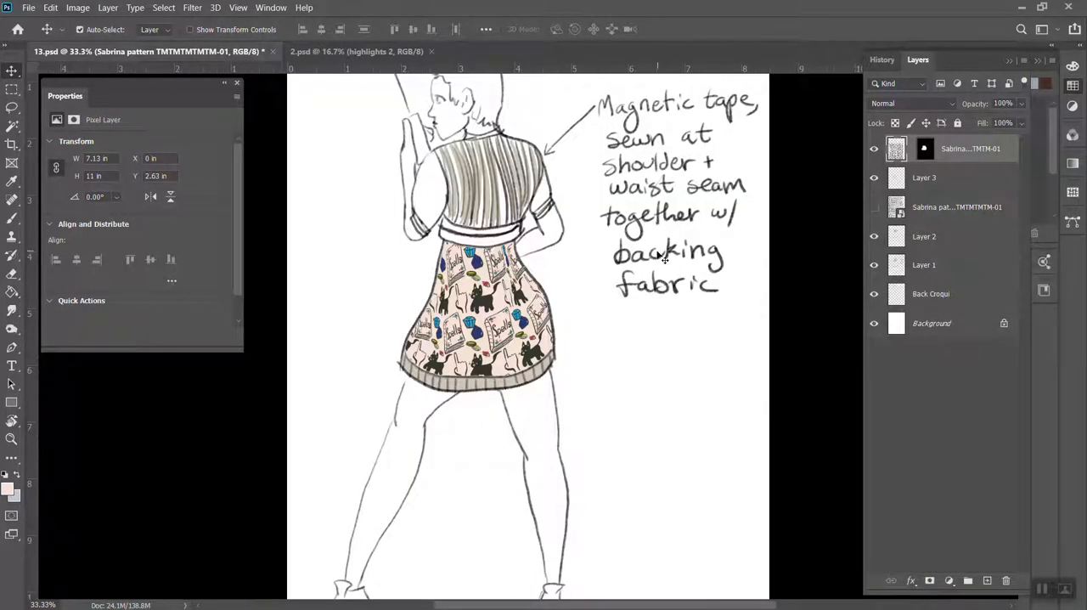
pyautogui.click(874, 148)
# Create a pattern fill layer named Pattern Fill 1 using the blue pattern with yellow flowers
pyautogui.click(163, 8)
pyautogui.moveTo(108, 8)
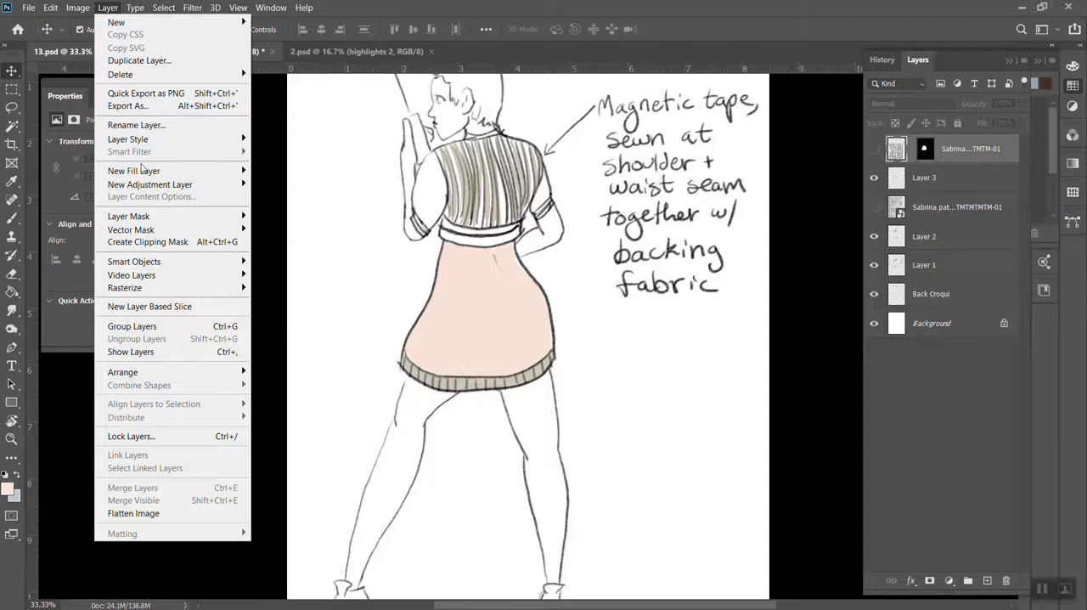
pyautogui.moveTo(142, 173)
pyautogui.click(55, 199)
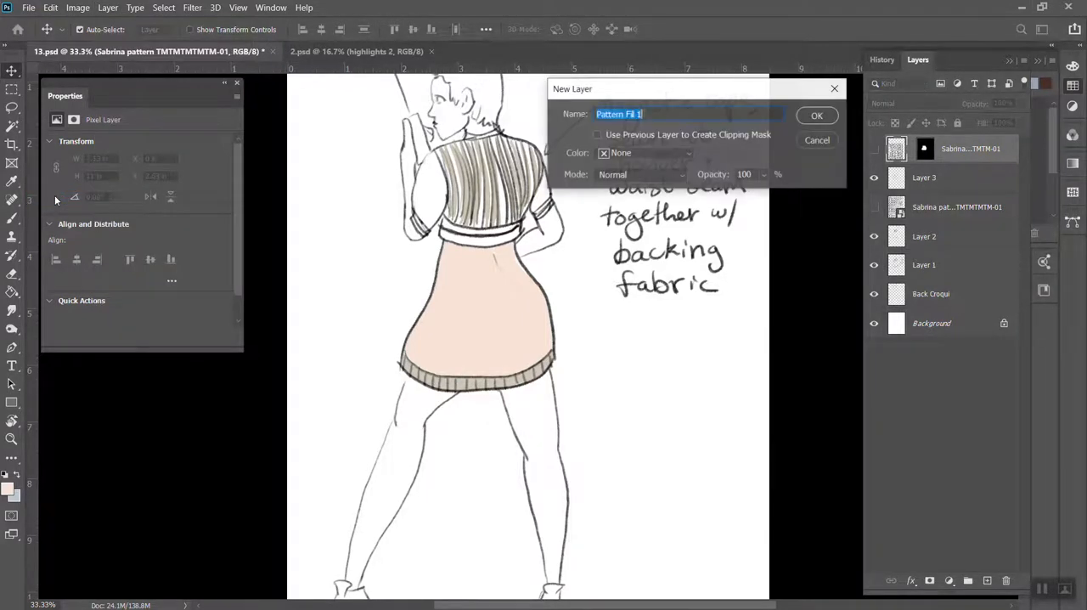
pyautogui.click(816, 115)
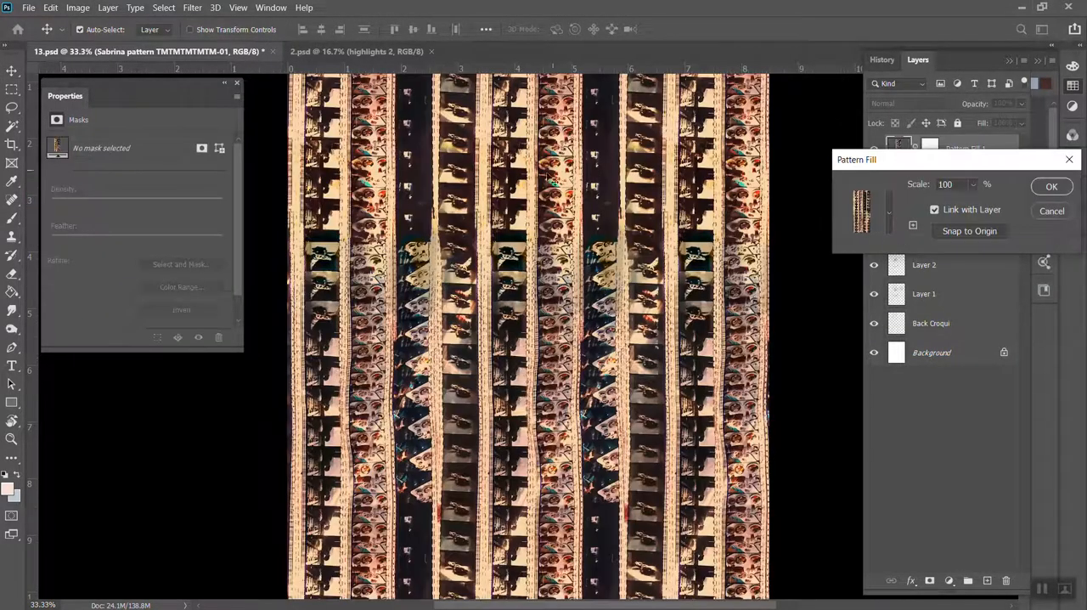
pyautogui.click(889, 214)
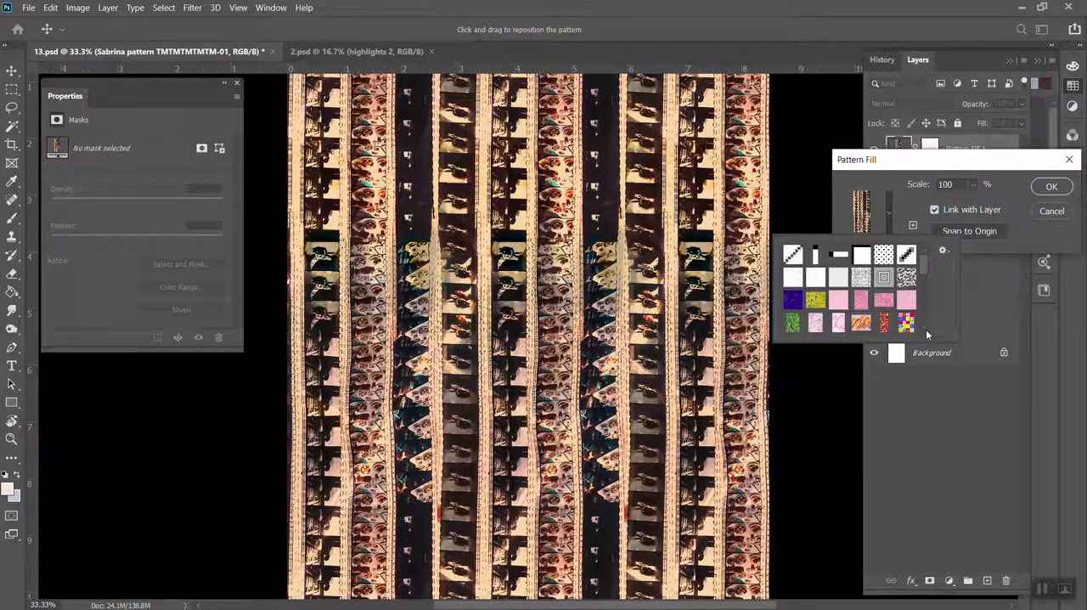
pyautogui.scroll(-10, 926, 329)
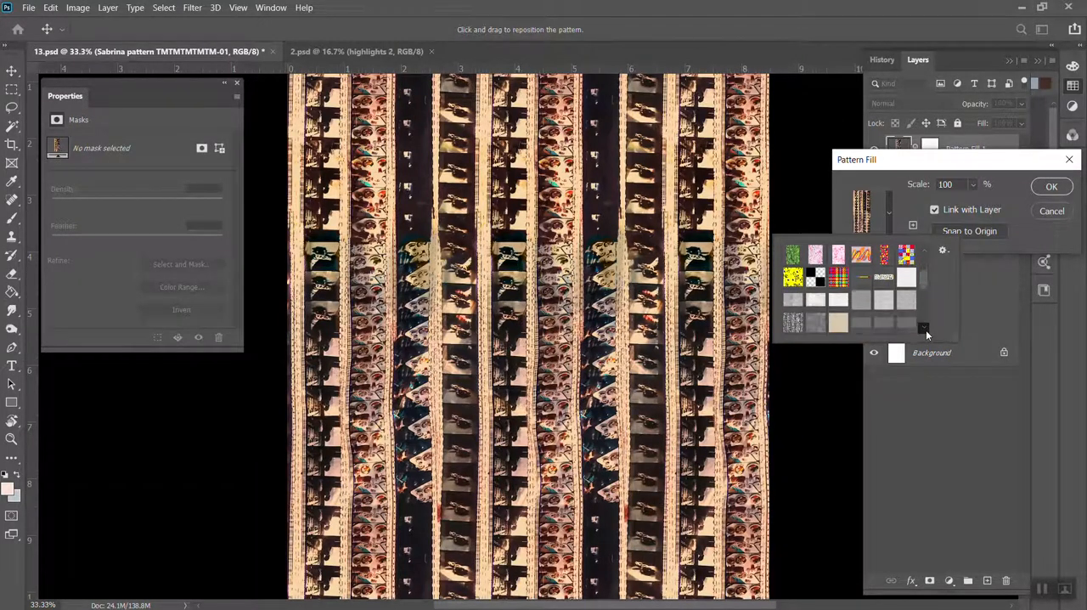
pyautogui.scroll(-2, 926, 329)
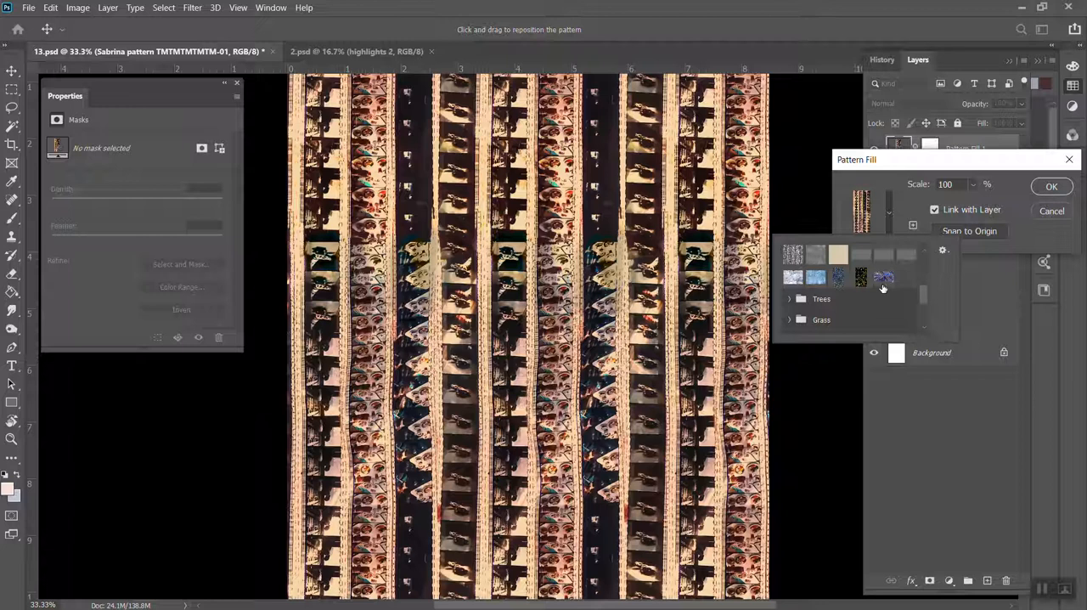
pyautogui.scroll(-4, 925, 328)
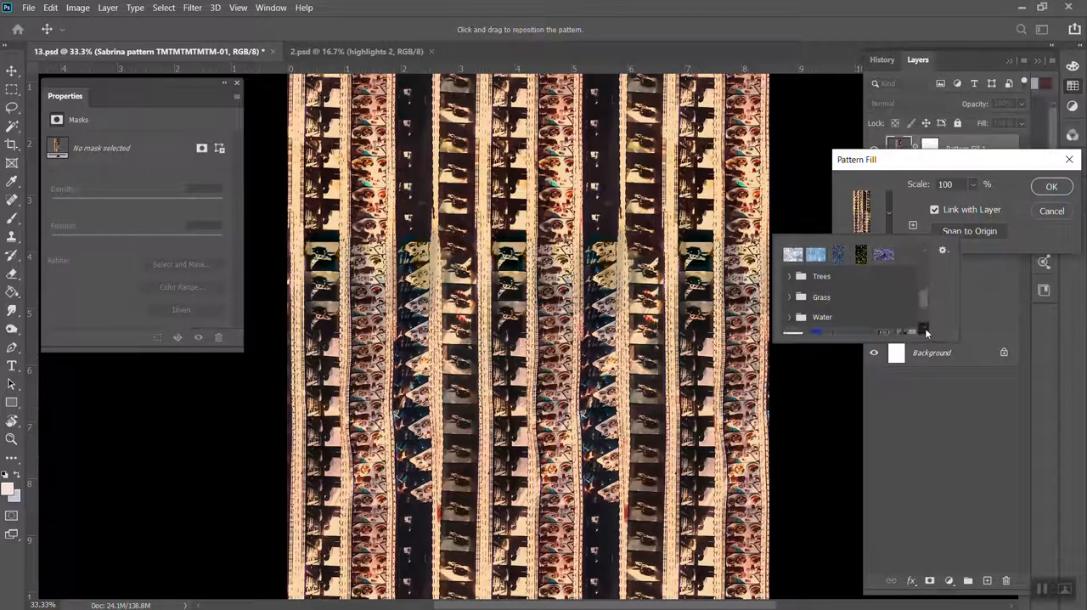
pyautogui.click(860, 316)
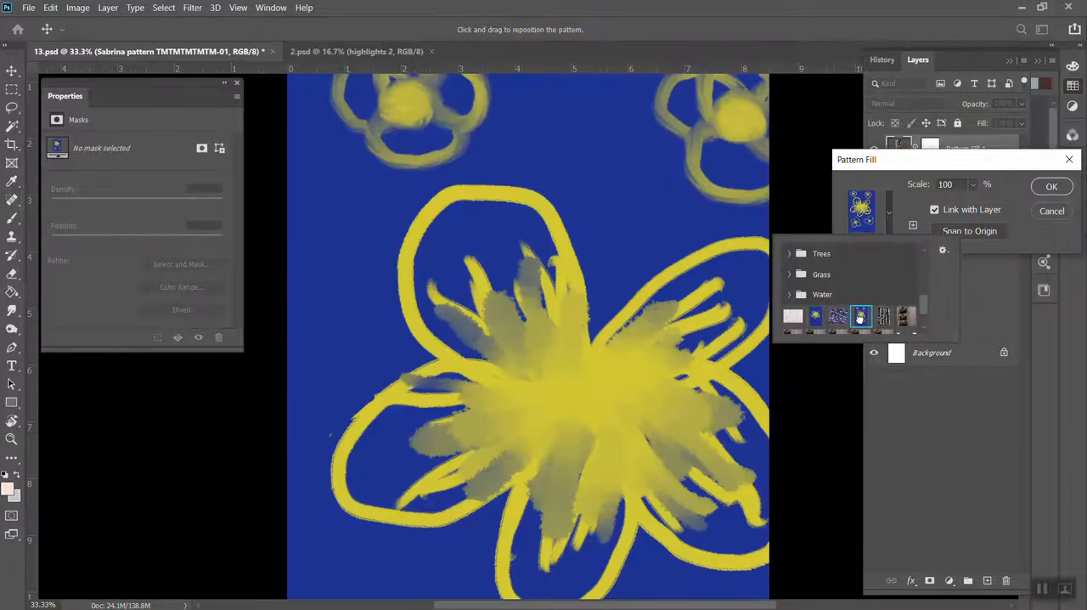
# Set the flower pattern's scale to 7% and apply the pattern fill
pyautogui.click(976, 184)
pyautogui.moveTo(976, 202); pyautogui.dragTo(968, 204)
pyautogui.click(951, 184)
pyautogui.write('6')
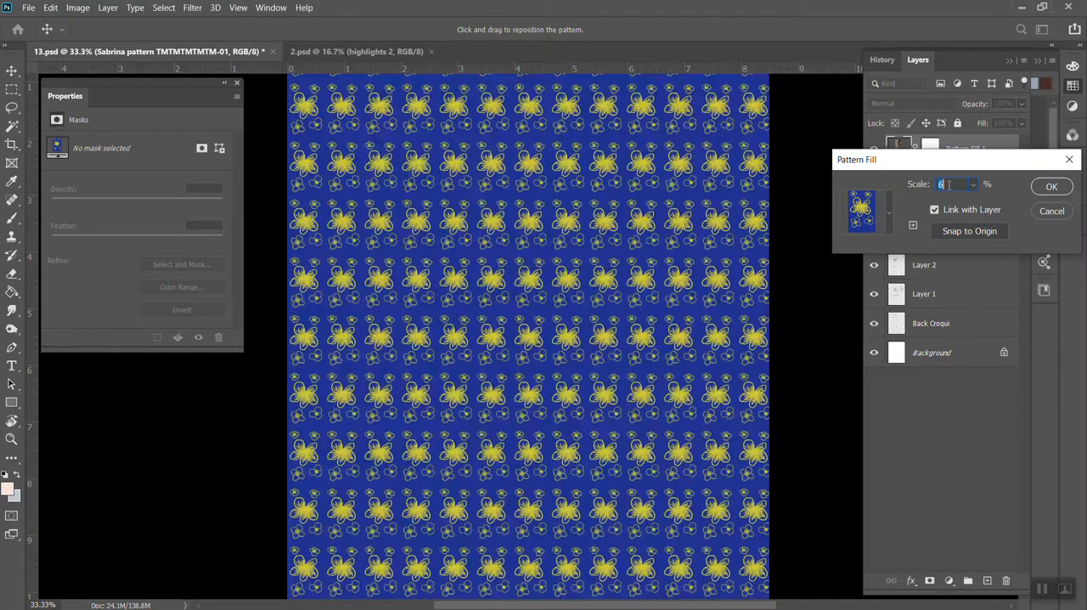
pyautogui.press('Up')
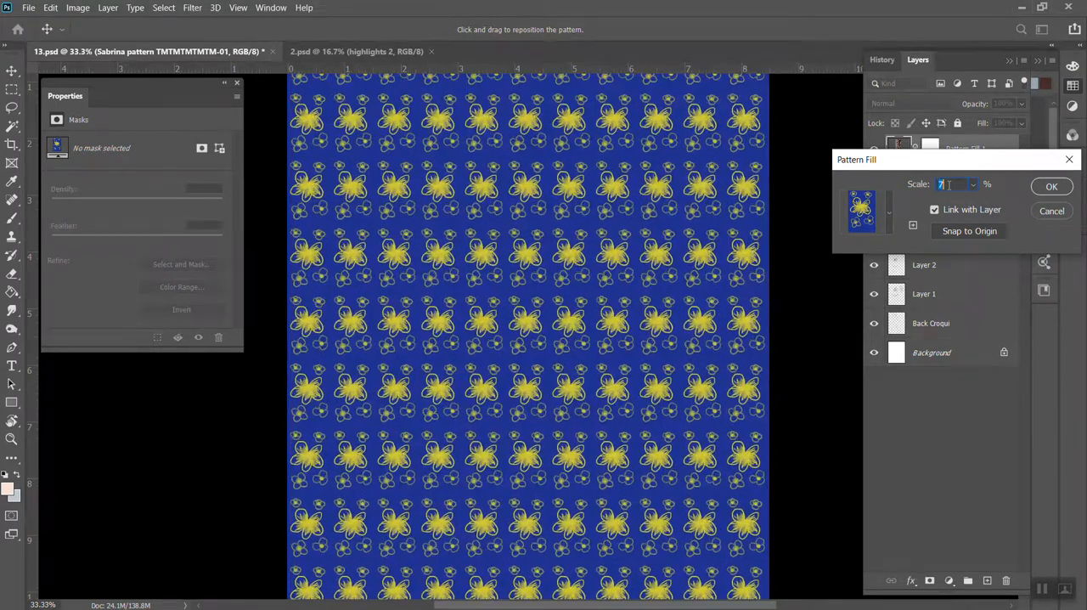
pyautogui.click(1051, 189)
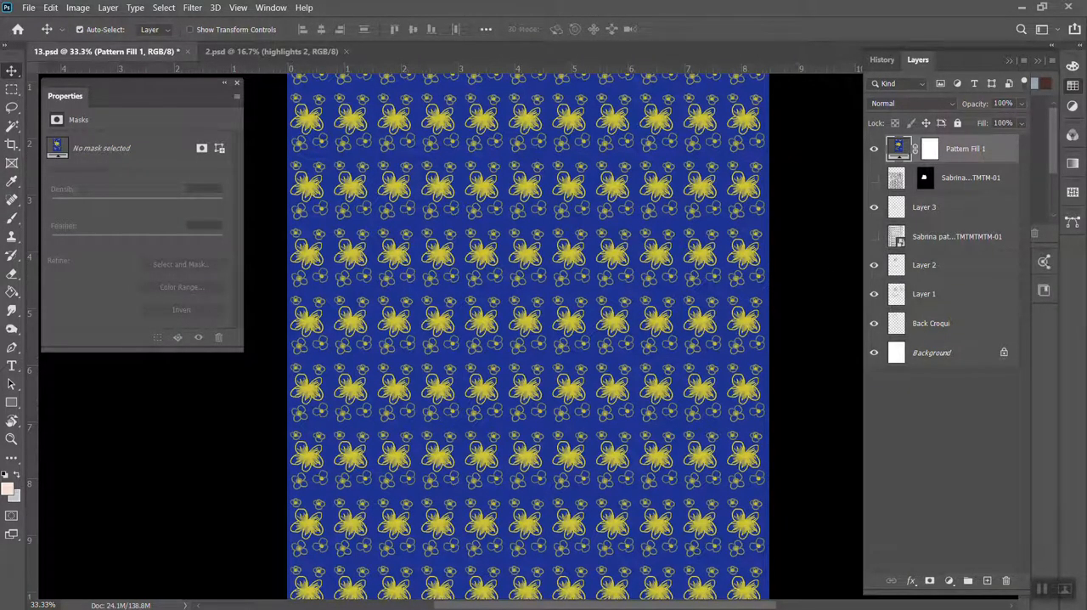
# Try to delete a rectangular area from the middle of the pattern fill layer, and clear the selection
pyautogui.click(12, 89)
pyautogui.moveTo(370, 250); pyautogui.dragTo(643, 465)
pyautogui.press('Delete')
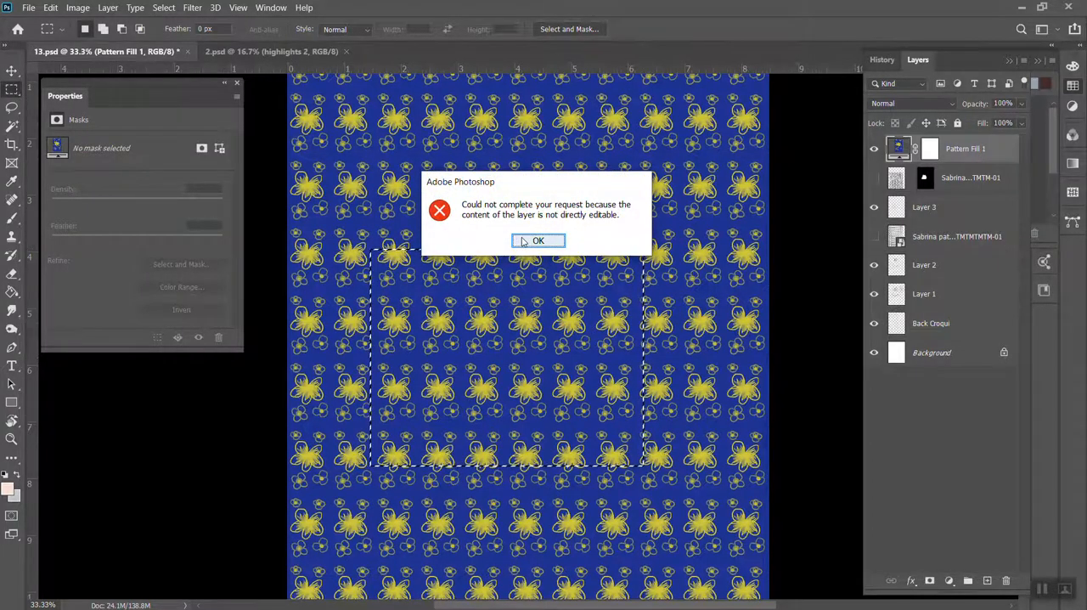
pyautogui.click(537, 241)
pyautogui.hotkey('ctrl', 'd')
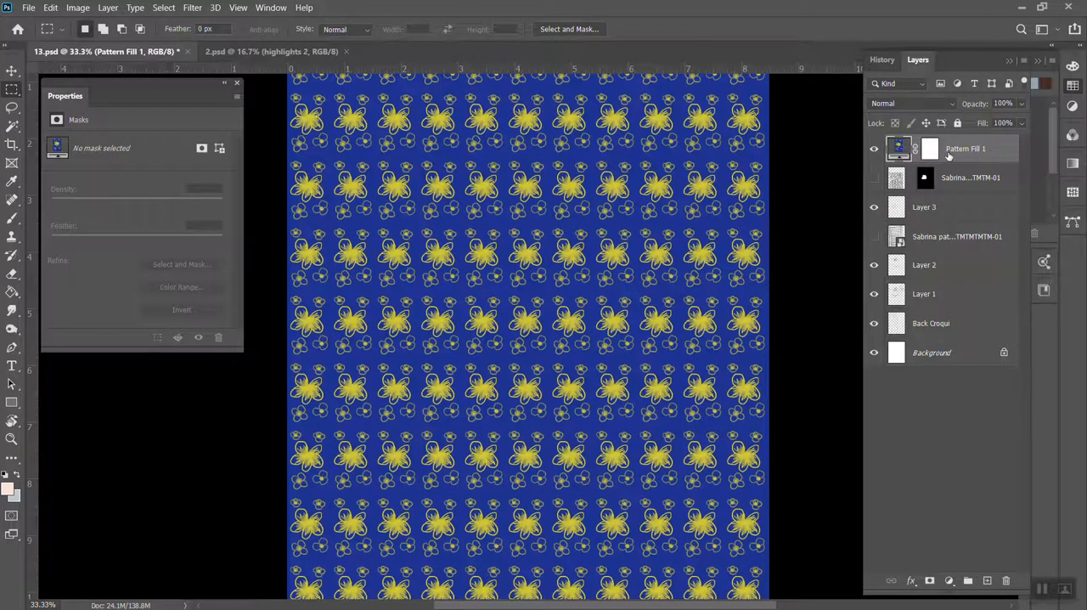
# Rasterize the Pattern Fill 1 layer
pyautogui.rightClick(950, 156)
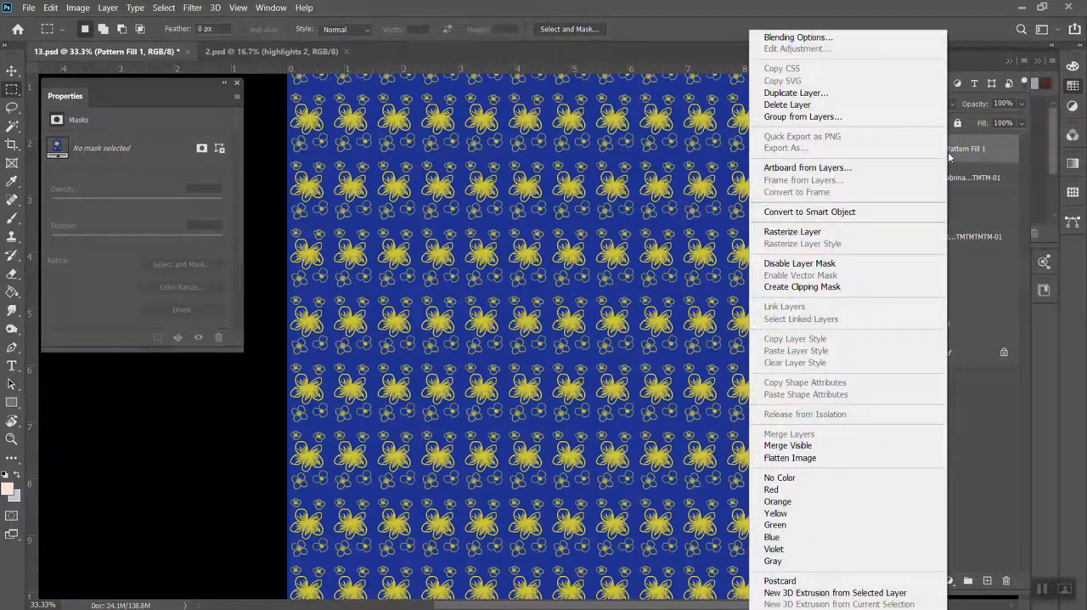
pyautogui.click(846, 237)
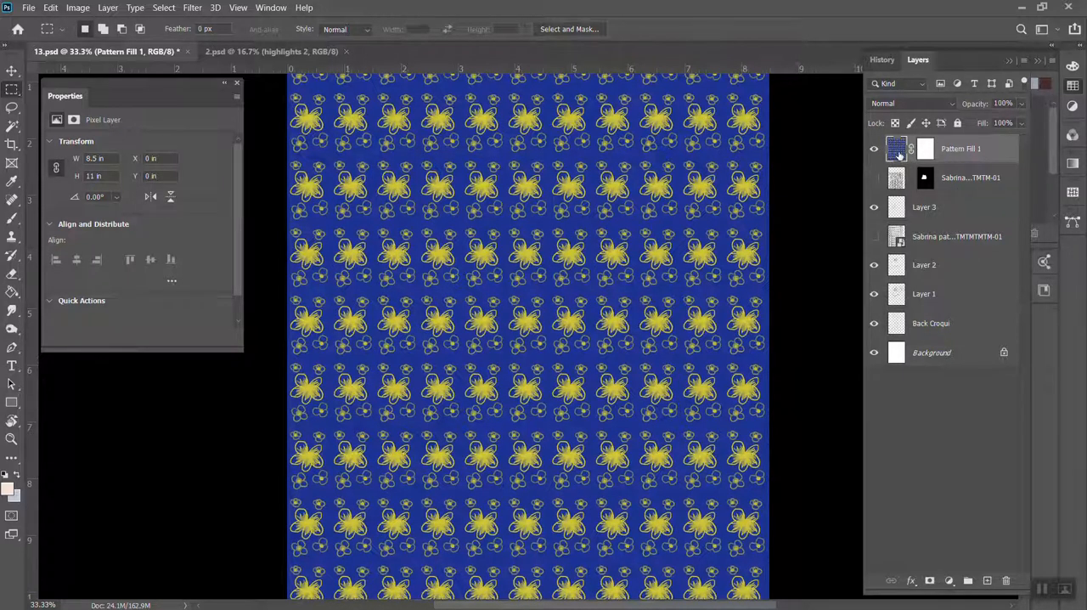
# Delete a rectangular area of about 4 by 5.41 in from the rasterized pattern over the skirt, undo the deletion, and deselect
pyautogui.moveTo(330, 125)
pyautogui.mouseDown()
pyautogui.moveTo(434, 325)
pyautogui.moveTo(557, 433)
pyautogui.mouseUp()
pyautogui.press('Delete')
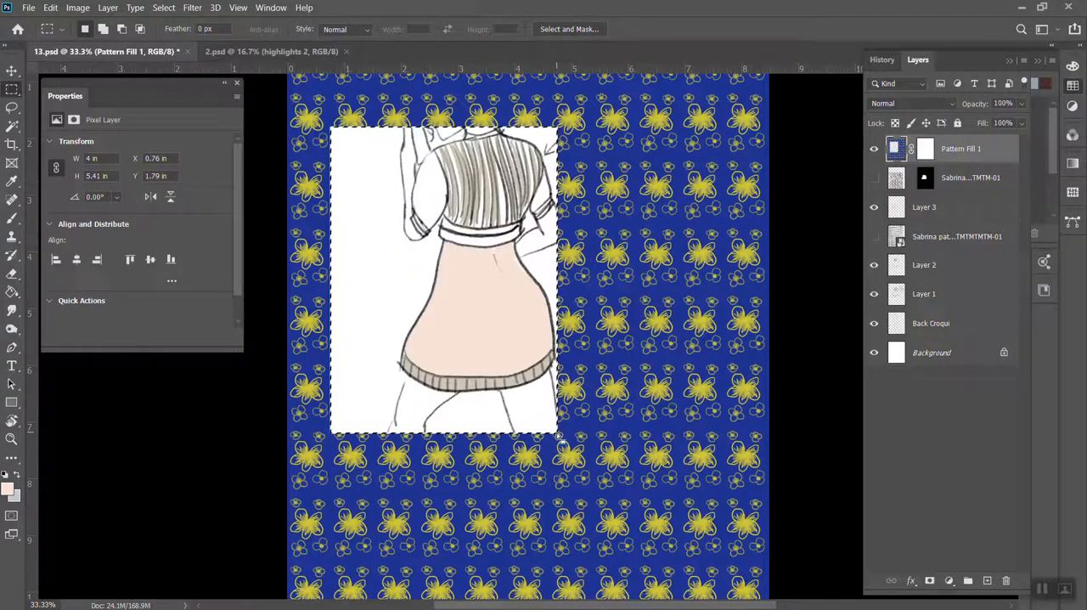
pyautogui.hotkey('ctrl', 'd')
pyautogui.hotkey('ctrl', 'z')
pyautogui.hotkey('ctrl', 'z')
pyautogui.hotkey('ctrl', 'd')
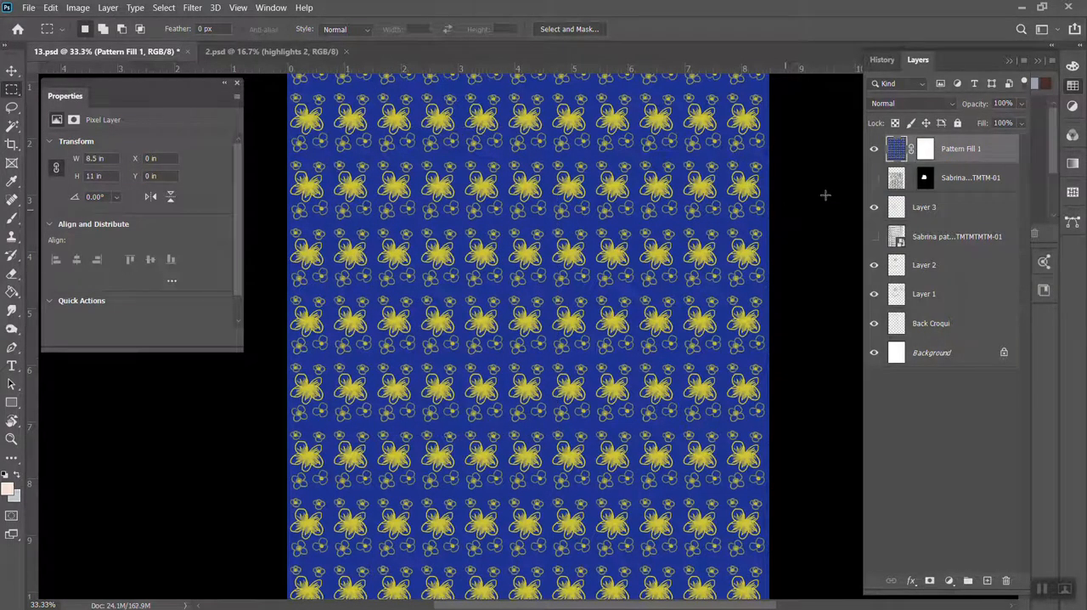
# Copy a rectangular area of the flower pattern about 4.54 by 4.34 in around the skirt to a new layer, hiding the full pattern layer
pyautogui.click(874, 150)
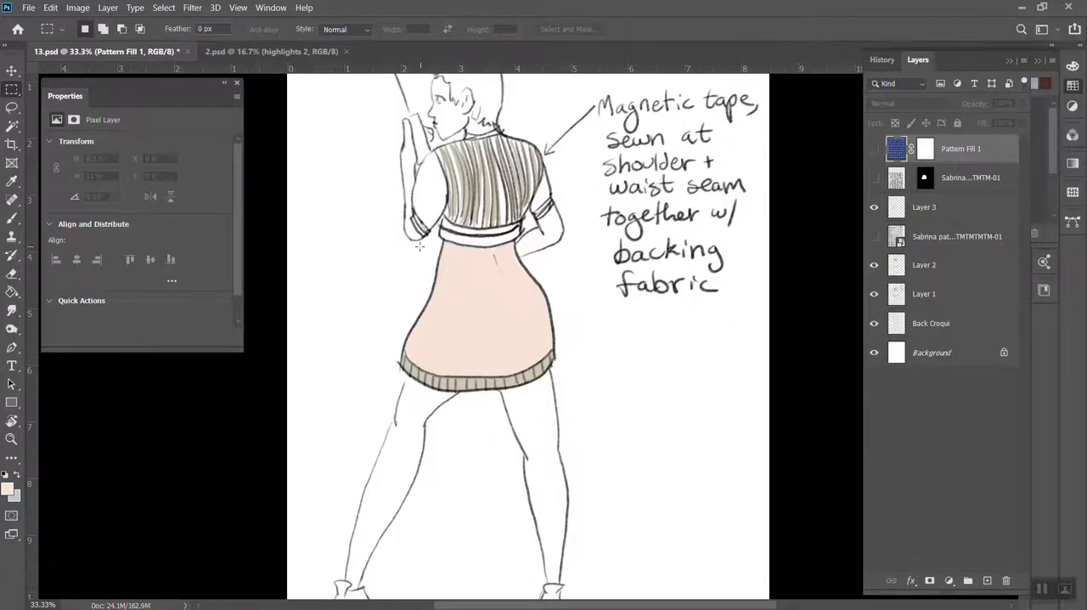
pyautogui.click(875, 149)
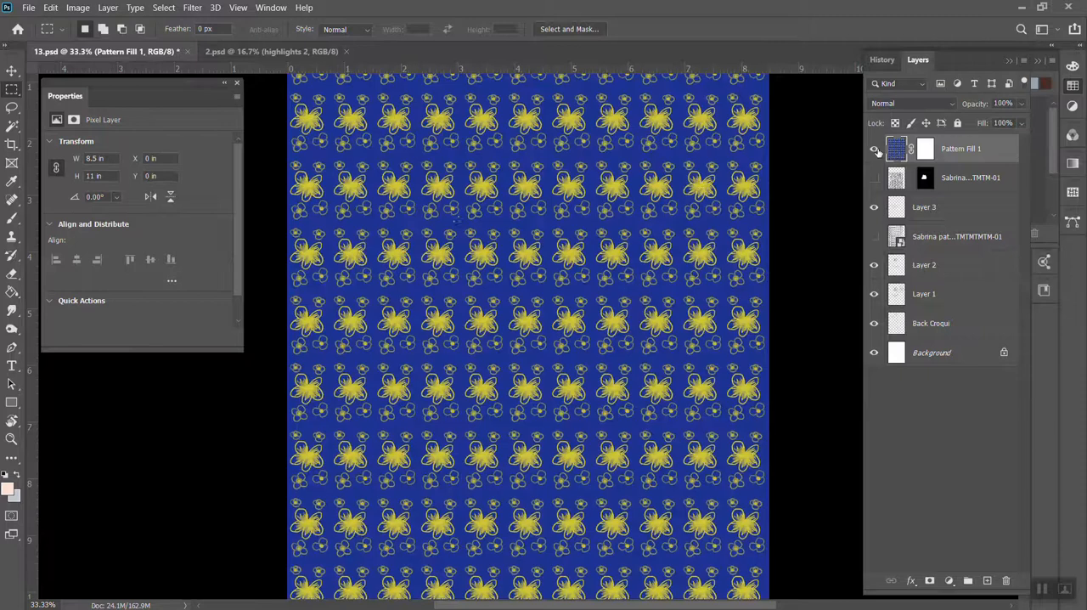
pyautogui.moveTo(370, 202); pyautogui.dragTo(628, 447)
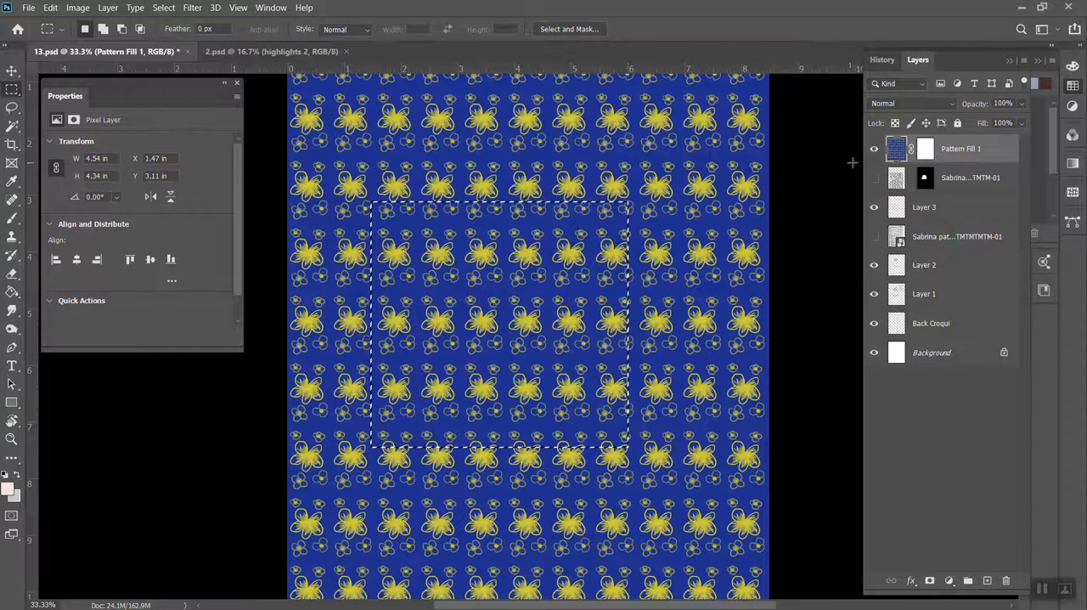
pyautogui.click(875, 150)
pyautogui.hotkey('ctrl', 'j')
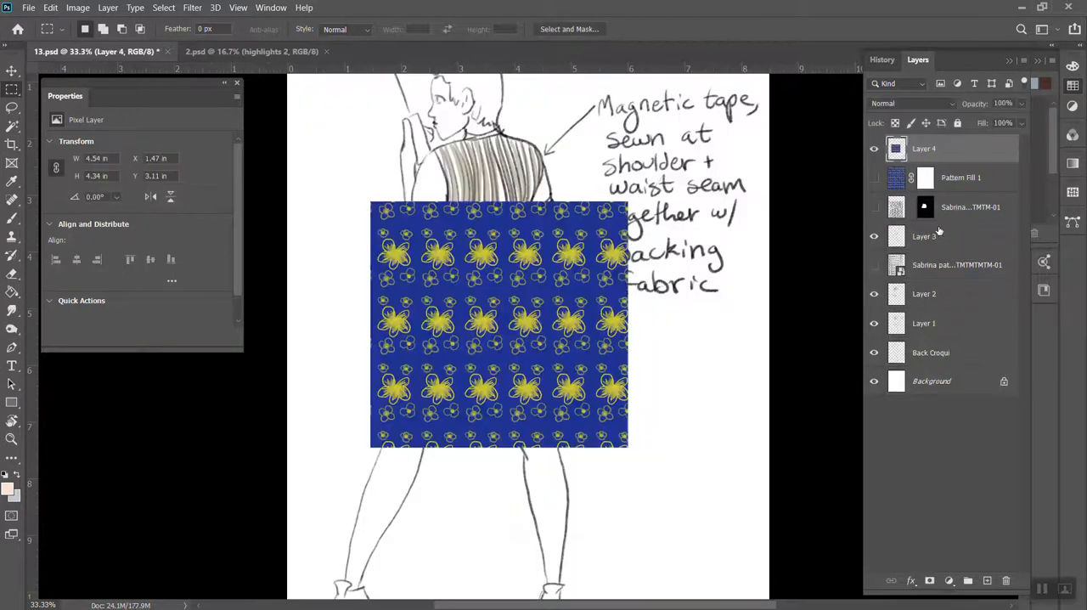
# Move the copied pattern piece to about X 1.11 in, Y 2.91 in so it covers the skirt
pyautogui.click(12, 72)
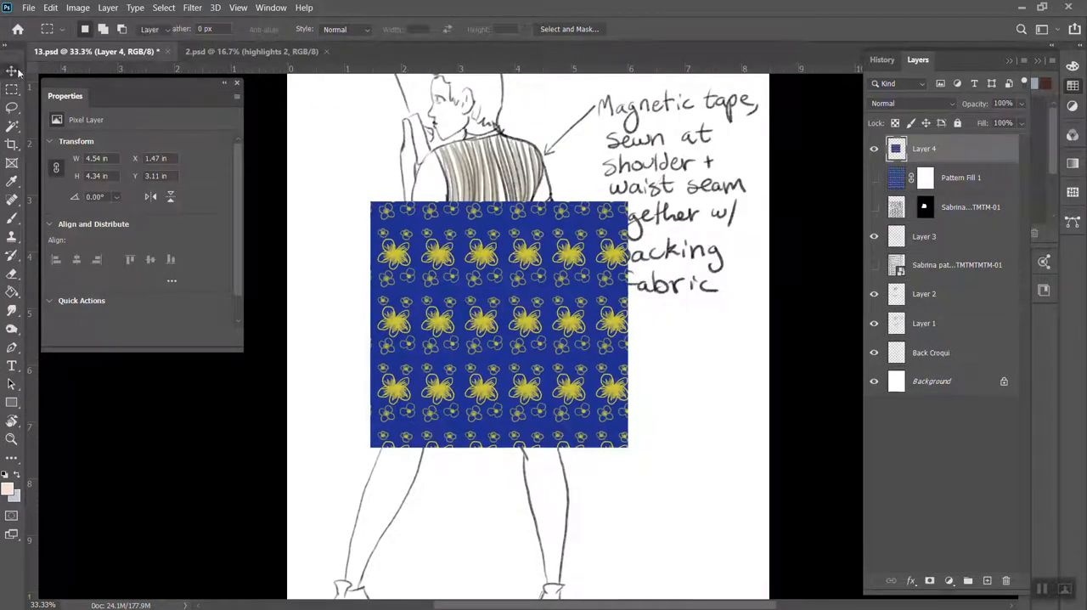
pyautogui.scroll(1, 450, 304)
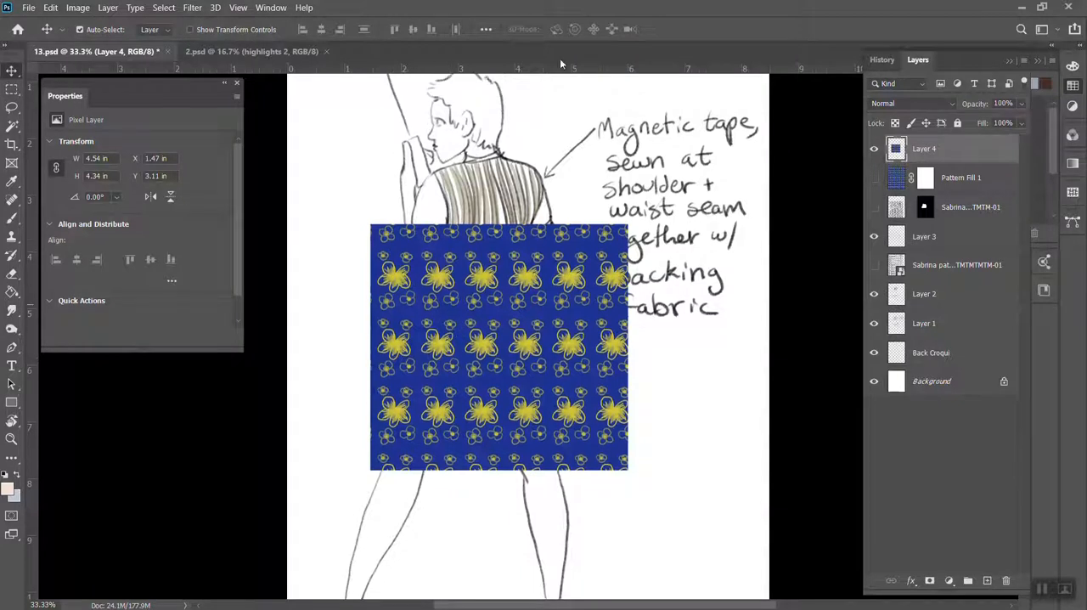
pyautogui.moveTo(597, 408); pyautogui.dragTo(577, 397)
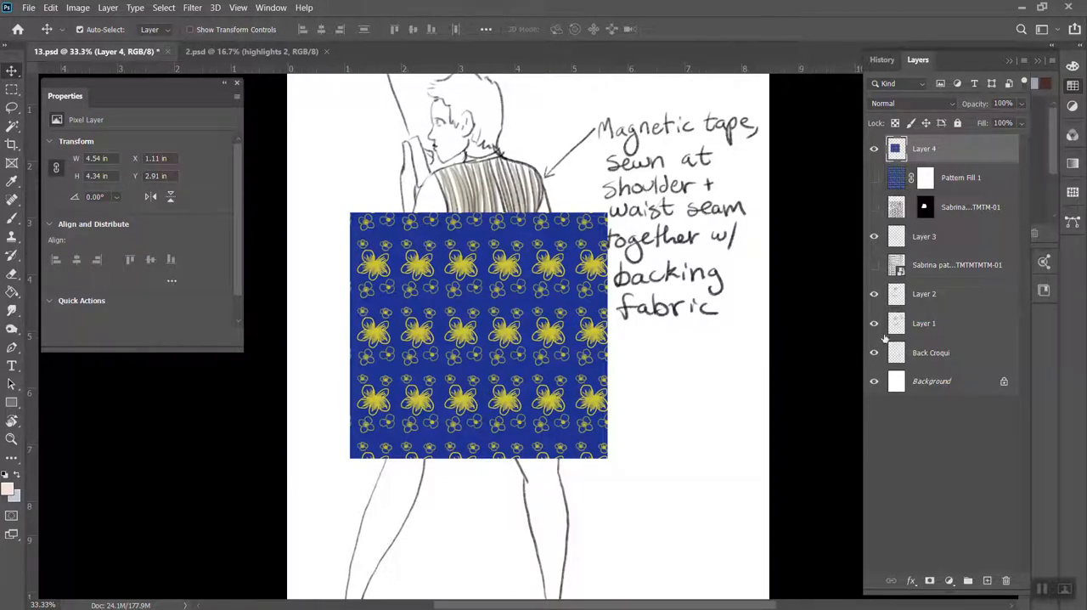
# Mask Layer 4 with the skirt shape taken from the hidden Sabrina layer's mask, and unlink the new mask from the pattern
pyautogui.rightClick(925, 208)
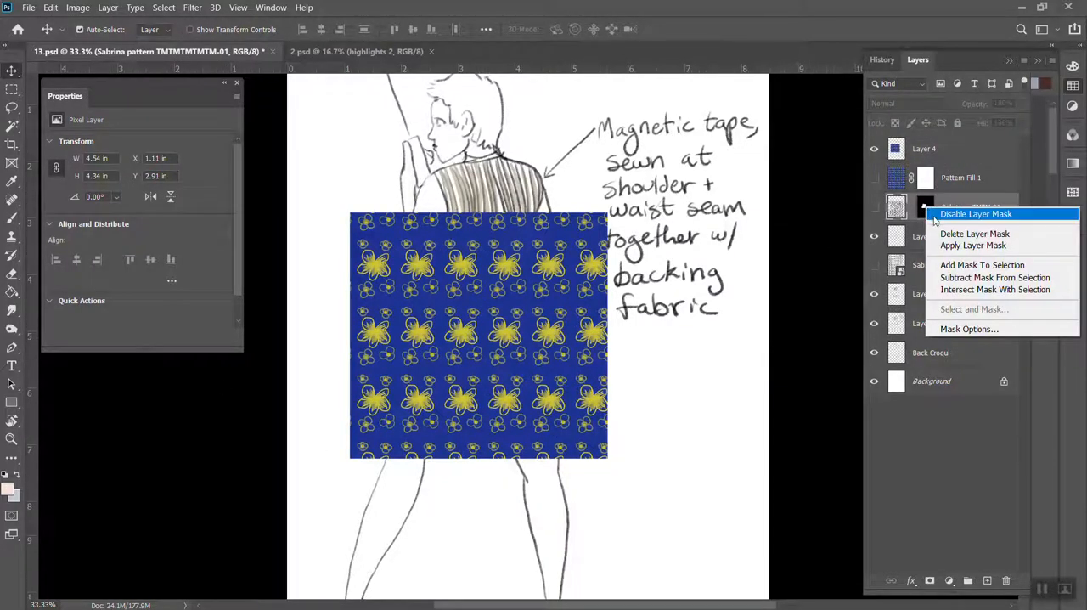
pyautogui.click(982, 265)
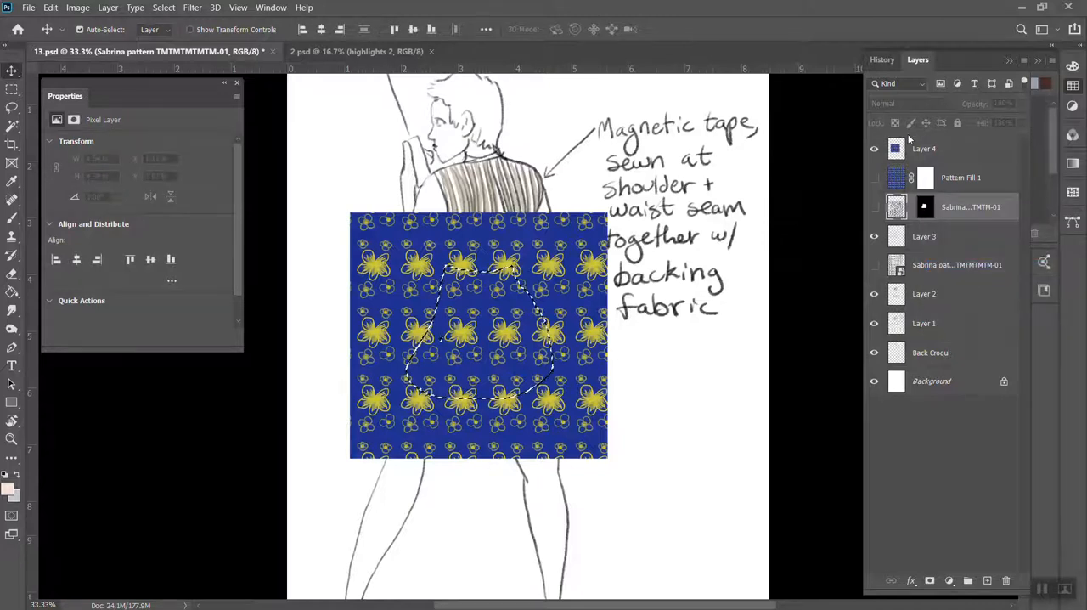
pyautogui.click(460, 370)
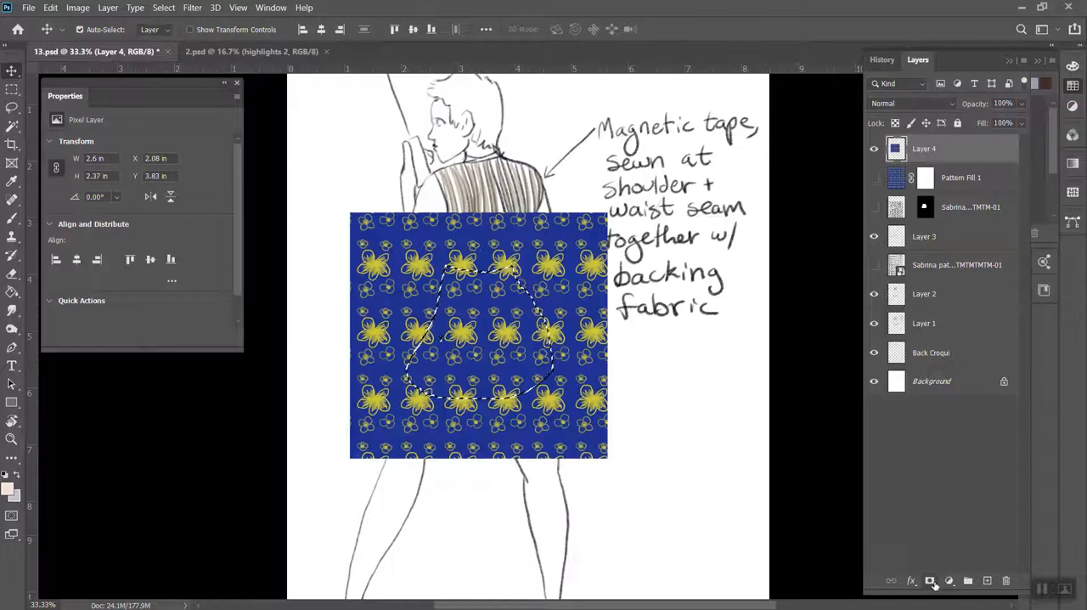
pyautogui.click(930, 581)
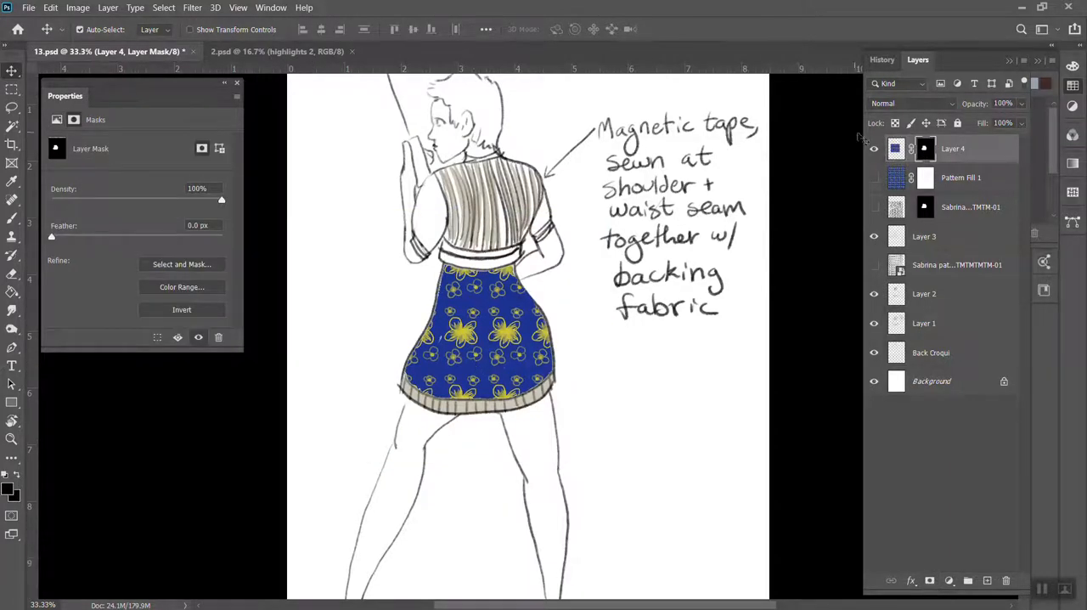
pyautogui.click(911, 150)
pyautogui.click(913, 151)
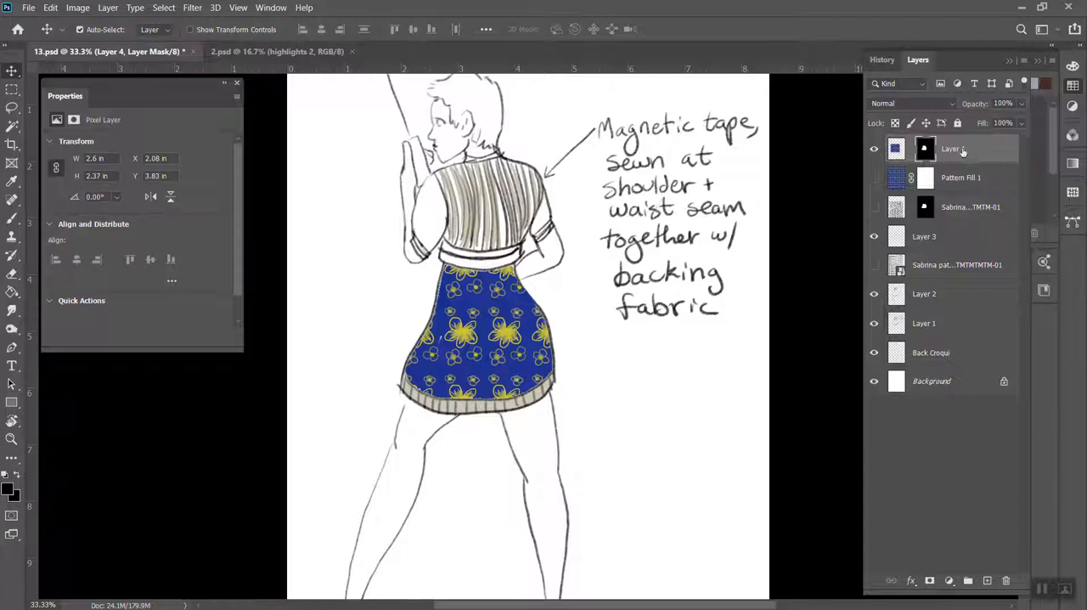
# Delete Layer 4's mask without applying it, and undo the deletion
pyautogui.moveTo(925, 150); pyautogui.dragTo(1006, 580)
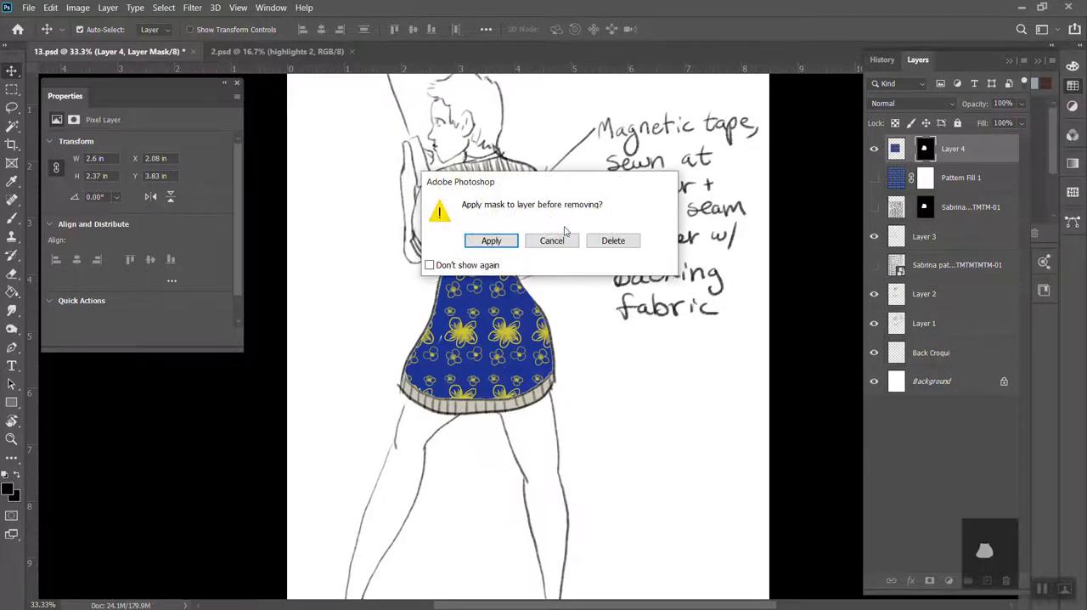
pyautogui.click(610, 240)
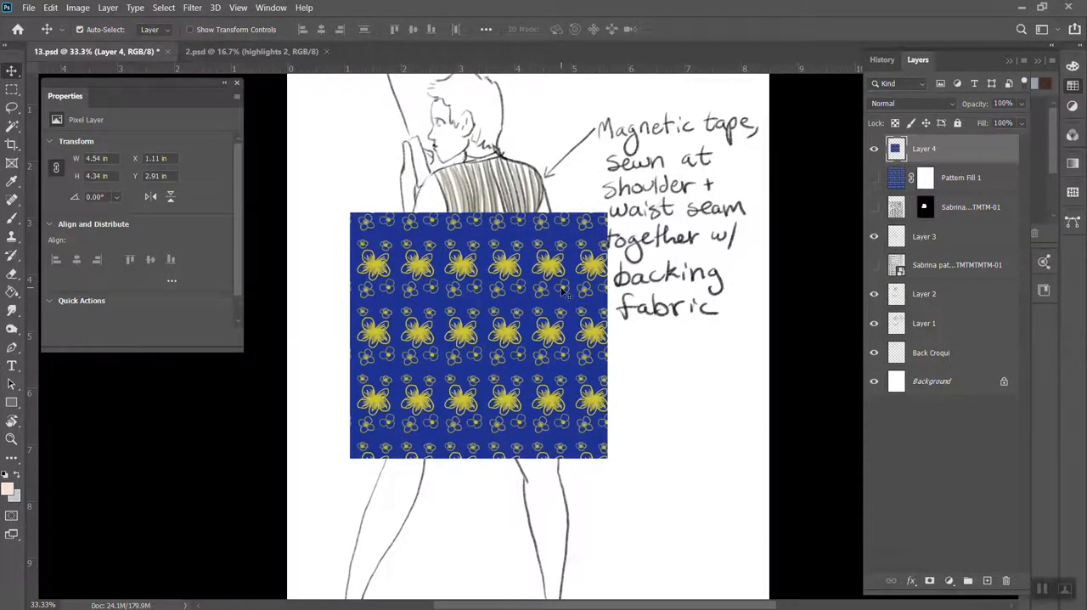
pyautogui.hotkey('ctrl', 'z')
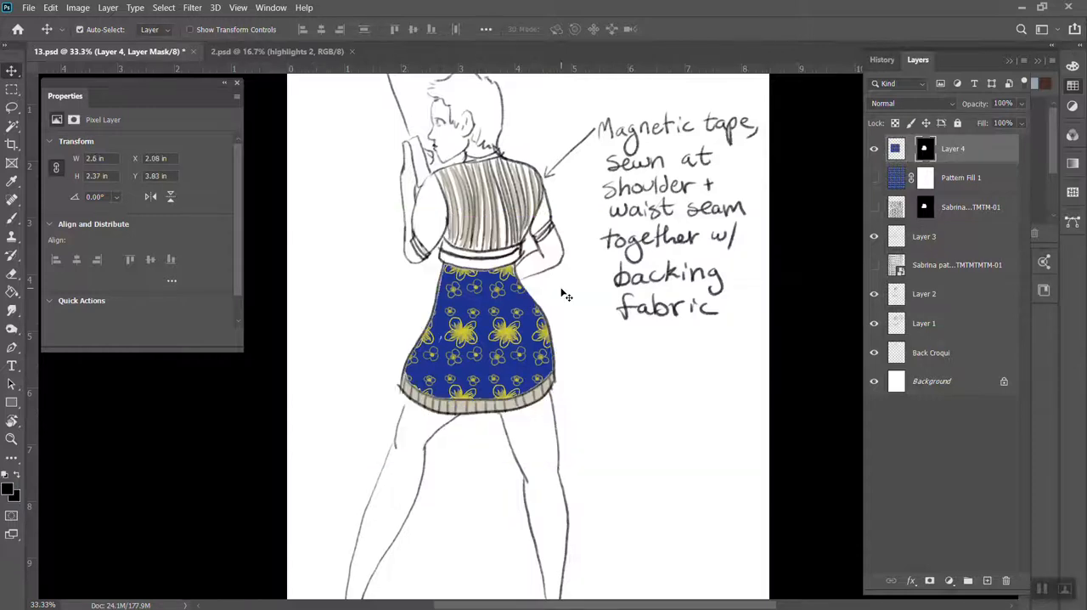
# Try a warp on Layer 4's pattern, adding crosswise split points at the skirt's lower centre and near both side edges
pyautogui.click(900, 154)
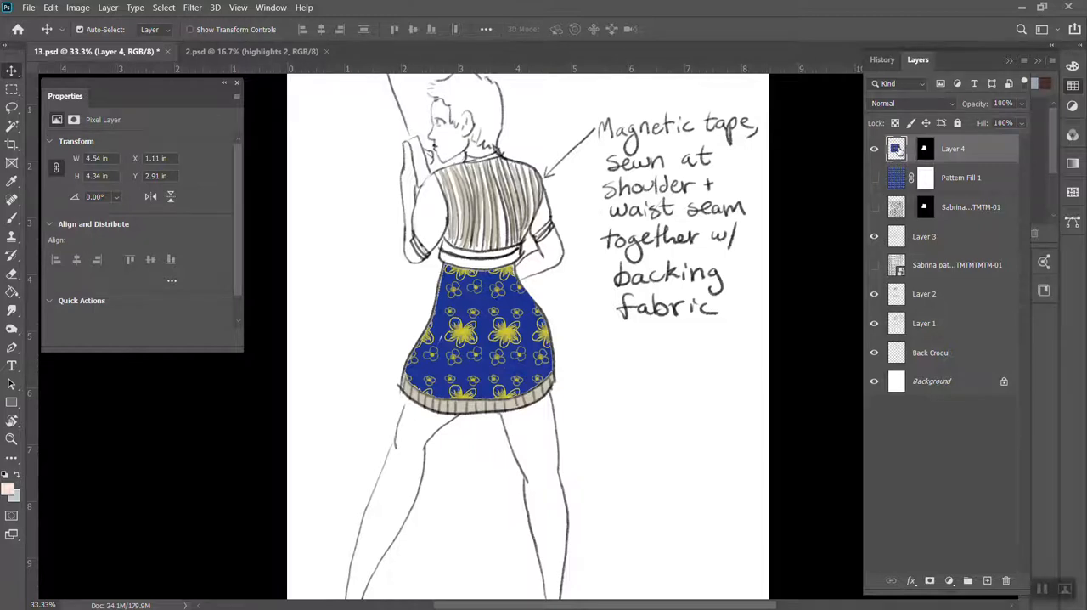
pyautogui.click(49, 9)
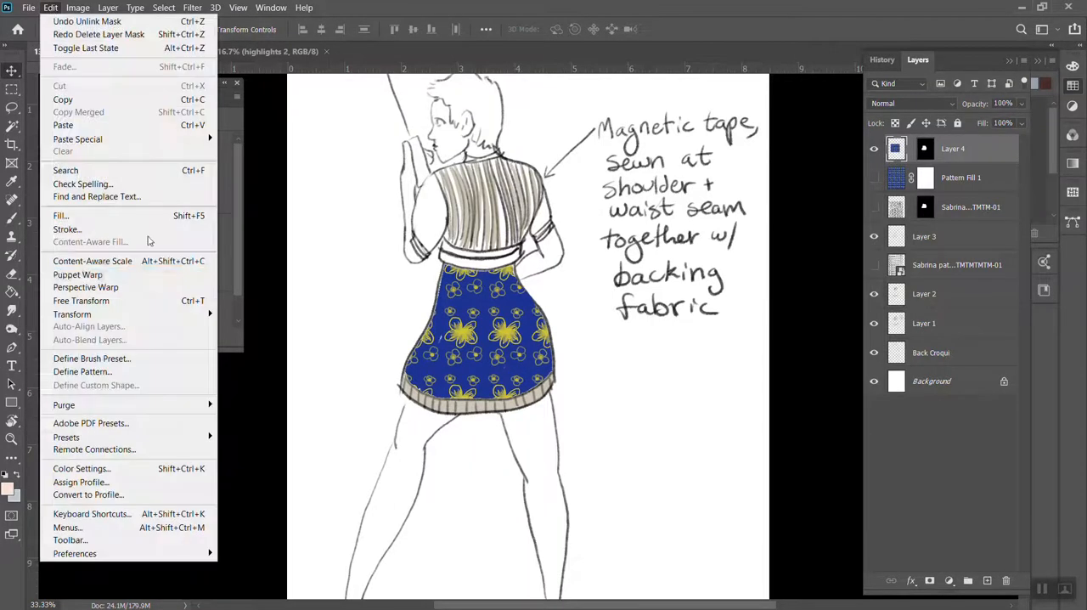
pyautogui.moveTo(163, 314)
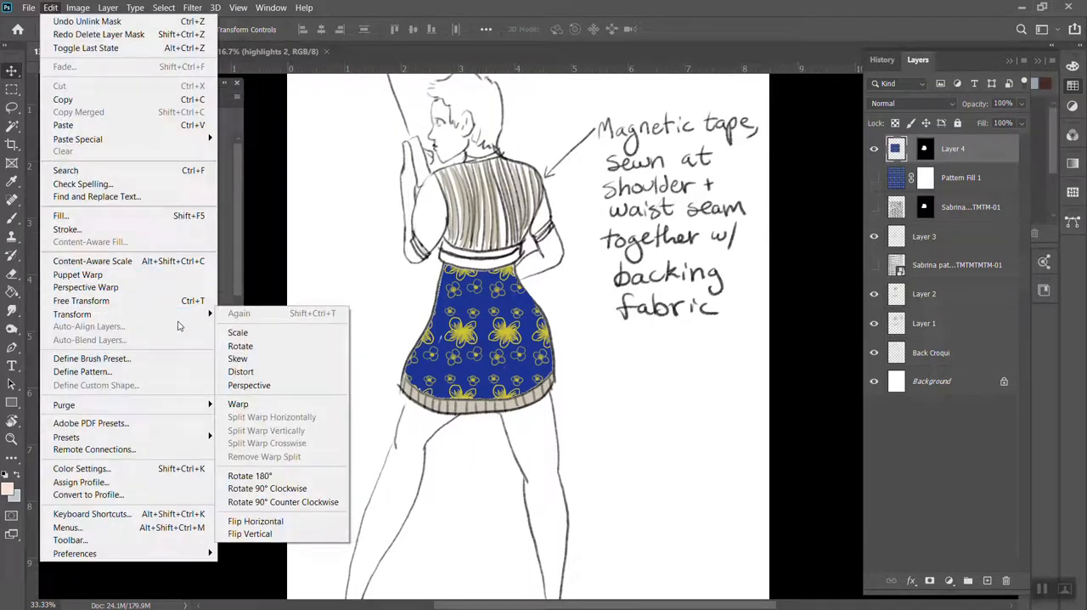
pyautogui.click(292, 406)
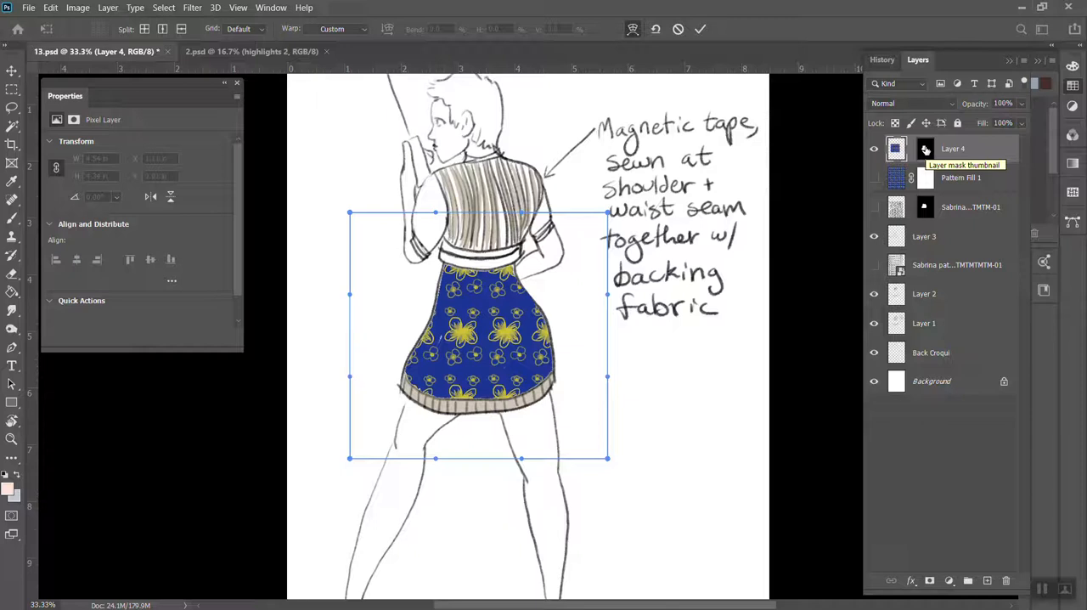
pyautogui.press('alt')
pyautogui.keyDown('alt'); pyautogui.click(477, 368); pyautogui.keyUp('alt')
pyautogui.click(408, 378)
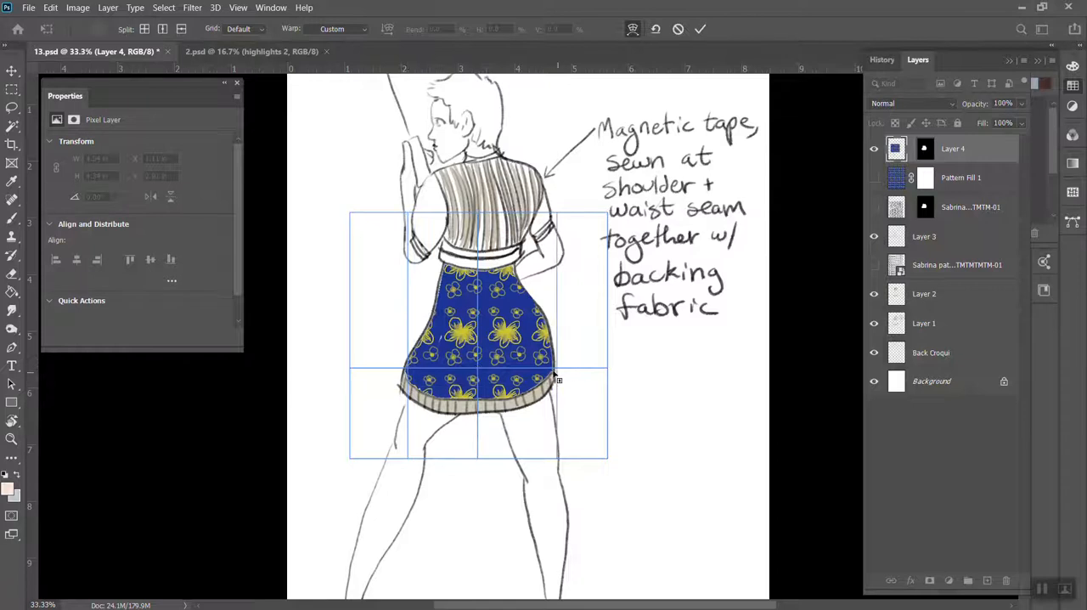
pyautogui.click(554, 374)
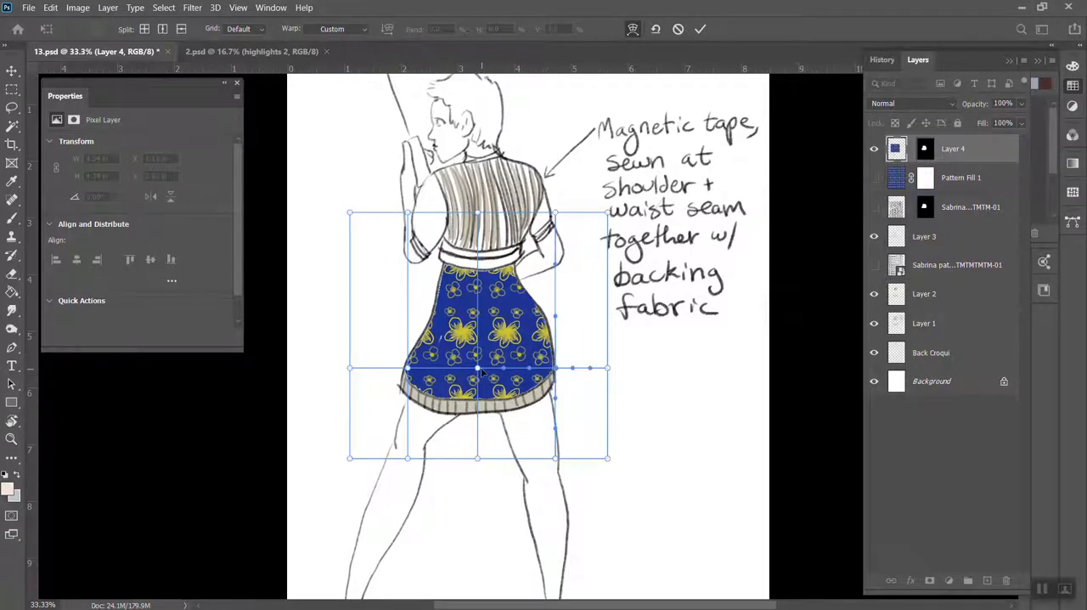
# Try pulling the lower centre warp point down to the hem and bending the side handles to follow the hem's curve
pyautogui.moveTo(478, 370); pyautogui.dragTo(479, 395)
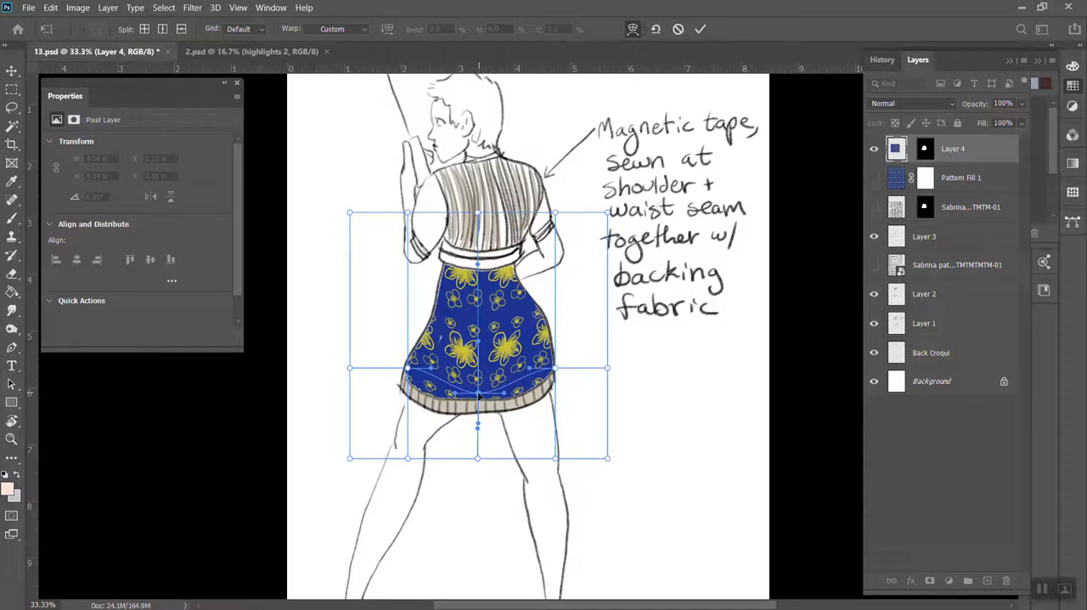
pyautogui.moveTo(531, 372); pyautogui.dragTo(536, 389)
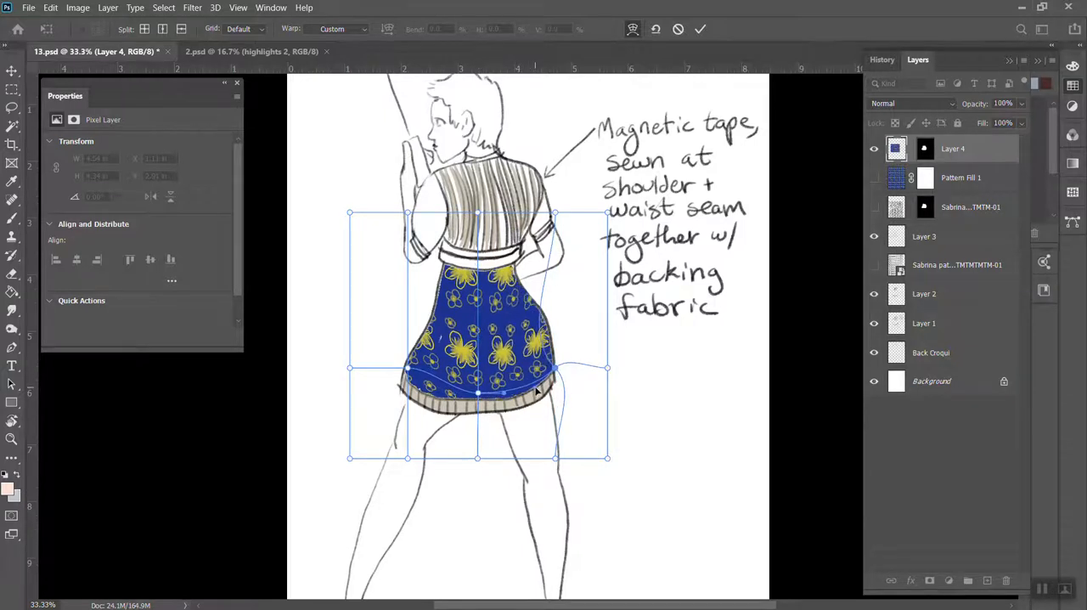
pyautogui.click(408, 368)
pyautogui.moveTo(433, 371); pyautogui.dragTo(434, 384)
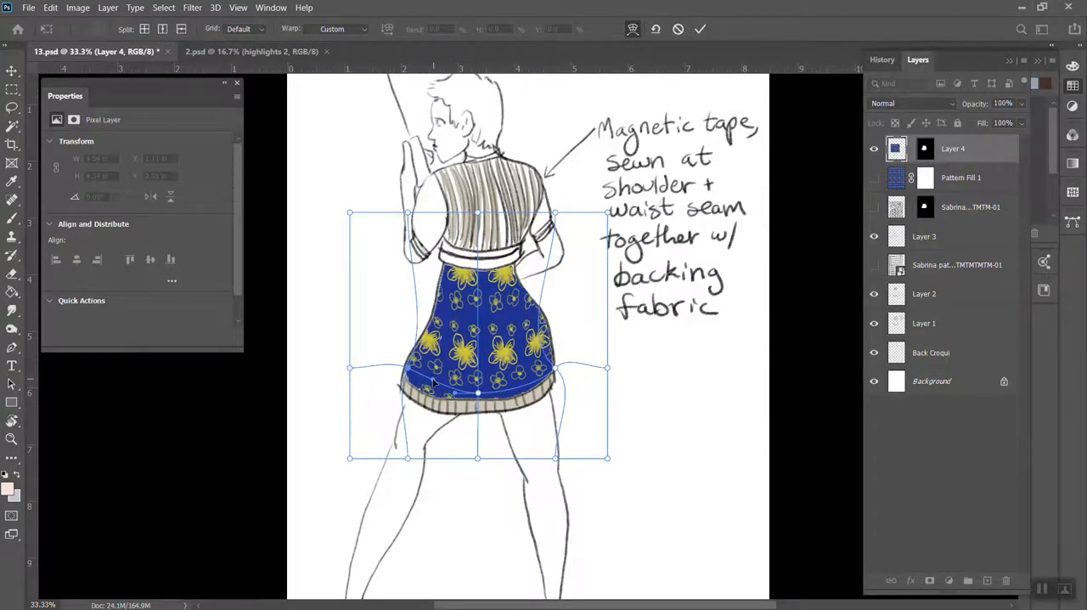
pyautogui.moveTo(408, 368); pyautogui.dragTo(401, 363)
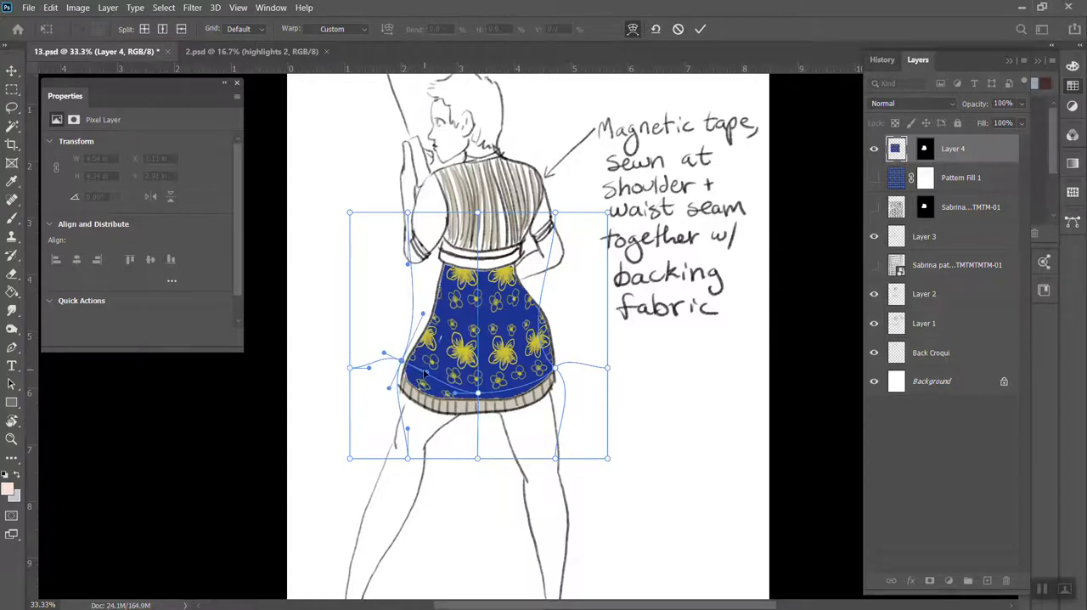
pyautogui.moveTo(424, 372); pyautogui.dragTo(421, 400)
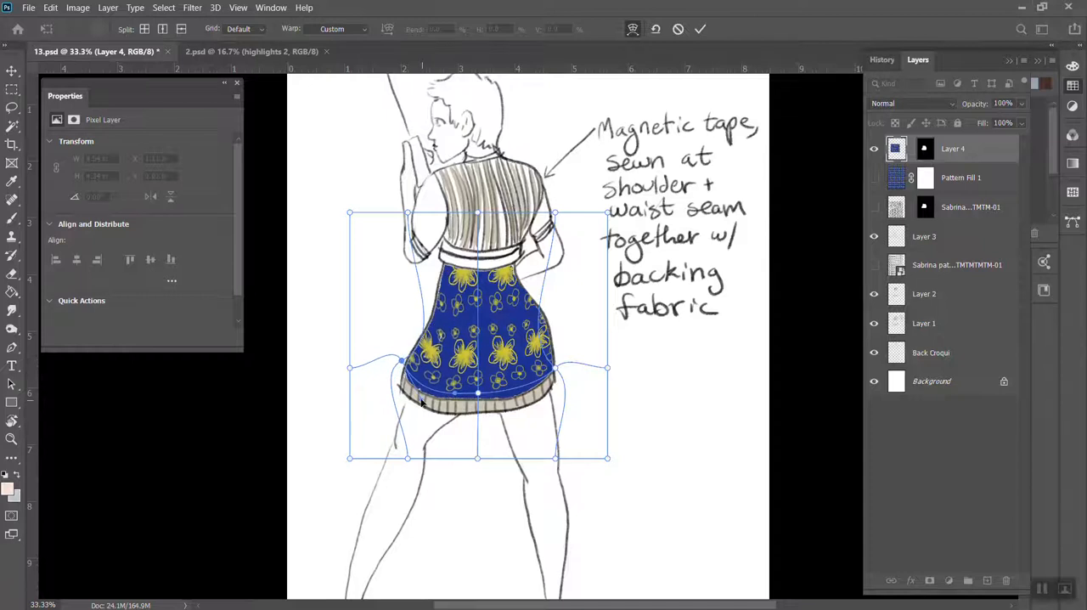
# Try nudging the warp points and reshaping the lower-left point's handle where the skirt side meets the hem
pyautogui.press('Left')
pyautogui.press('Left')
pyautogui.press('Left')
pyautogui.press('Left')
pyautogui.press('Down')
pyautogui.press('Down')
pyautogui.press('Down')
pyautogui.press('Down')
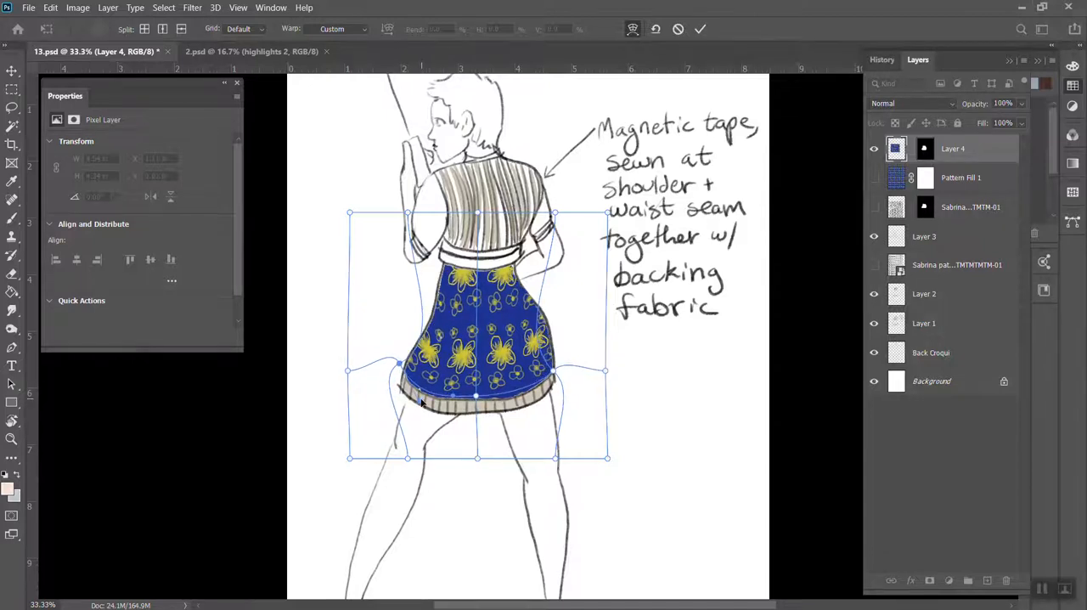
pyautogui.press('Right')
pyautogui.press('Right')
pyautogui.moveTo(402, 366); pyautogui.dragTo(404, 371)
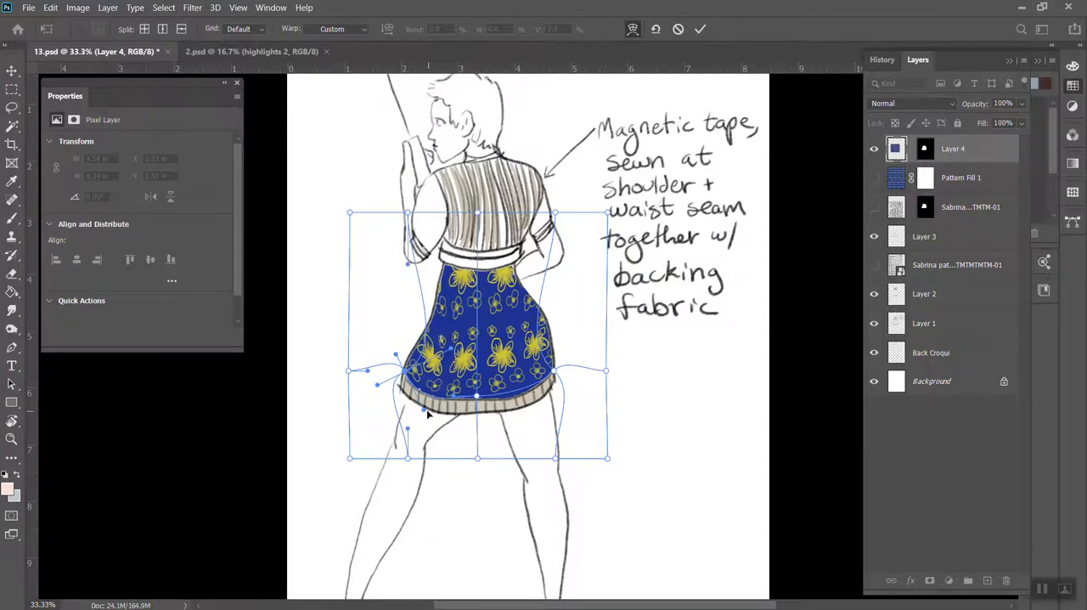
pyautogui.moveTo(425, 410); pyautogui.dragTo(408, 389)
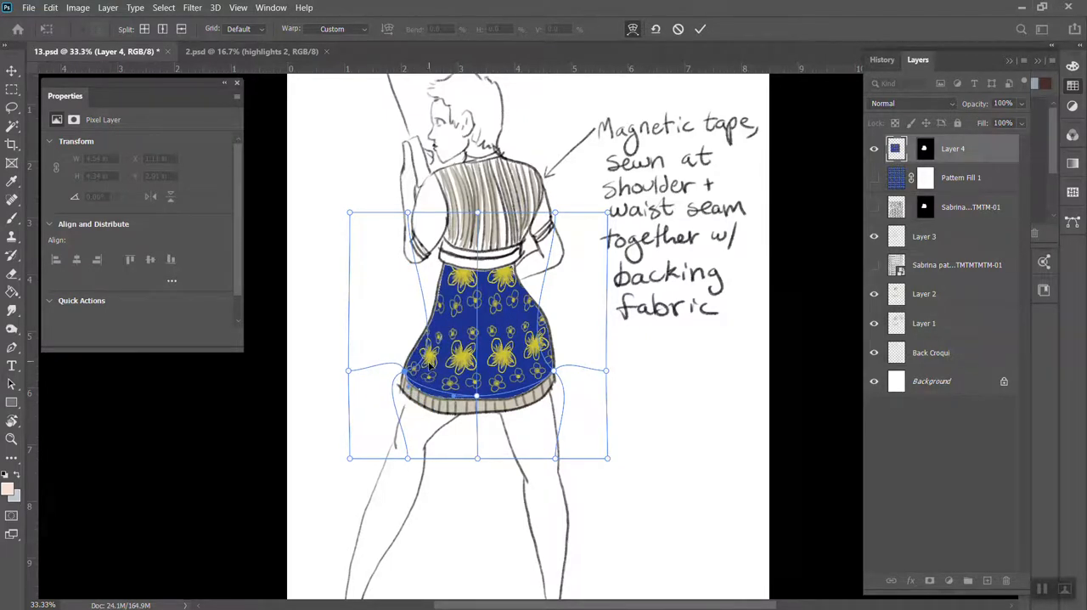
# Try moving the upper-left warp point inward above the waist, and discard the whole warp
pyautogui.click(430, 349)
pyautogui.moveTo(409, 214); pyautogui.dragTo(441, 216)
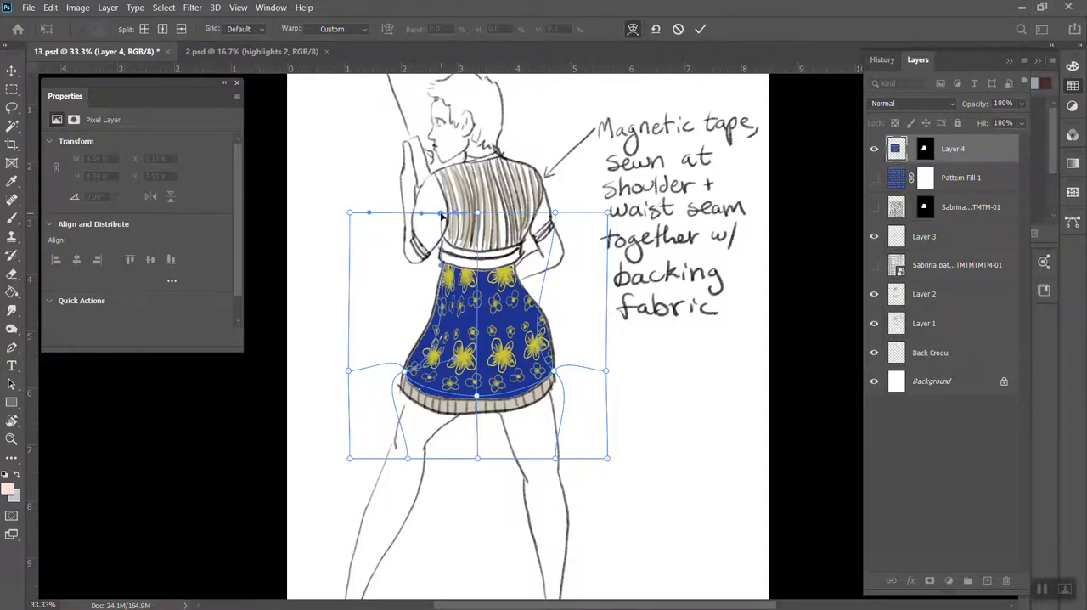
pyautogui.press('Return')
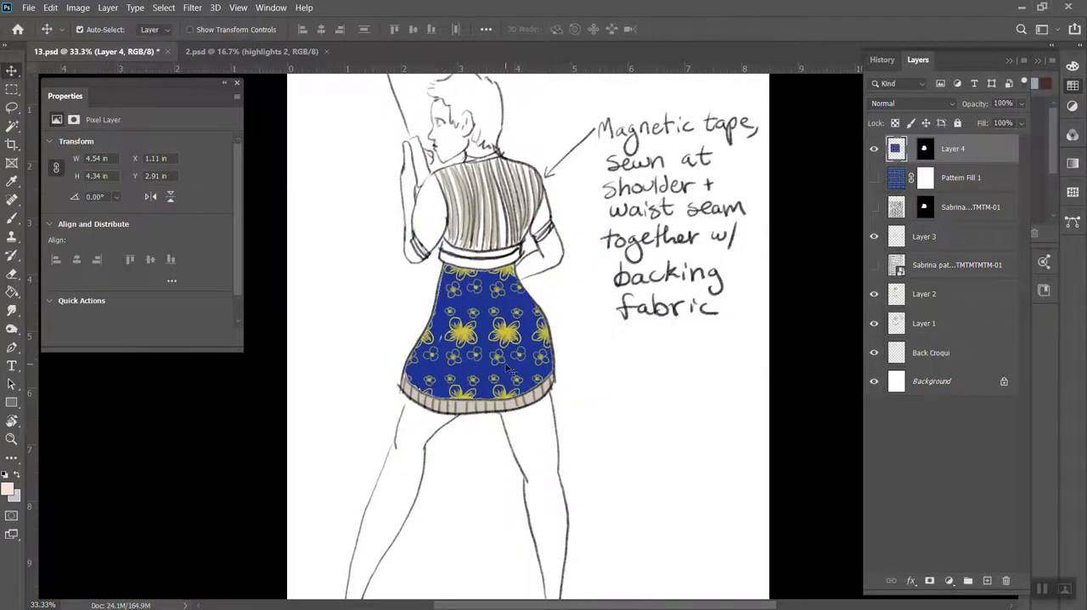
# Restart the warp on Layer 4's pattern with one crosswise split at the skirt's lower centre and pull that point down toward the hem
pyautogui.click(77, 8)
pyautogui.moveTo(51, 8)
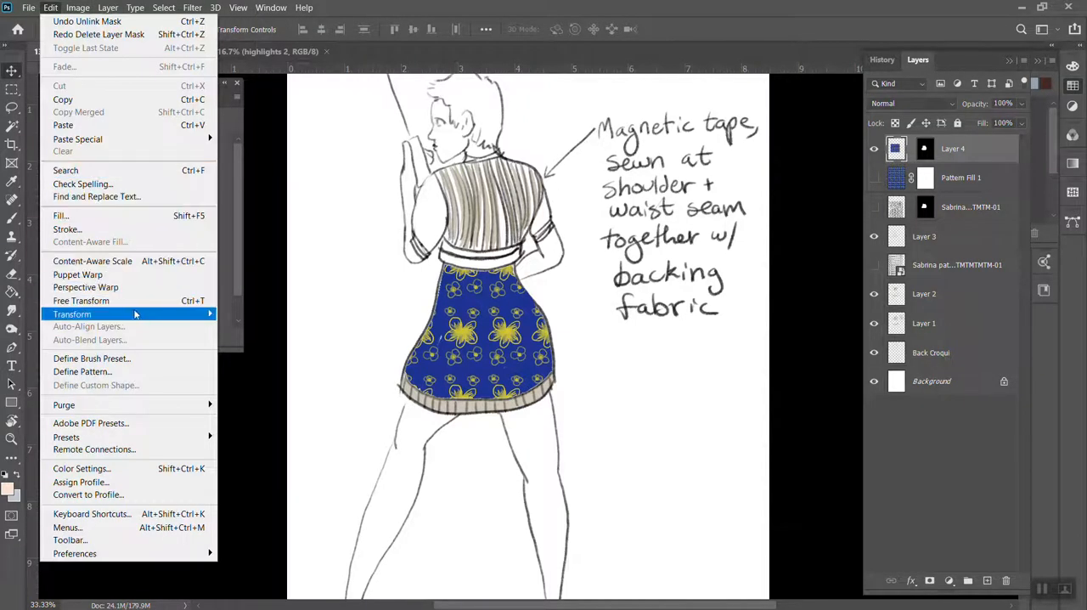
pyautogui.moveTo(131, 314)
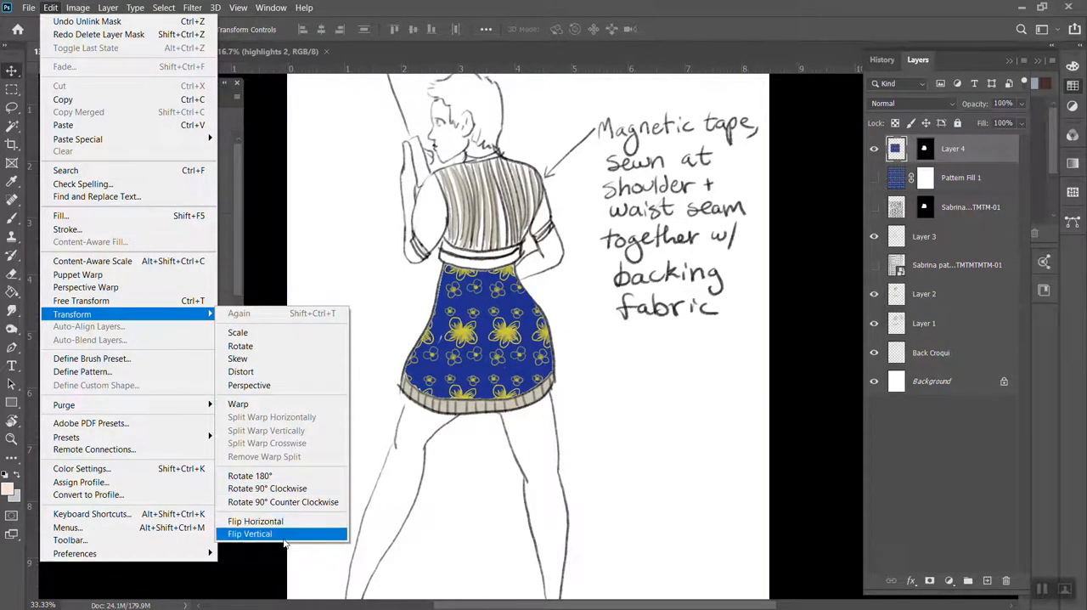
pyautogui.click(256, 404)
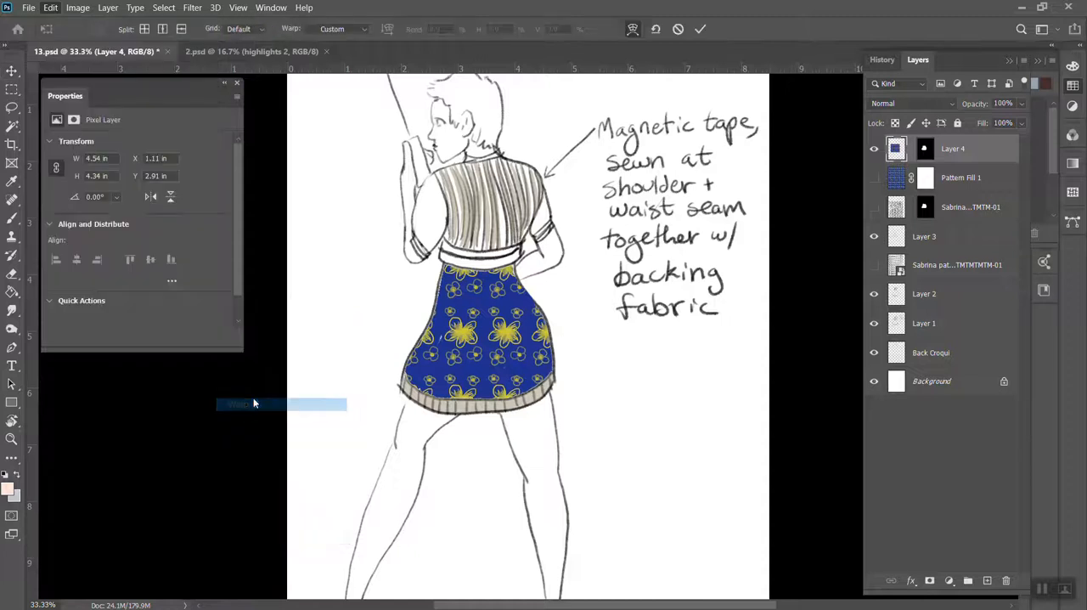
pyautogui.keyDown('alt'); pyautogui.click(481, 370); pyautogui.keyUp('alt')
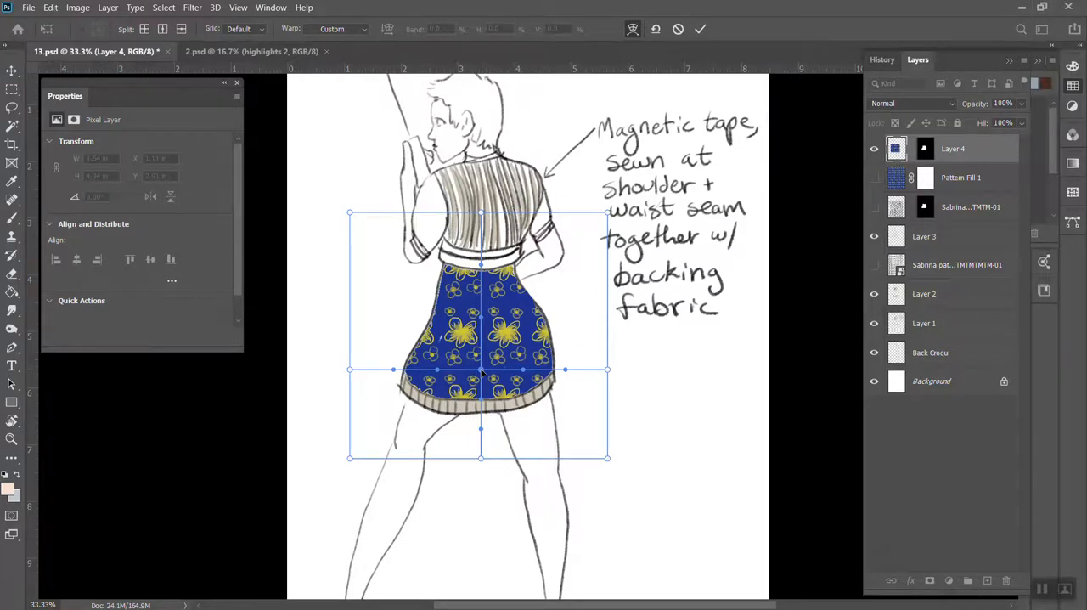
pyautogui.moveTo(482, 377); pyautogui.dragTo(481, 396)
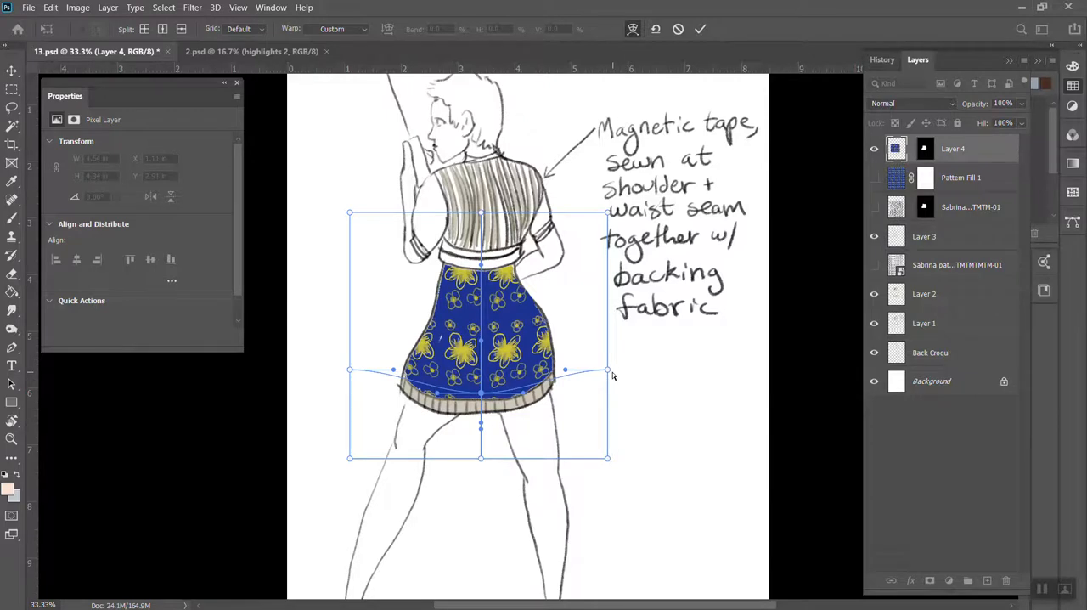
# Bend both outer side handles of the warp to follow the hem's curve and lower the centre point slightly onto the hem band
pyautogui.moveTo(610, 372); pyautogui.dragTo(554, 377)
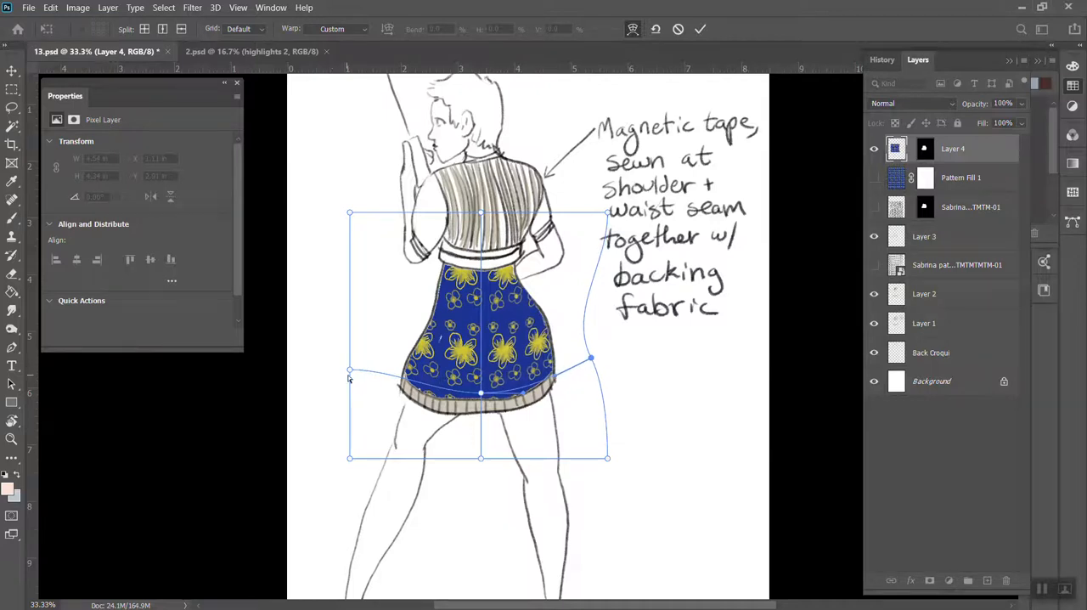
pyautogui.moveTo(349, 372); pyautogui.dragTo(397, 383)
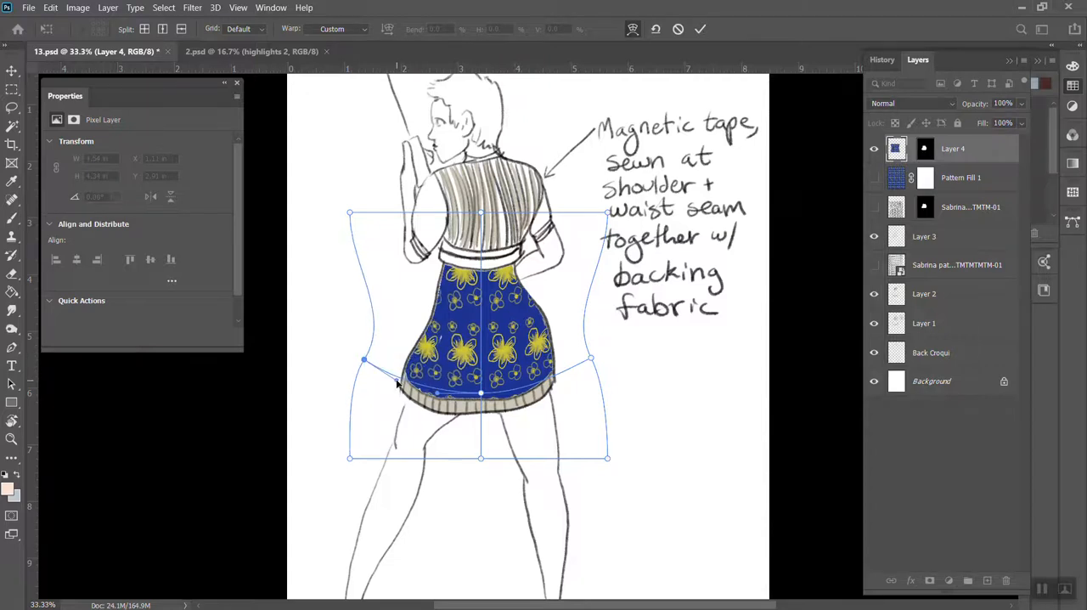
pyautogui.click(481, 393)
pyautogui.moveTo(482, 394); pyautogui.dragTo(482, 397)
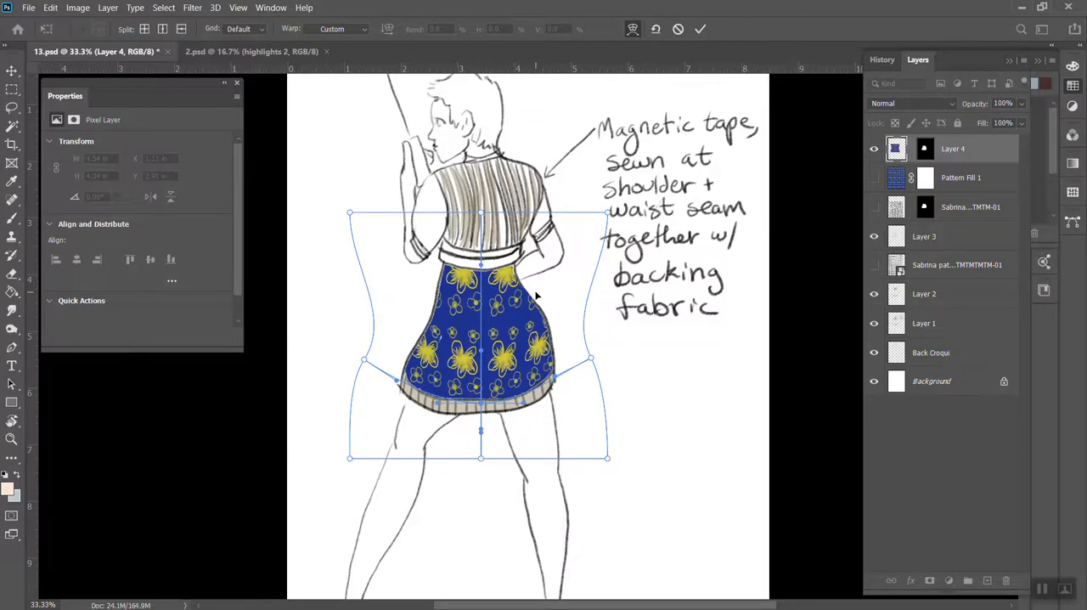
# Switch to Chrome, open a blank tab, and return to the My Drive page in Google Drive
pyautogui.moveTo(548, 608)
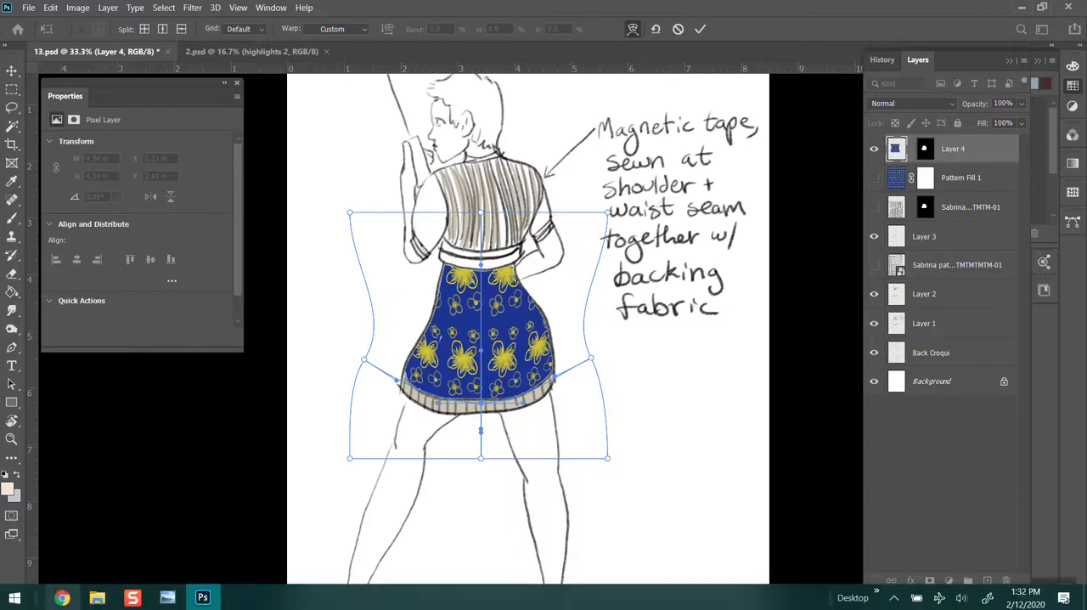
pyautogui.click(68, 598)
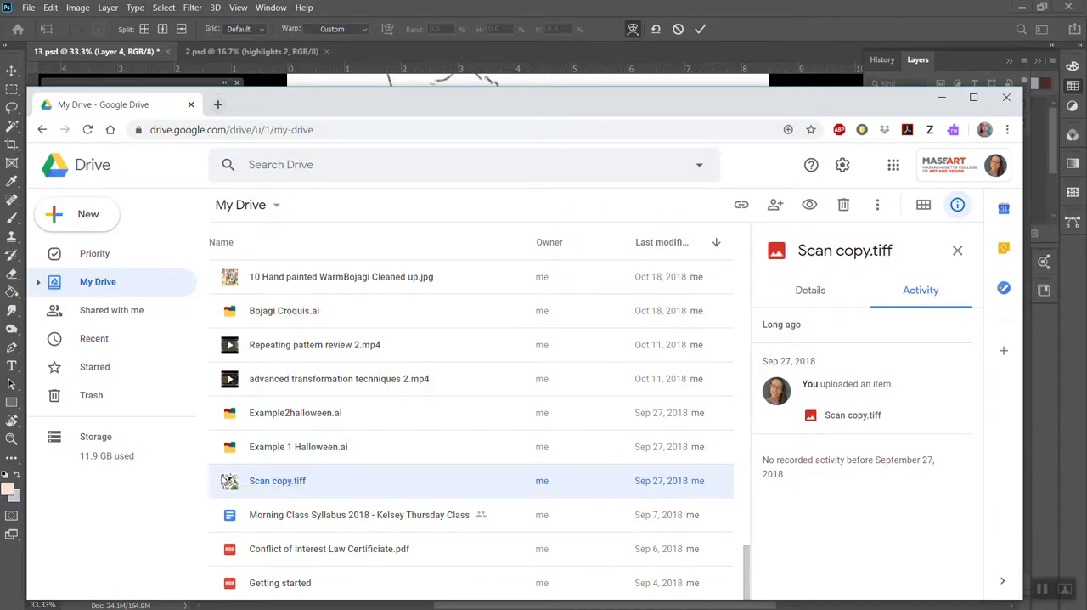
pyautogui.click(217, 105)
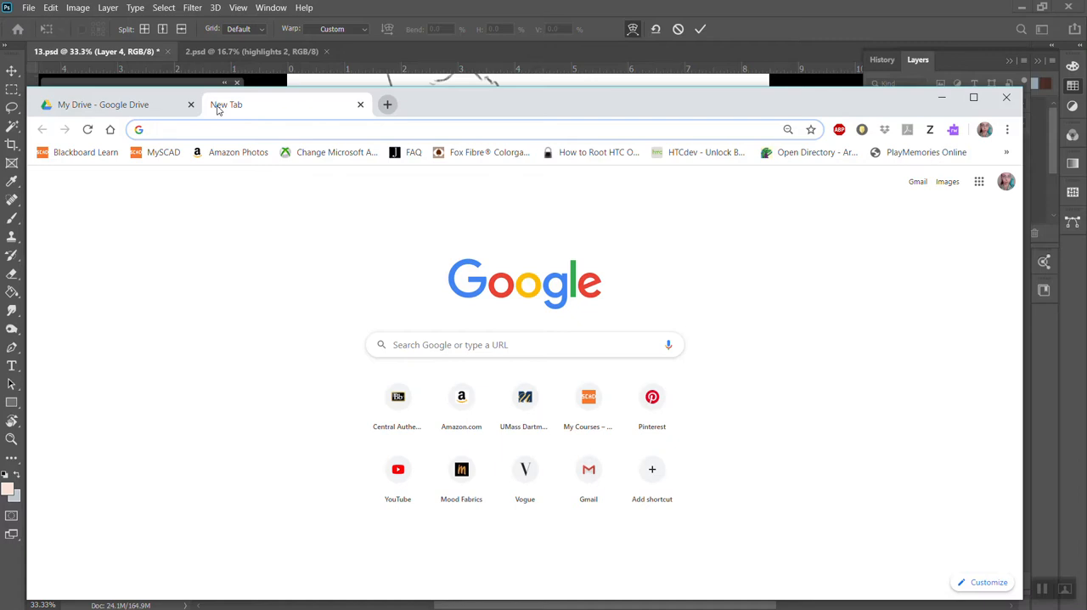
pyautogui.click(150, 106)
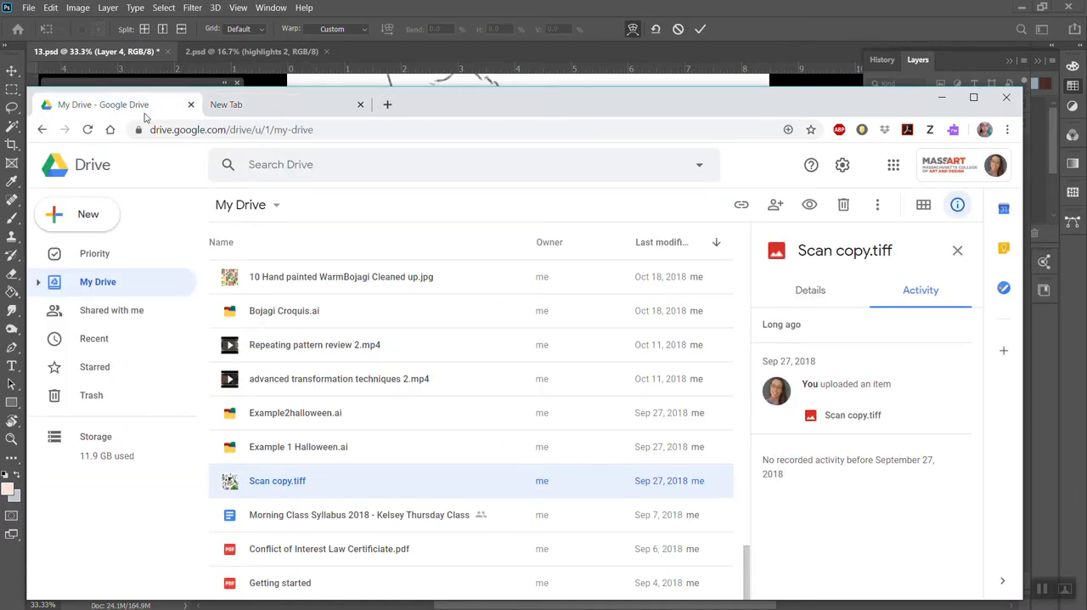
pyautogui.moveTo(1085, 608)
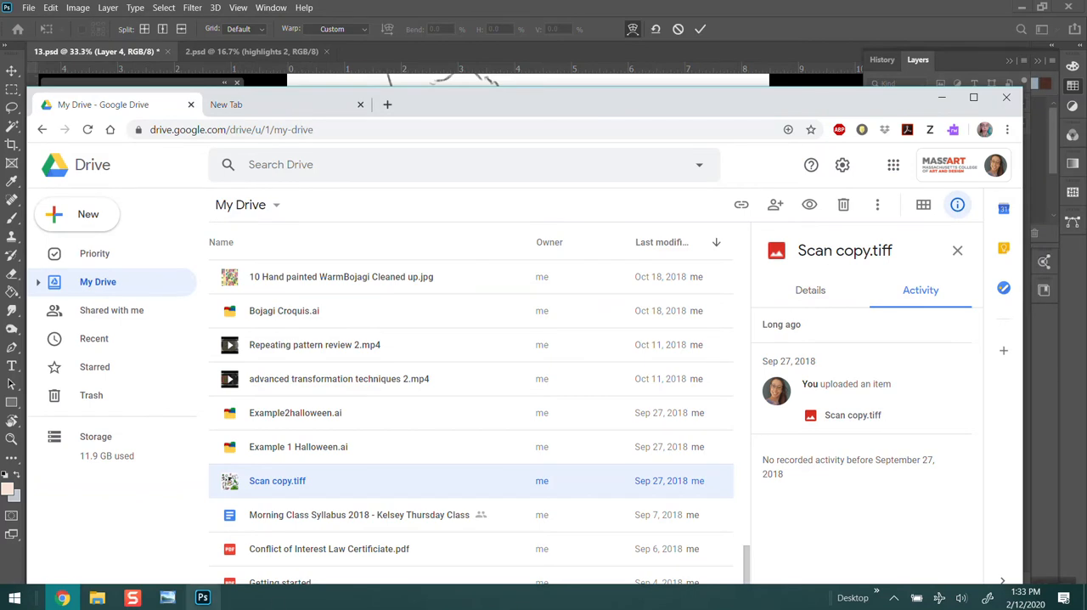
pyautogui.click(138, 601)
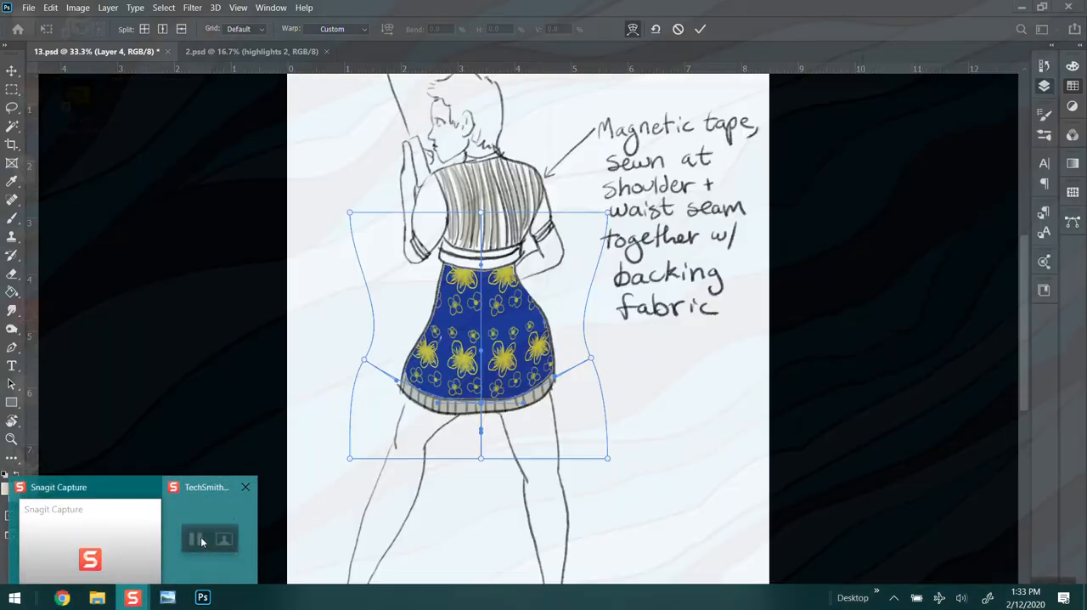